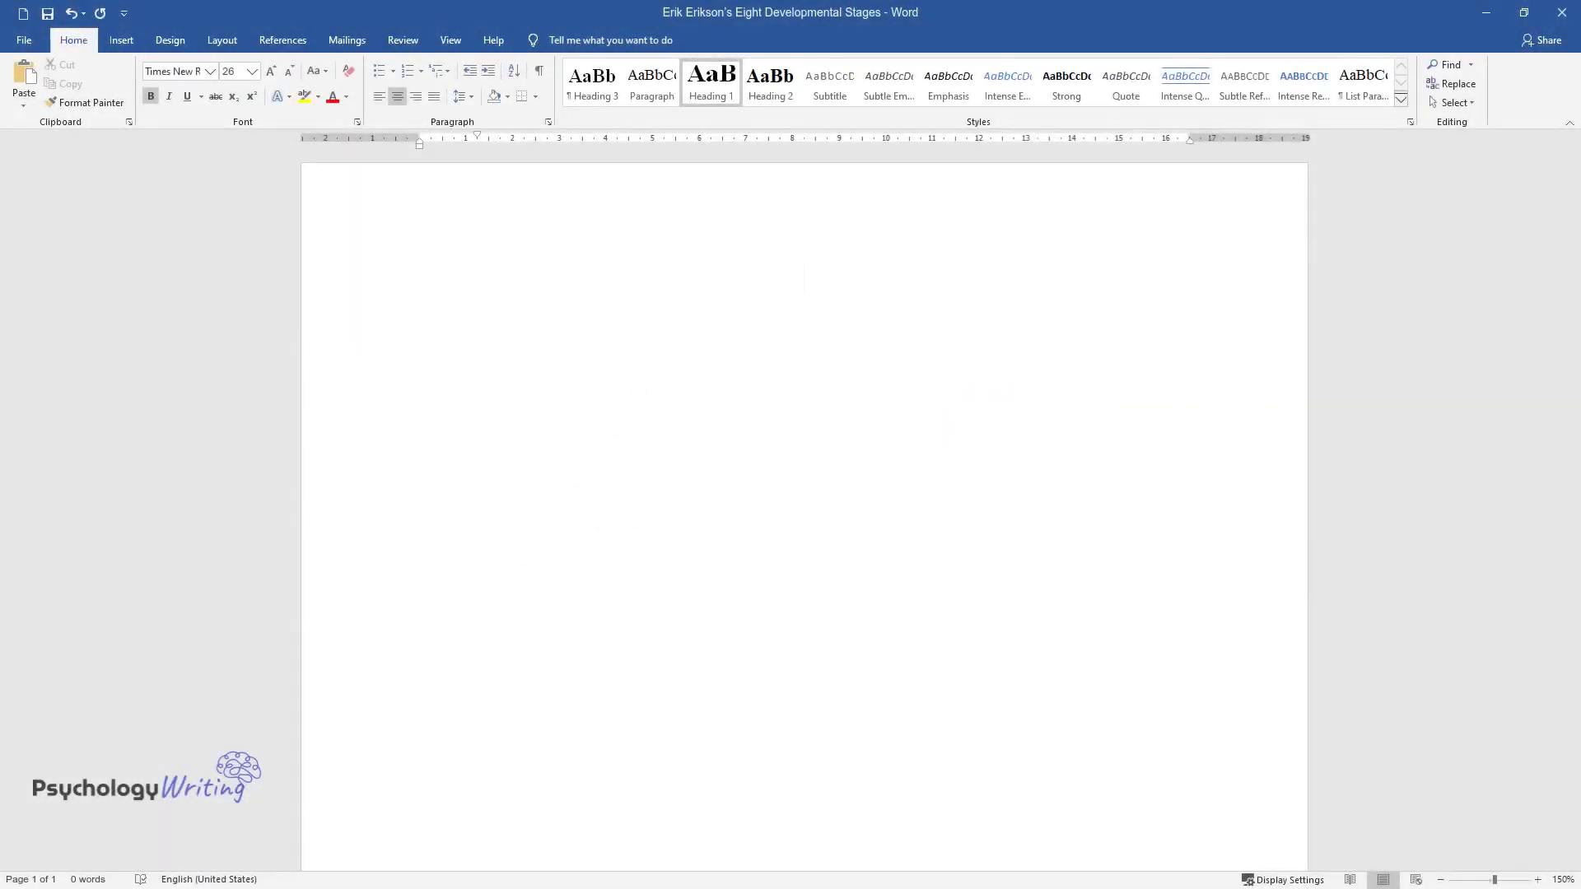
- Type the title 'Erik Erikson's Eight Developmental Stages' as a bold, centred Heading 1
{"action": "type", "text": "Erik Erikso"}
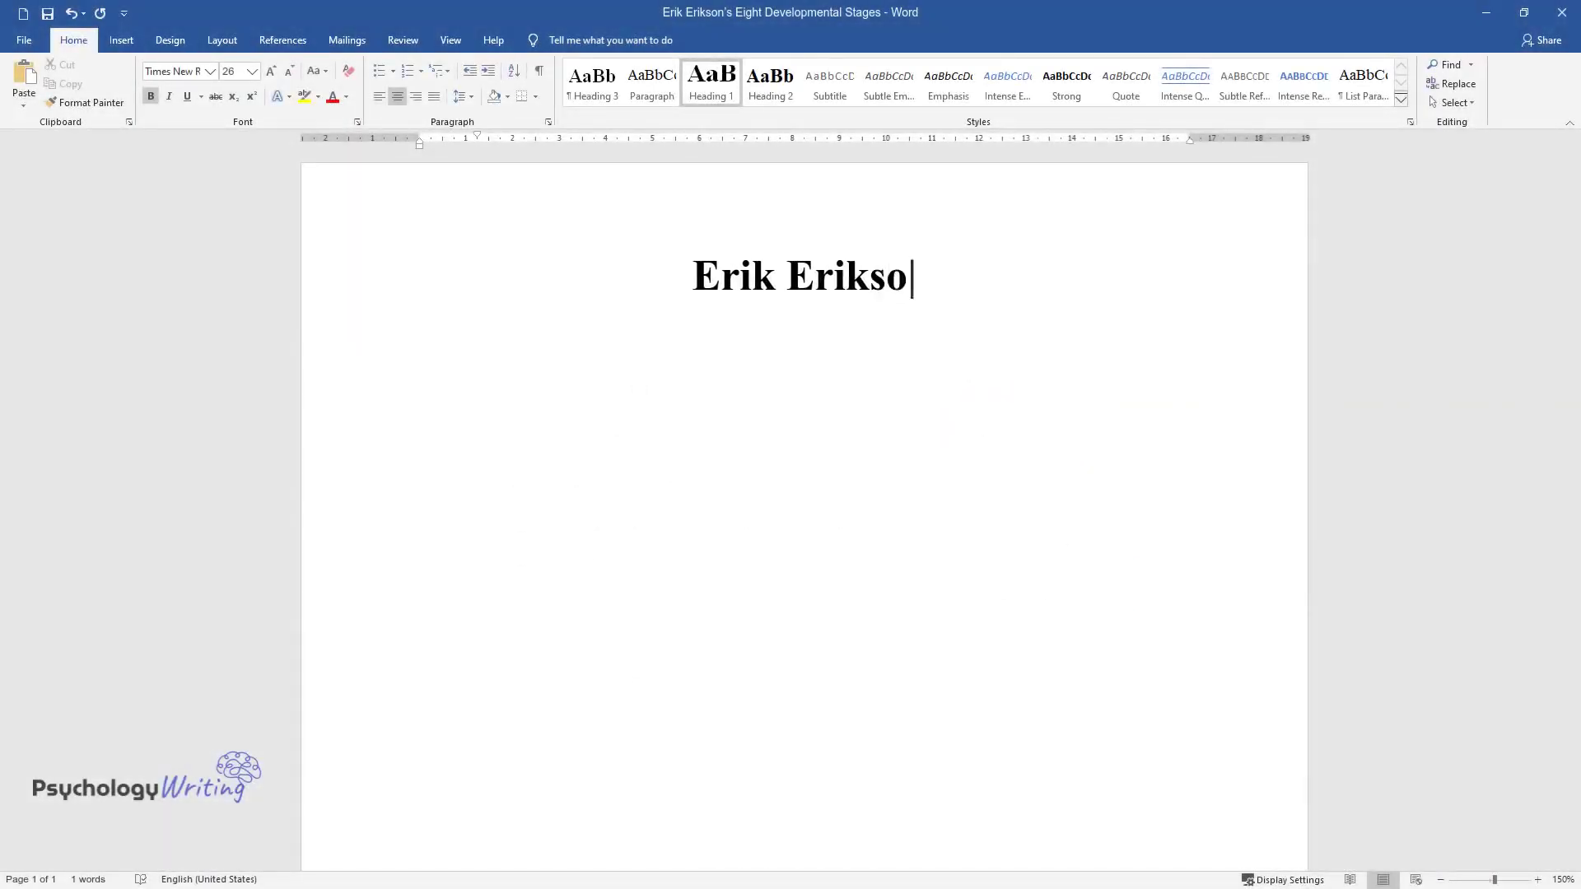
{"action": "type", "text": "n's Eight Developmental Stages"}
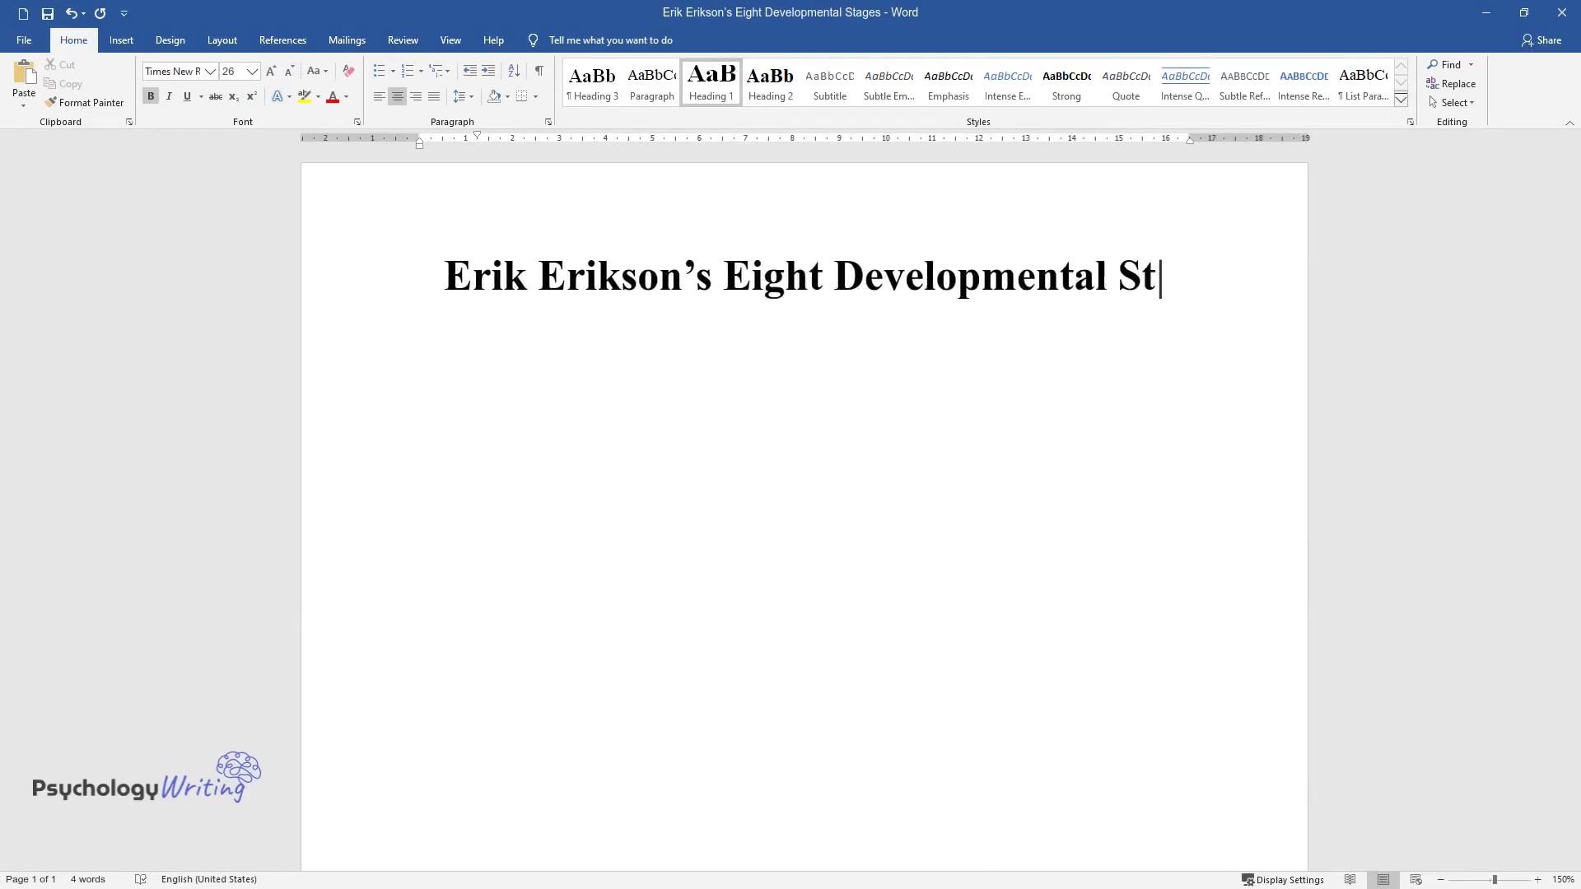
- Add an 'Introduction' heading below the finished title
{"action": "key", "text": "Return"}
{"action": "type", "text": "Introduction"}
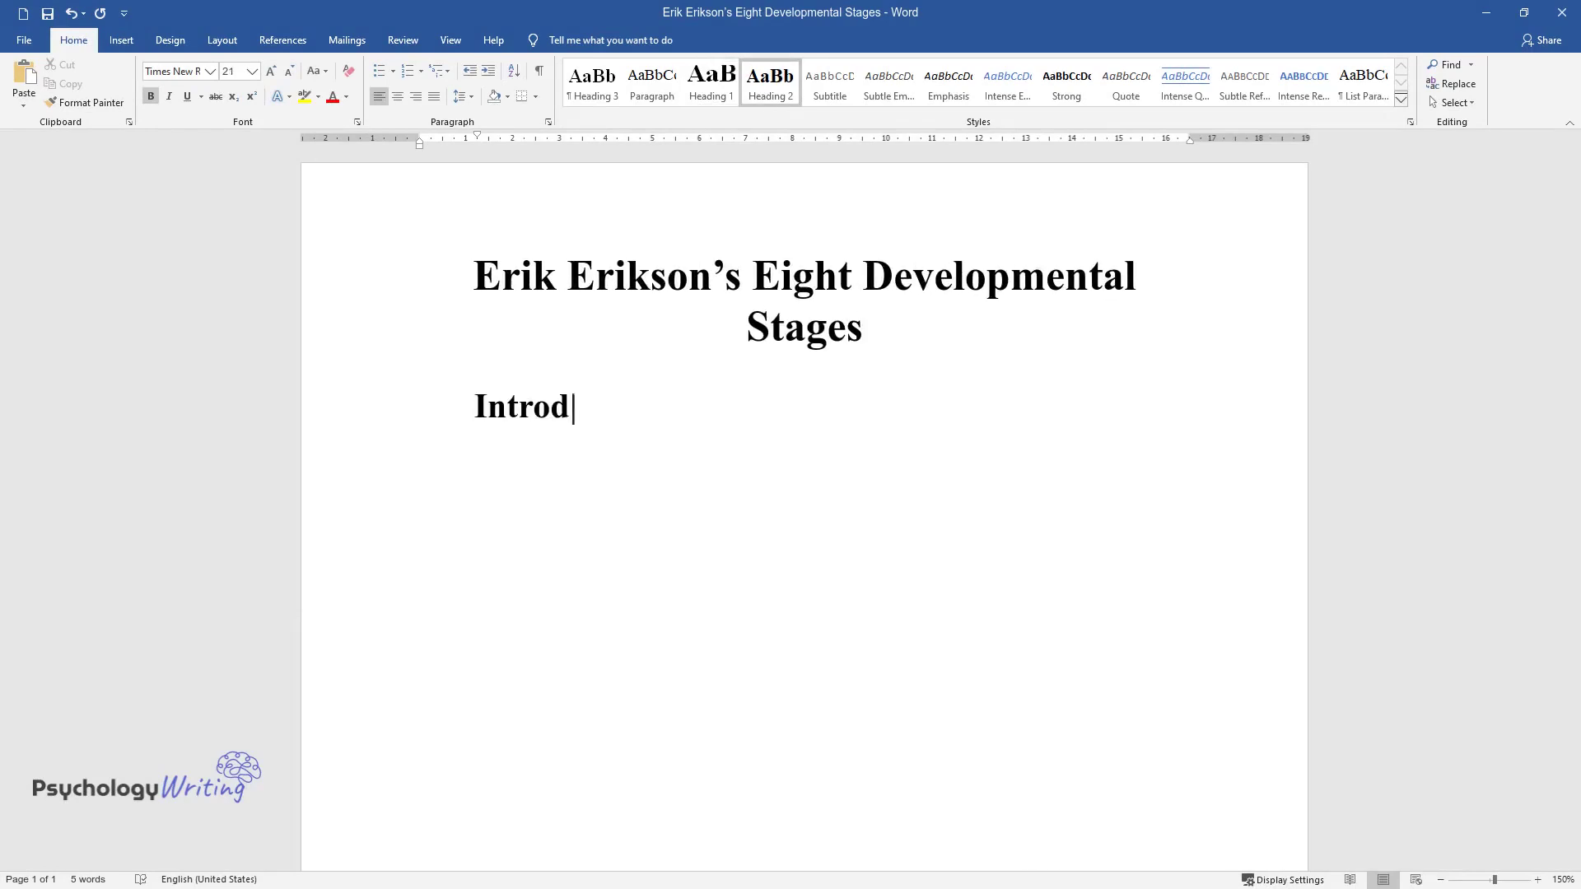
{"action": "key", "text": "Return"}
- Write the opening paragraph on Erikson's identity theory and begin a second paragraph
{"action": "type", "text": "Eri"}
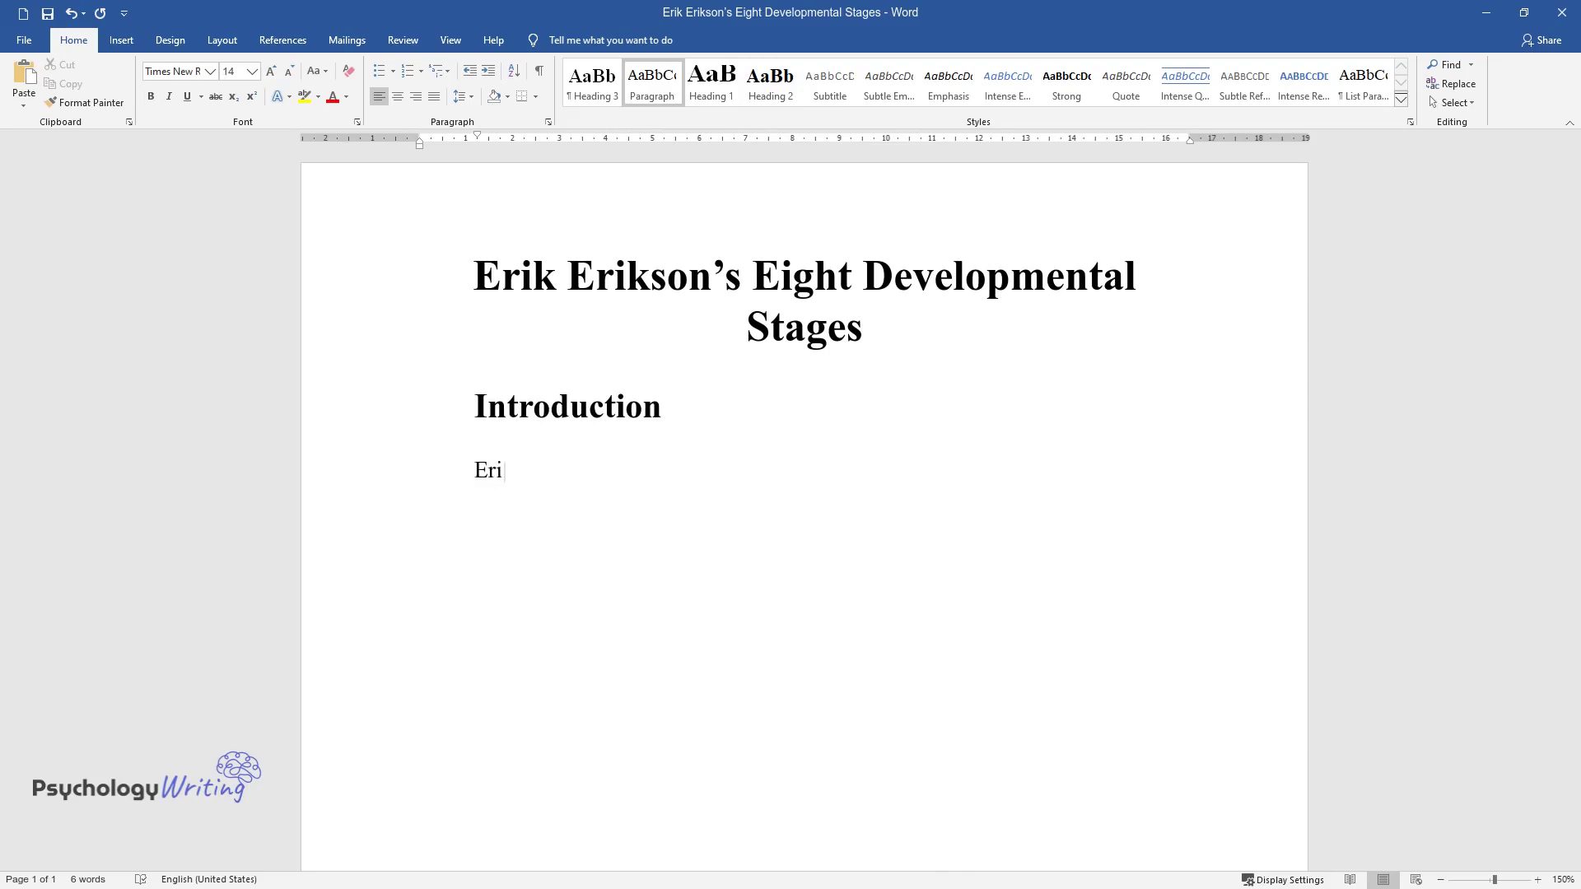
{"action": "type", "text": "k Erikson was a Germany psycholo"}
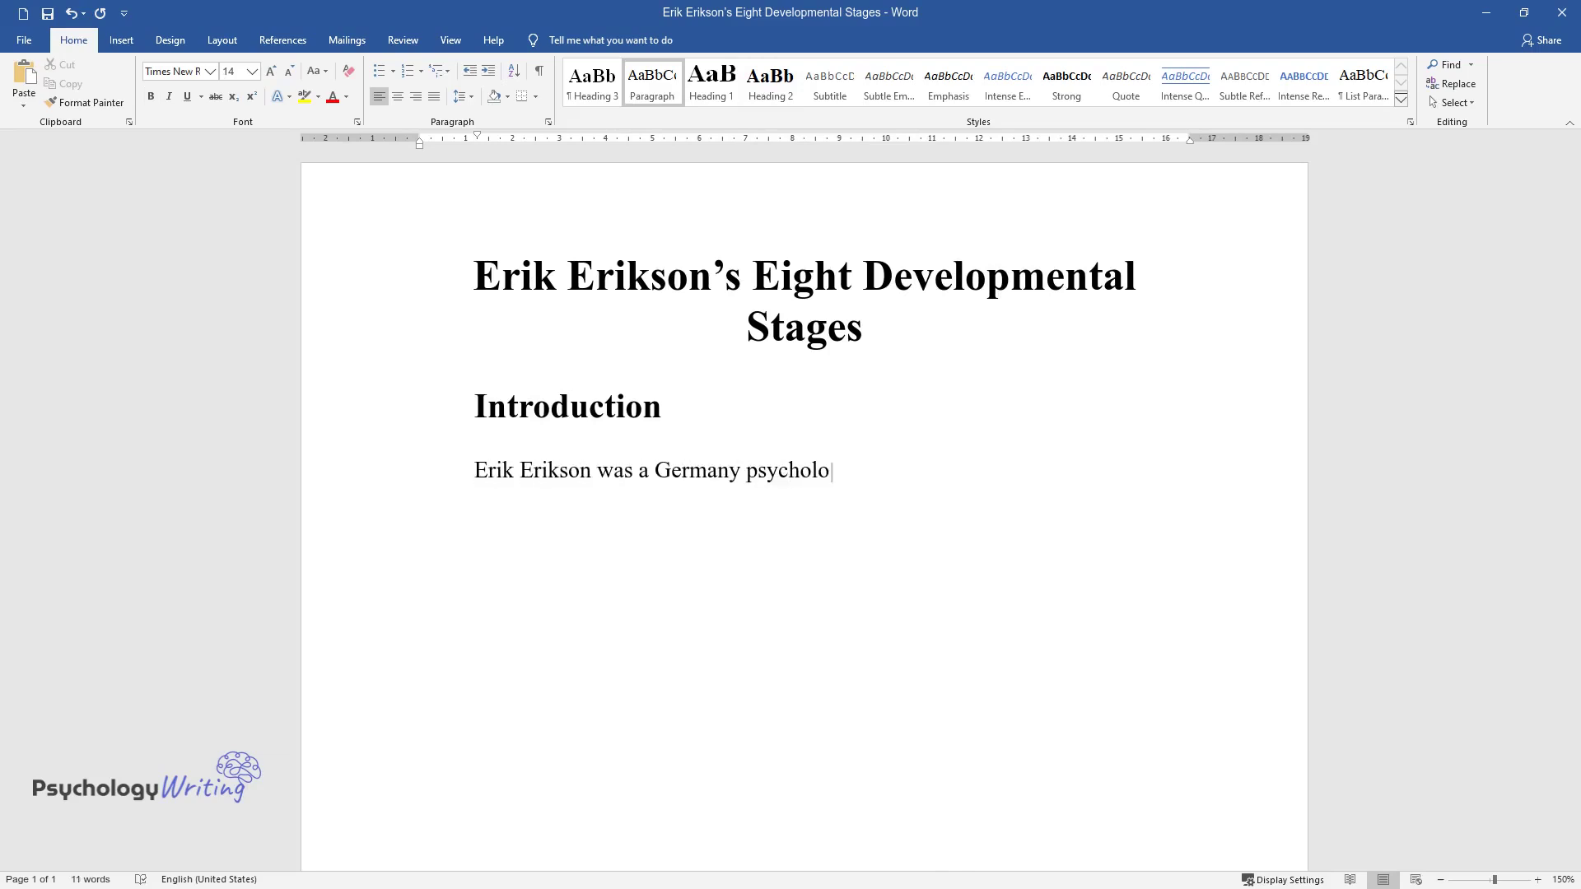
{"action": "type", "text": "gist whose work was heavily infl"}
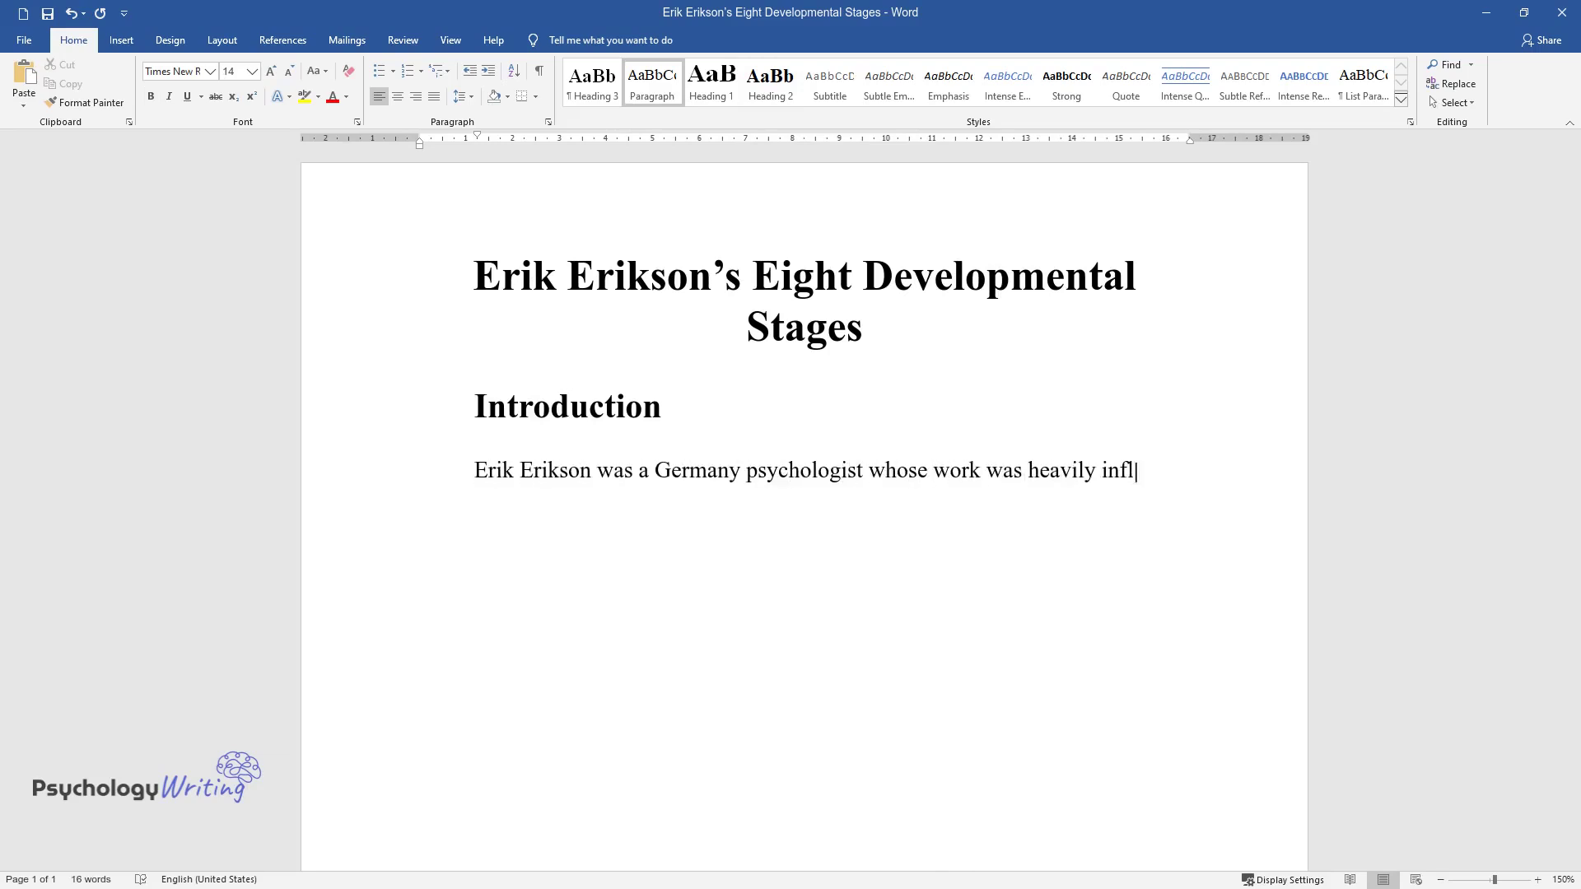
{"action": "type", "text": "uenced by Sigmund Freud. In his t"}
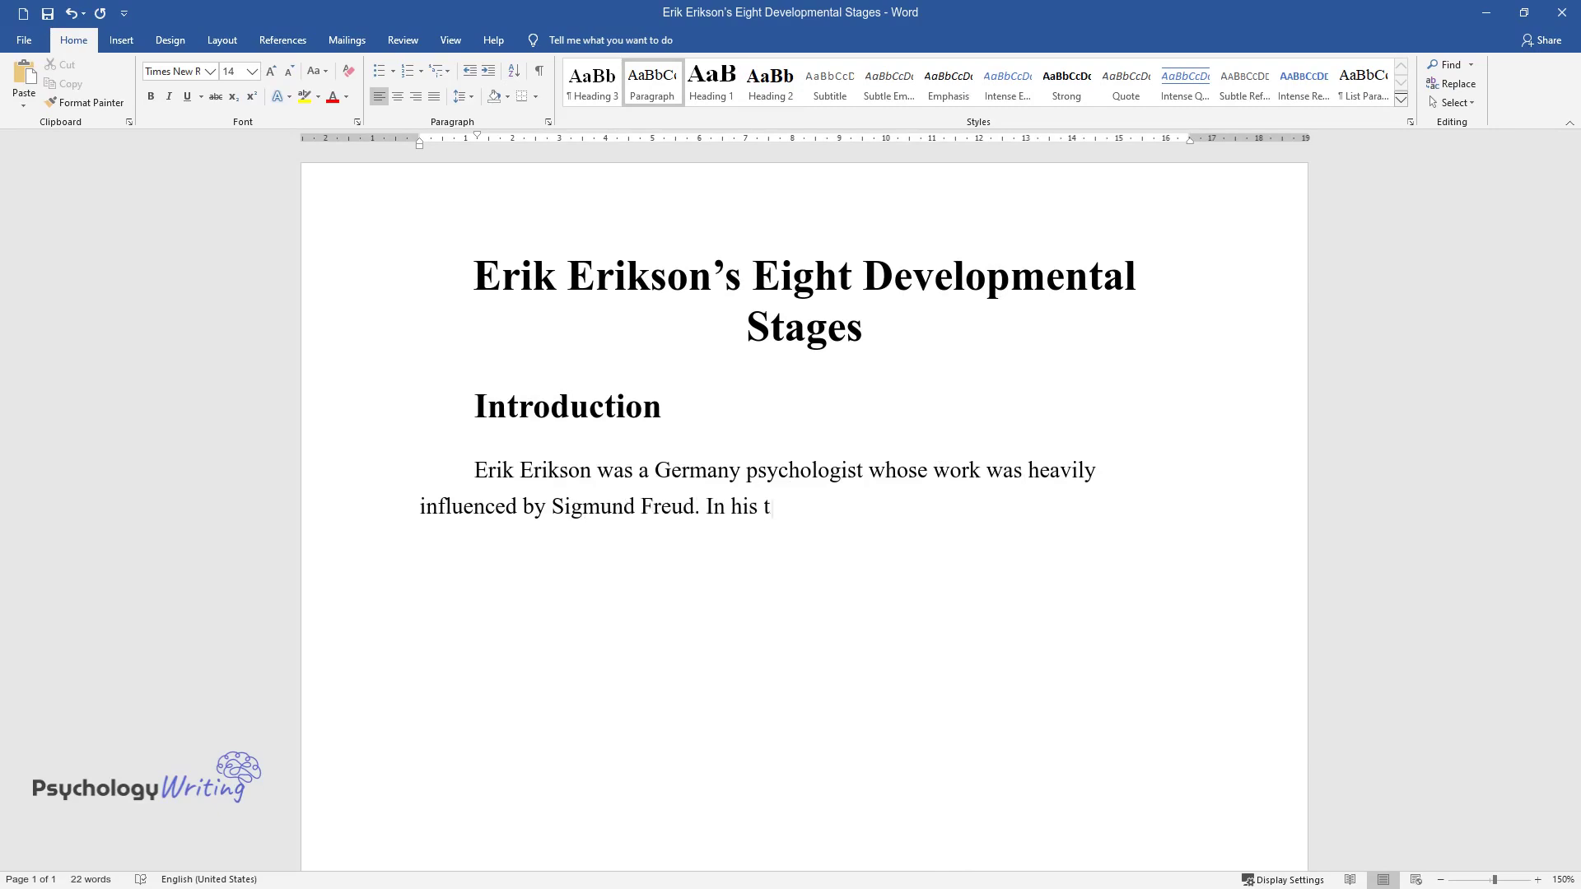
{"action": "type", "text": "heory of development, he examine"}
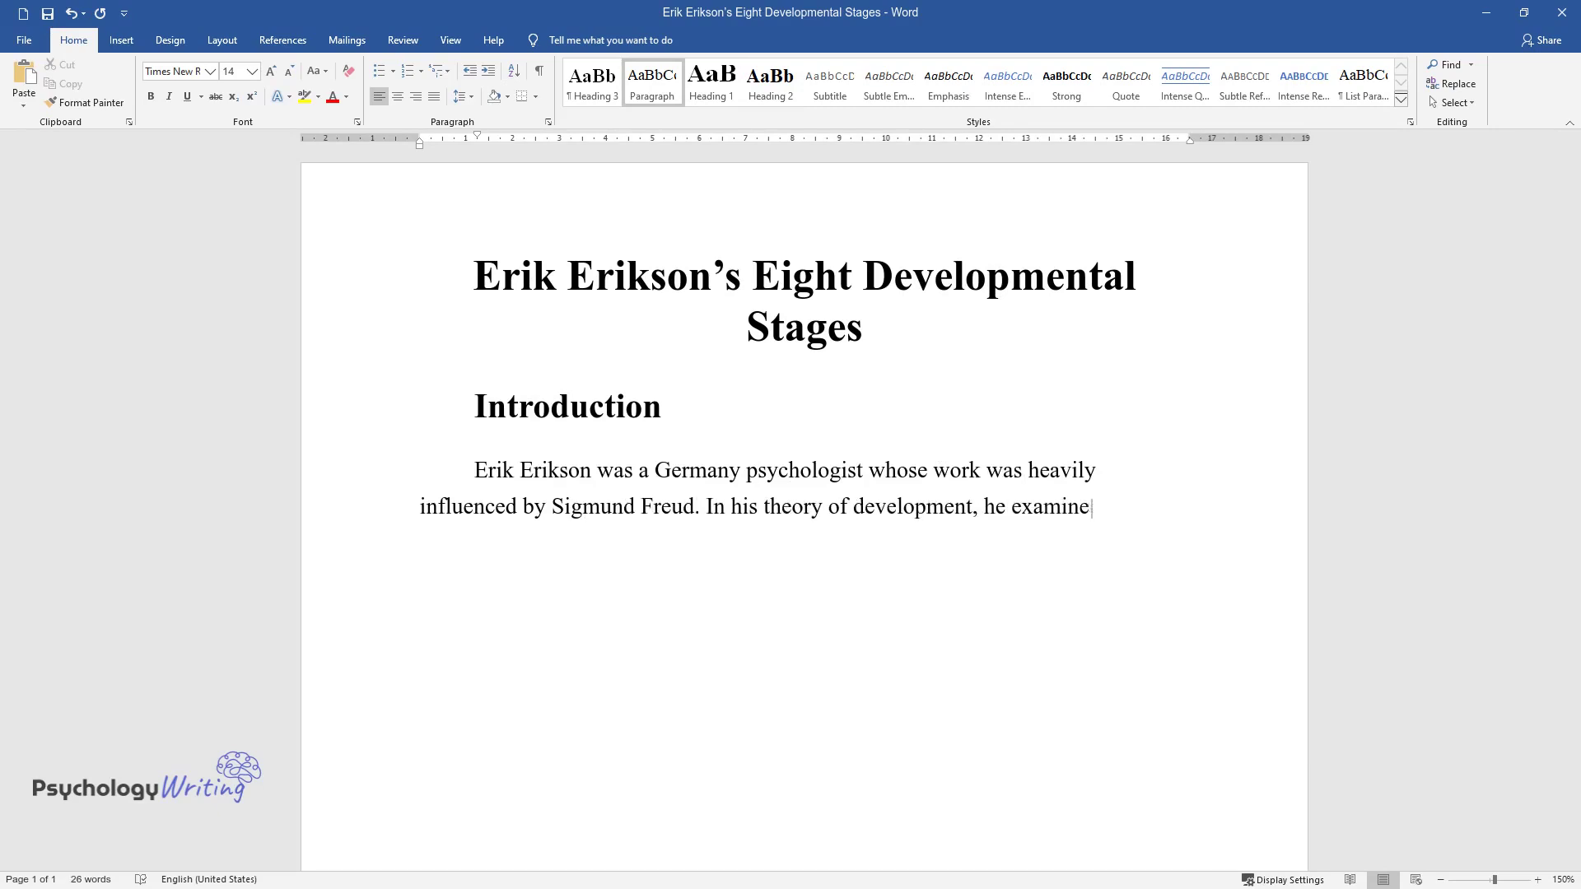
{"action": "type", "text": "d aspects of identity, which inc"}
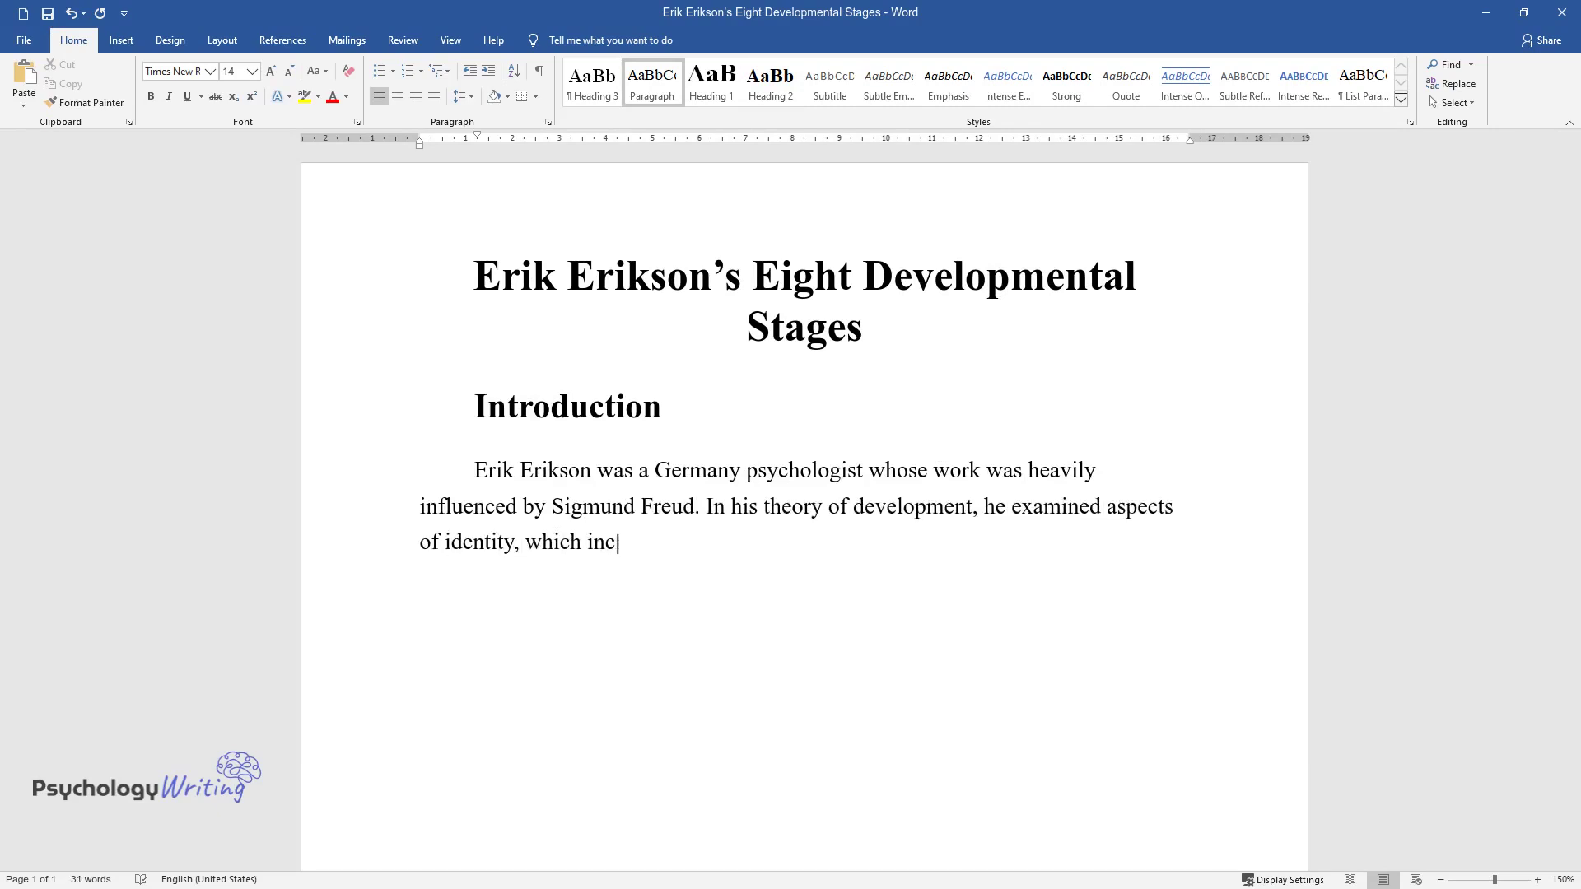
{"action": "type", "text": "lude personal identity (unique c"}
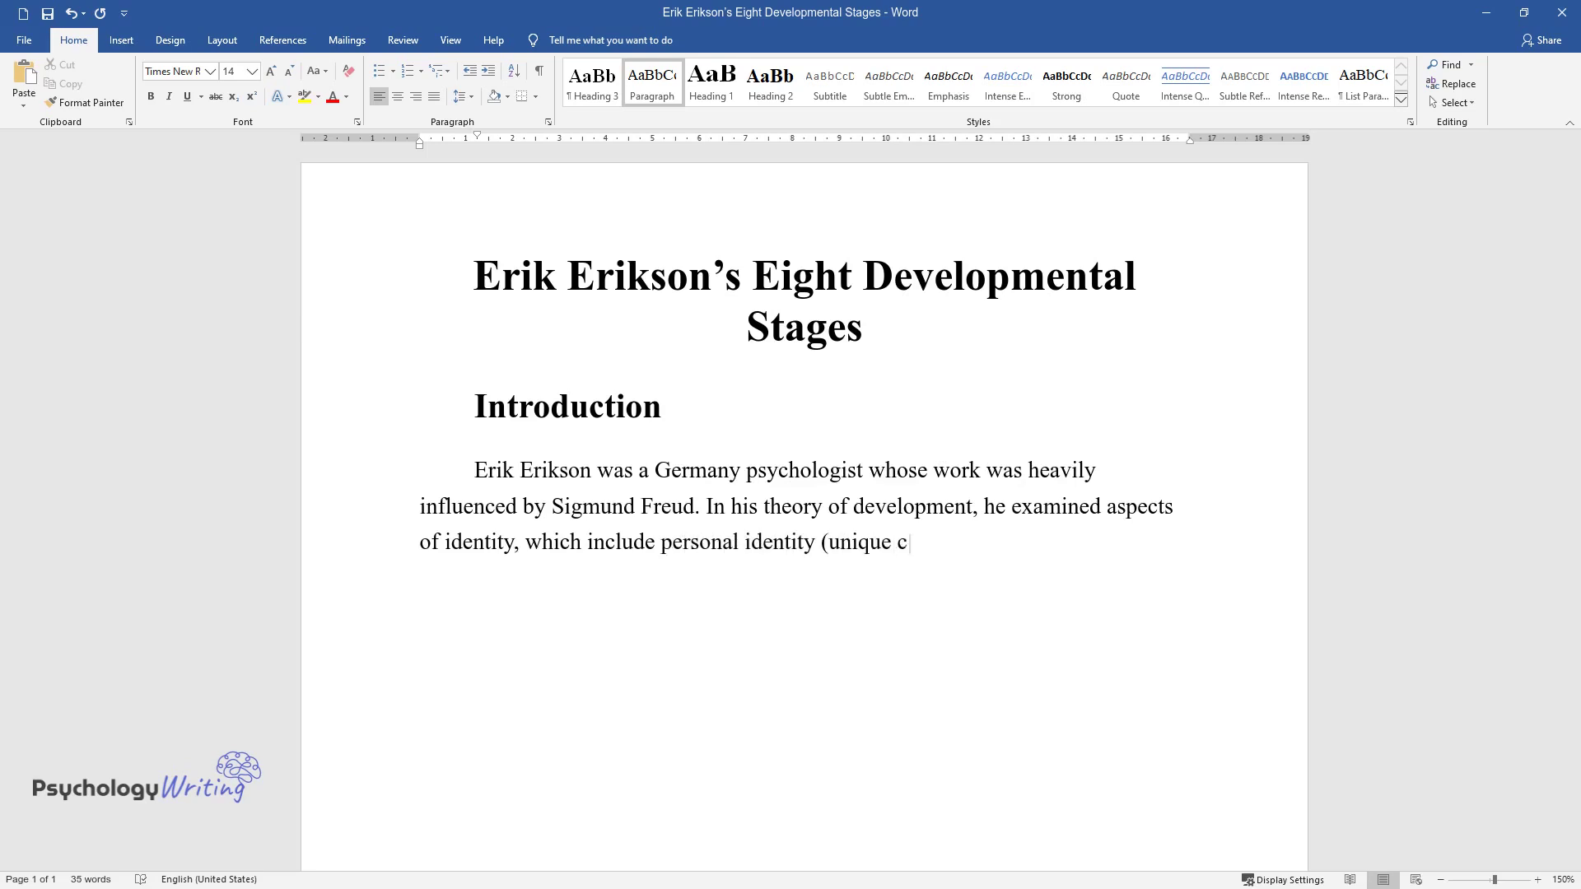
{"action": "type", "text": "haracteristics, which distinguis"}
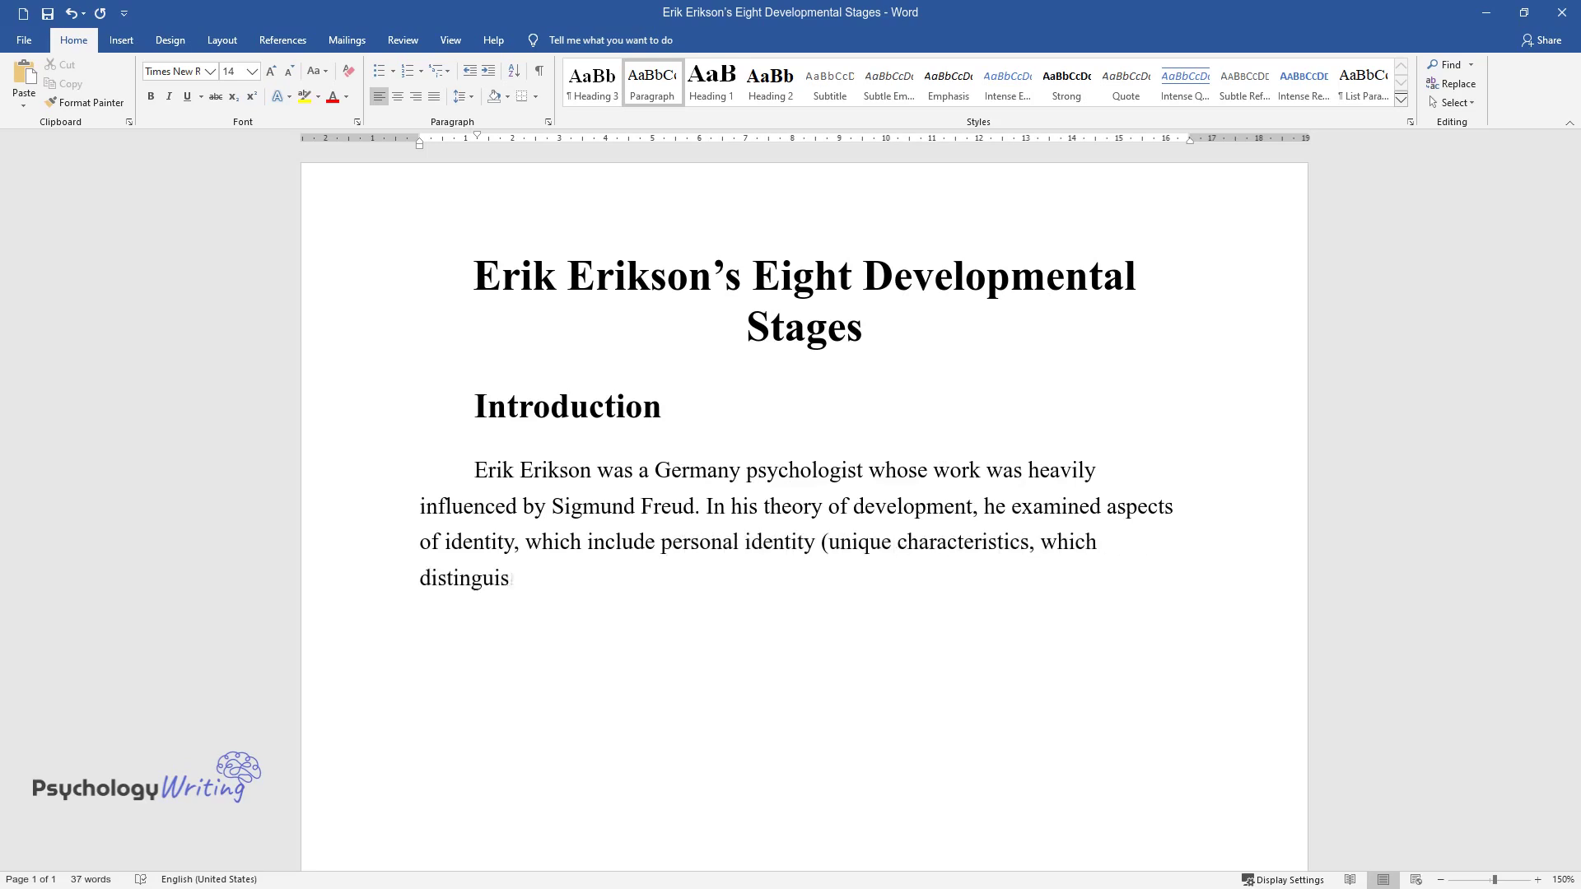
{"action": "type", "text": "h an individual from other people"}
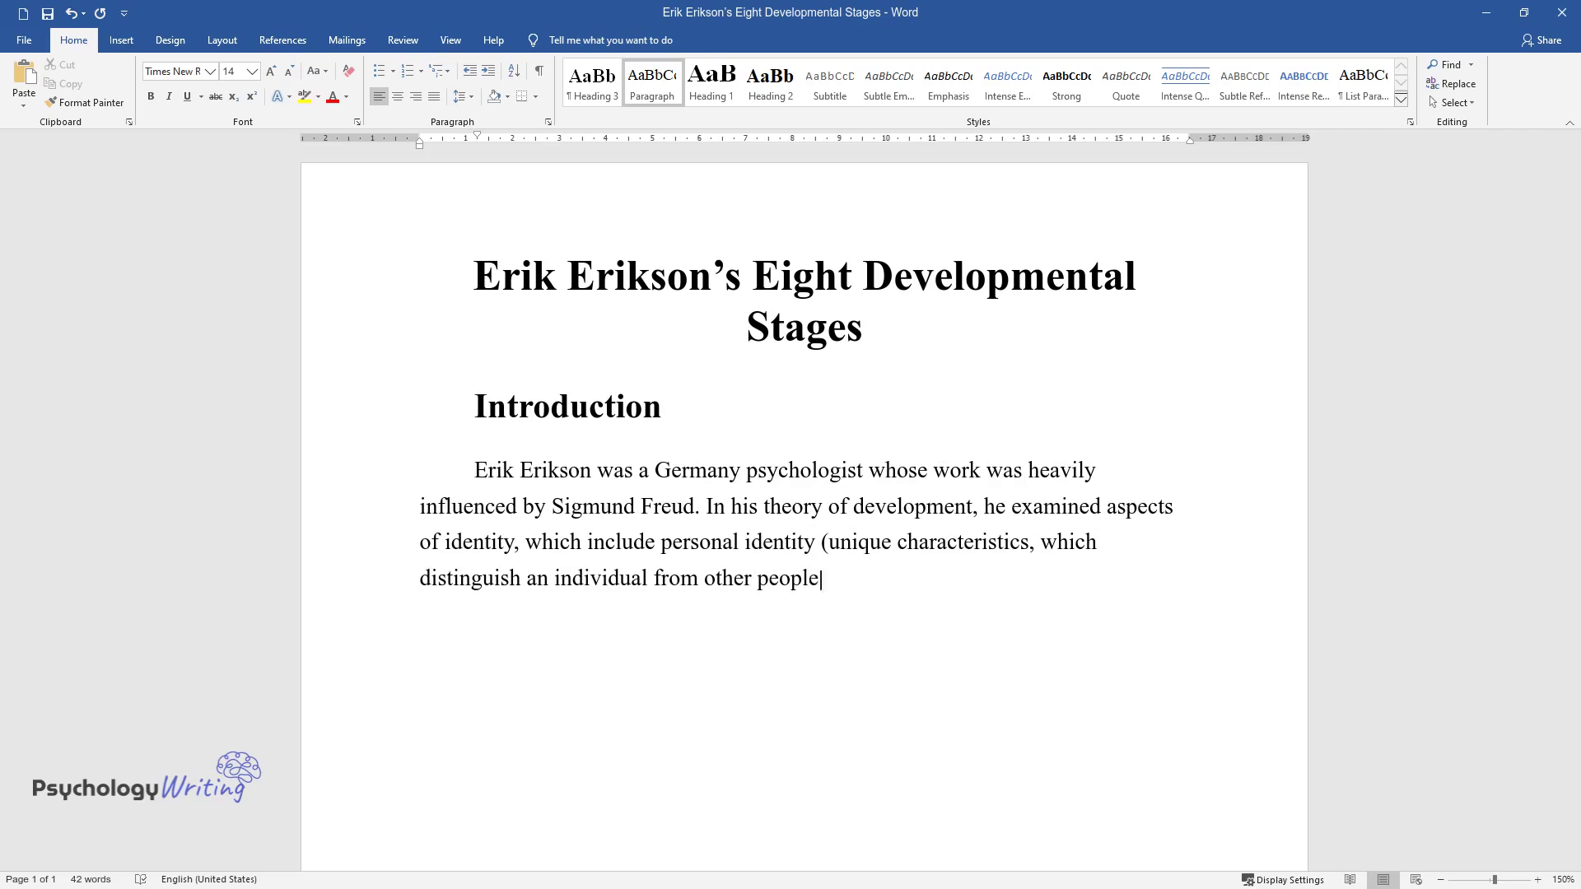
{"action": "type", "text": "), ego identity (self), and cult"}
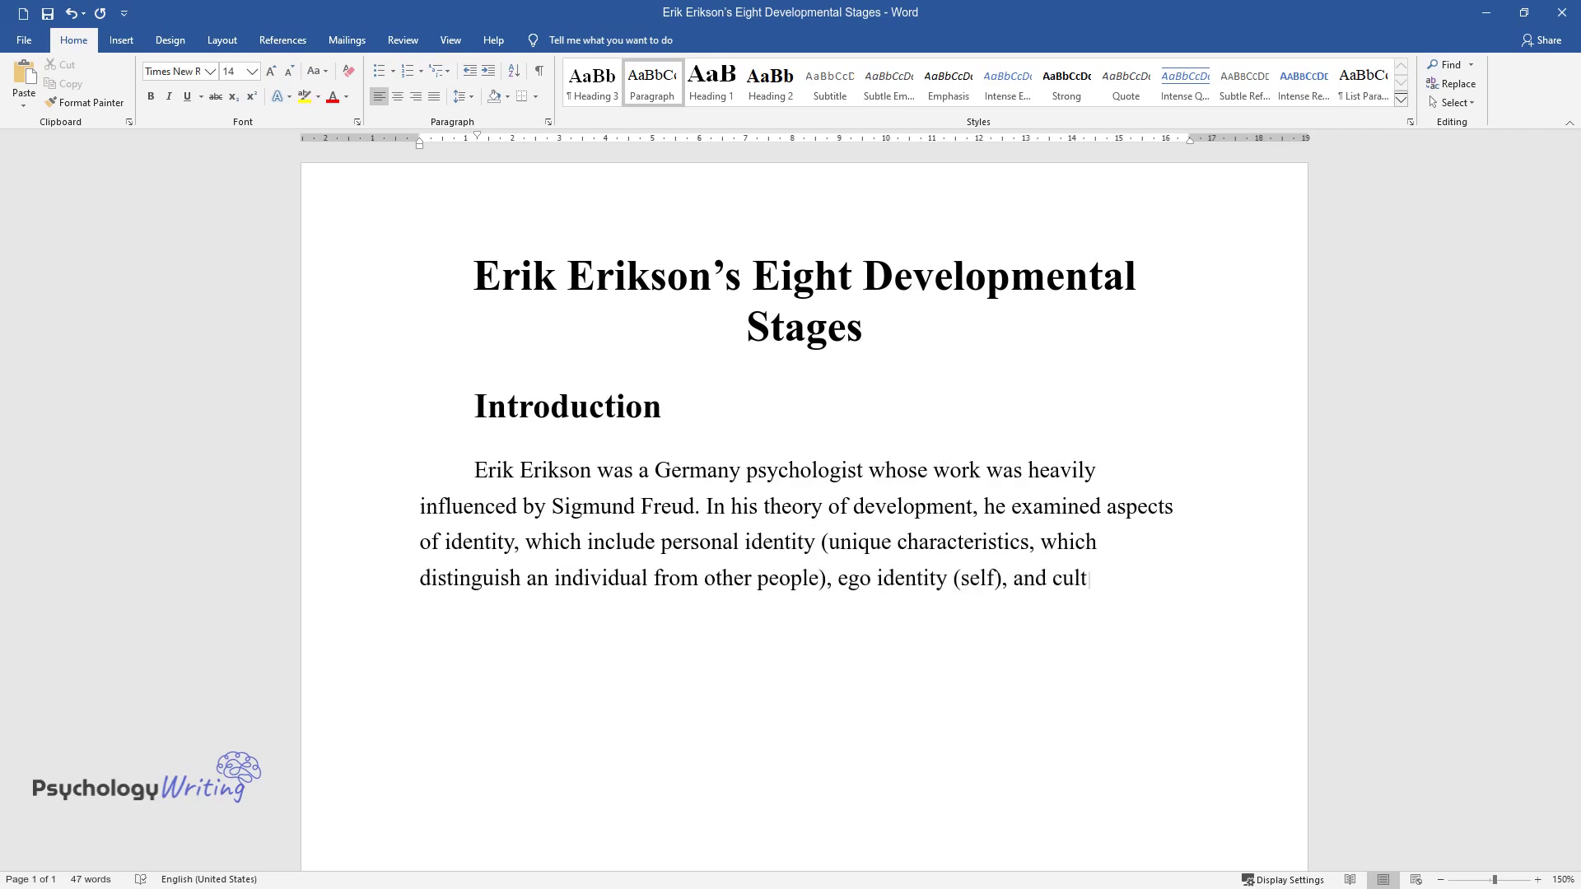
{"action": "type", "text": "ural/social identity (ro"}
{"action": "scroll", "coordinate": [803, 370], "scroll_direction": "down", "scroll_amount": 3}
{"action": "type", "text": "les enti"}
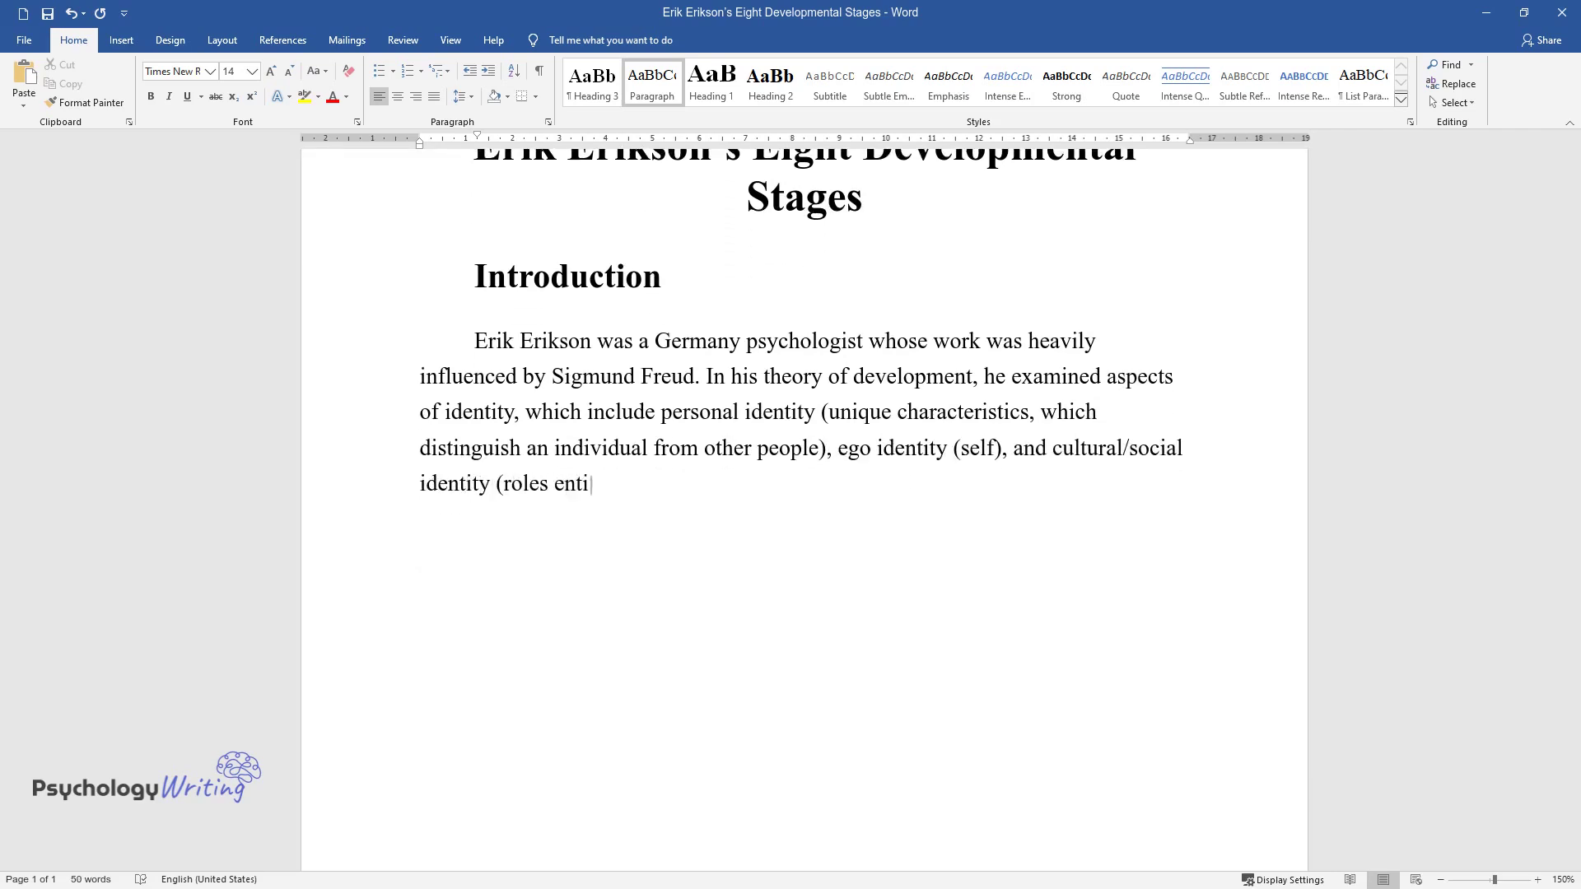
{"action": "type", "text": "tled to an individual). He puts i"}
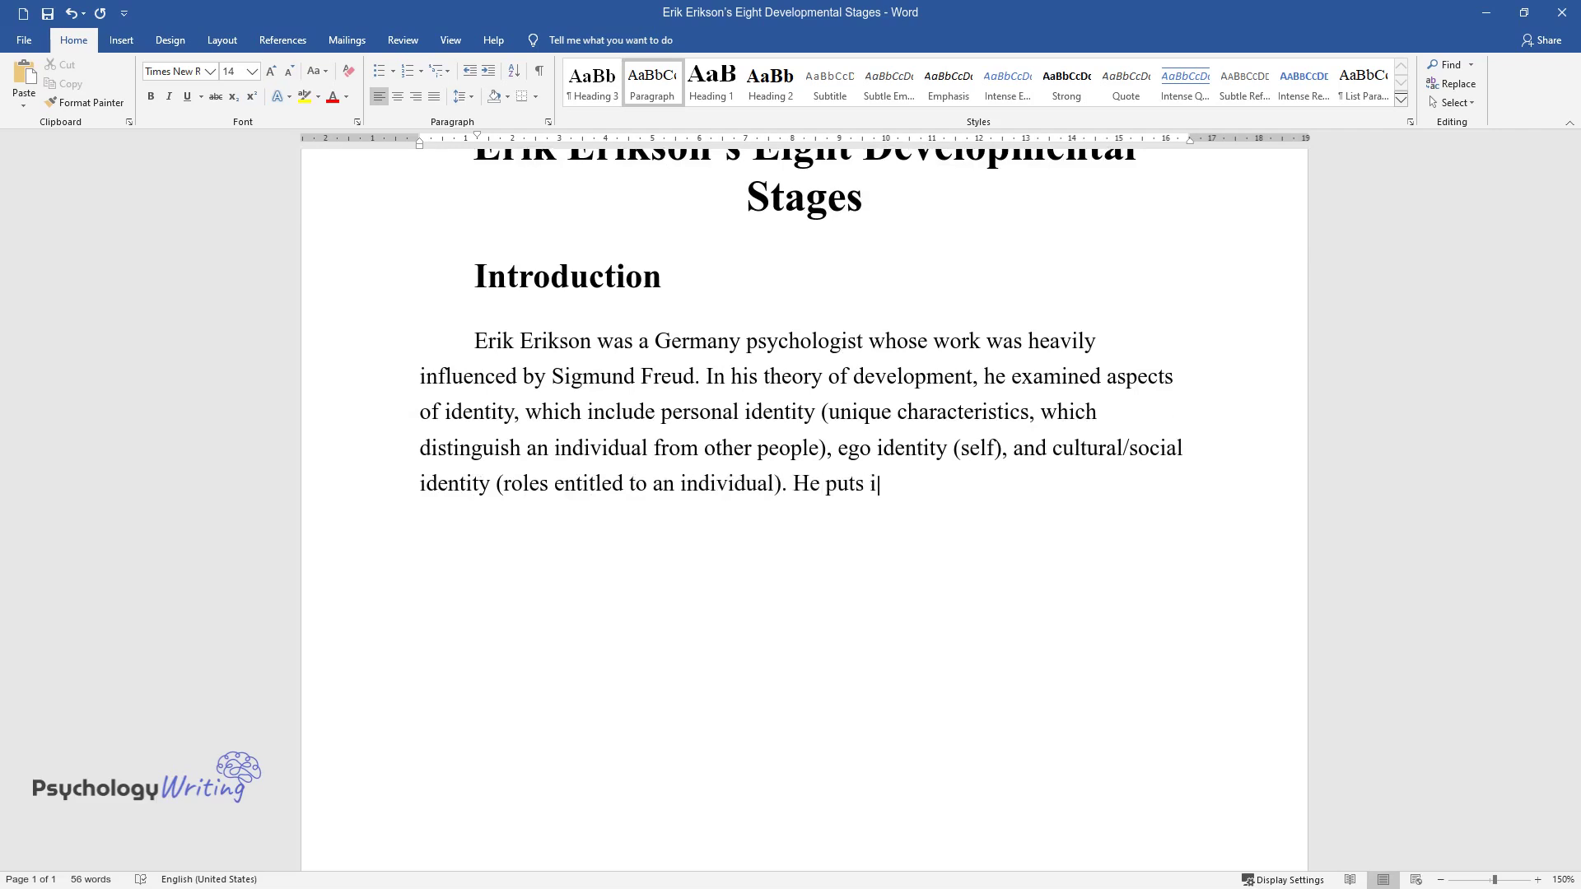
{"action": "type", "text": "nto consideration the effects of"}
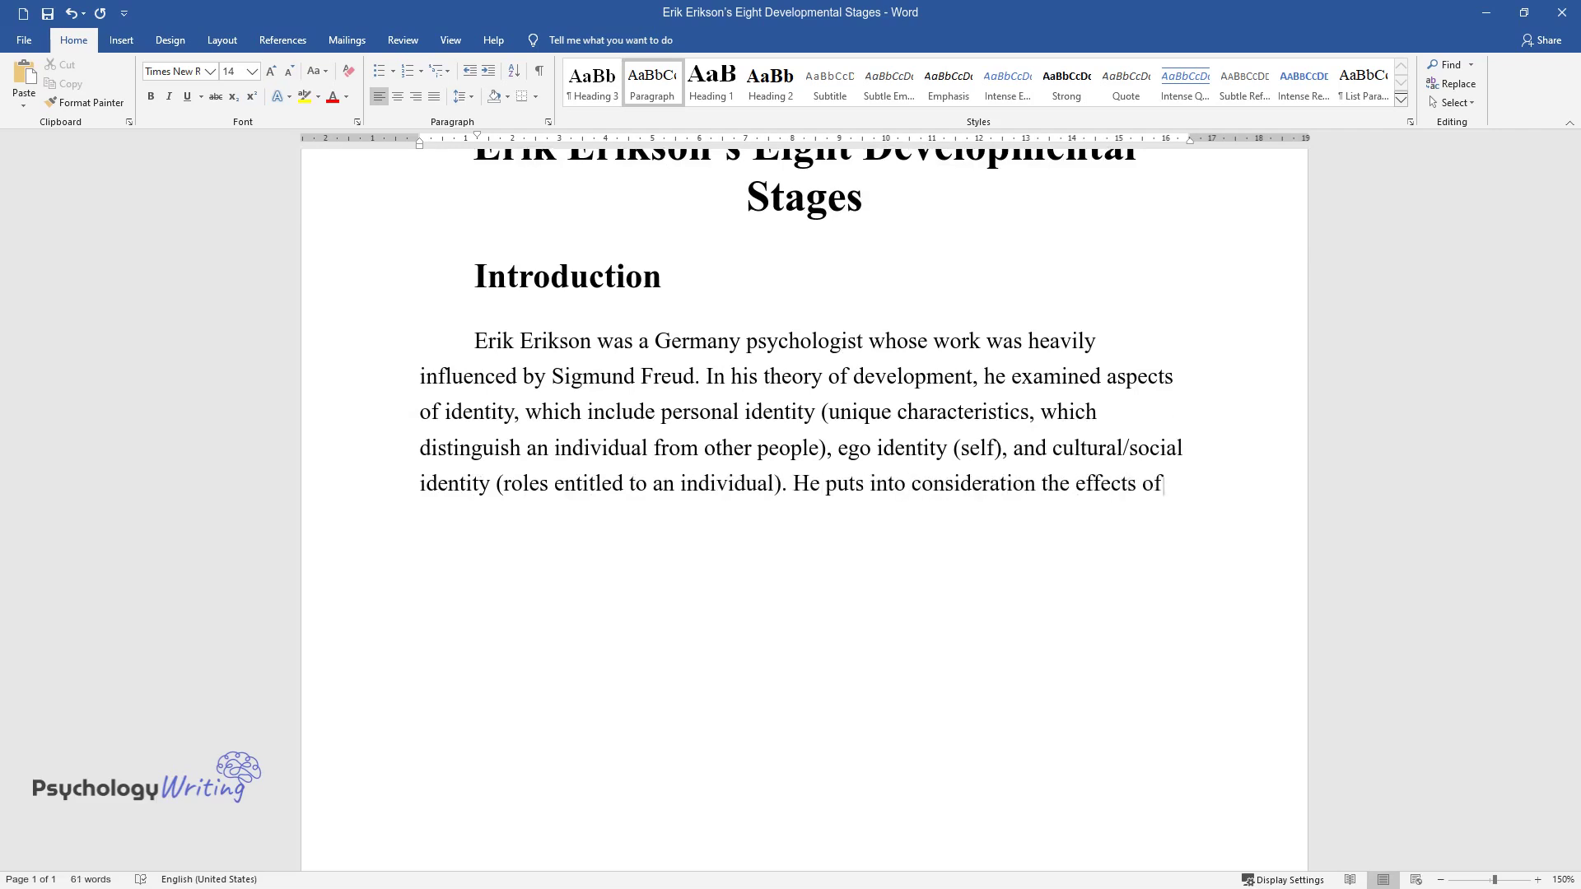
{"action": "type", "text": " parental, societal, and externa"}
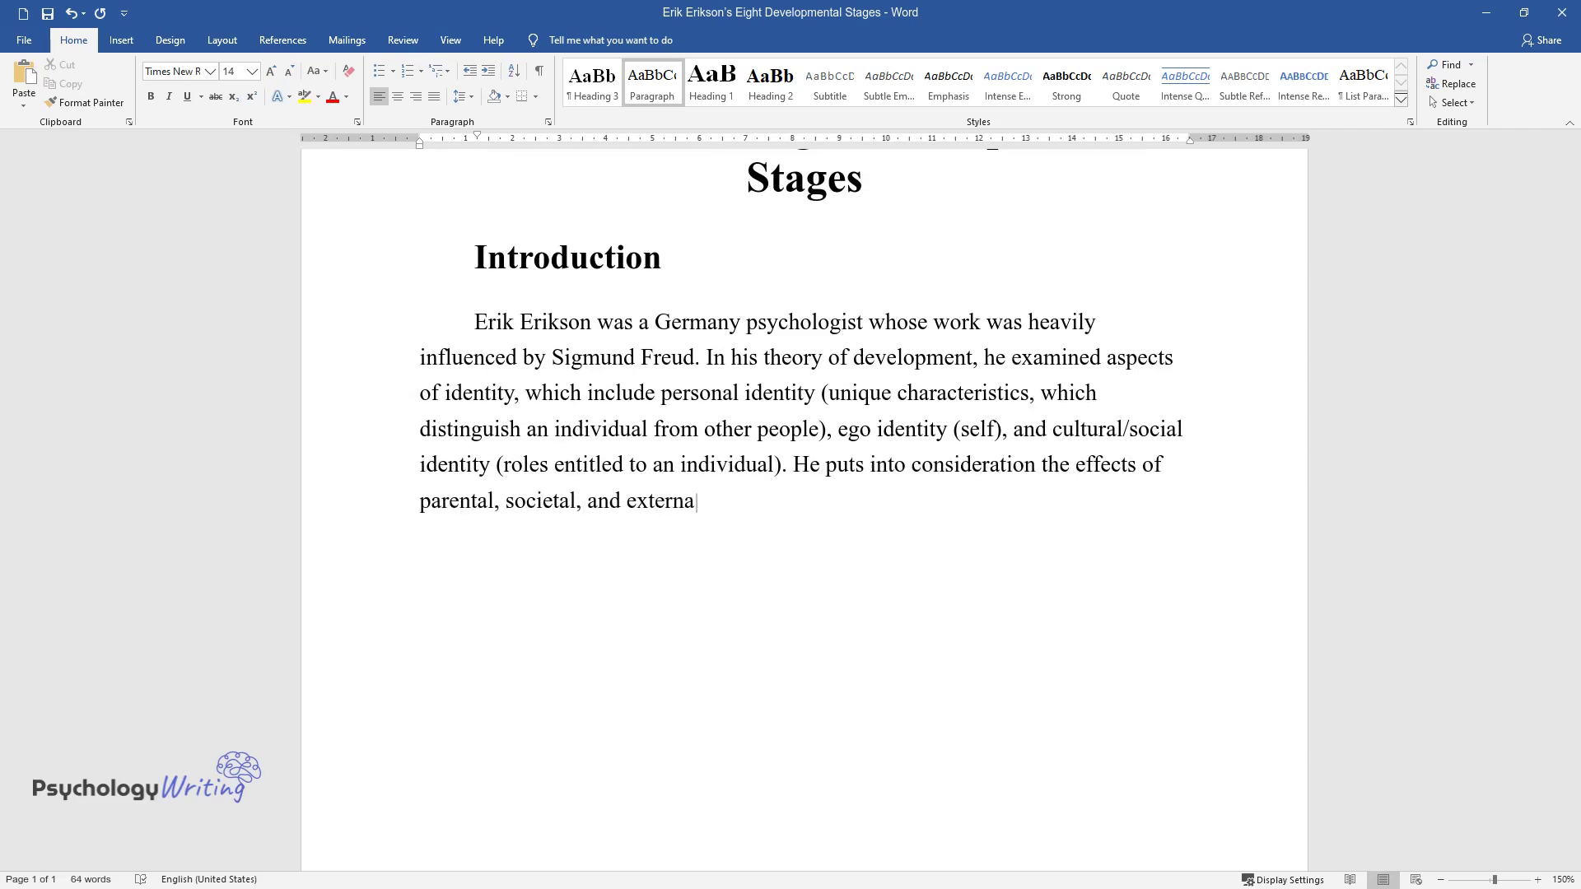
{"action": "type", "text": "l factors on the development of "}
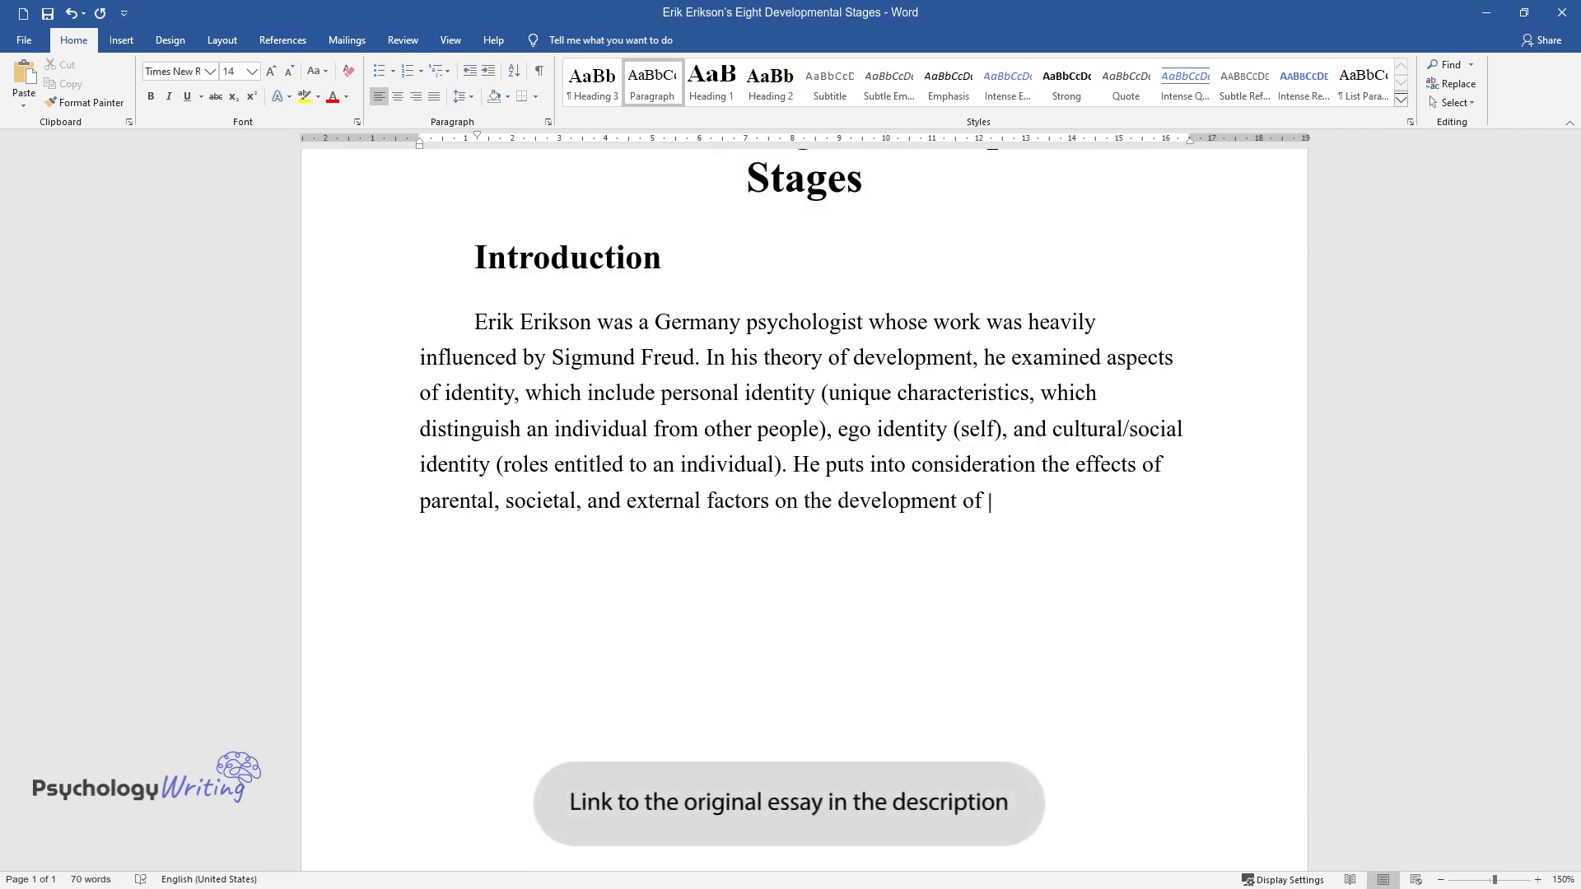
{"action": "type", "text": "personality from birth to adult stage."}
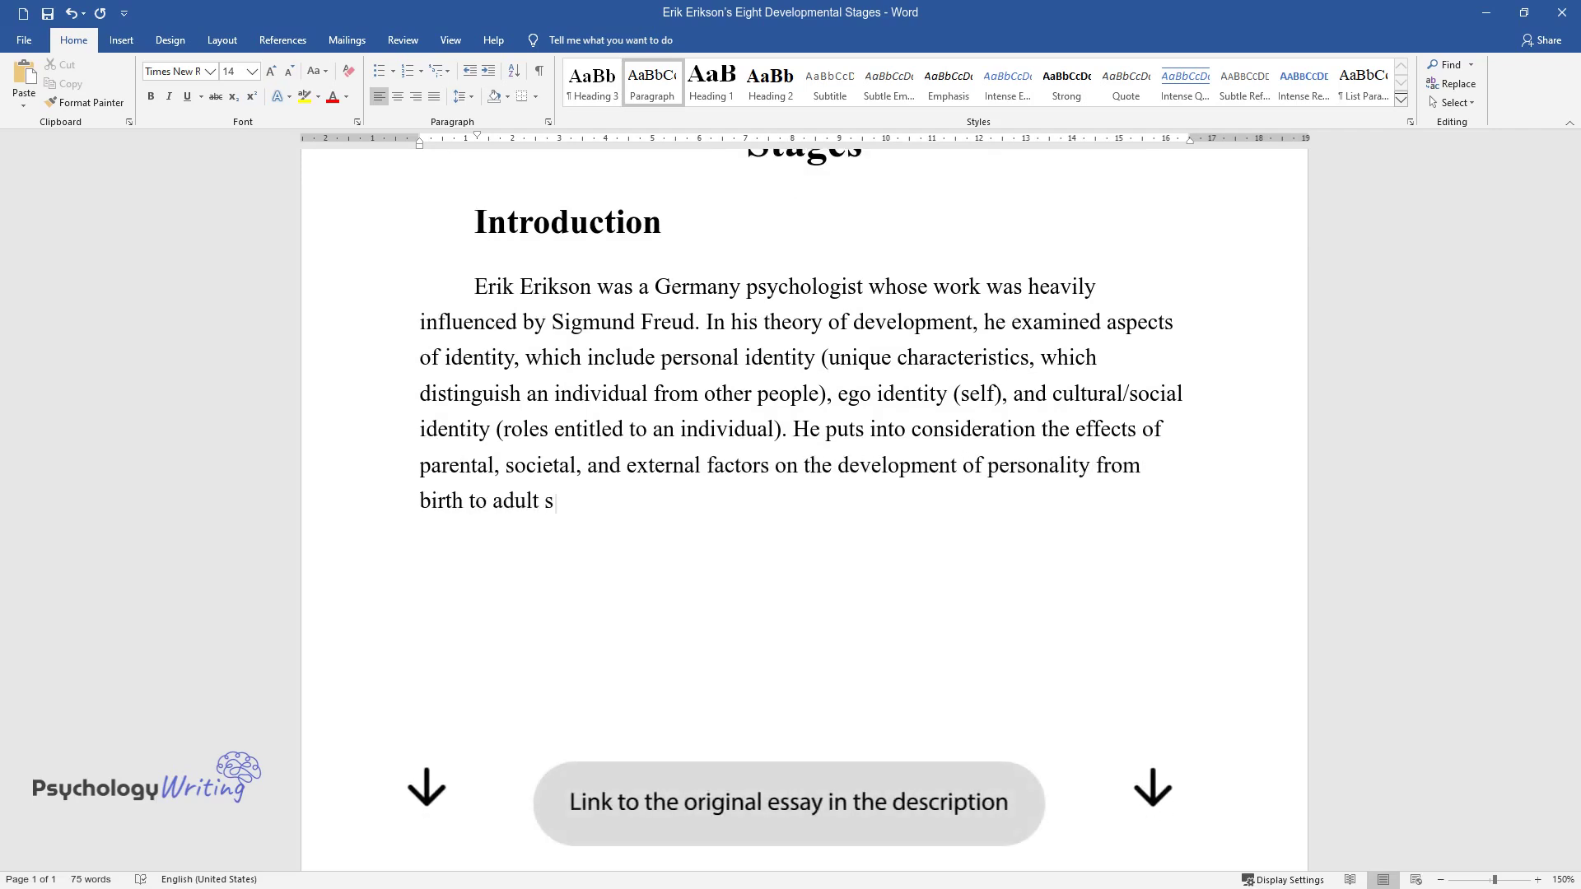
{"action": "key", "text": "Return"}
- Finish the paragraph on how each stage depends on the previous one, then add a Heading 2 line
{"action": "type", "text": "Erik Eri"}
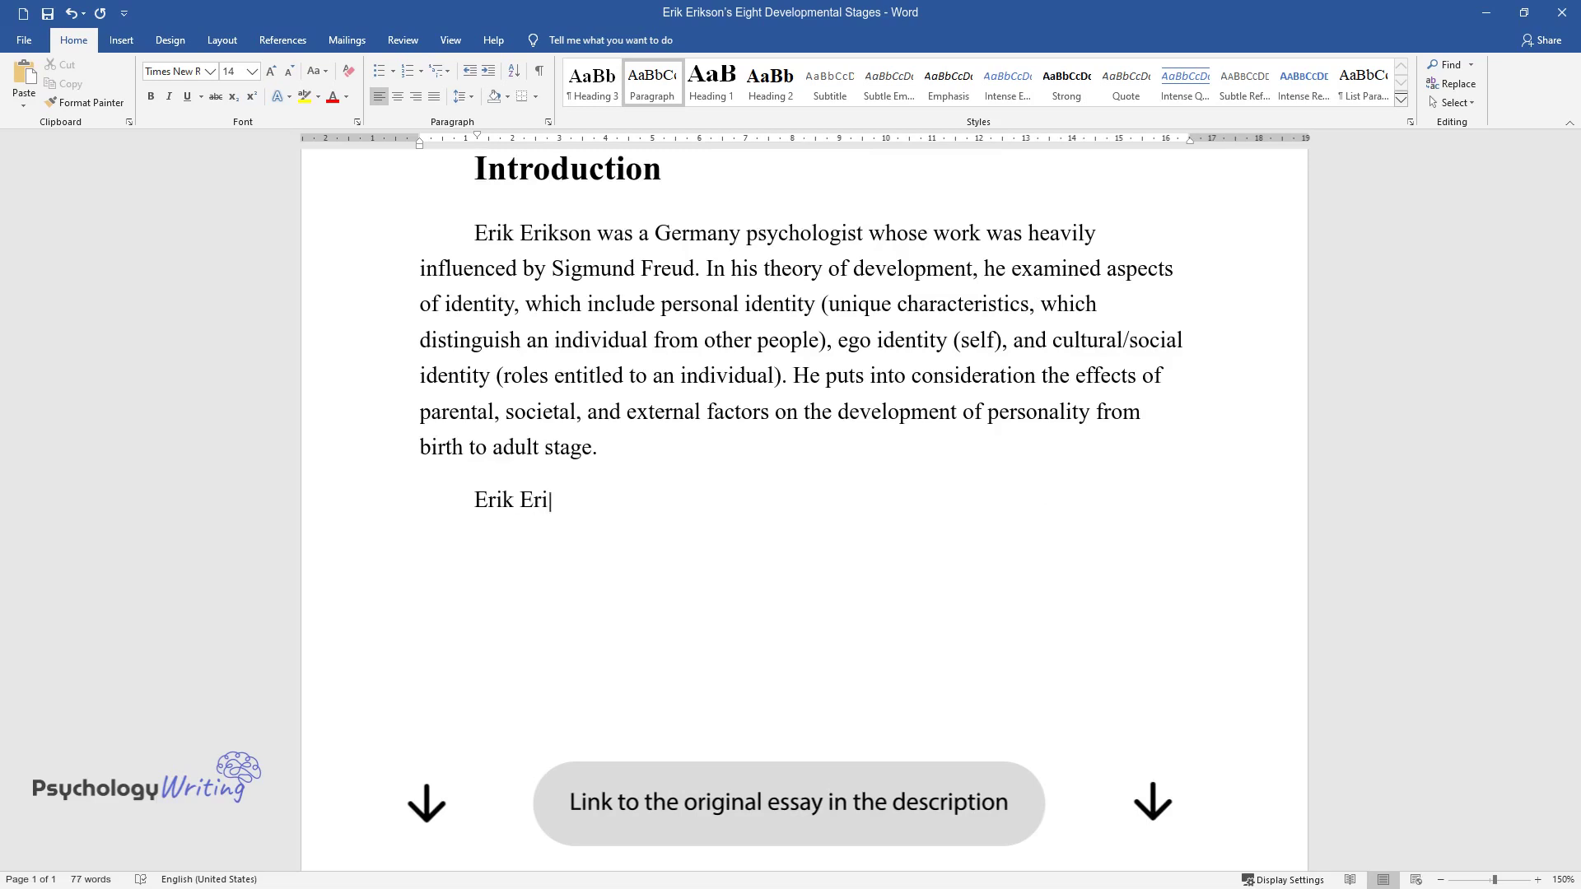
{"action": "type", "text": "kson argues that development of "}
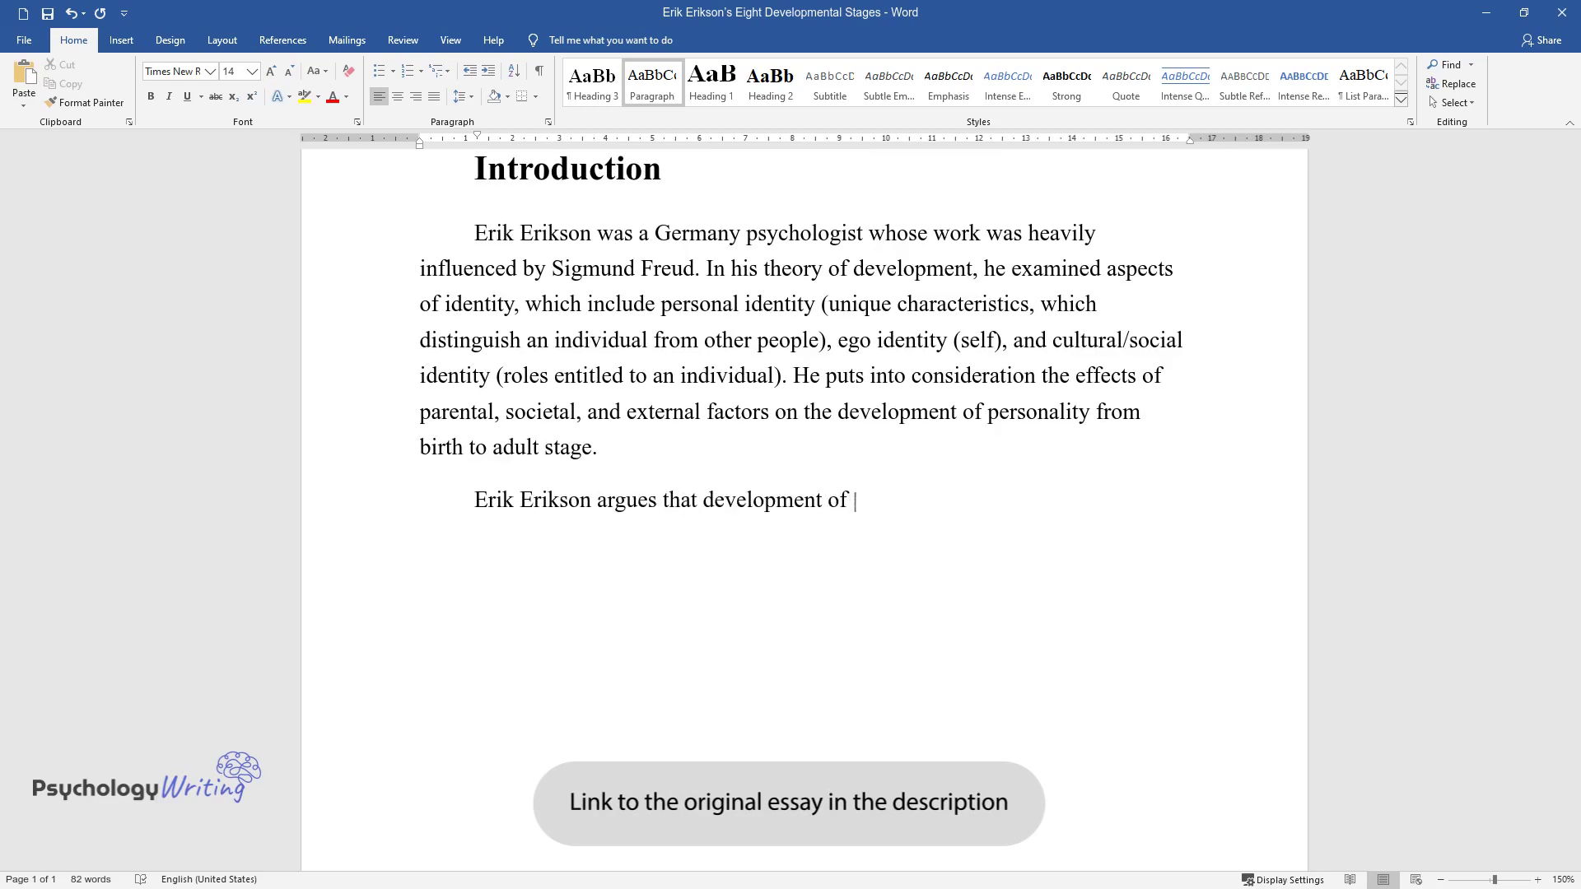
{"action": "type", "text": "children follows a specific order"}
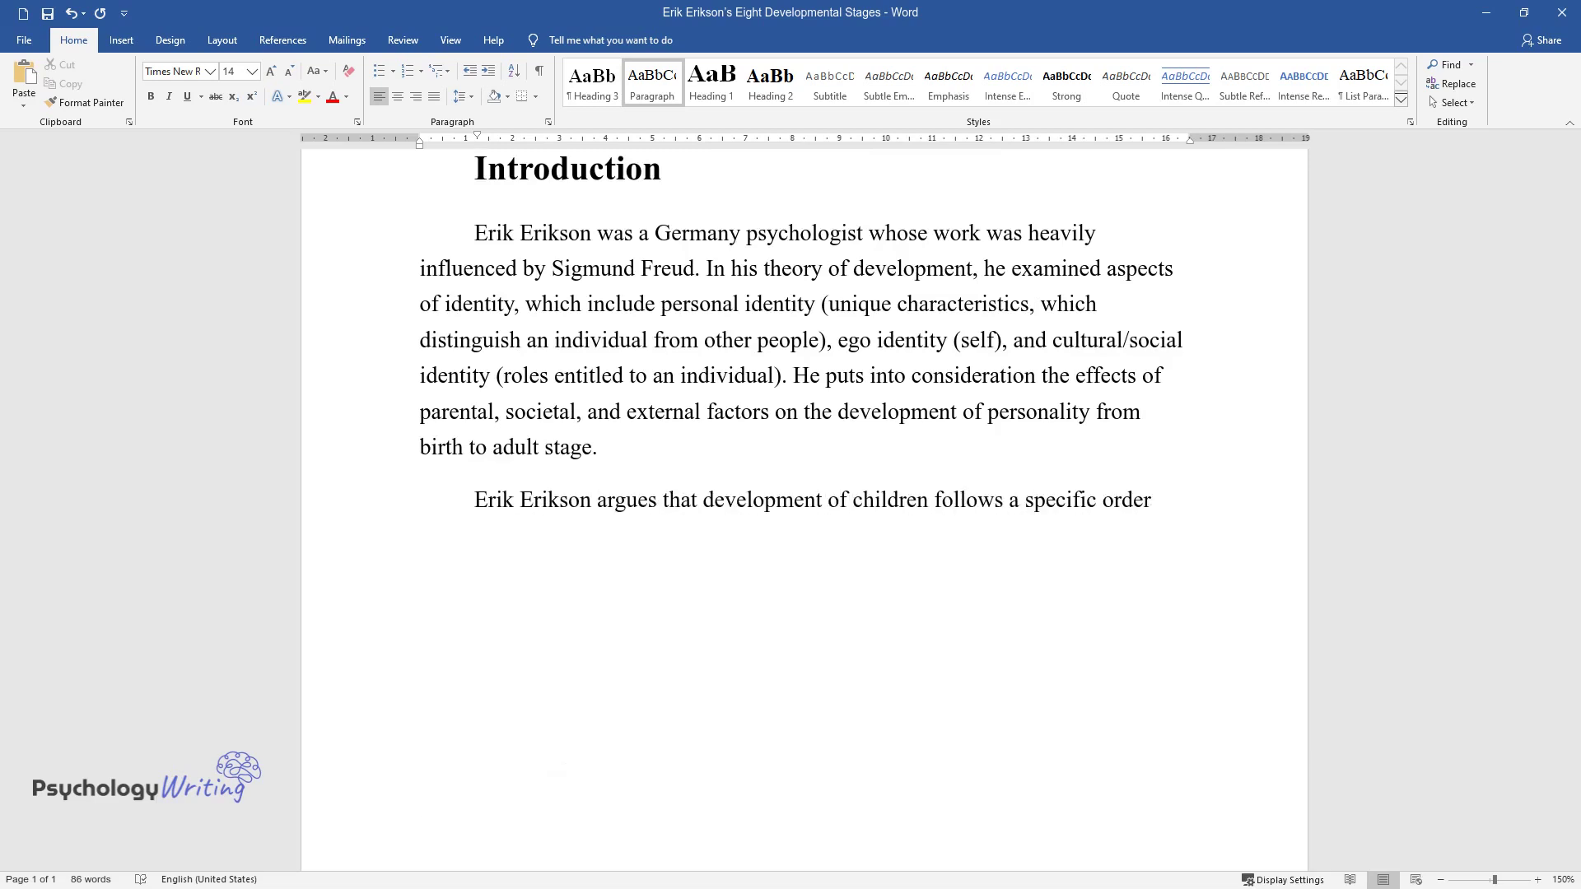
{"action": "type", "text": ". His main focus was on the proc"}
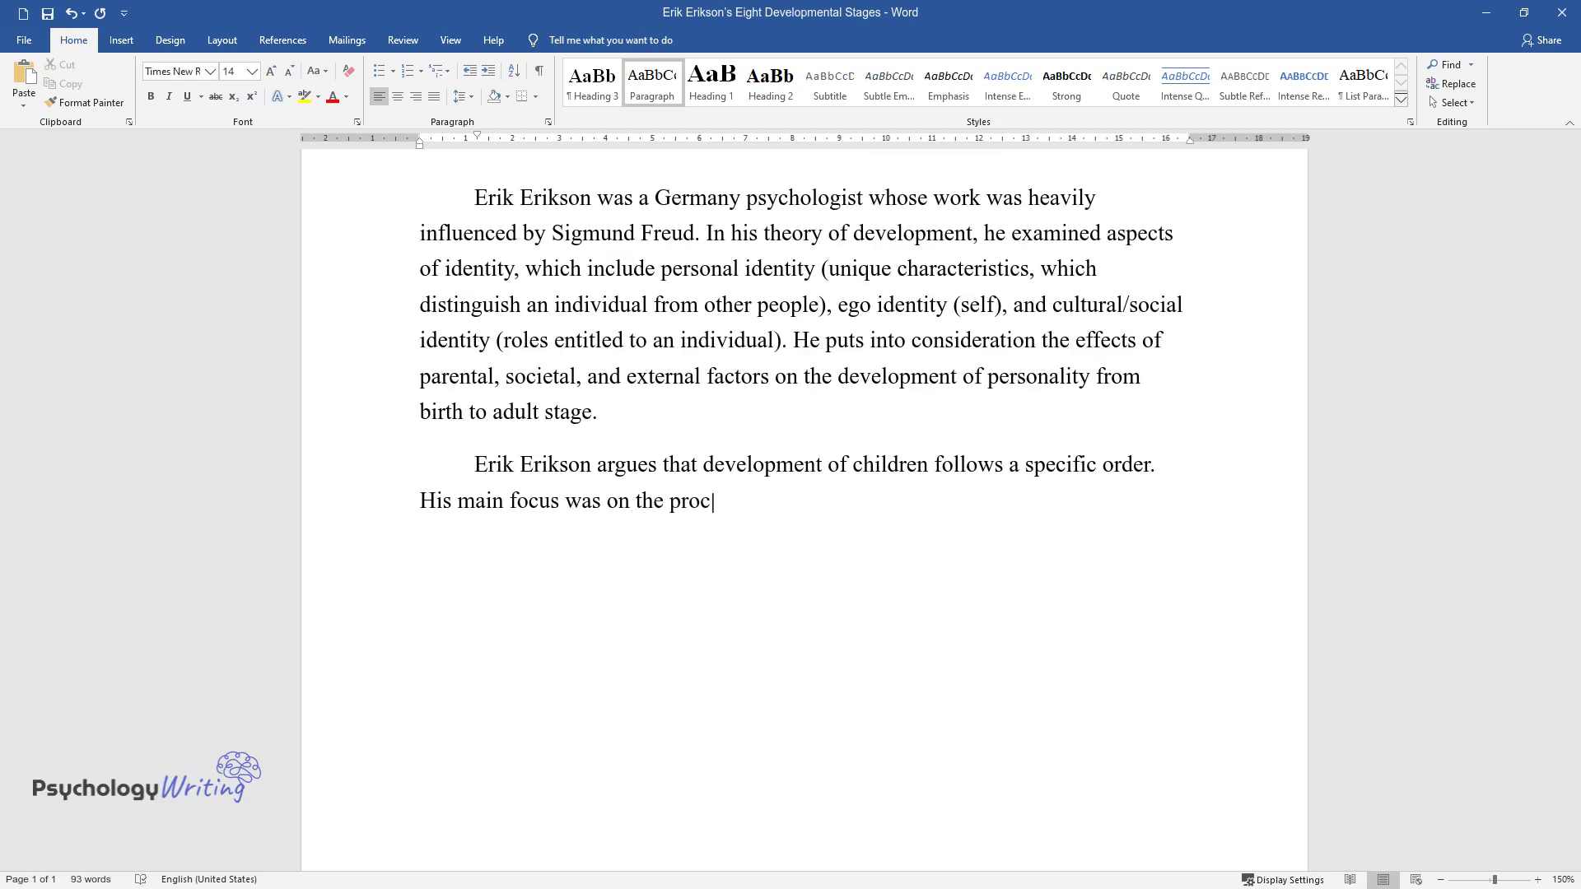
{"action": "type", "text": "ess of socialization and its eff"}
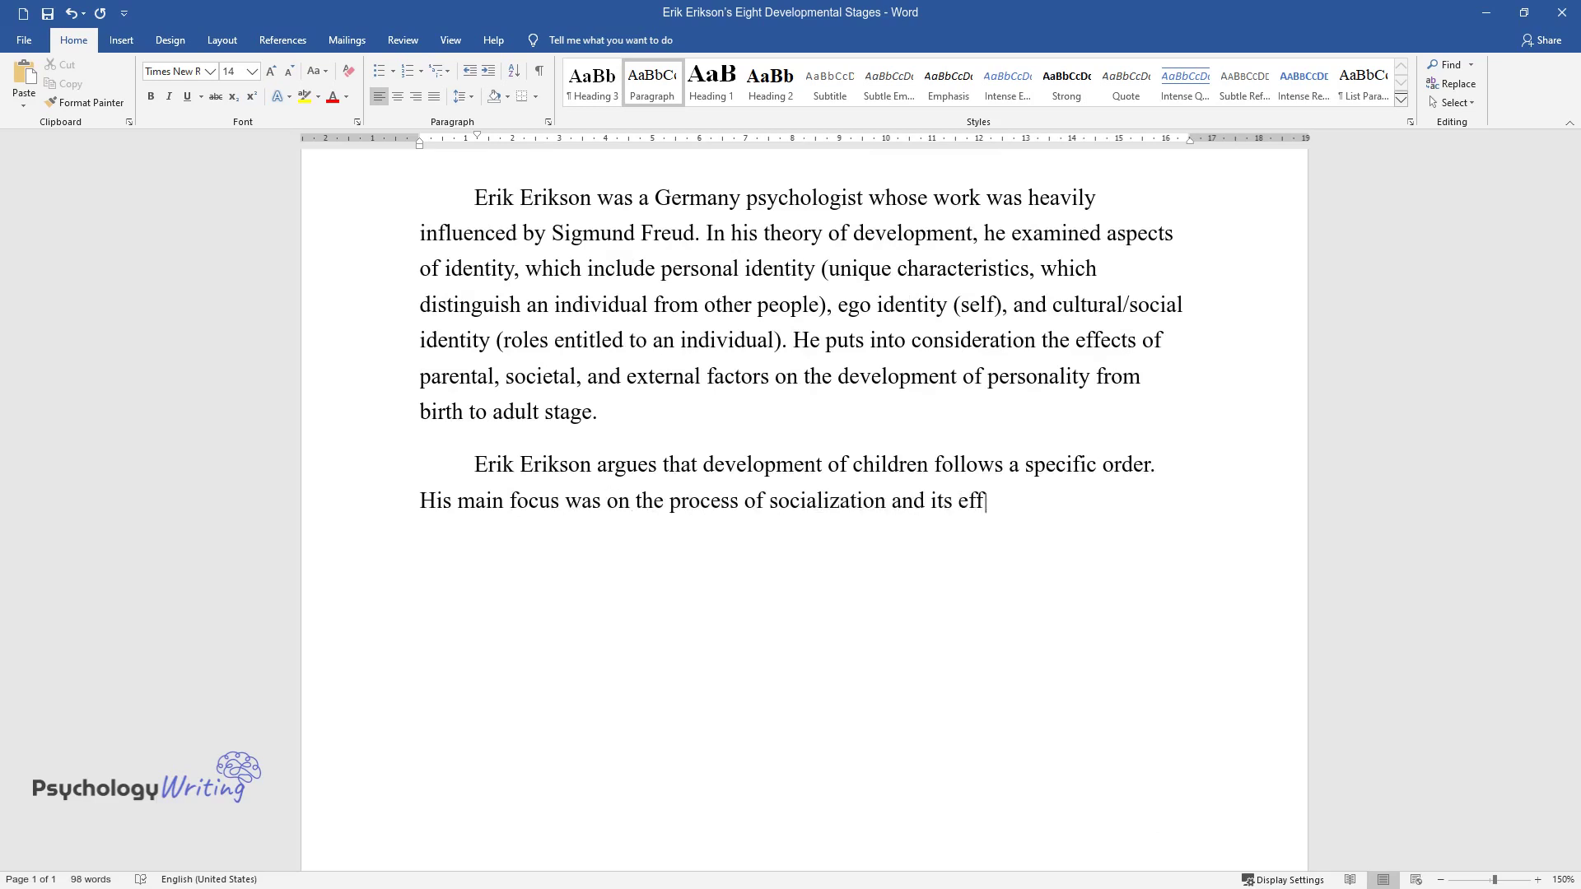
{"action": "type", "text": "ects of children's life. He formu"}
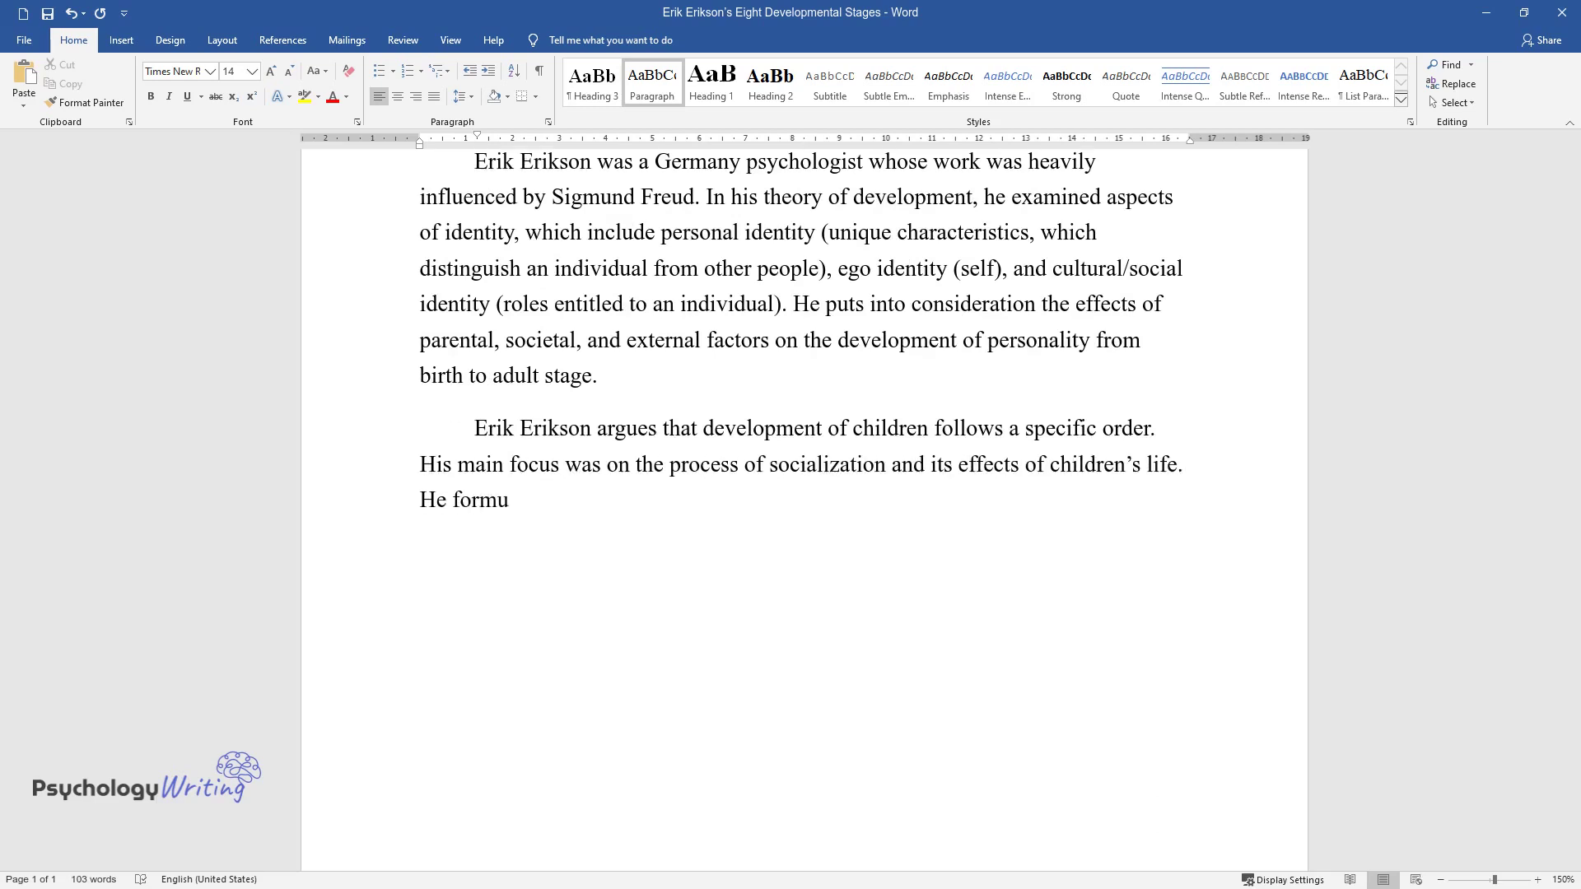
{"action": "type", "text": "lated the theory of psychosocial"}
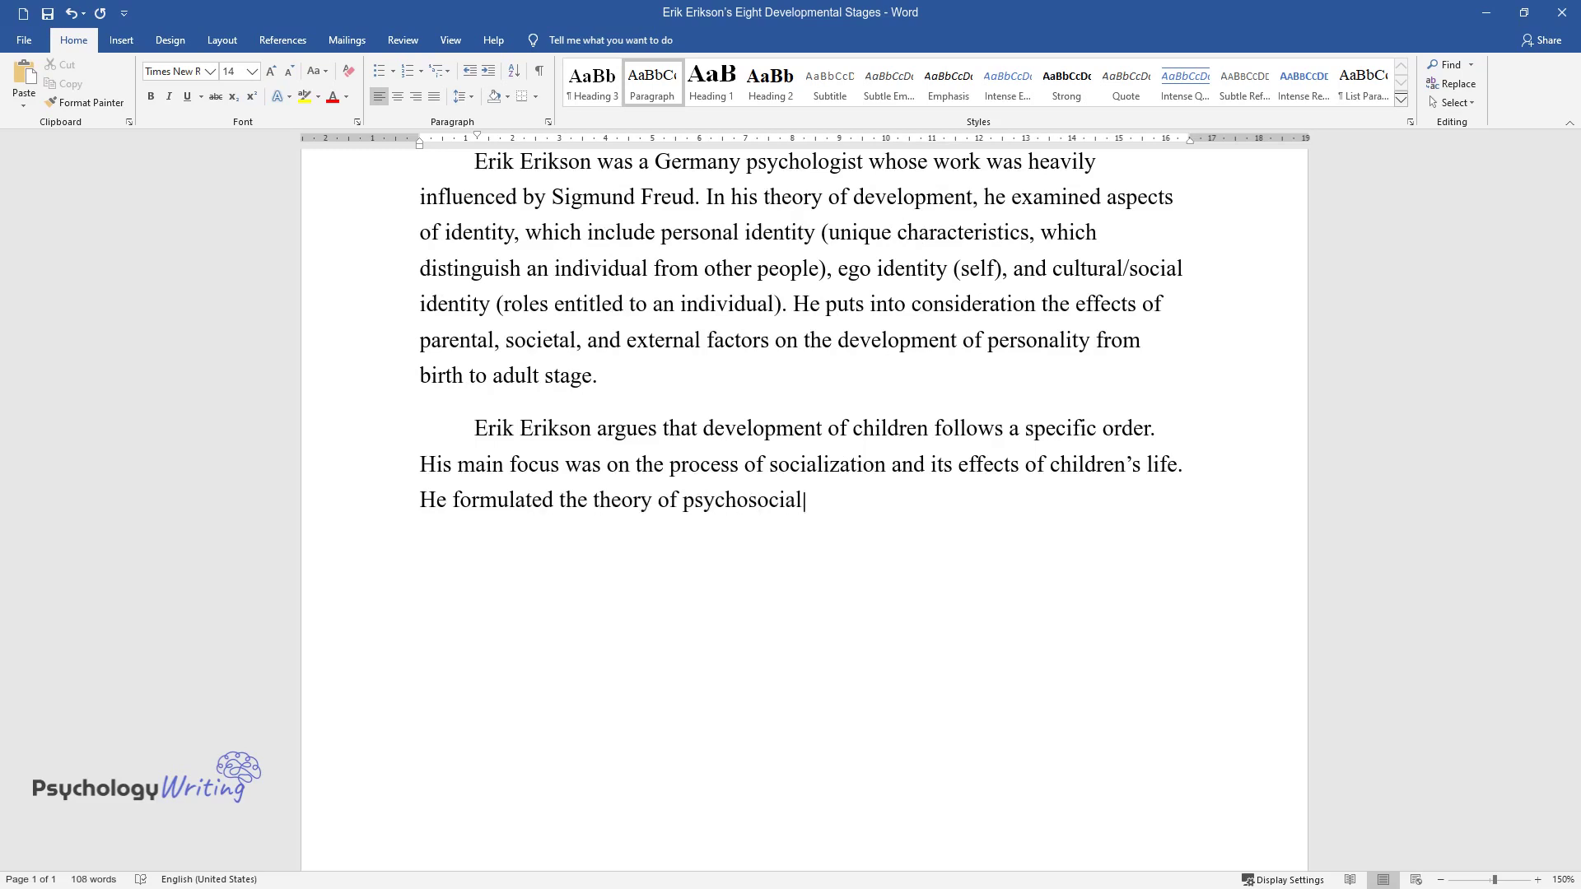
{"action": "type", "text": " development, which is made up "}
{"action": "type", "text": "of eight stages. Accordin"}
{"action": "type", "text": "g to Eri"}
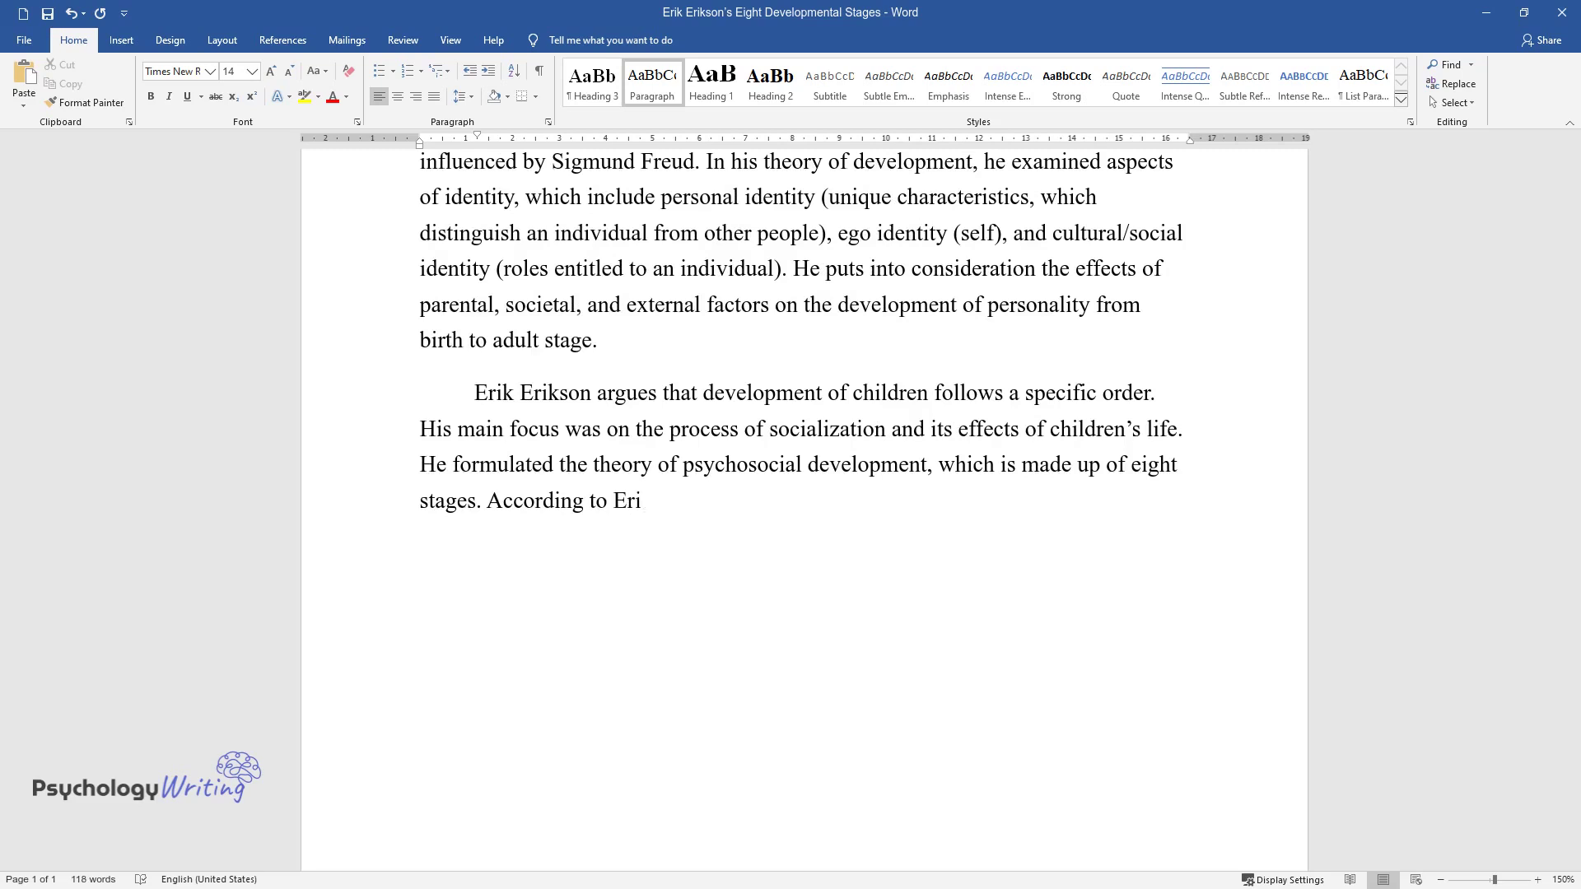
{"action": "type", "text": "ck Erikson, everybody must pass "}
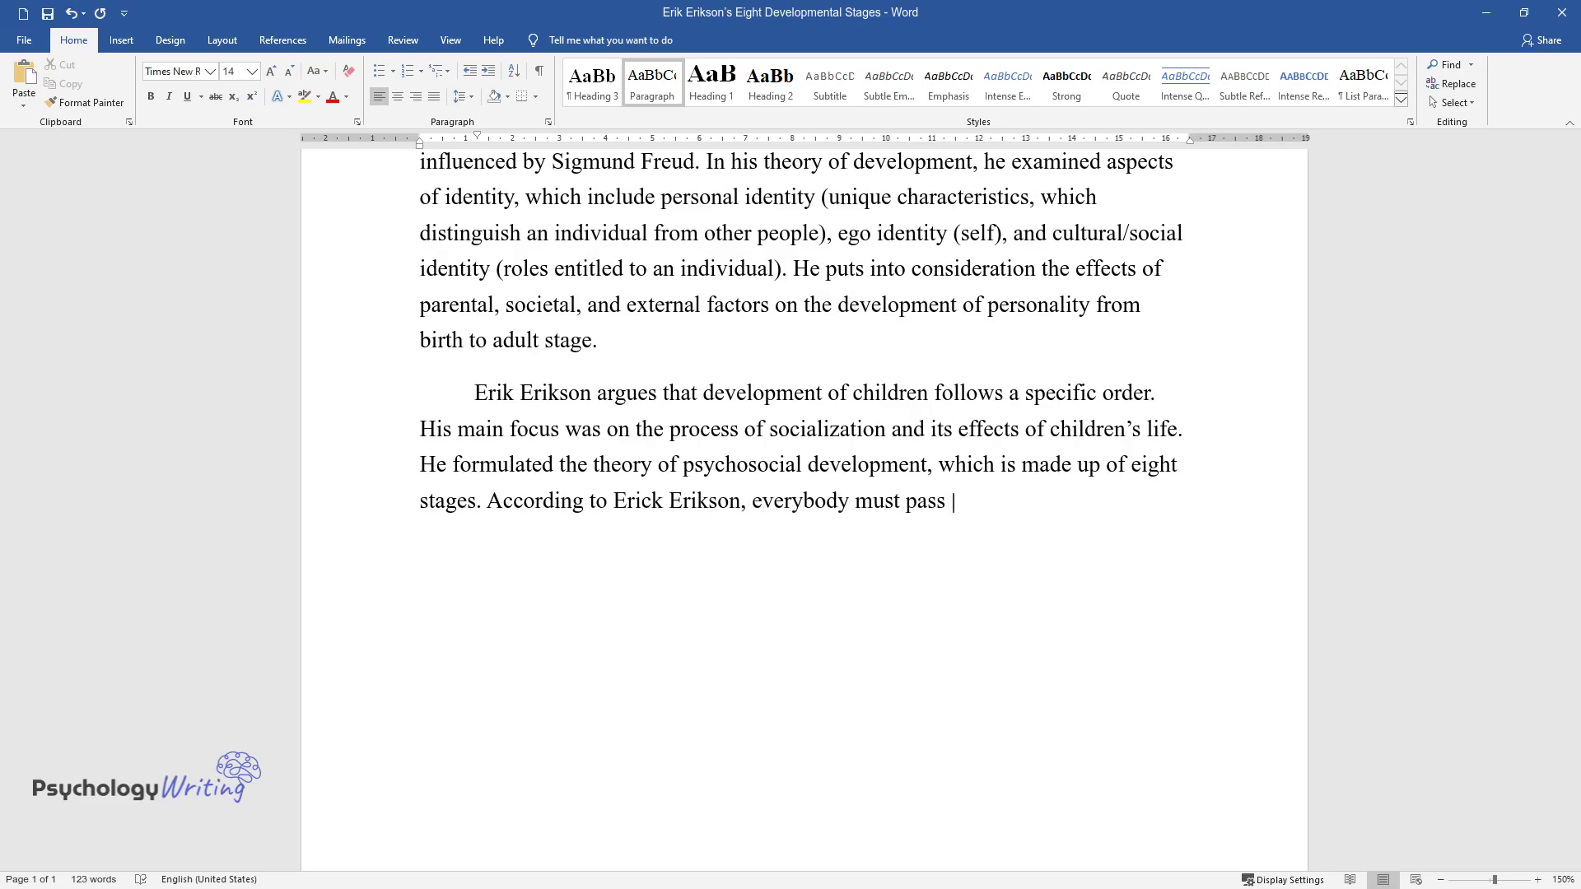
{"action": "type", "text": "through the eight stages. There are two p"}
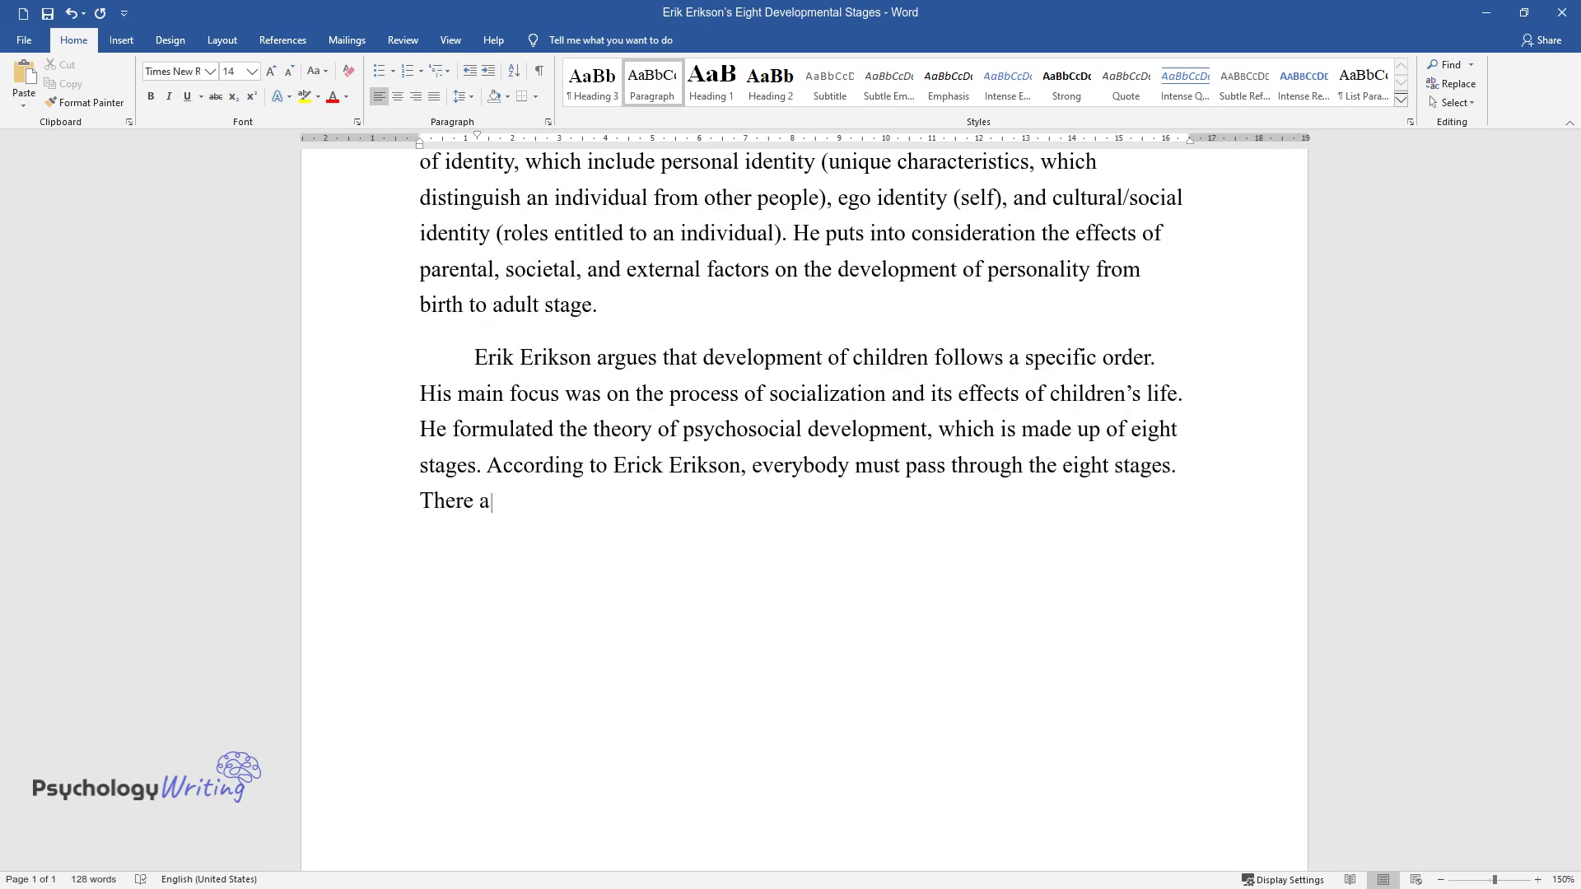
{"action": "type", "text": "ossible results from eac"}
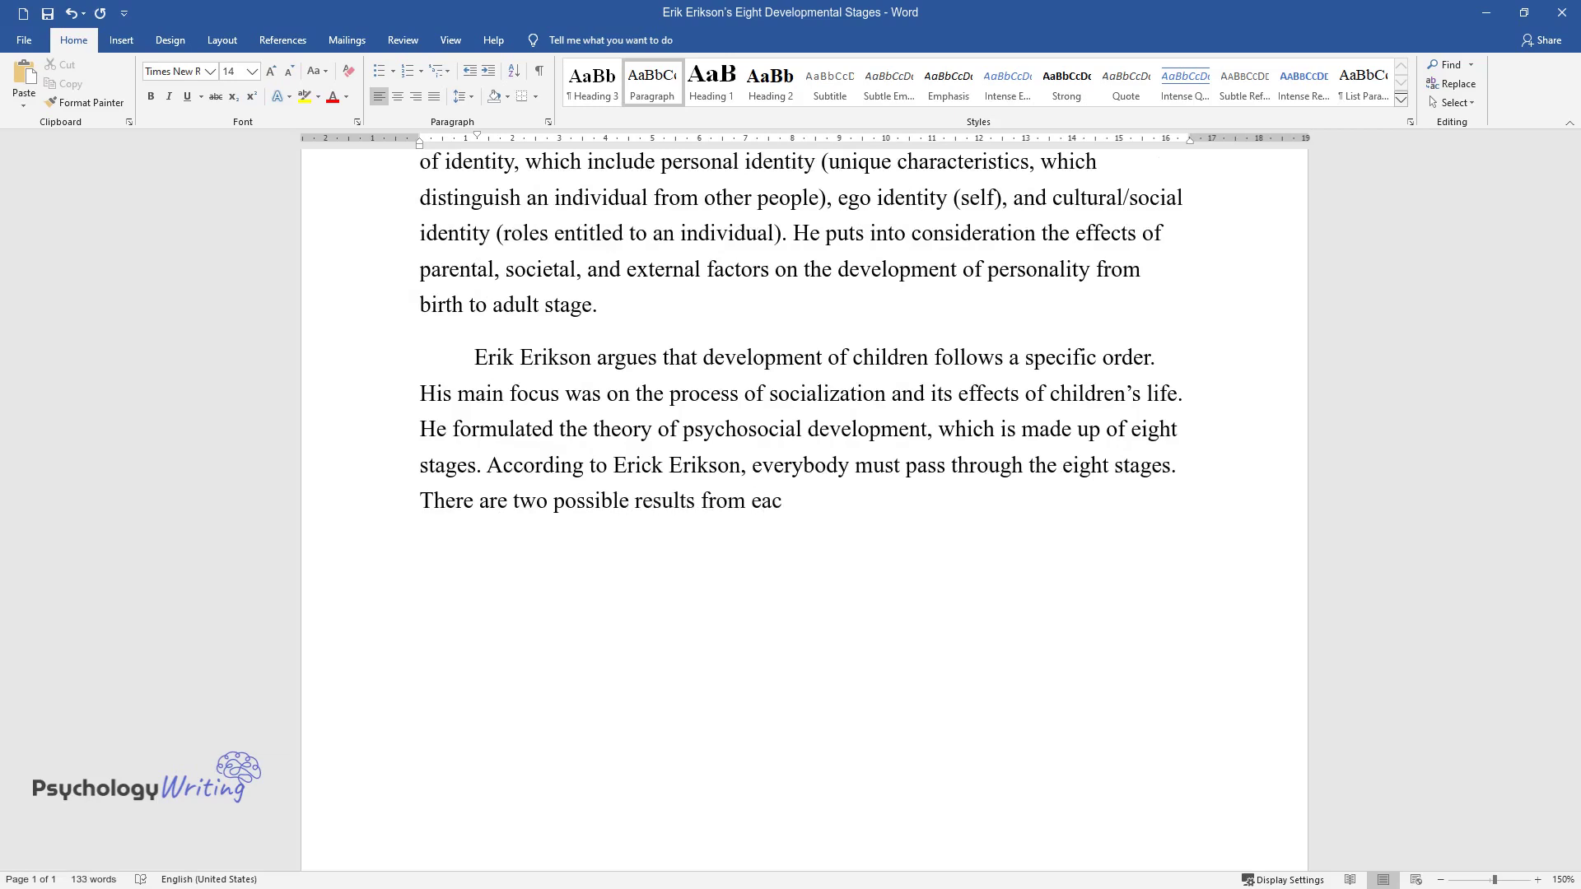
{"action": "type", "text": "h of the eight stages. He argues"}
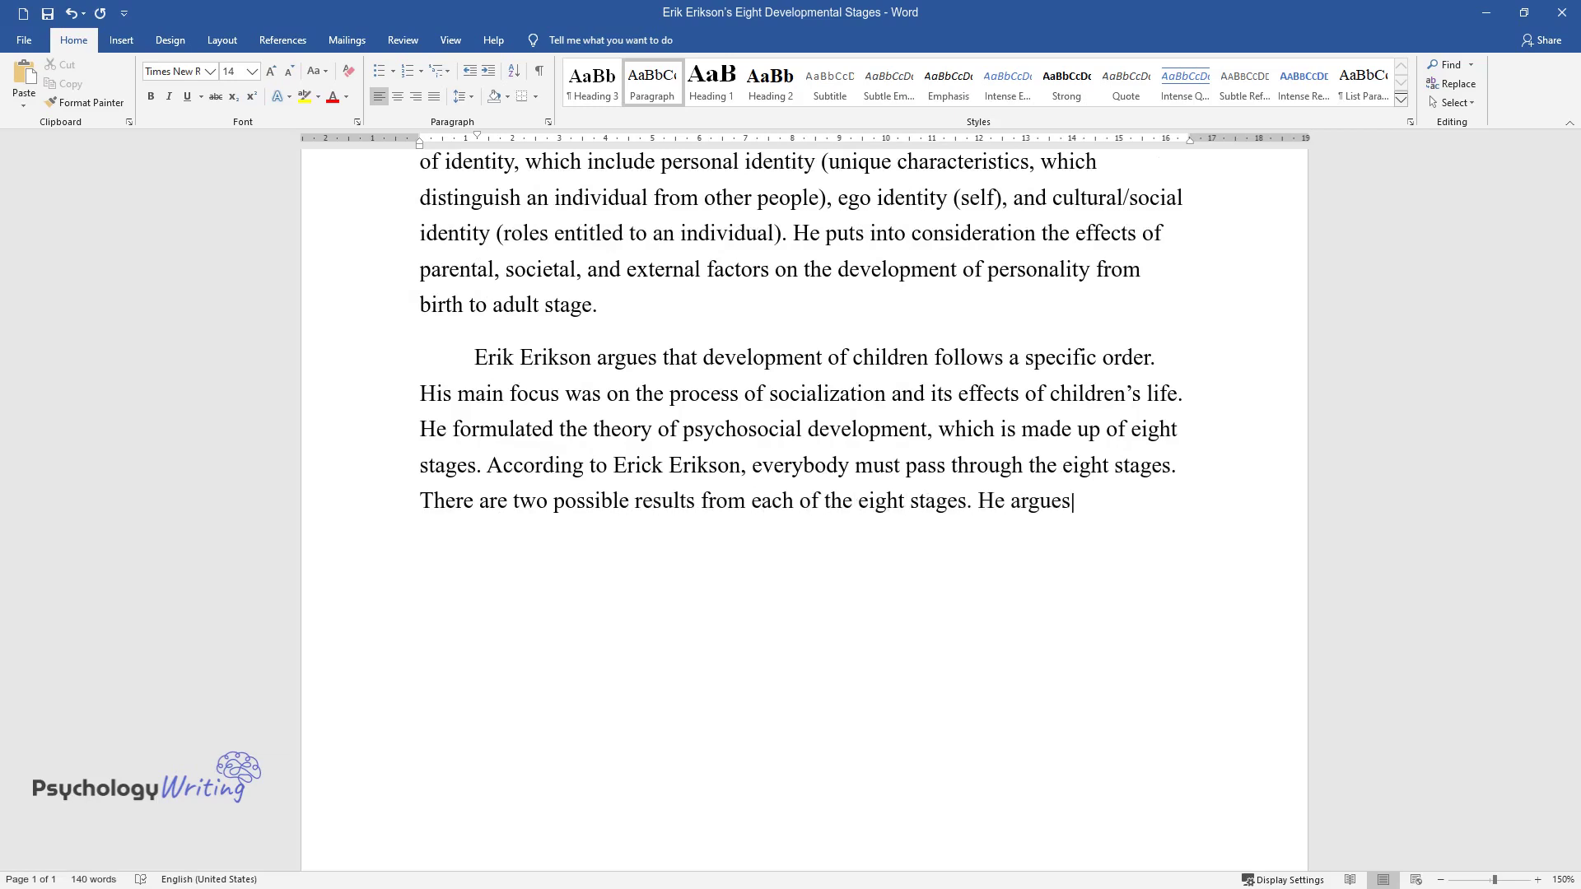
{"action": "type", "text": " that the success of one stage d"}
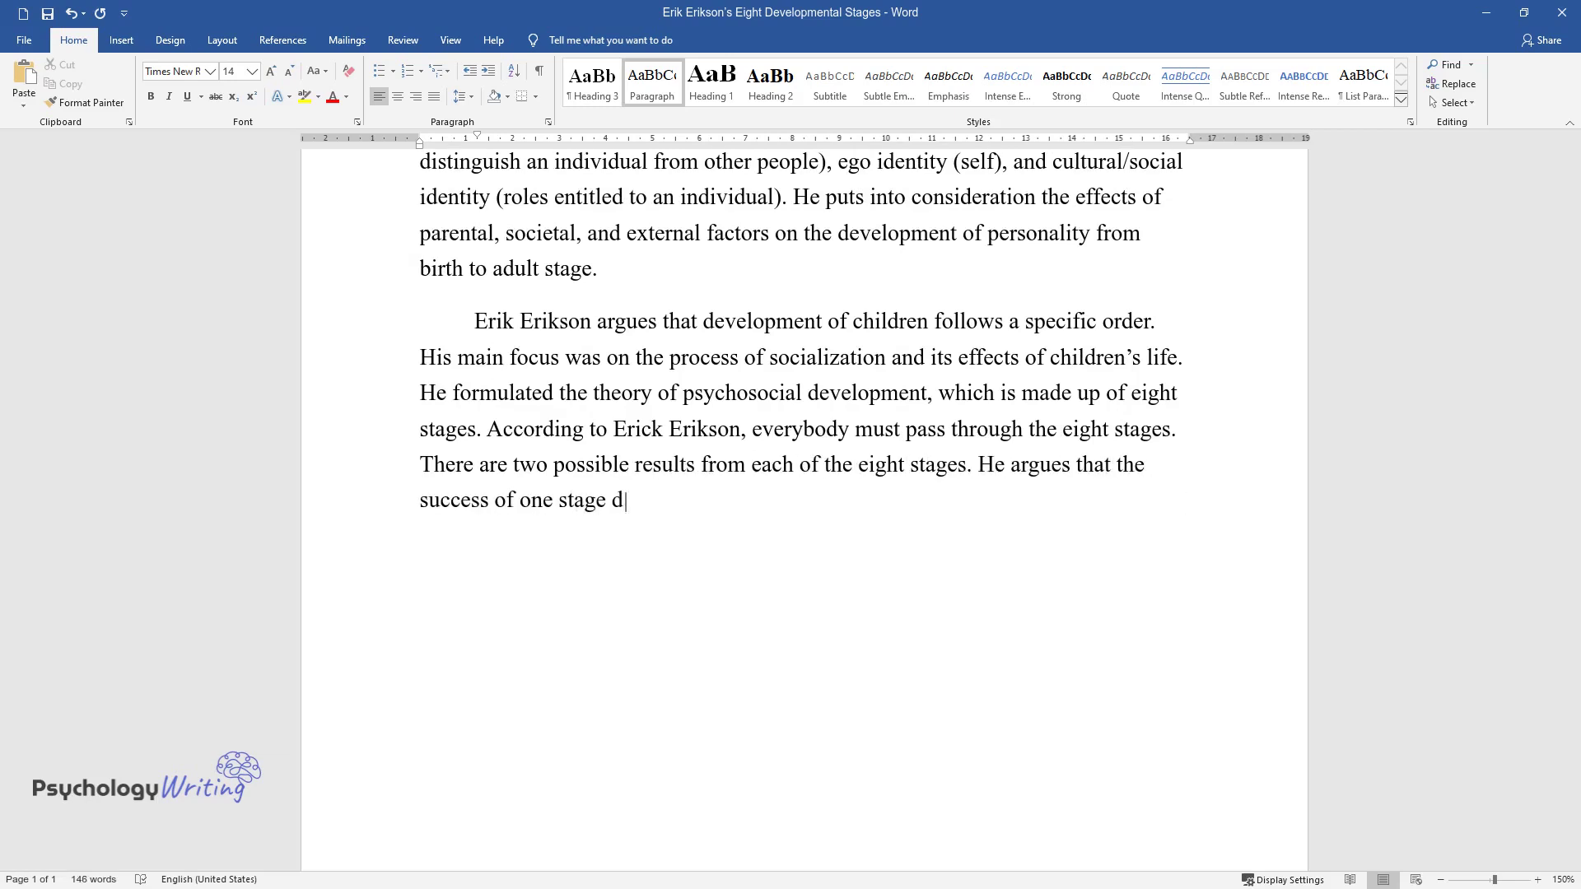
{"action": "type", "text": "epends on the previous one. Failu"}
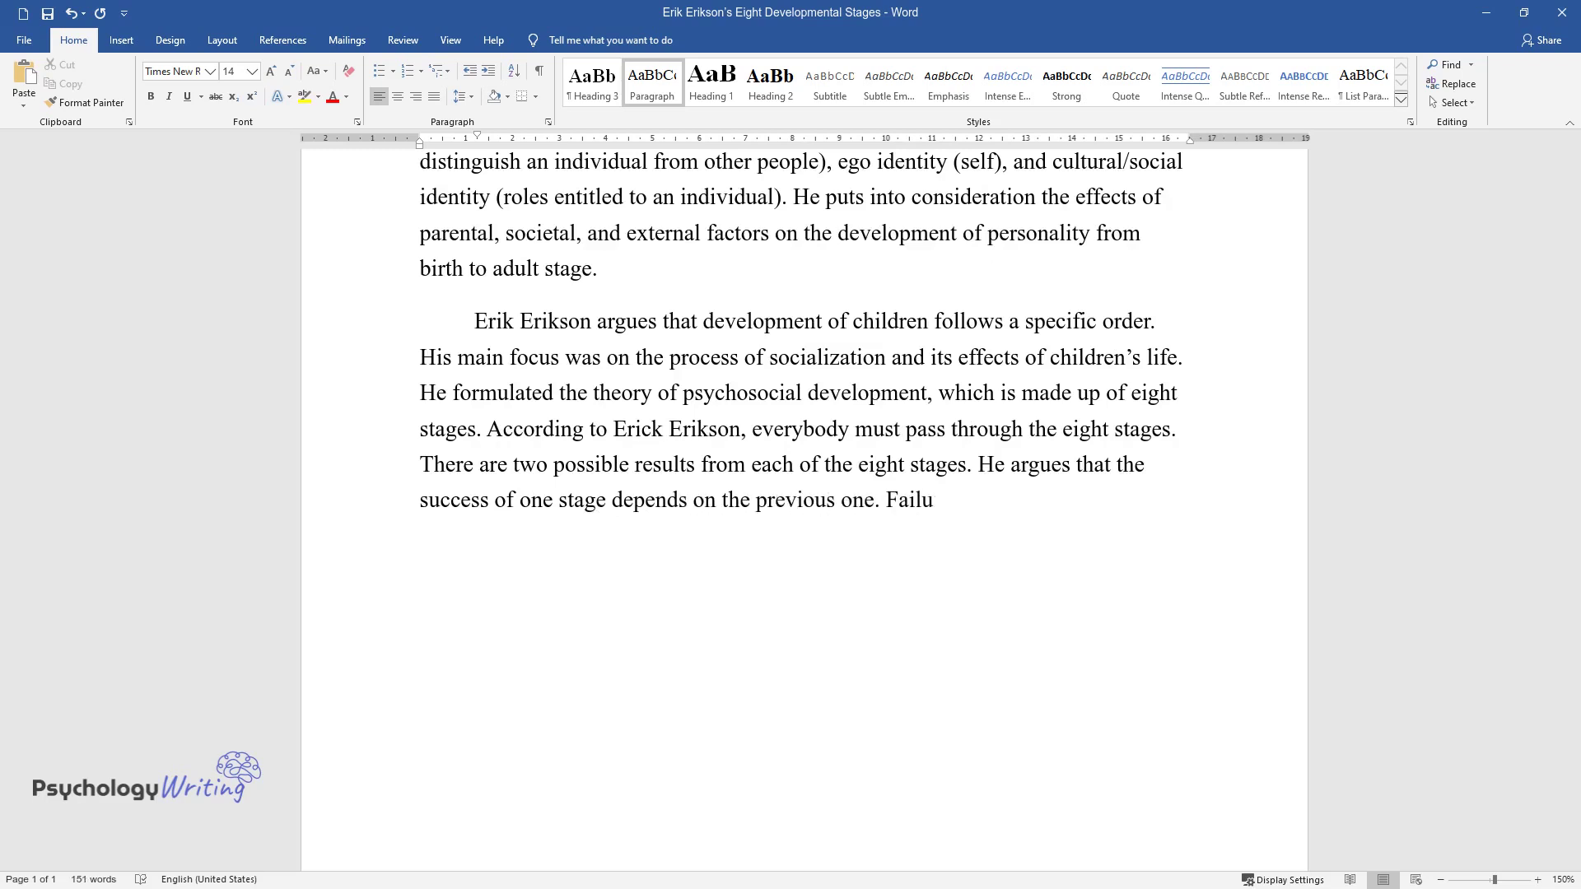
{"action": "type", "text": "re to complete one stage affects other d"}
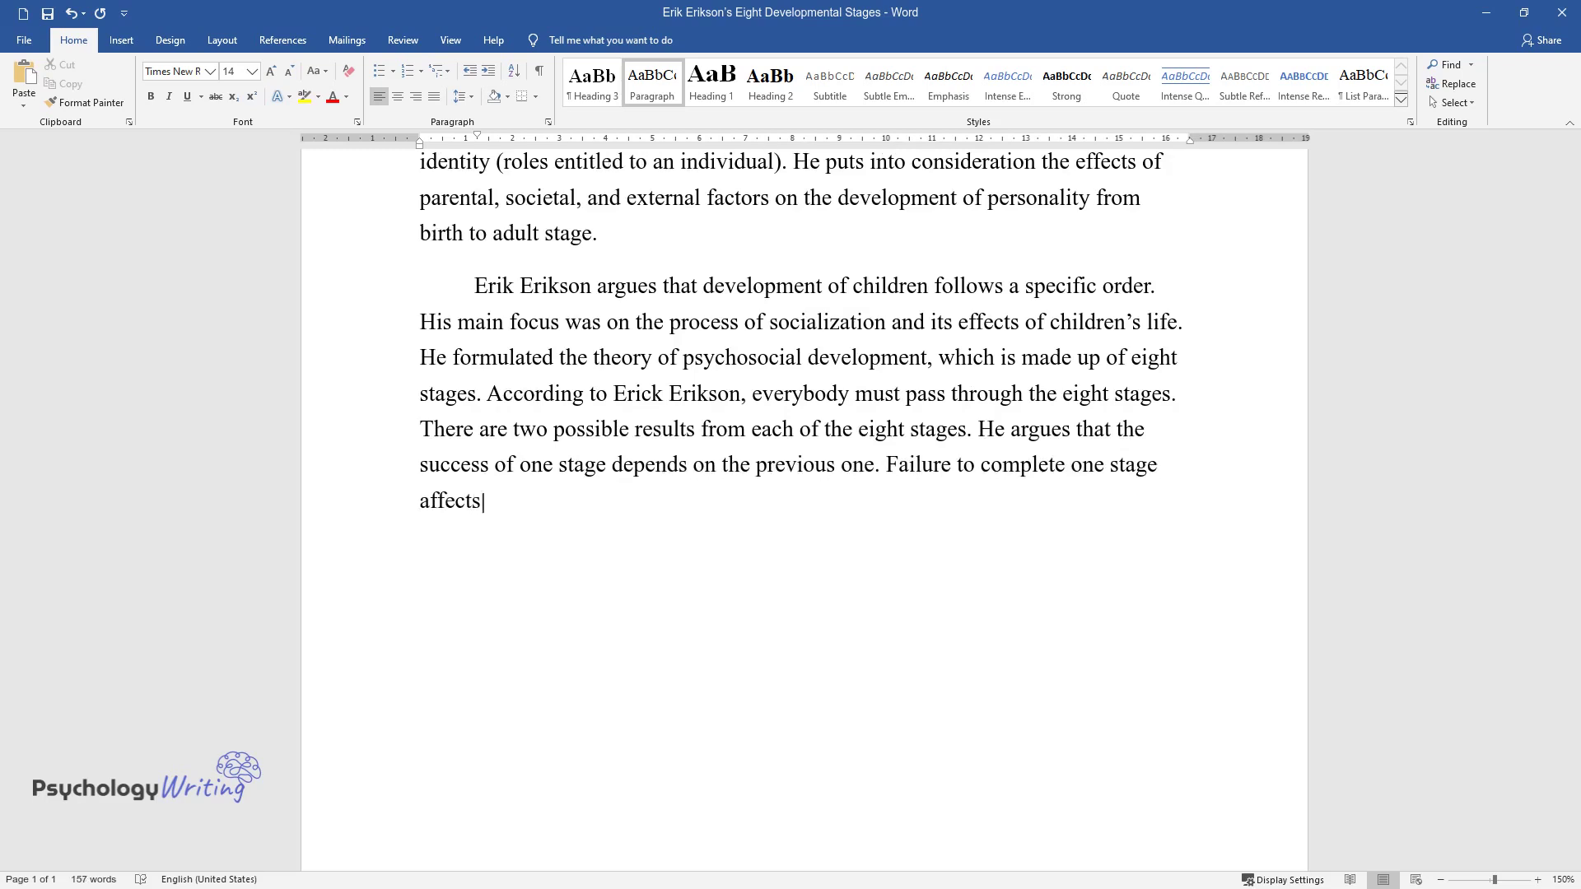
{"action": "type", "text": "evelopment stages. Soluti"}
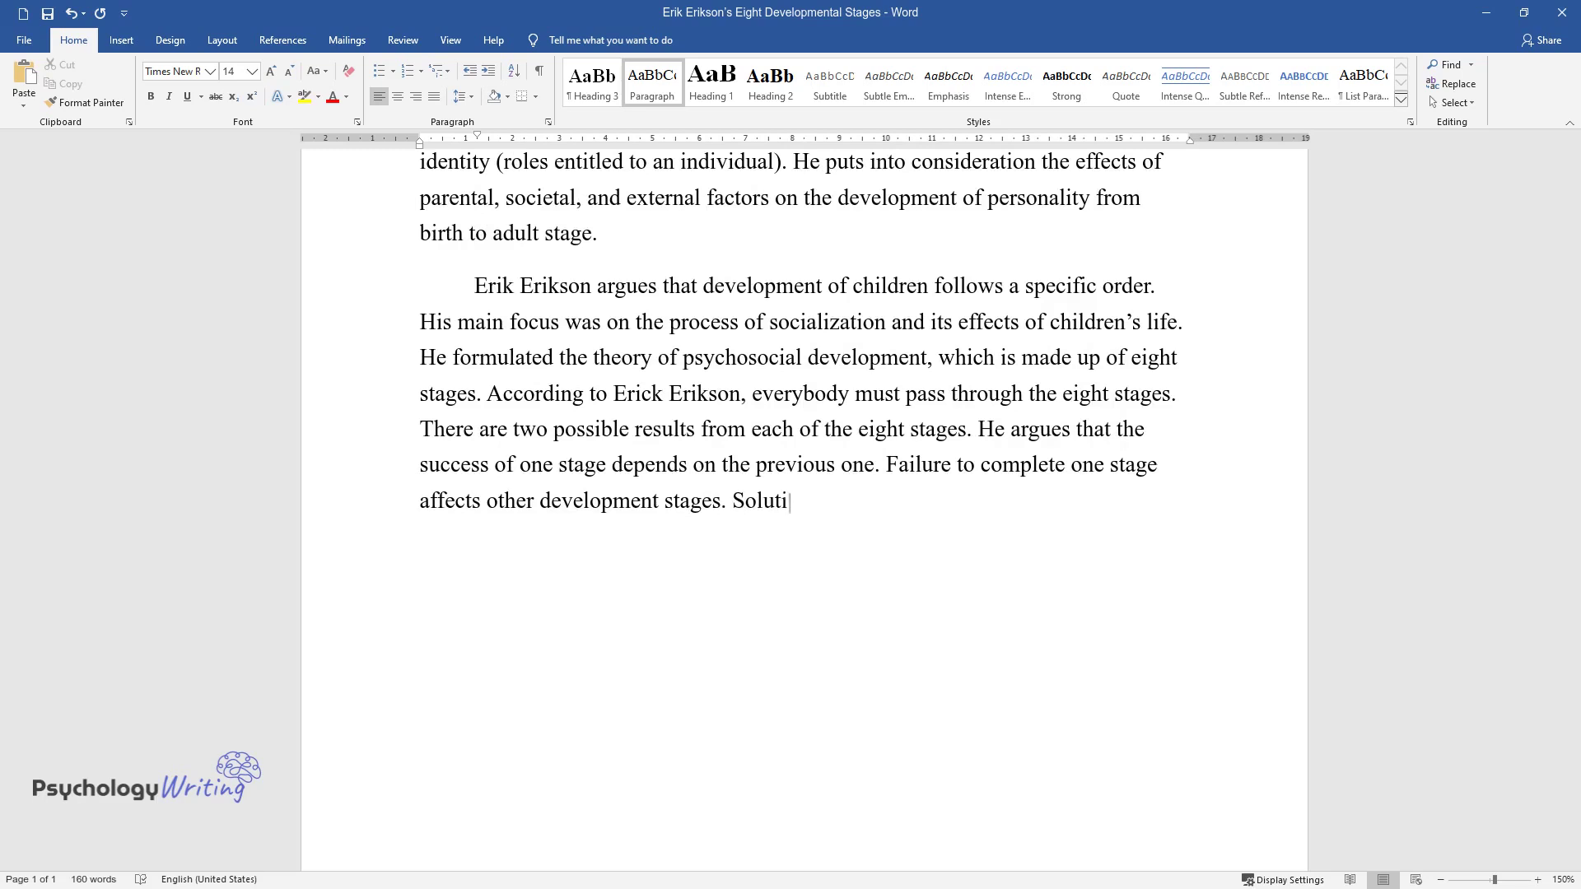
{"action": "type", "text": "ons to these problems can be sou"}
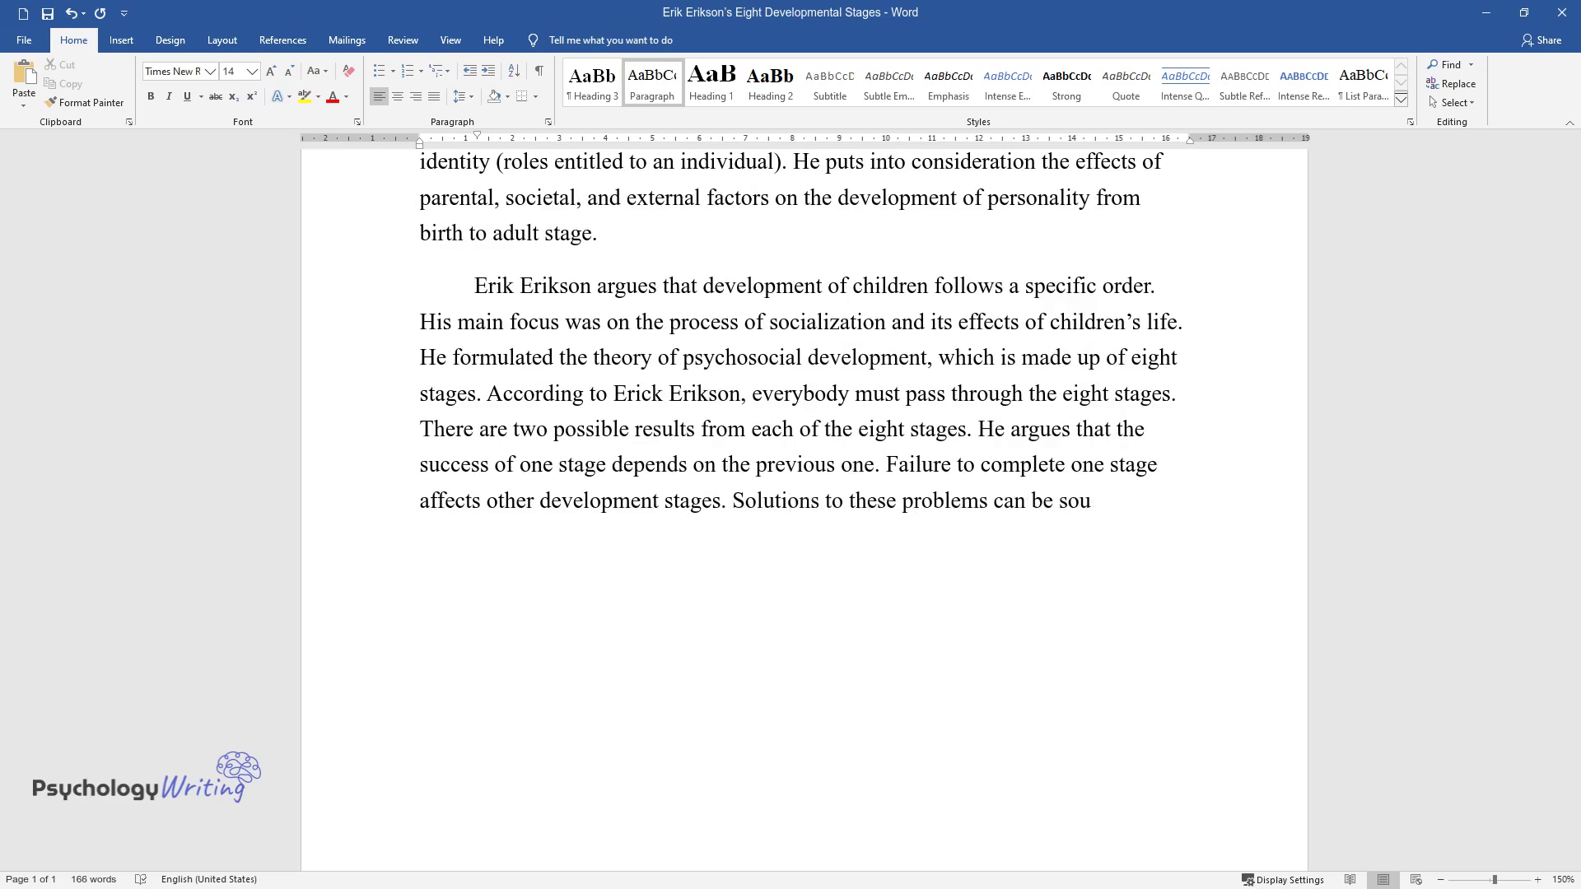
{"action": "type", "text": "ght later in life."}
{"action": "key", "text": "Return"}
{"action": "key", "text": "ctrl+alt+2"}
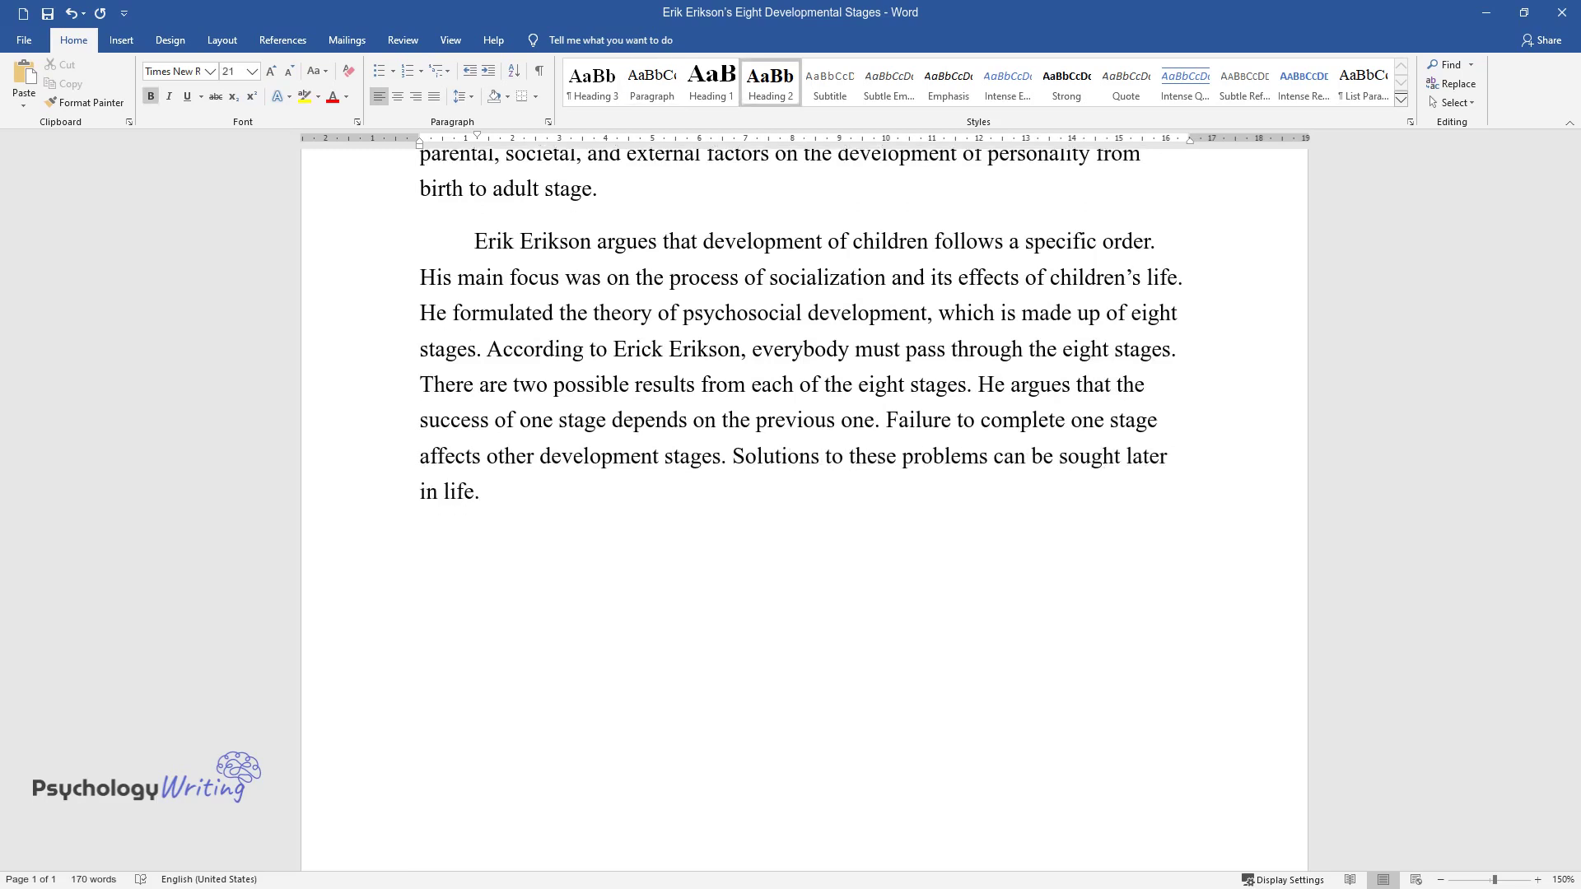
- Add an 'Infancy' heading with a paragraph on the birth-to-18-months stage, then a new Heading 2 line
{"action": "type", "text": "Infancy"}
{"action": "key", "text": "Return"}
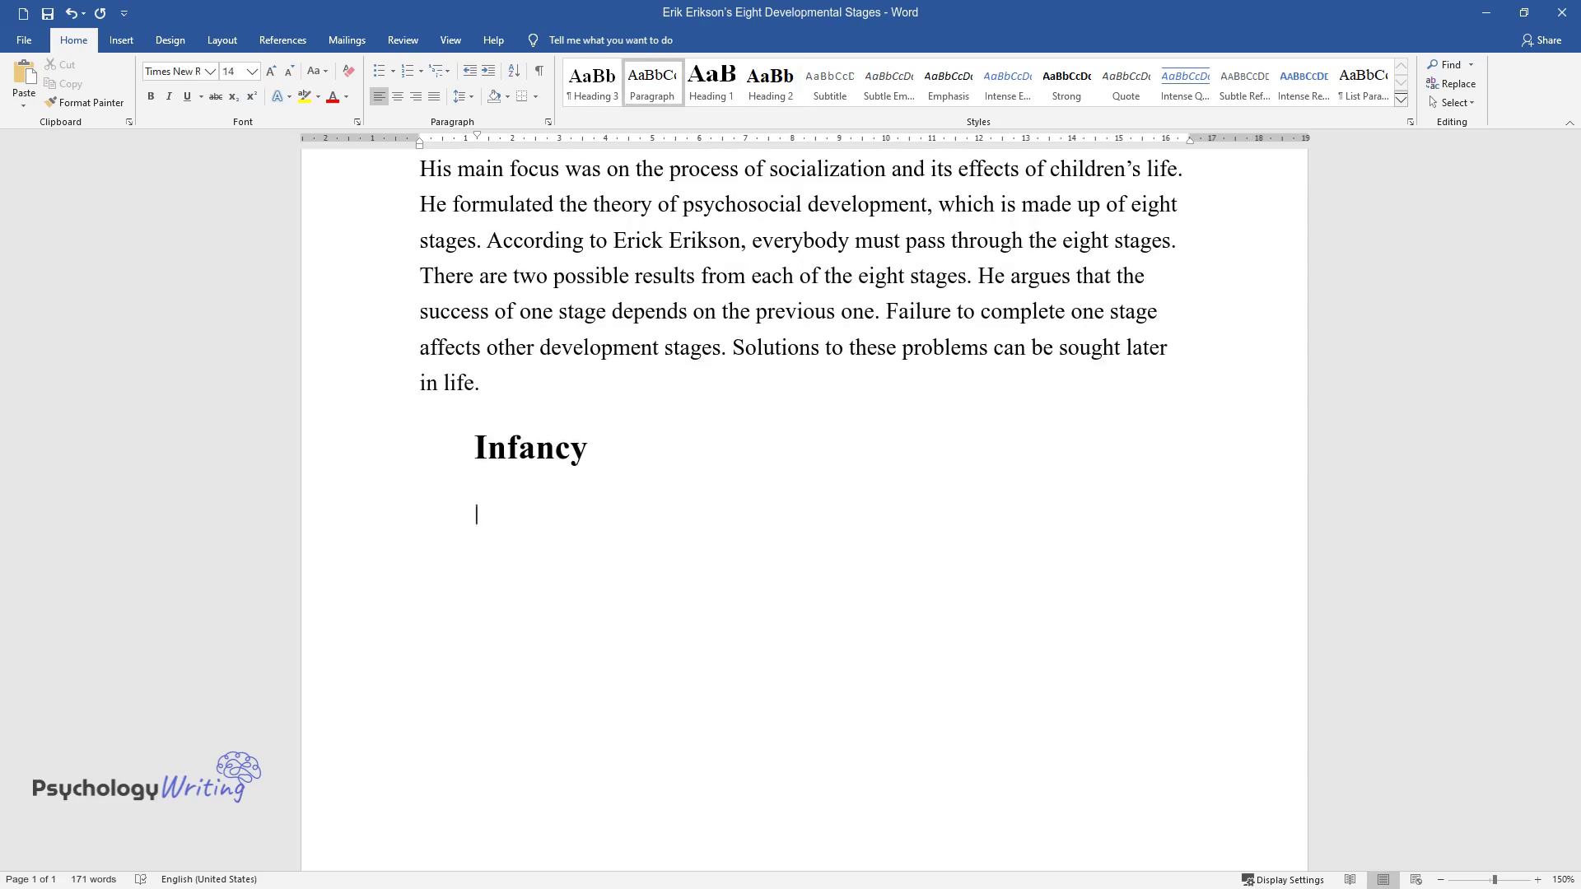
{"action": "type", "text": "According to Bee an"}
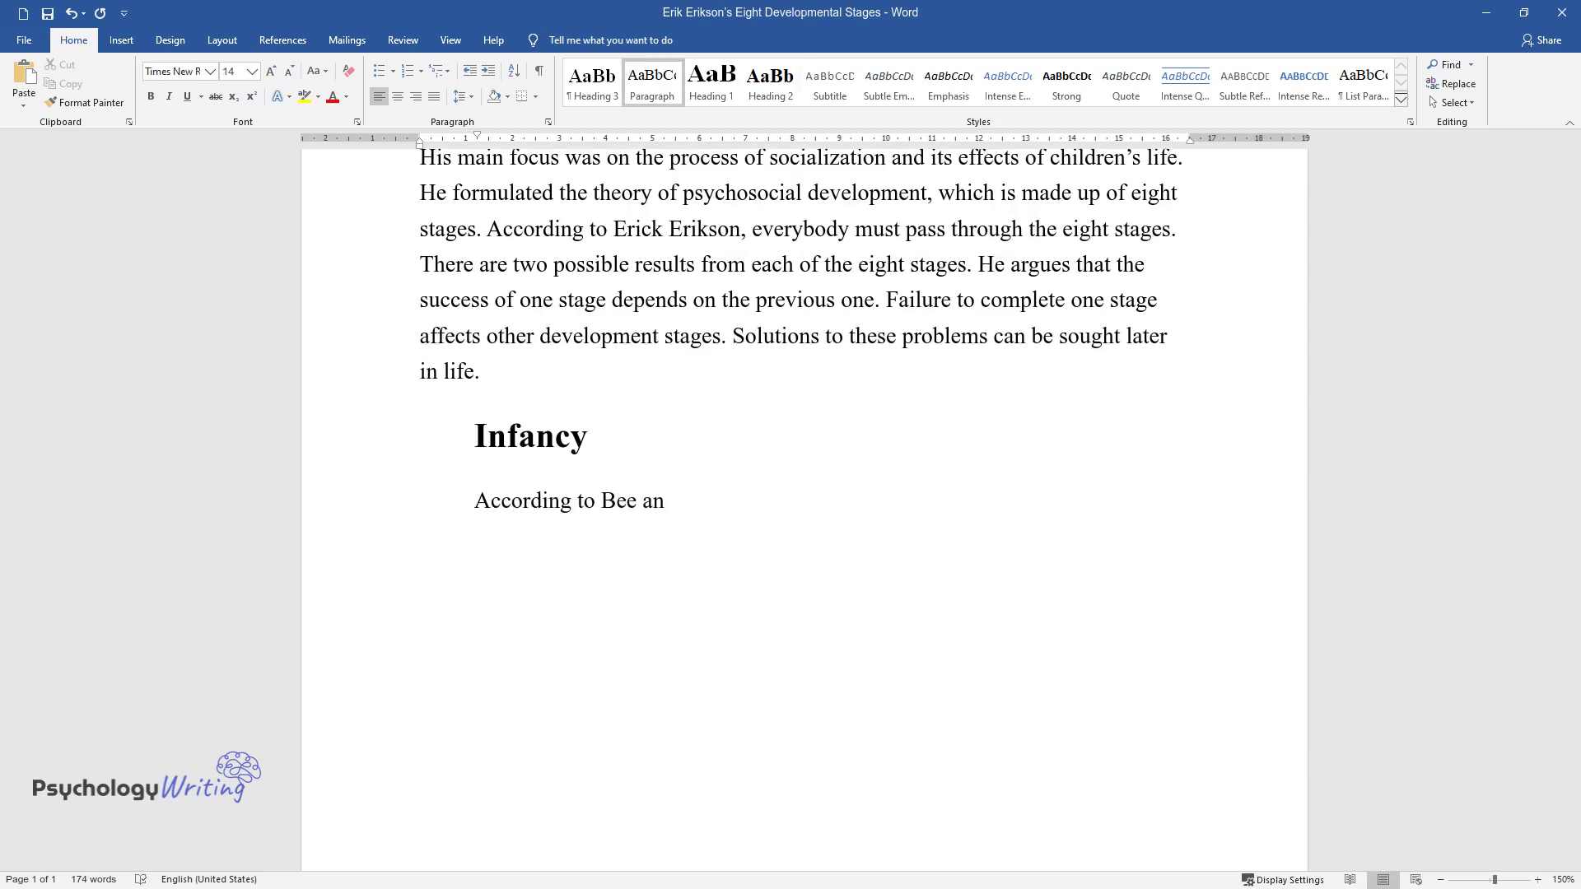
{"action": "type", "text": "d Bjorklund, the first stage occu"}
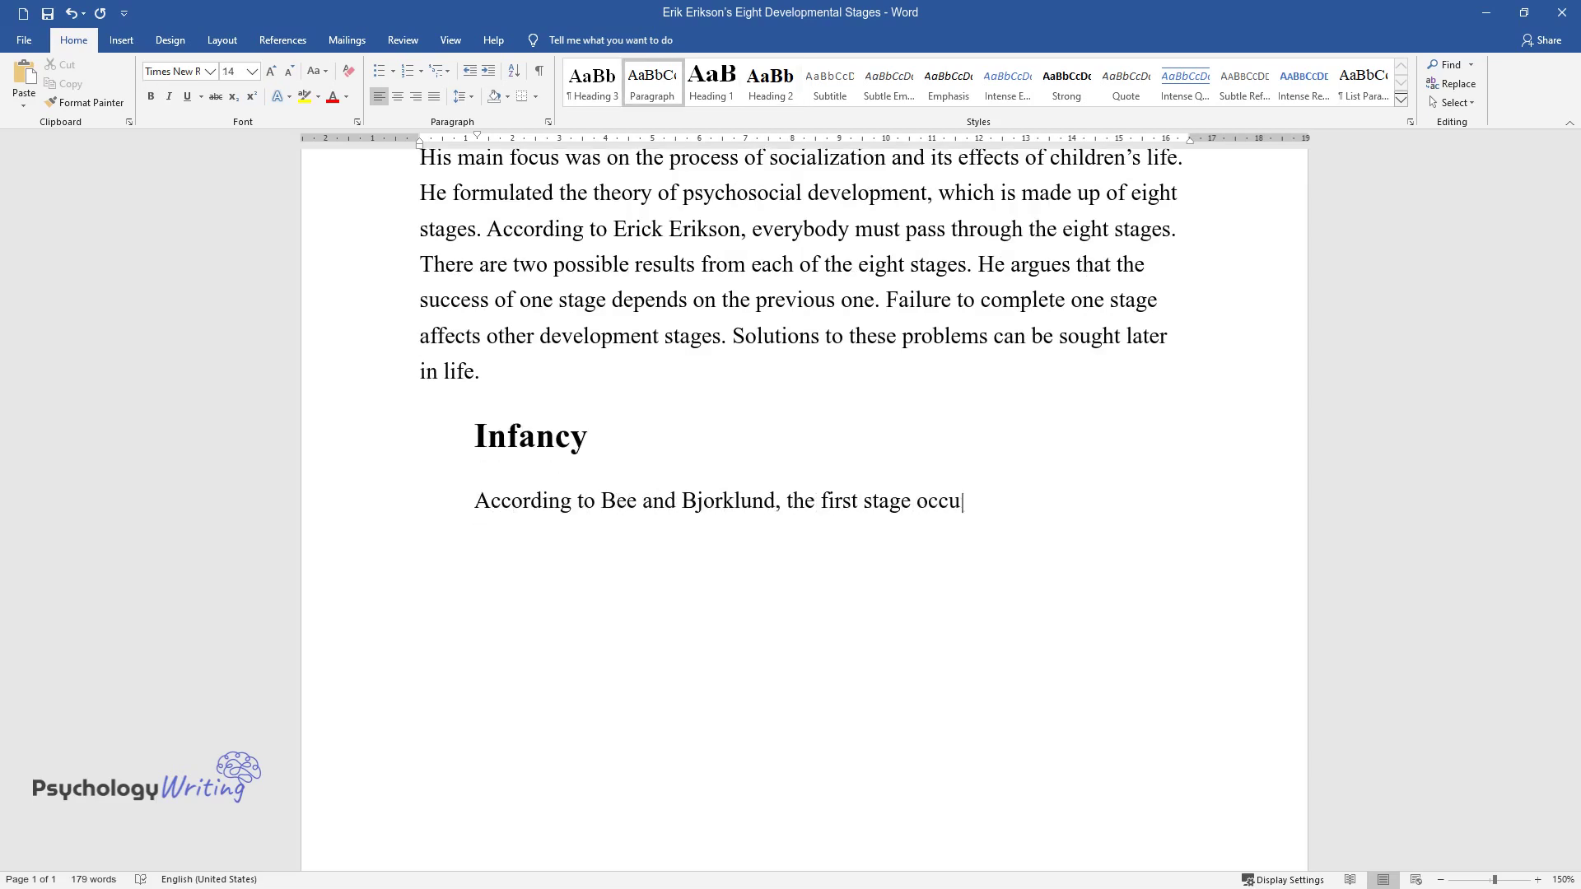
{"action": "type", "text": "rs between birth and 18 months. H"}
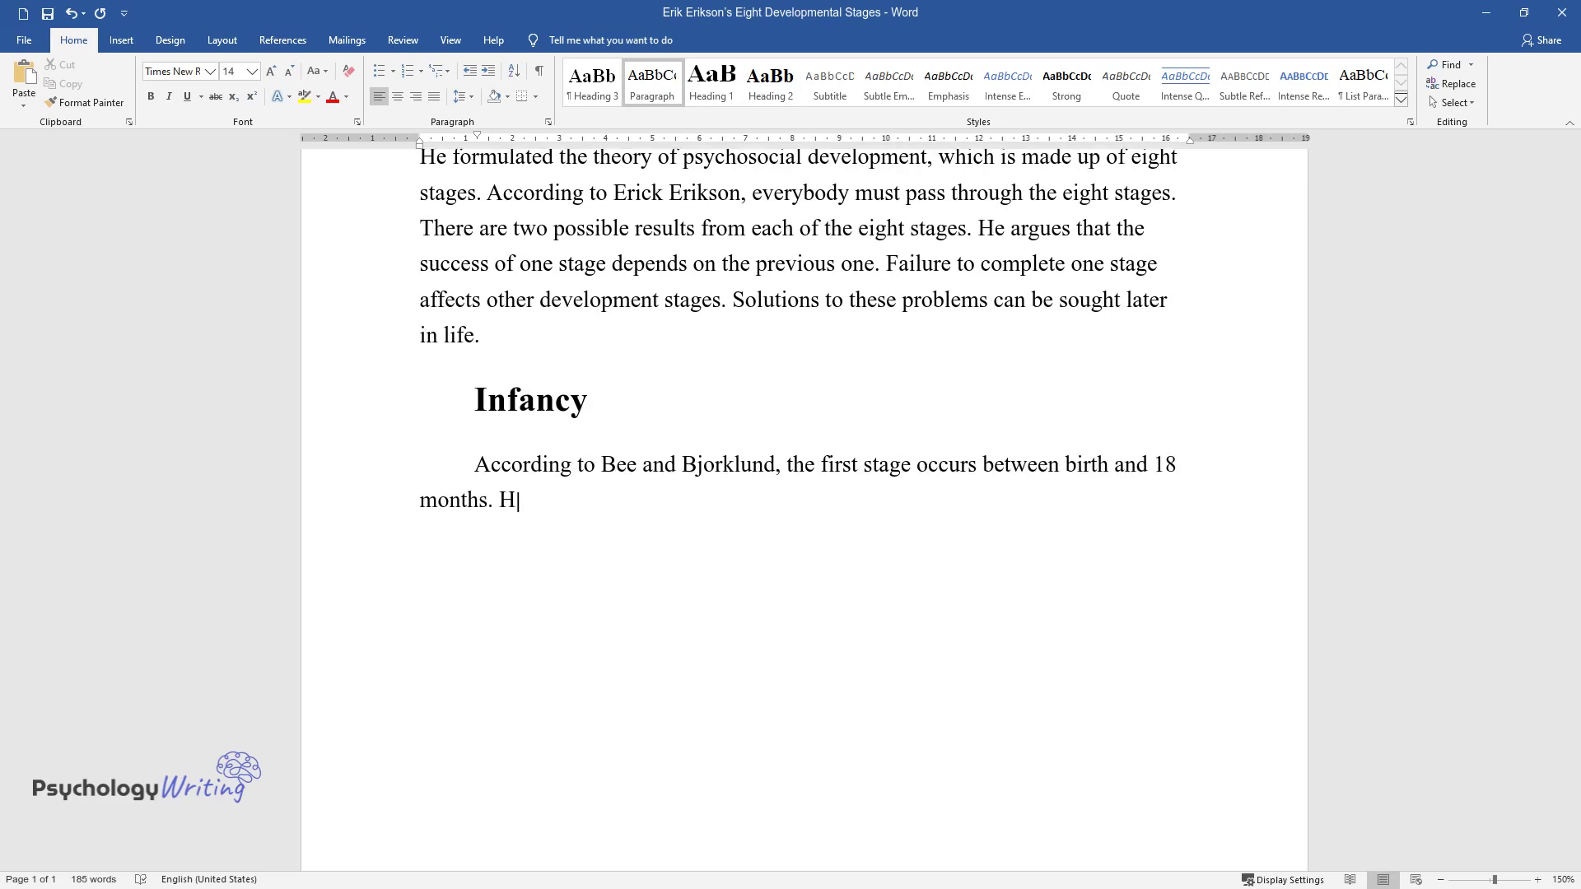
{"action": "type", "text": "e also referred to this stage as t"}
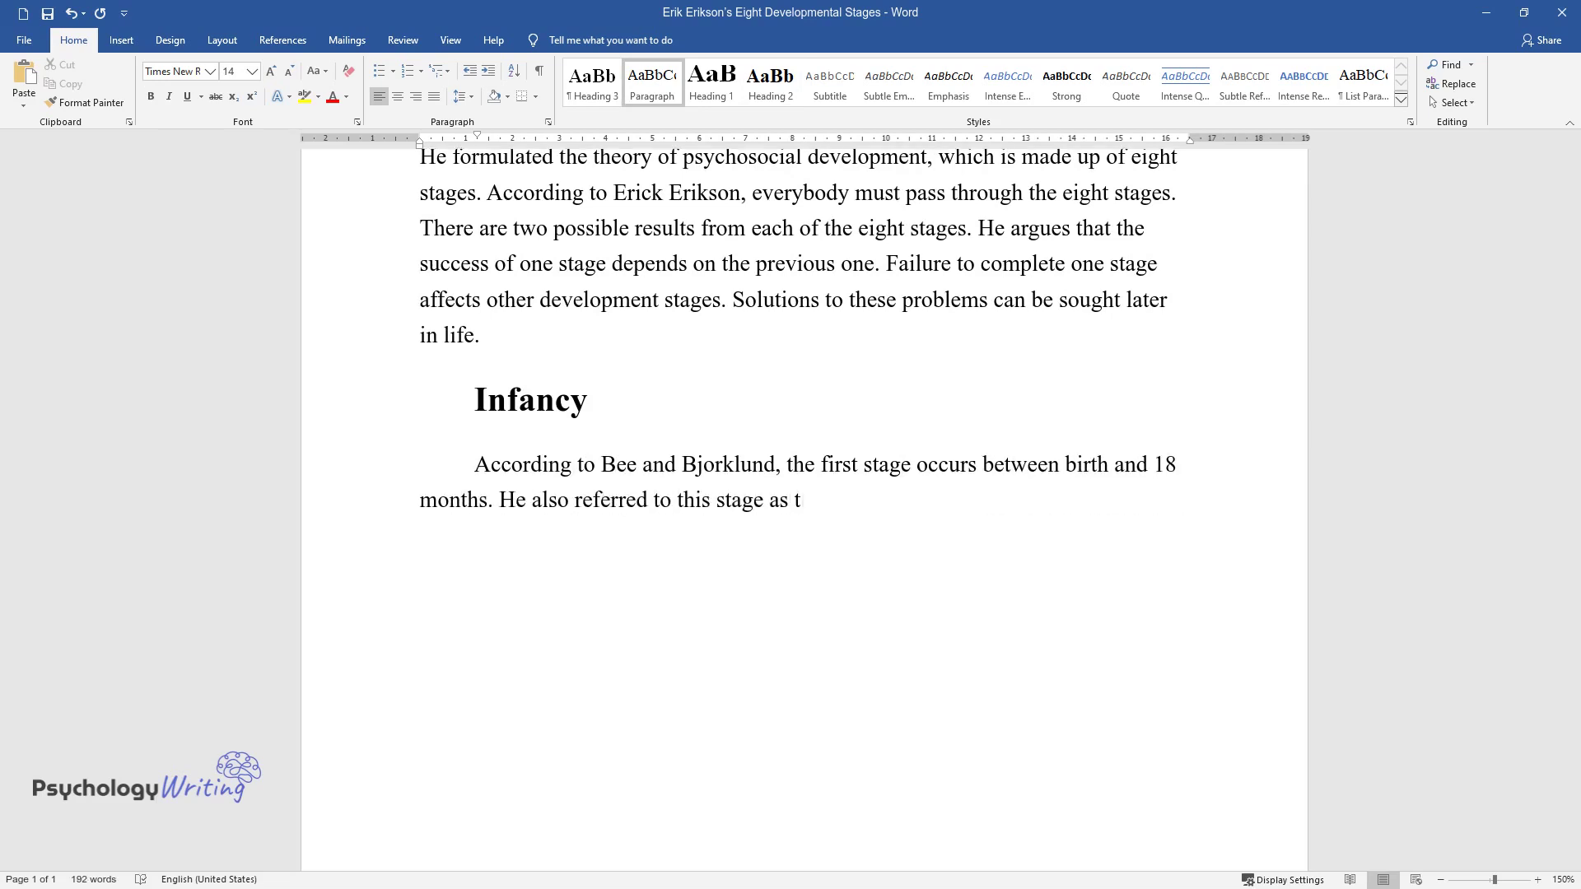
{"action": "type", "text": "he oral sensory stage. During thi"}
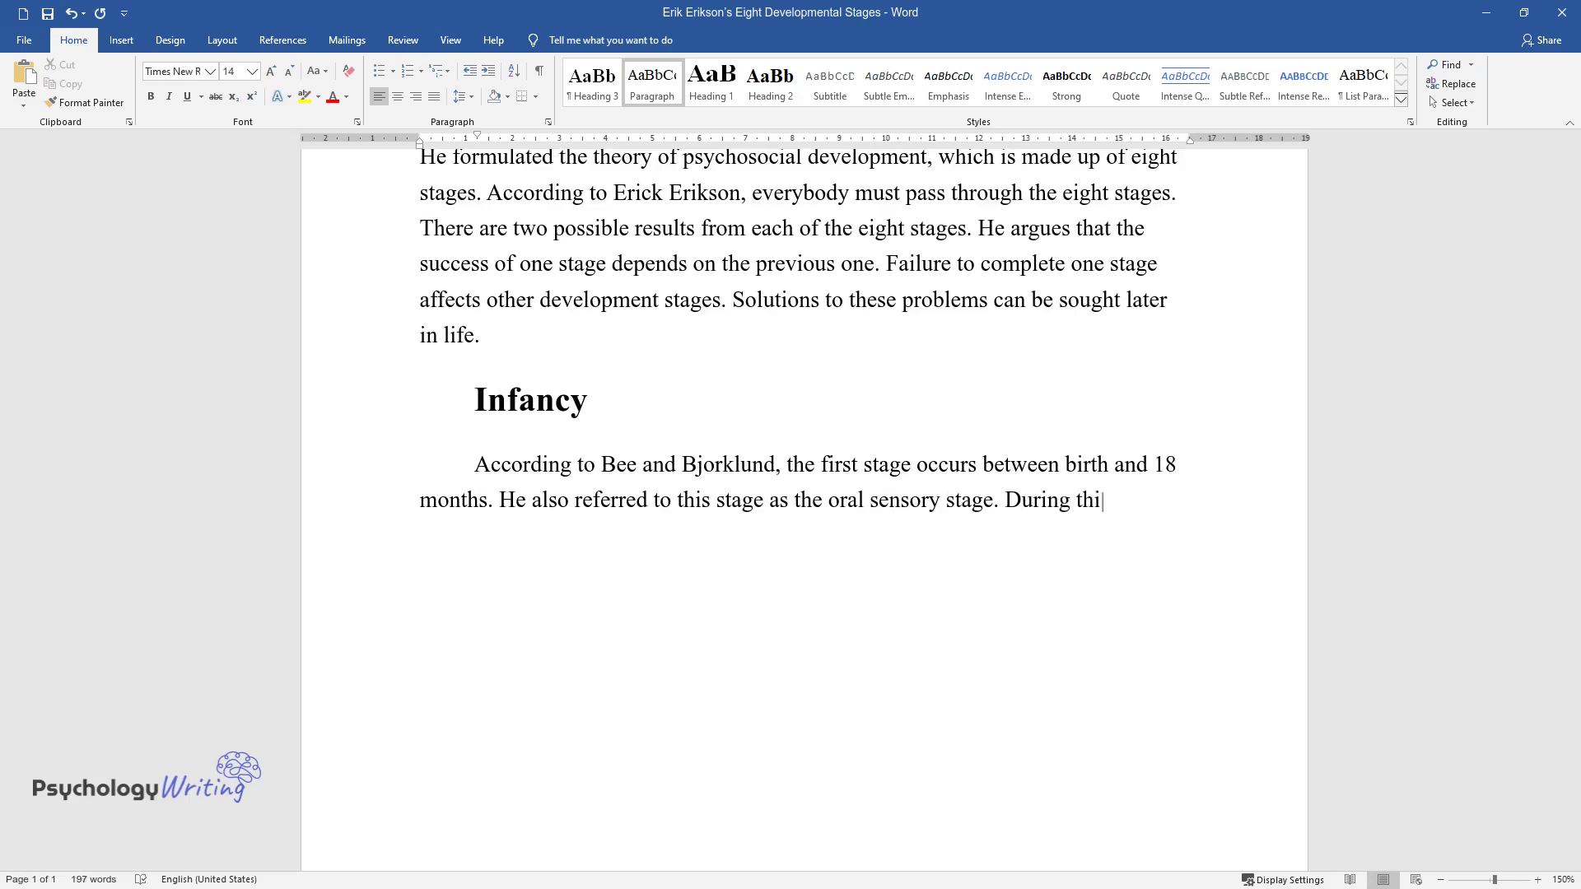
{"action": "type", "text": "s stage, children have the tenden"}
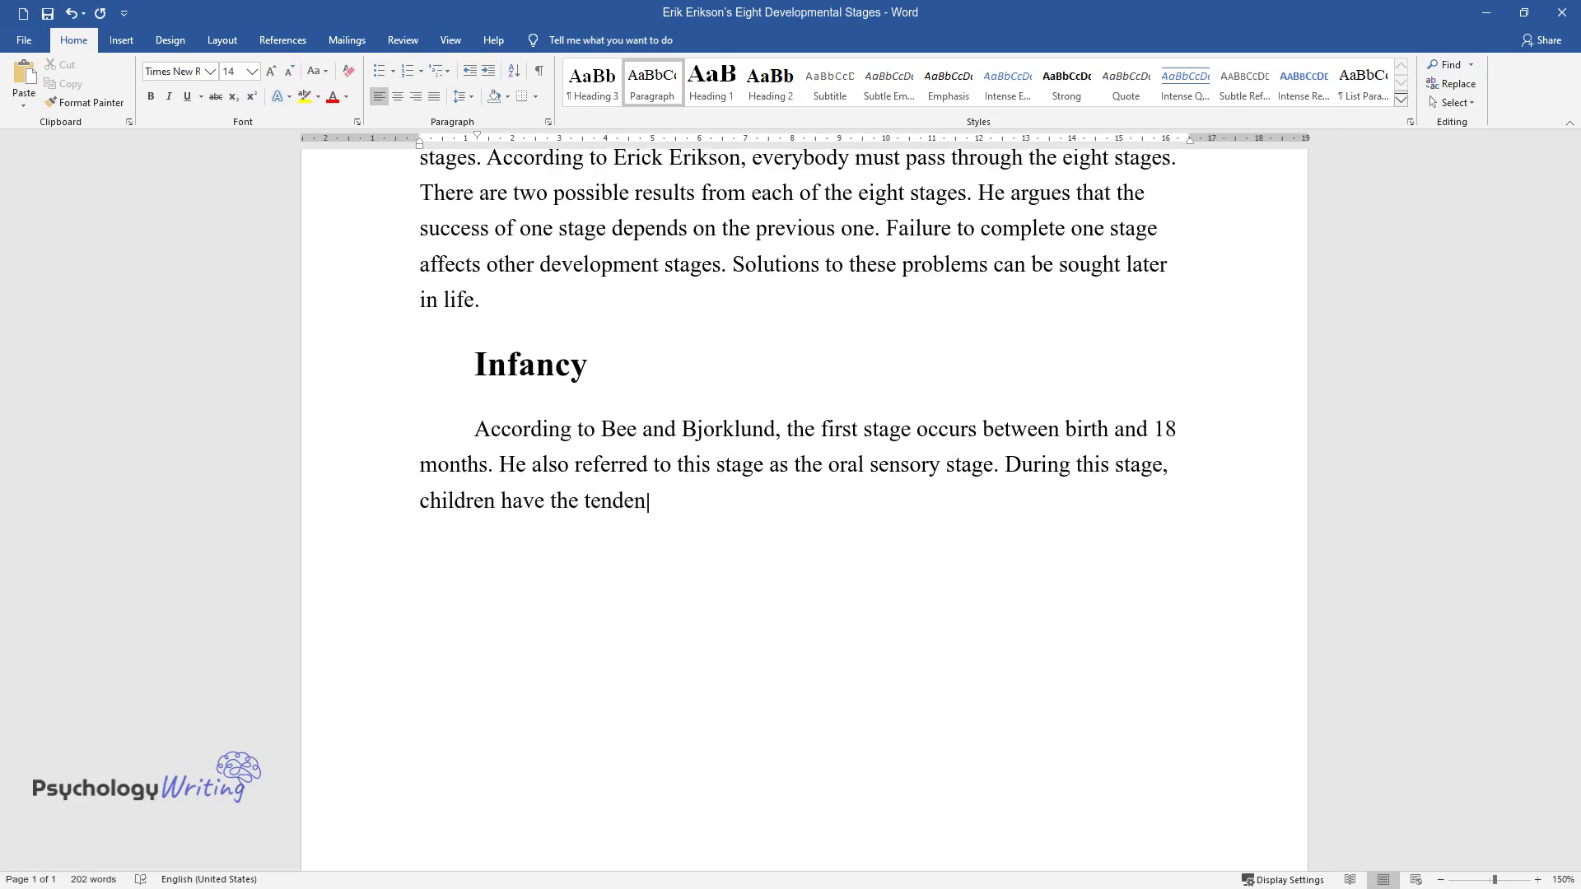
{"action": "type", "text": "cy of putting everything in their "}
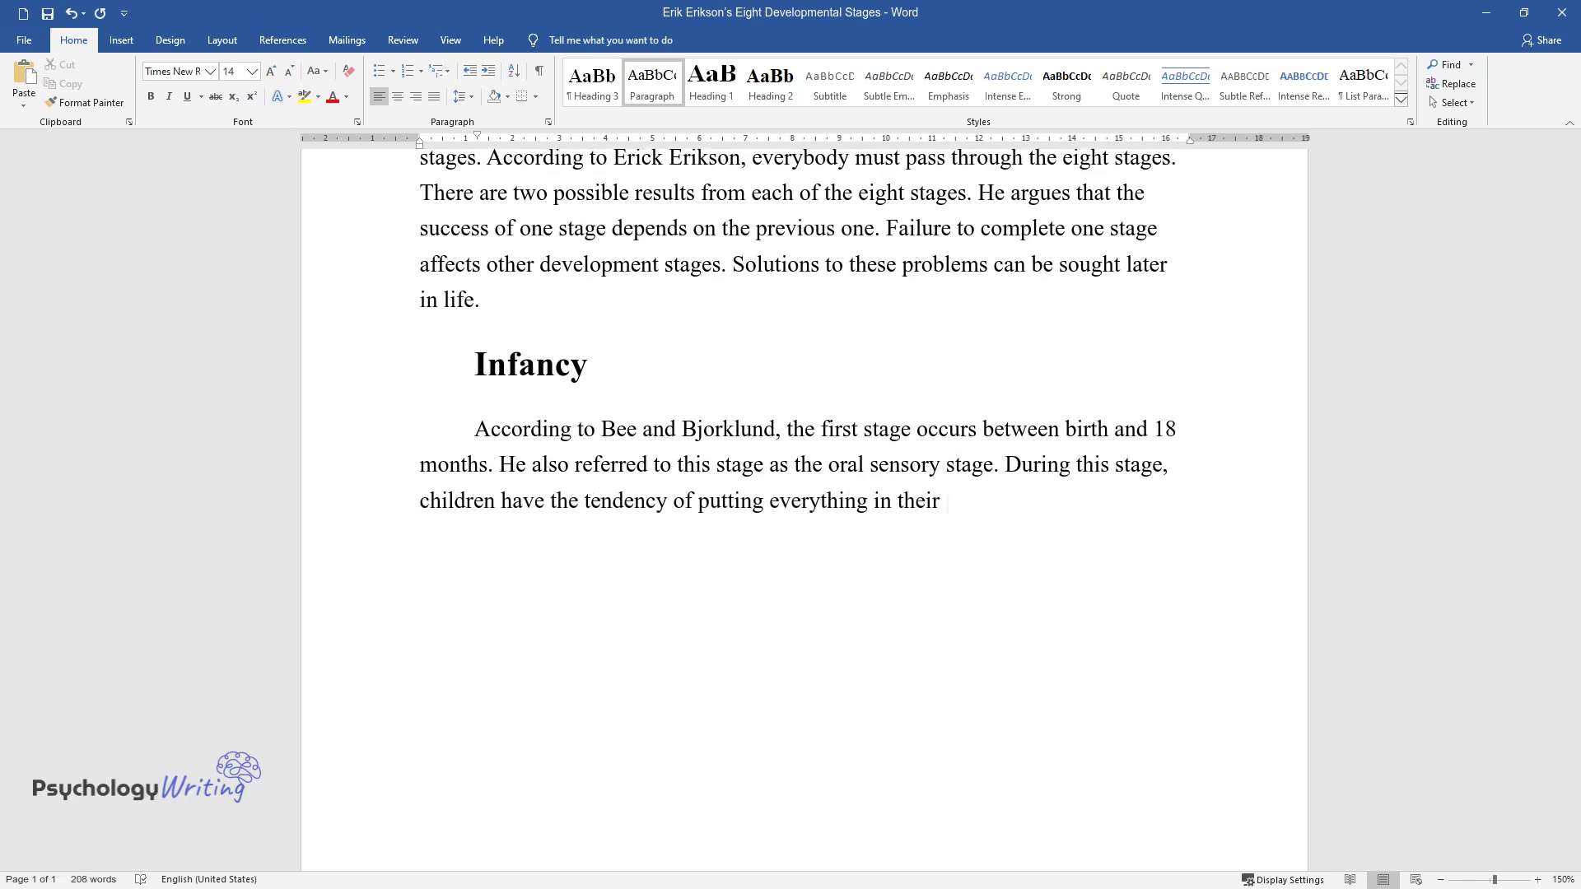
{"action": "type", "text": "mouth. The main focus is the care"}
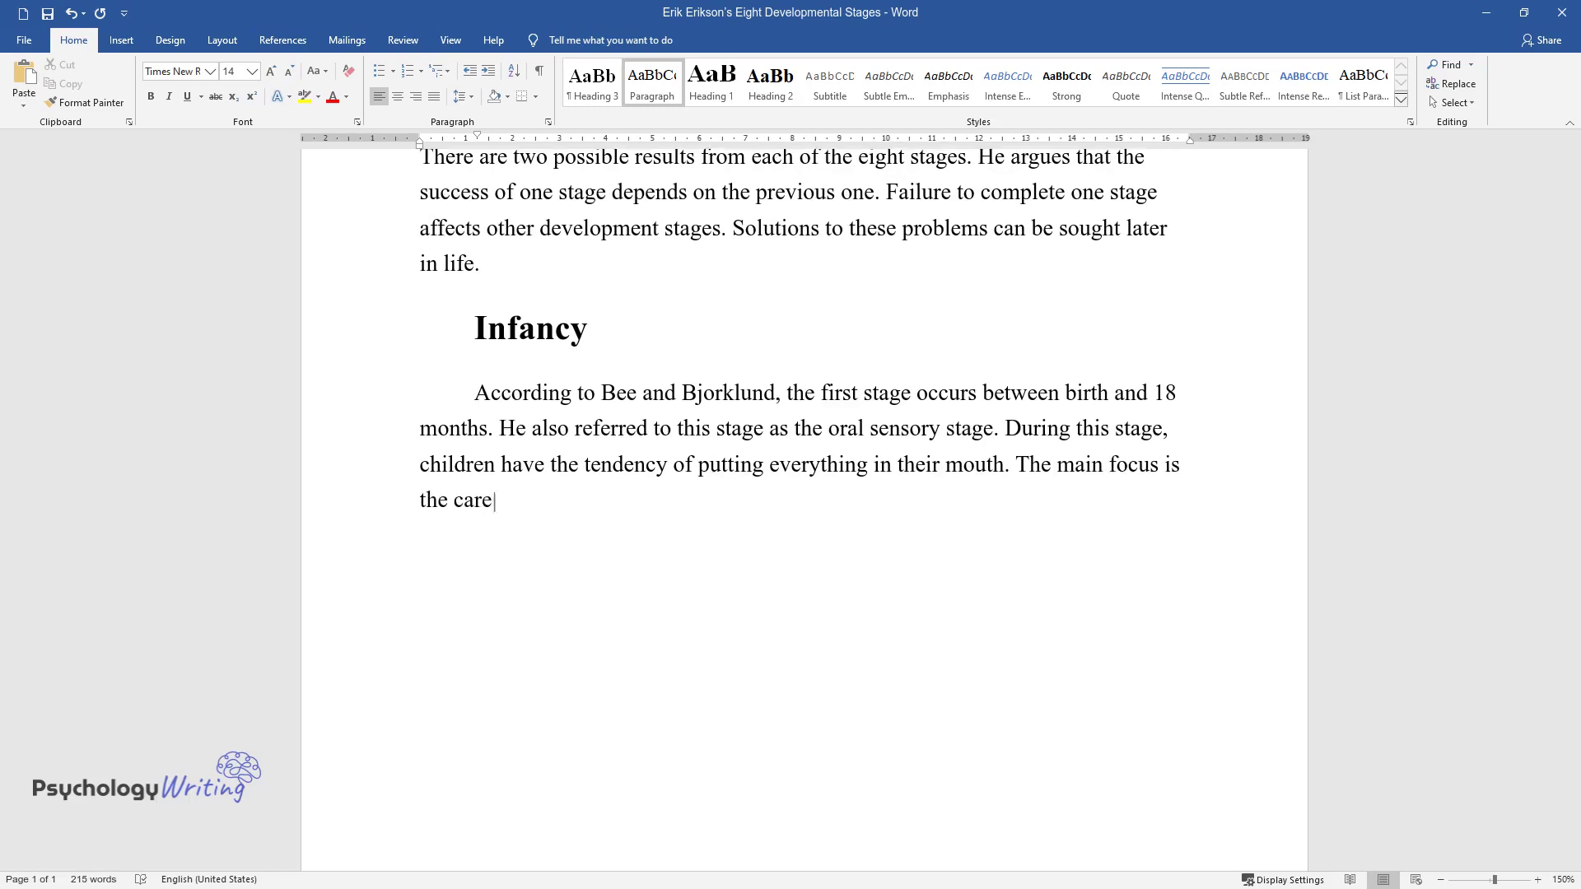
{"action": "type", "text": " that the child gets from his or "}
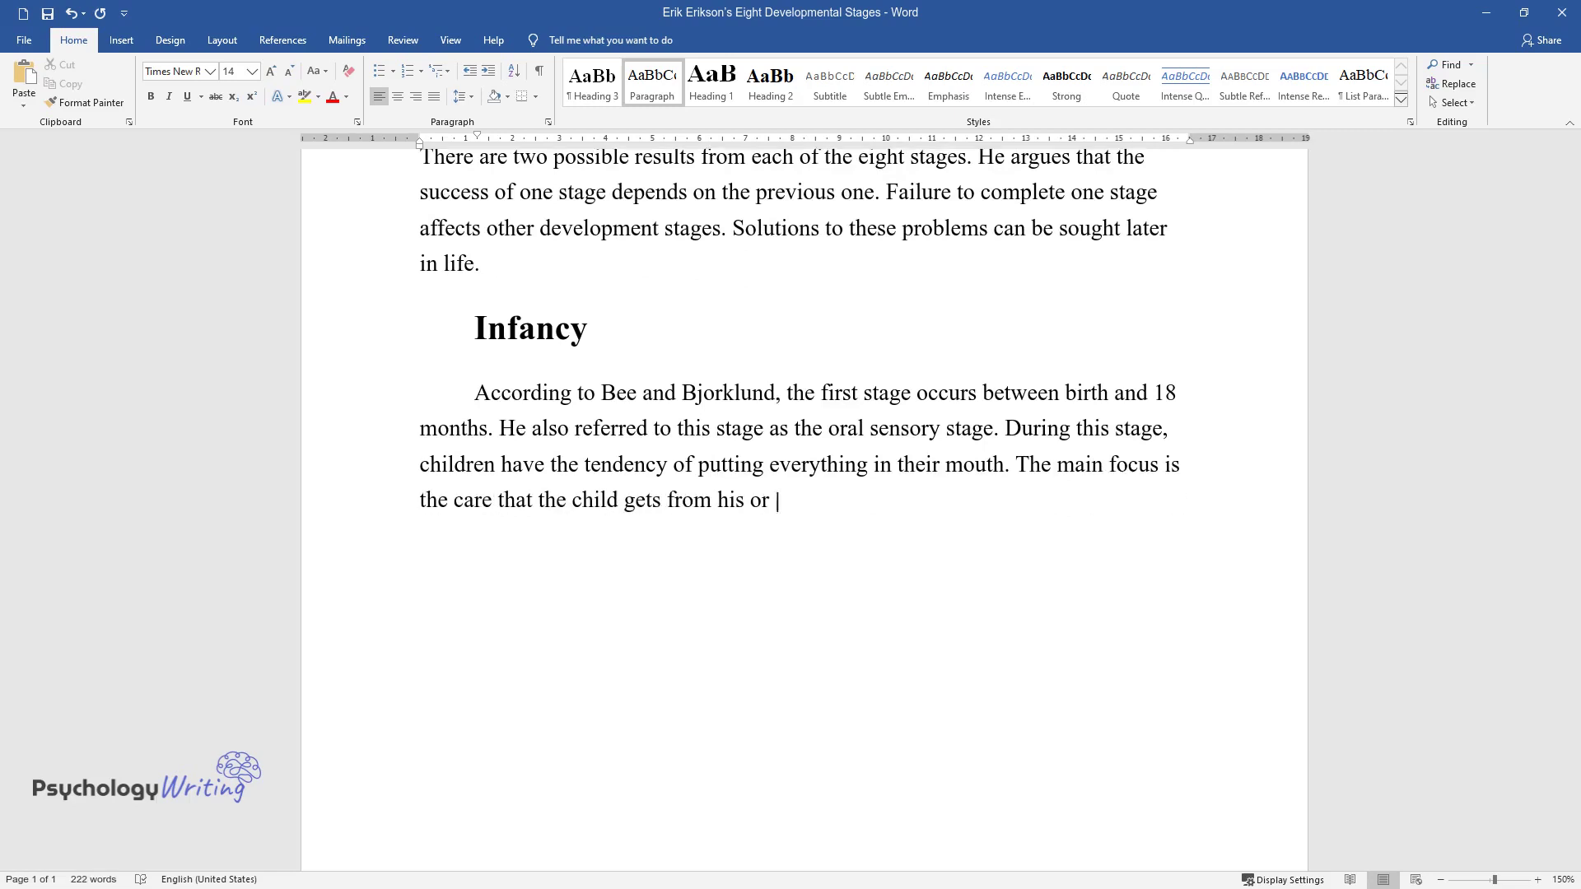
{"action": "type", "text": "her parents, especially on touch a"}
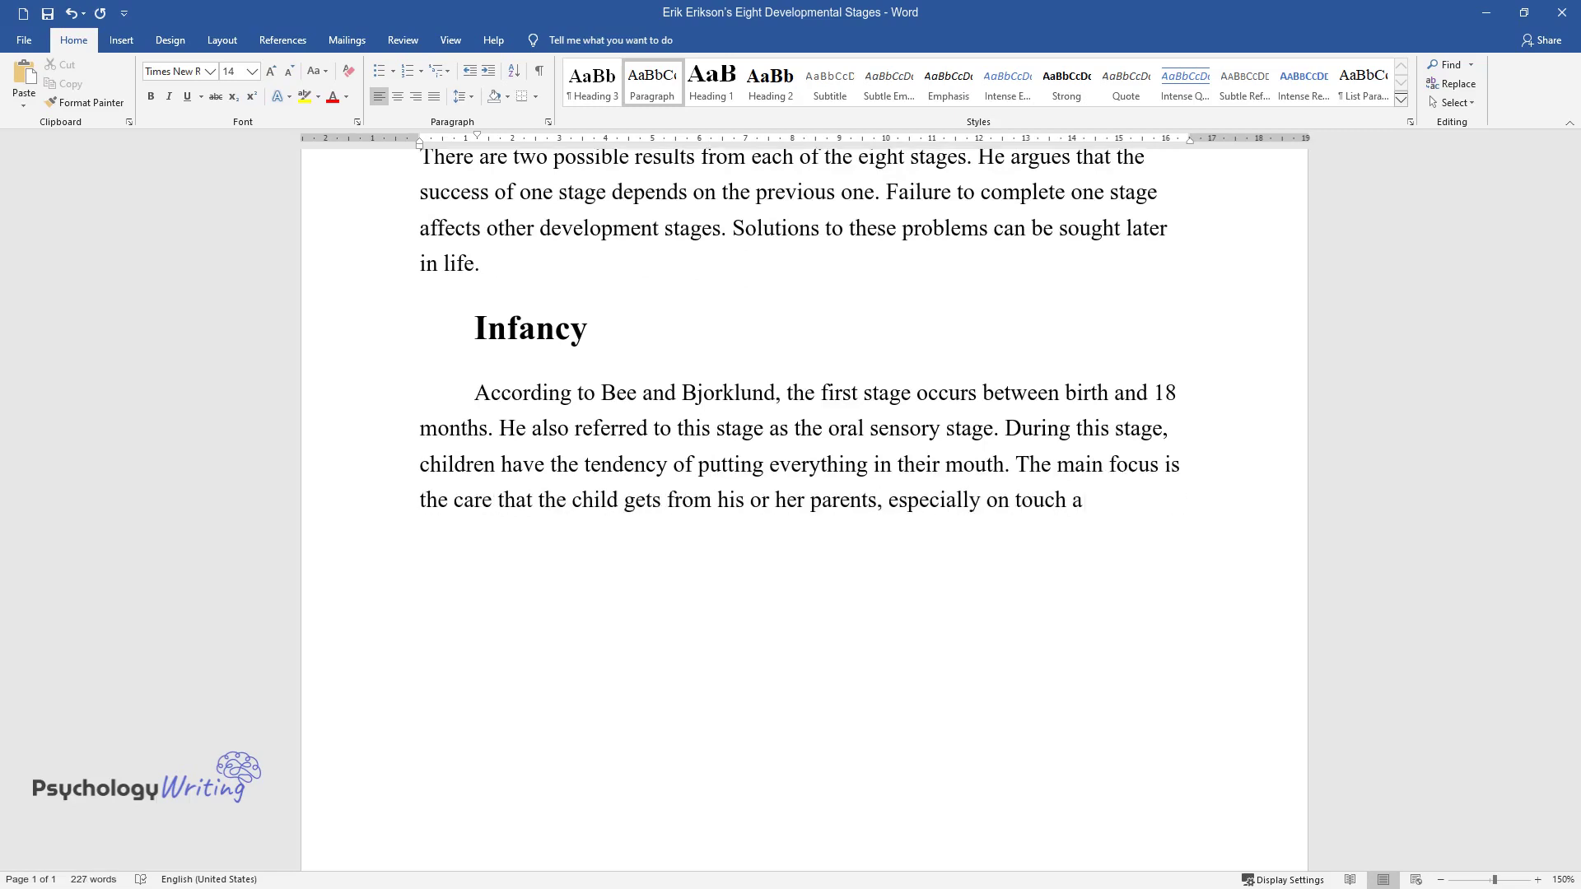
{"action": "type", "text": "nd visual contact. Children devel"}
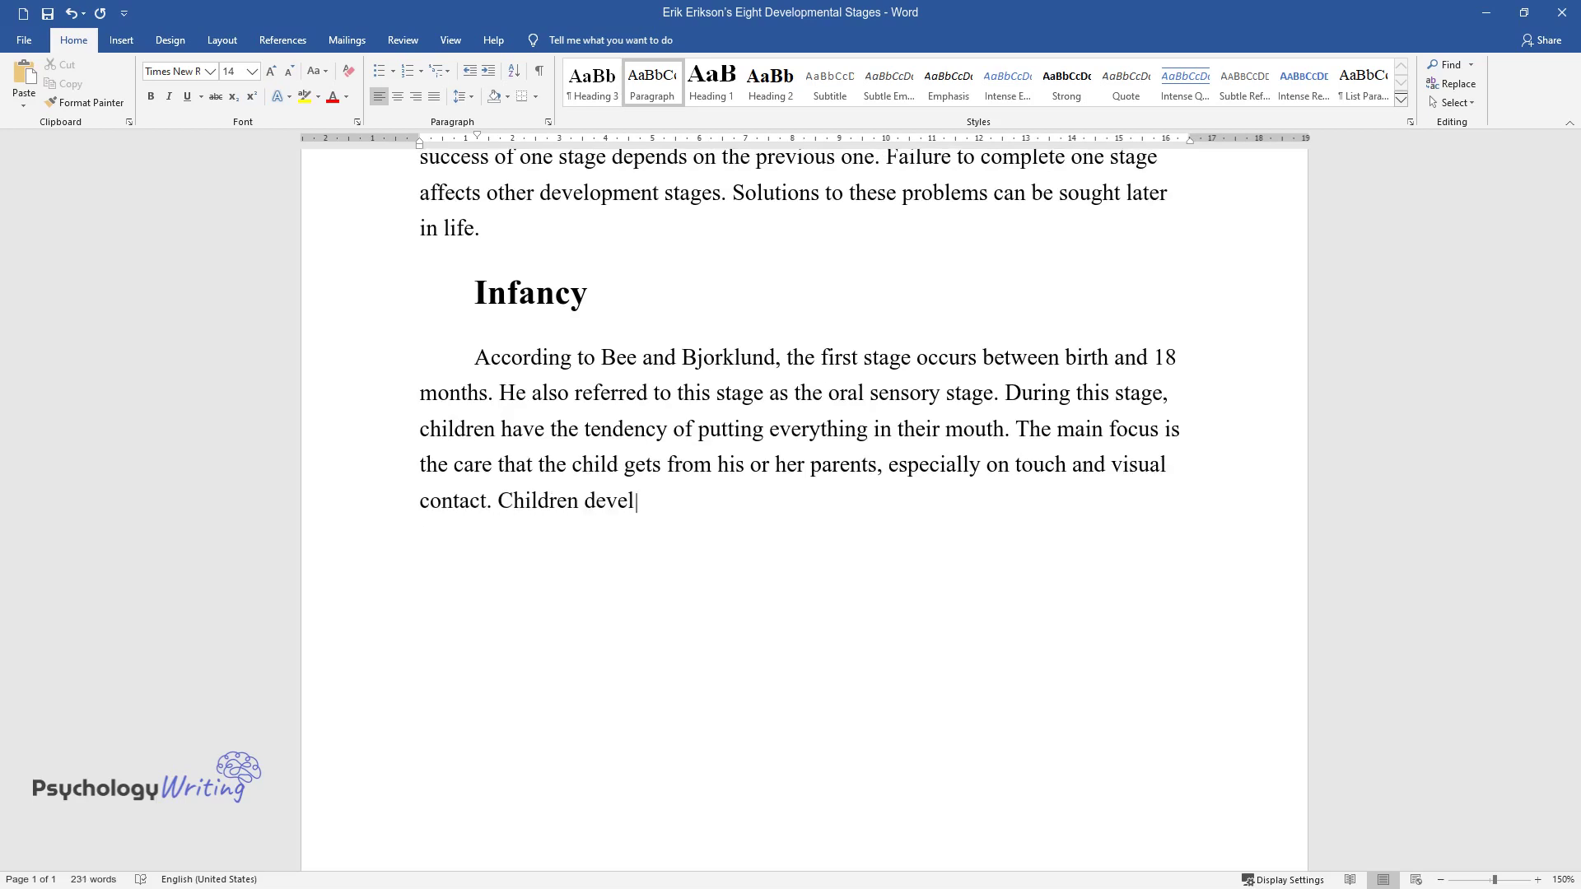
{"action": "type", "text": "op confidence, trust, and optimis"}
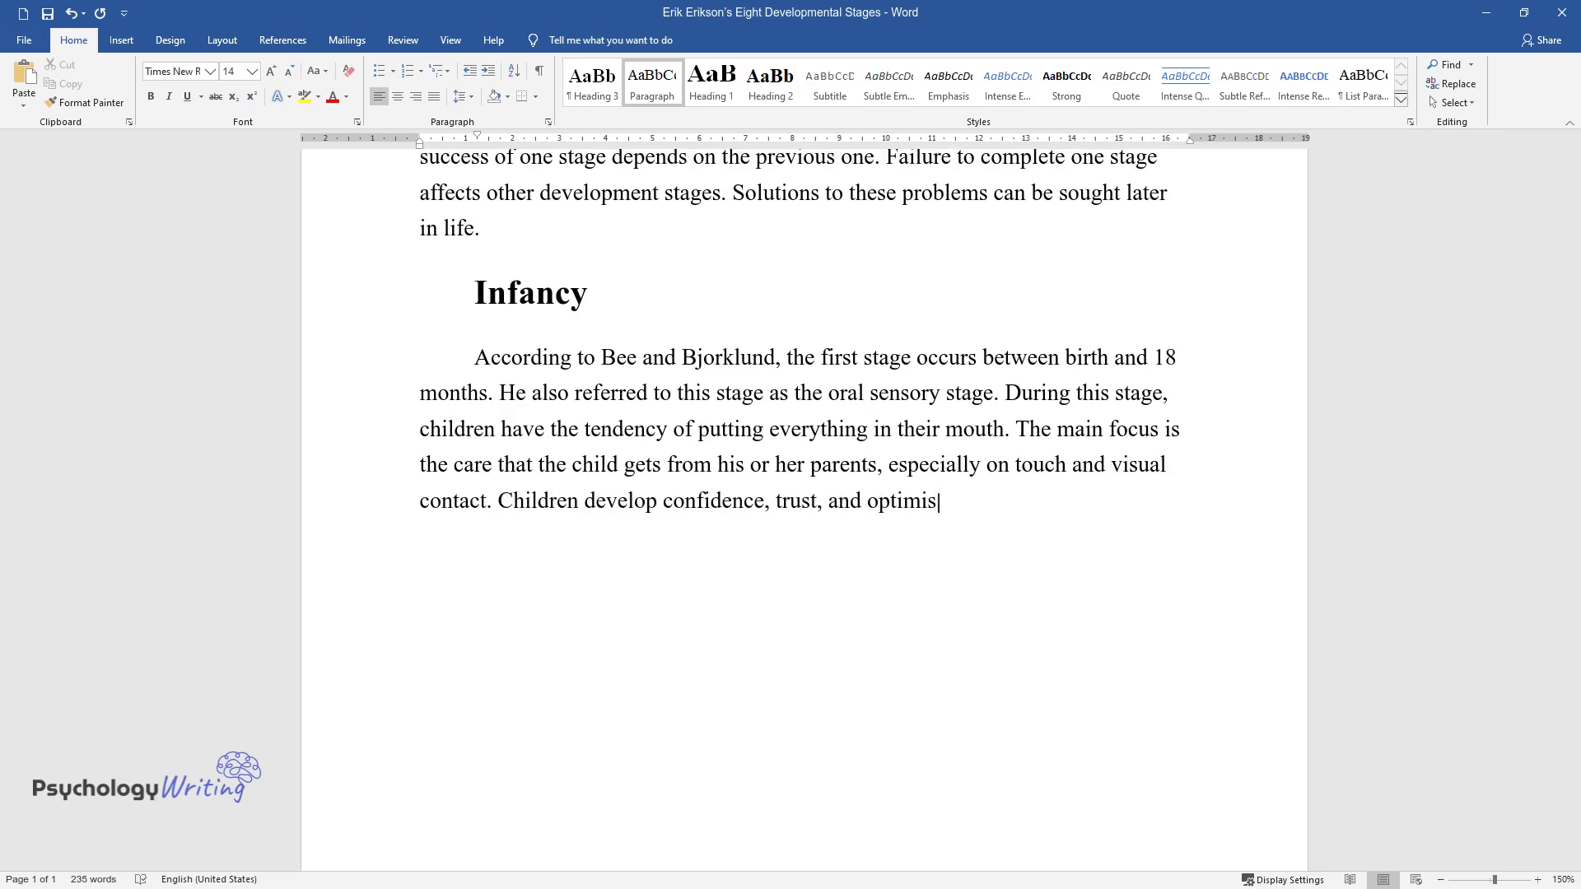
{"action": "type", "text": "m if they are not tended to proper"}
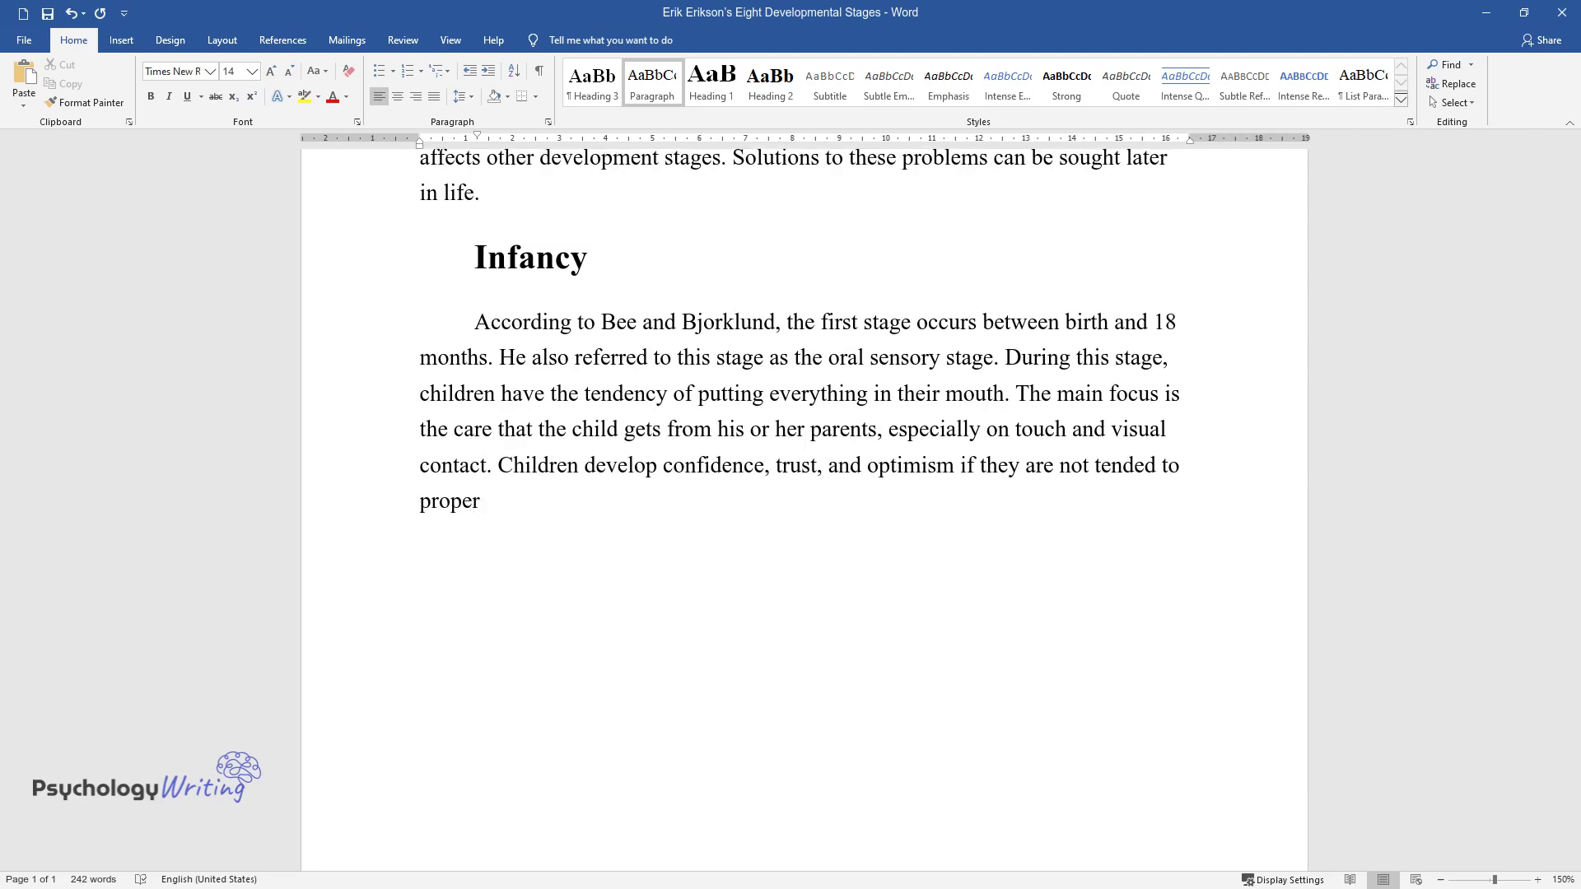
{"action": "type", "text": "ly. If children lead frustrated l"}
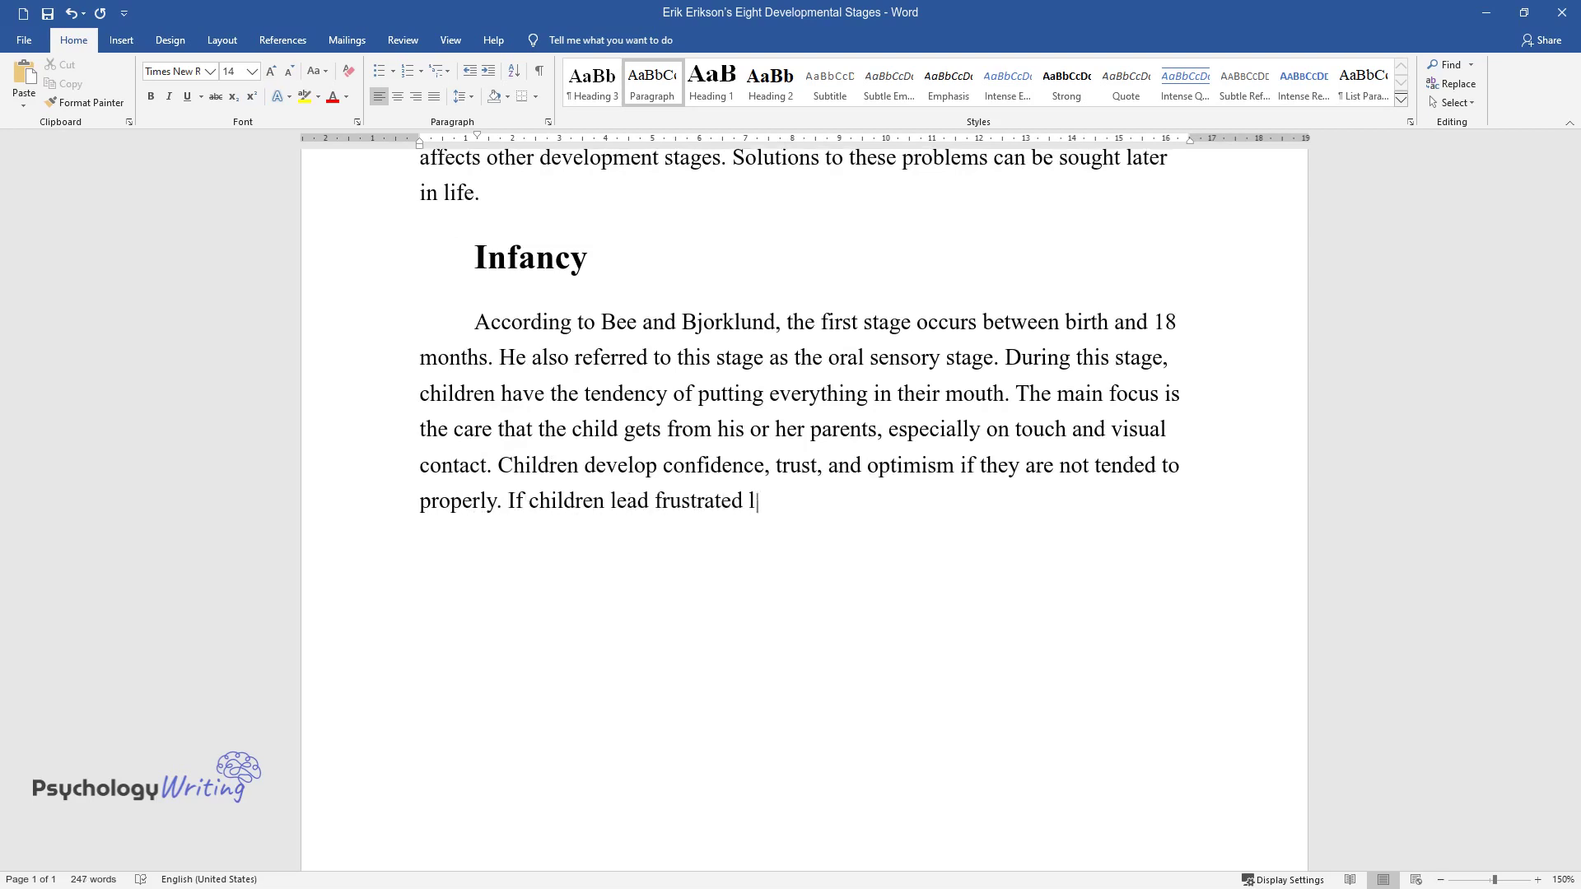
{"action": "type", "text": "ives because their needs are not "}
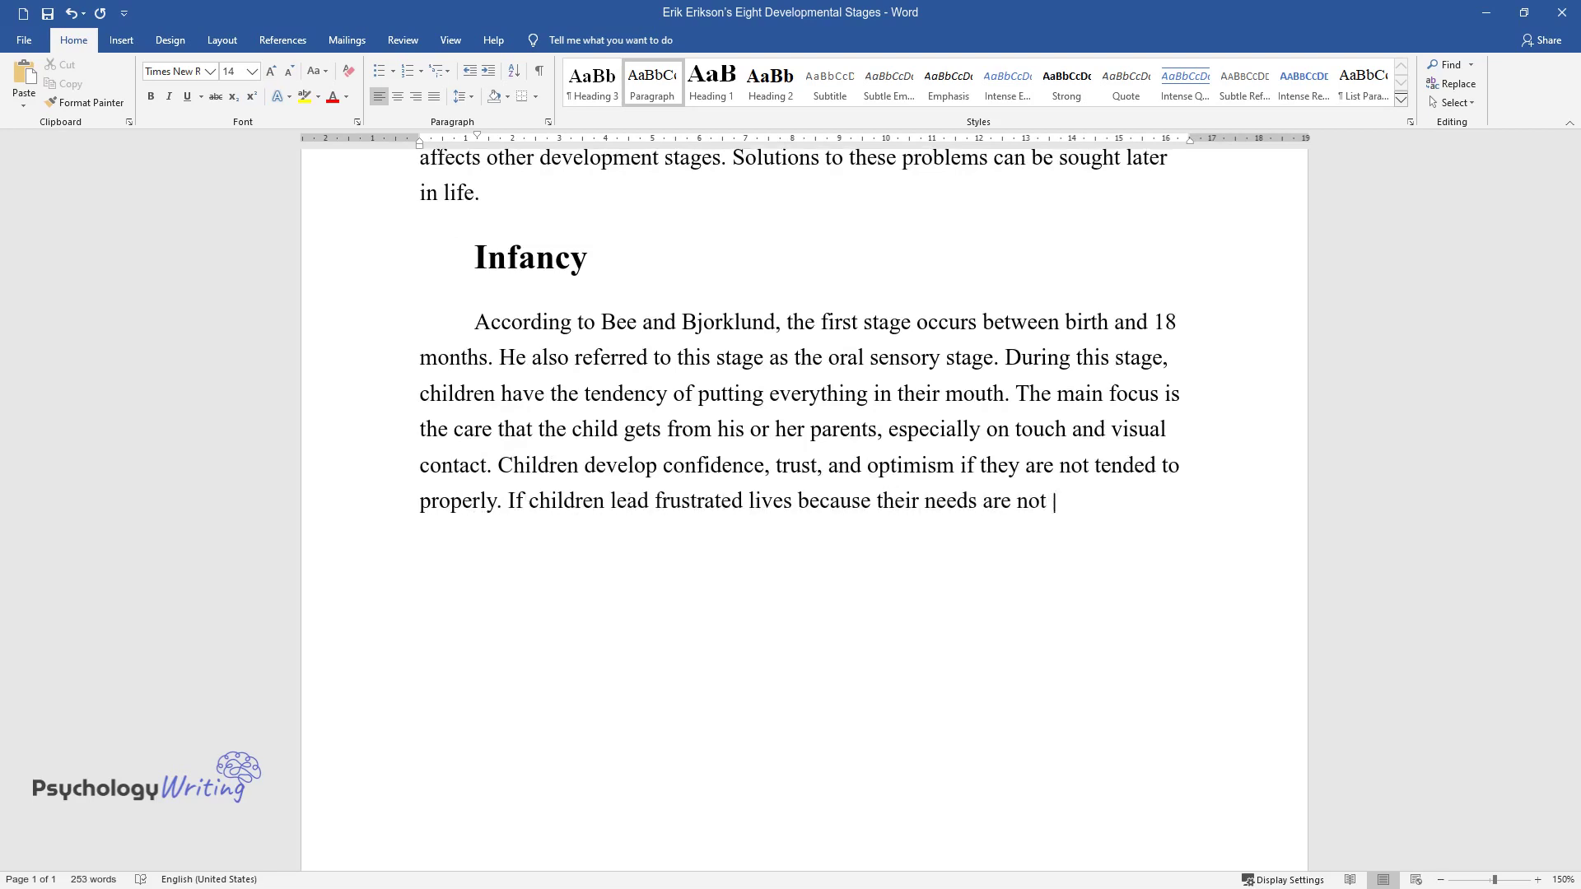
{"action": "type", "text": "satisfied, they develop worthlessn"}
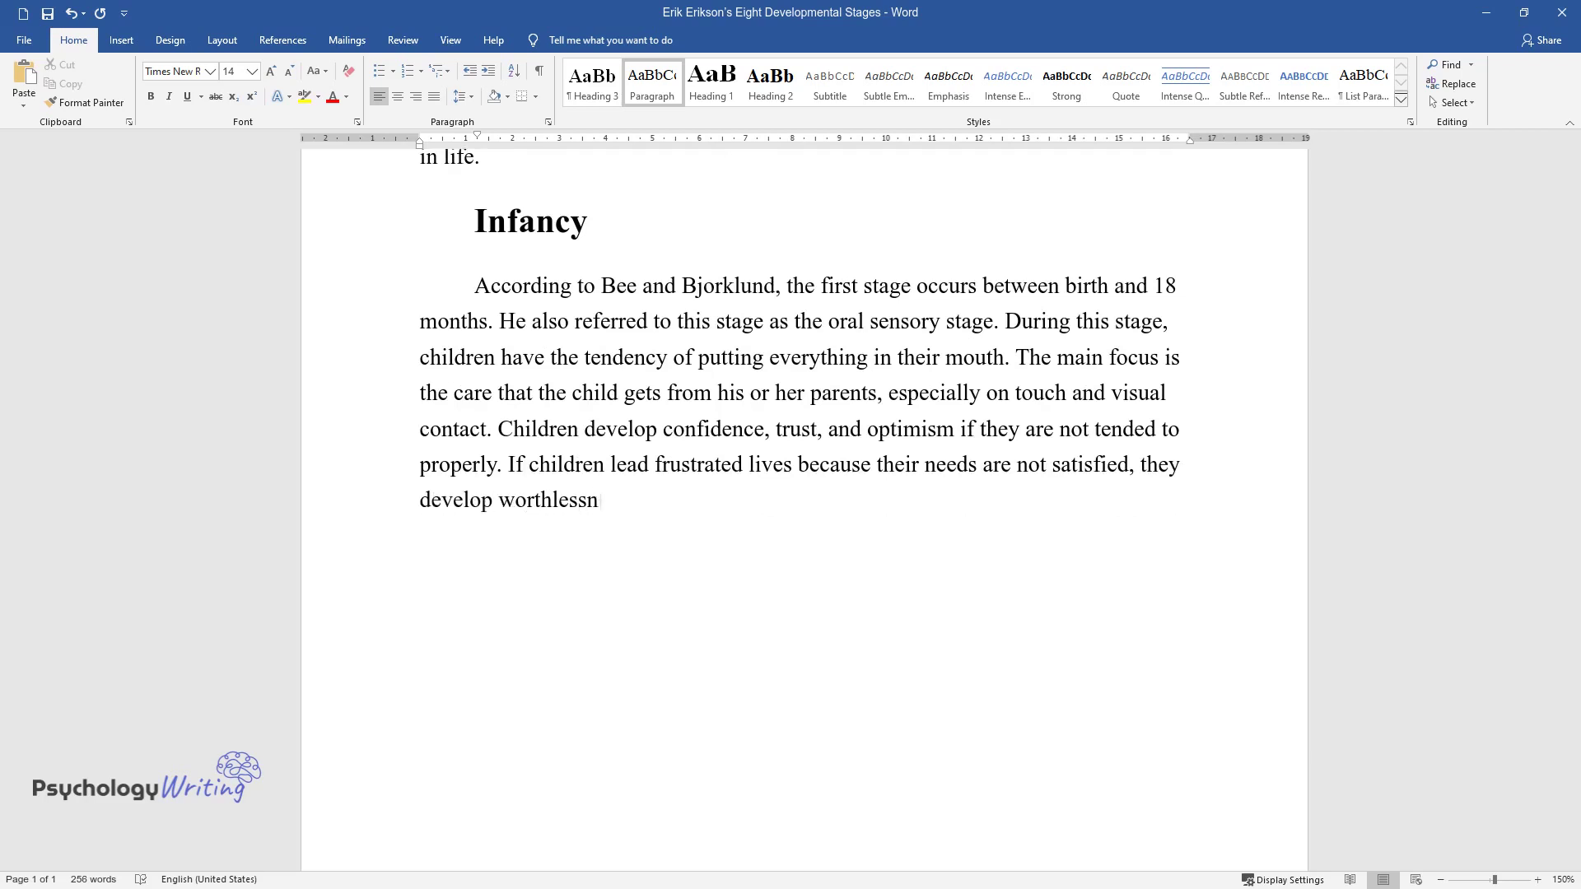
{"action": "type", "text": "ess, insecurity, and they lack tr"}
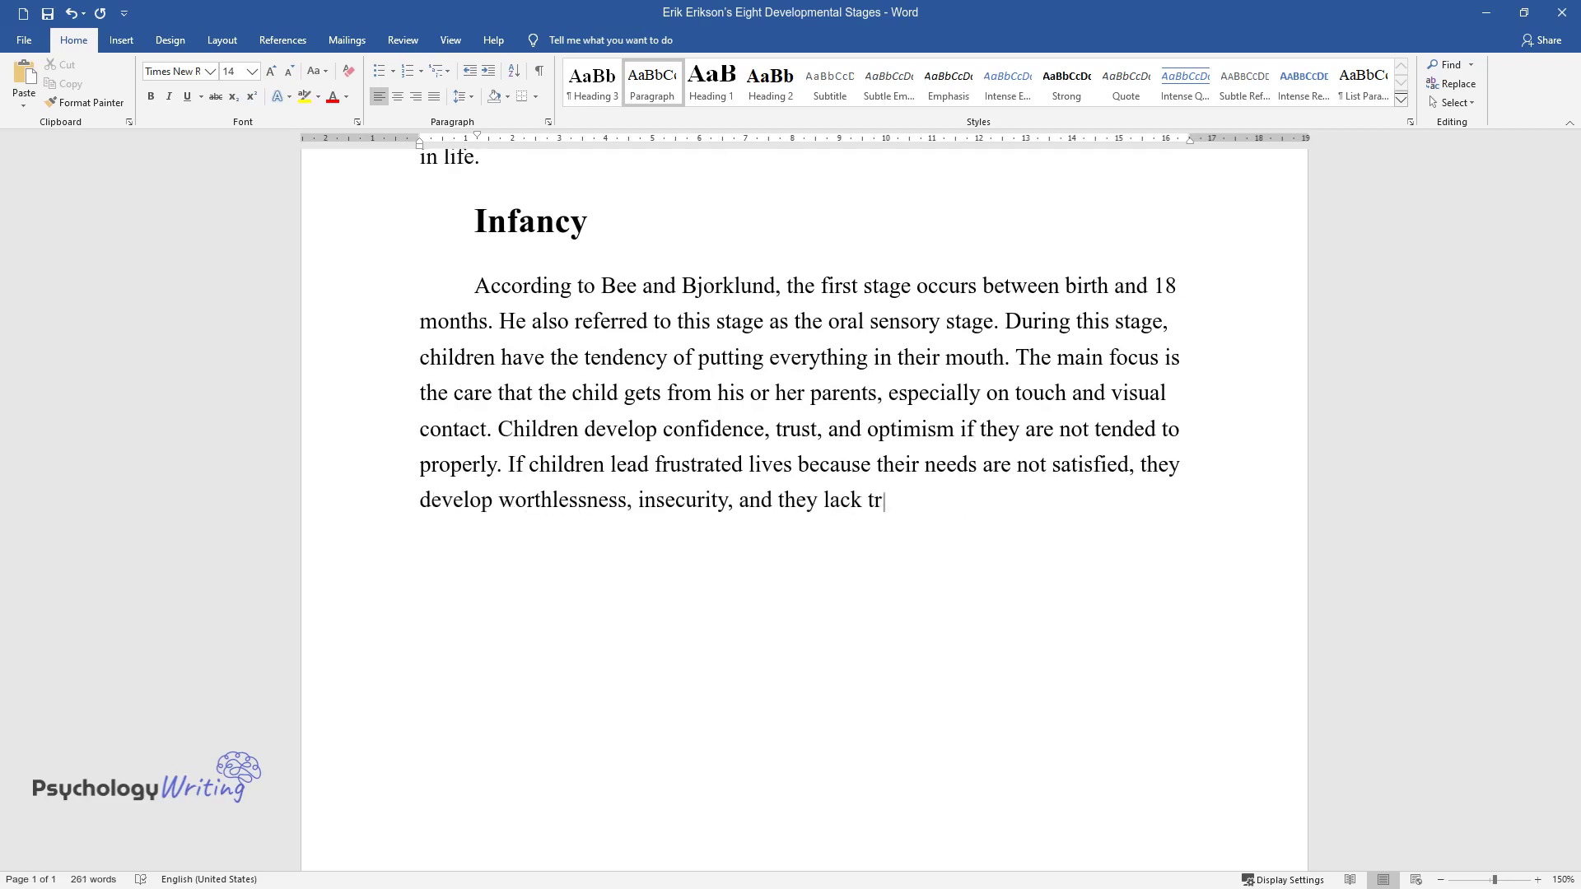
{"action": "type", "text": "ust for the world."}
{"action": "key", "text": "Return"}
{"action": "key", "text": "ctrl+alt+2"}
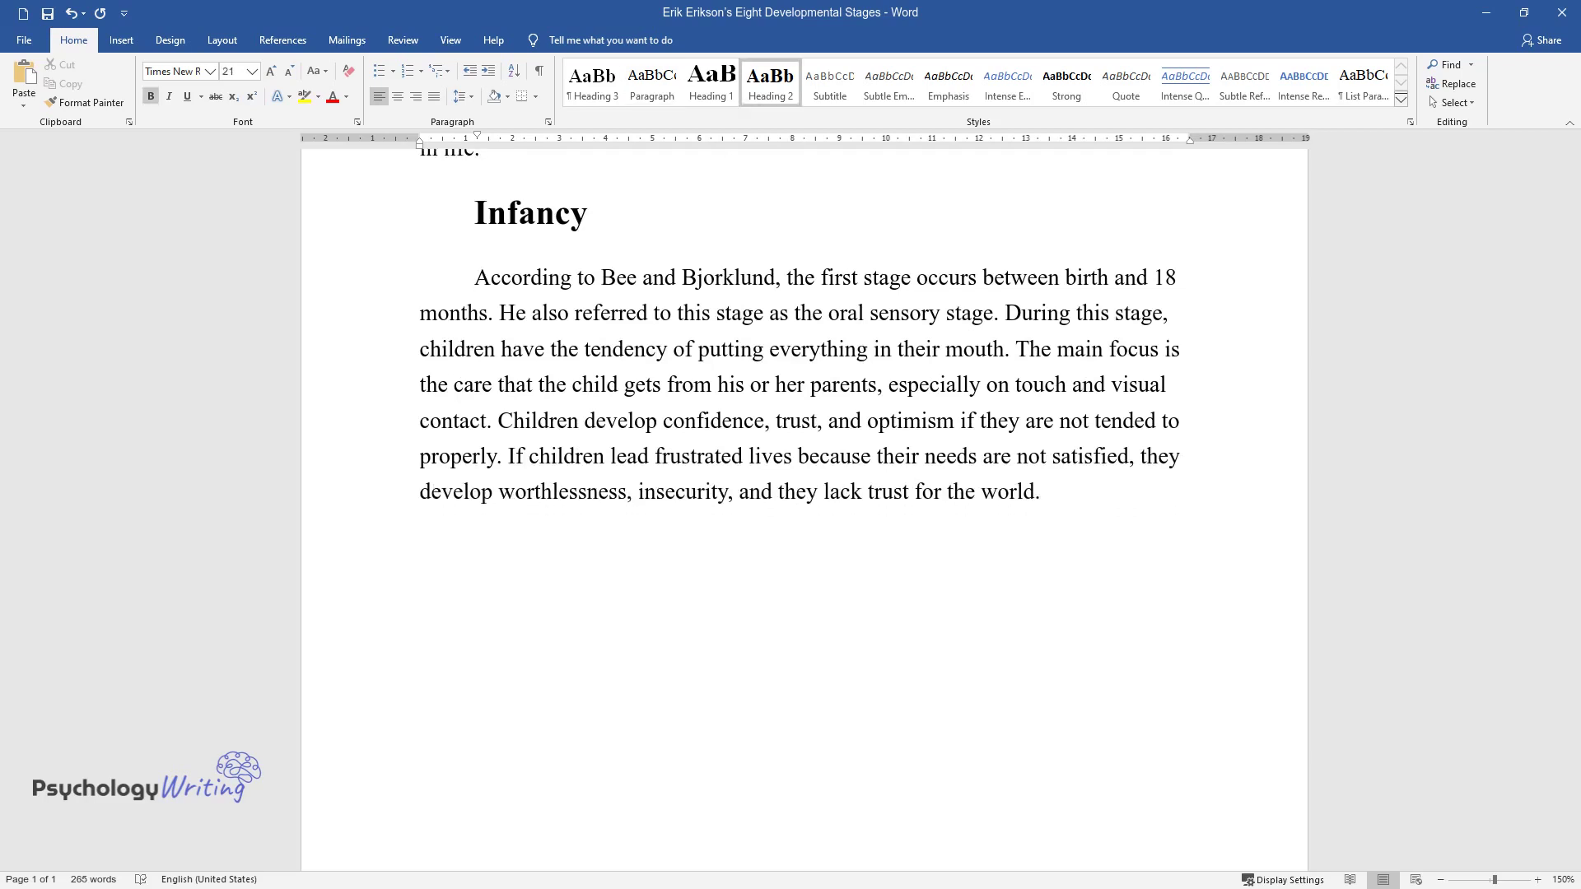
- Add the 'Early Childhood (2 to 3 years)' heading and its paragraph on autonomy and shame
{"action": "type", "text": "Early Childhood (2 t"}
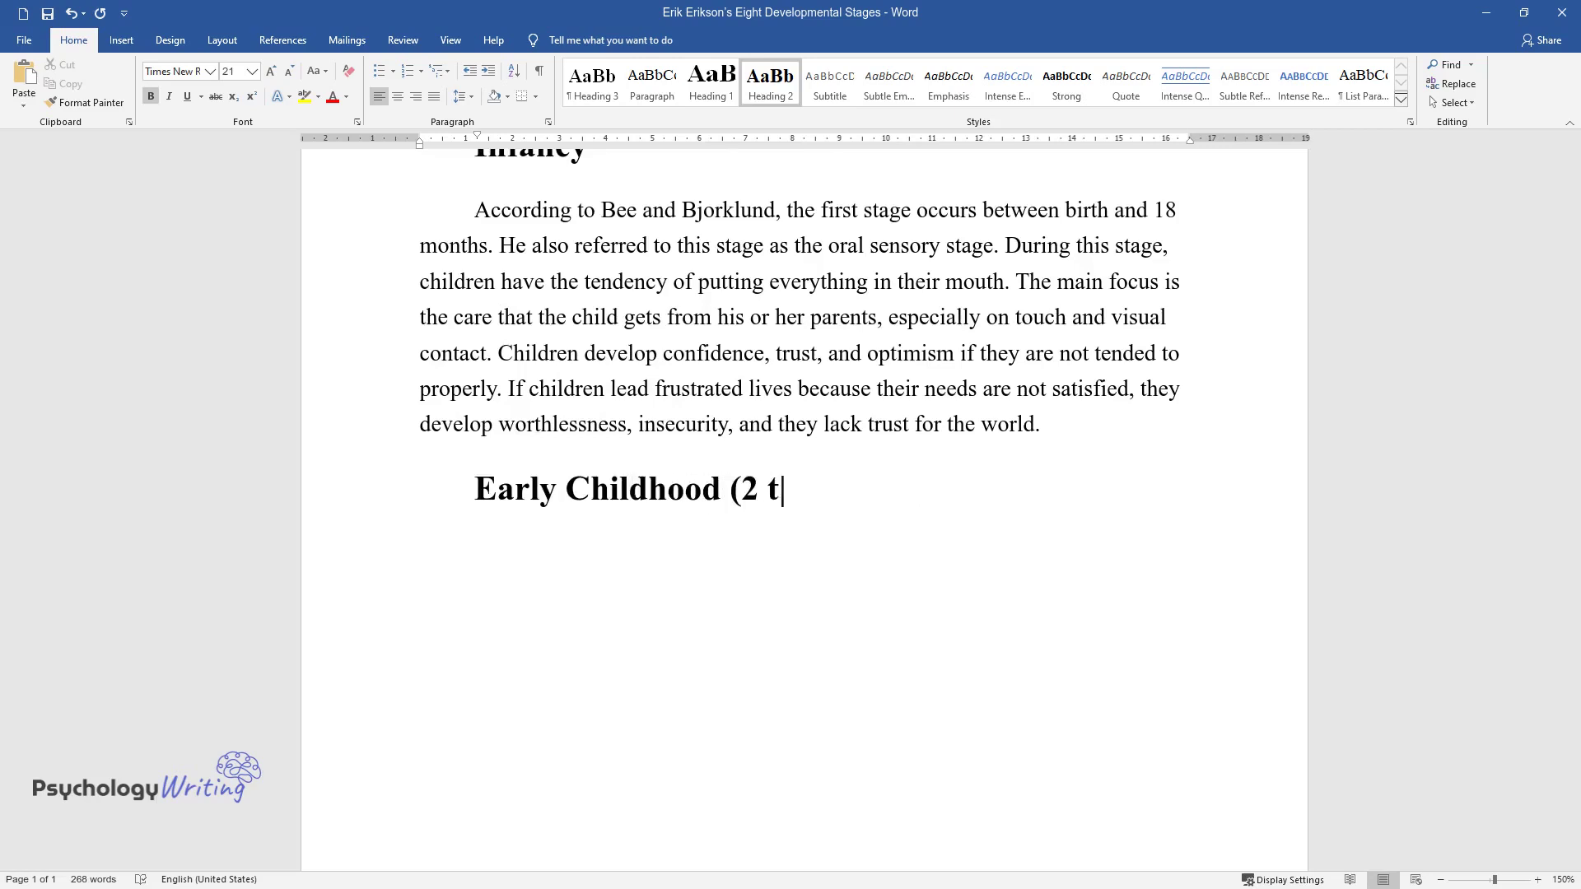
{"action": "type", "text": "o 3 years)"}
{"action": "key", "text": "Return"}
{"action": "type", "text": "D"}
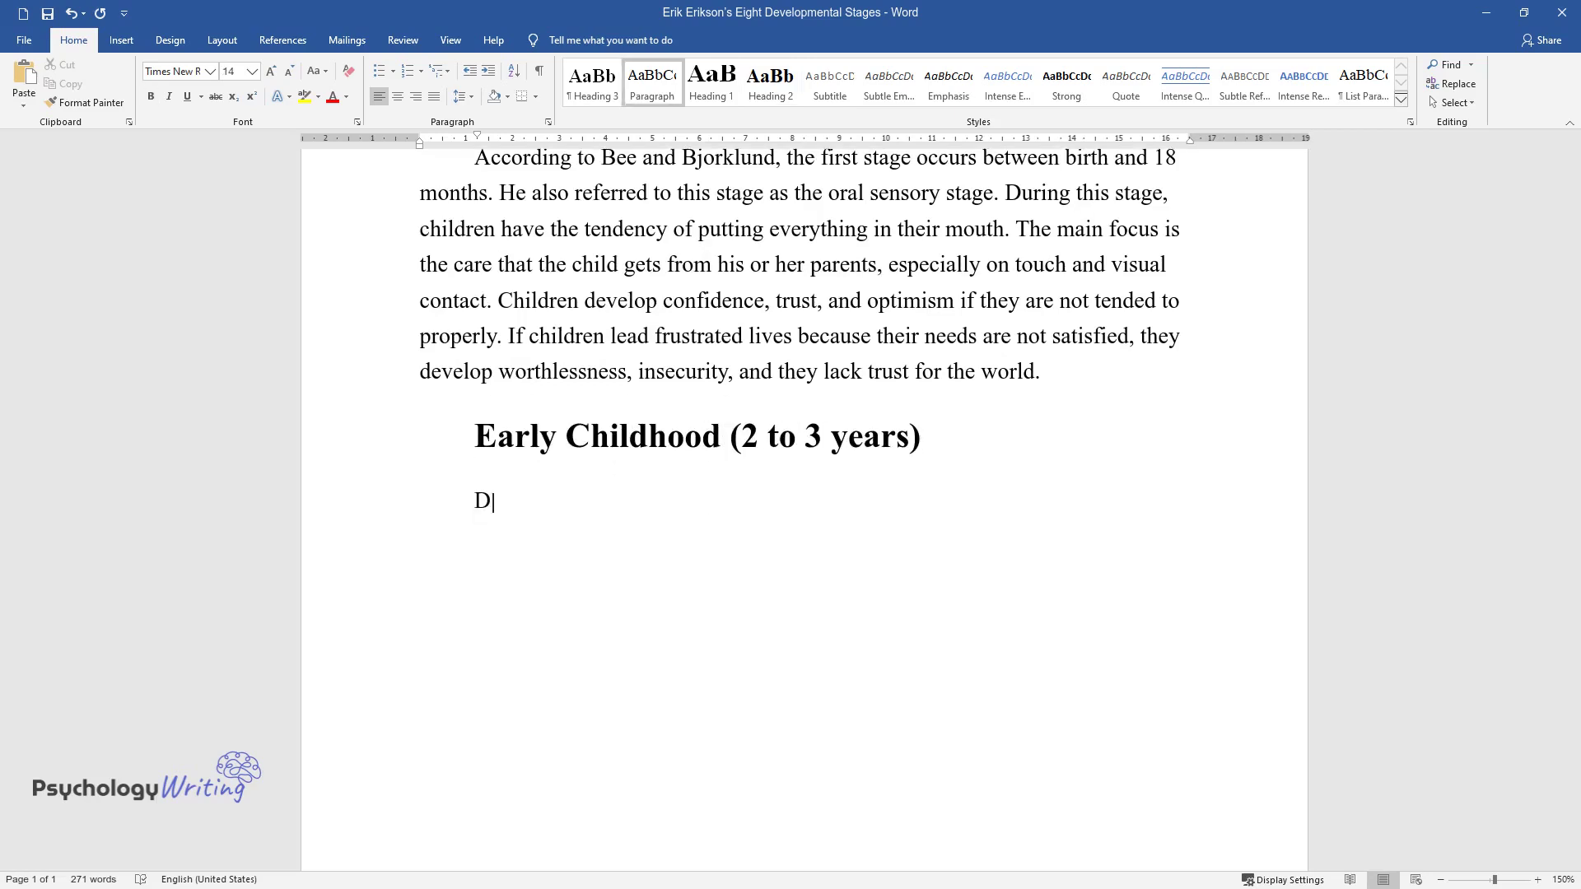
{"action": "type", "text": "uring this stage, children beg"}
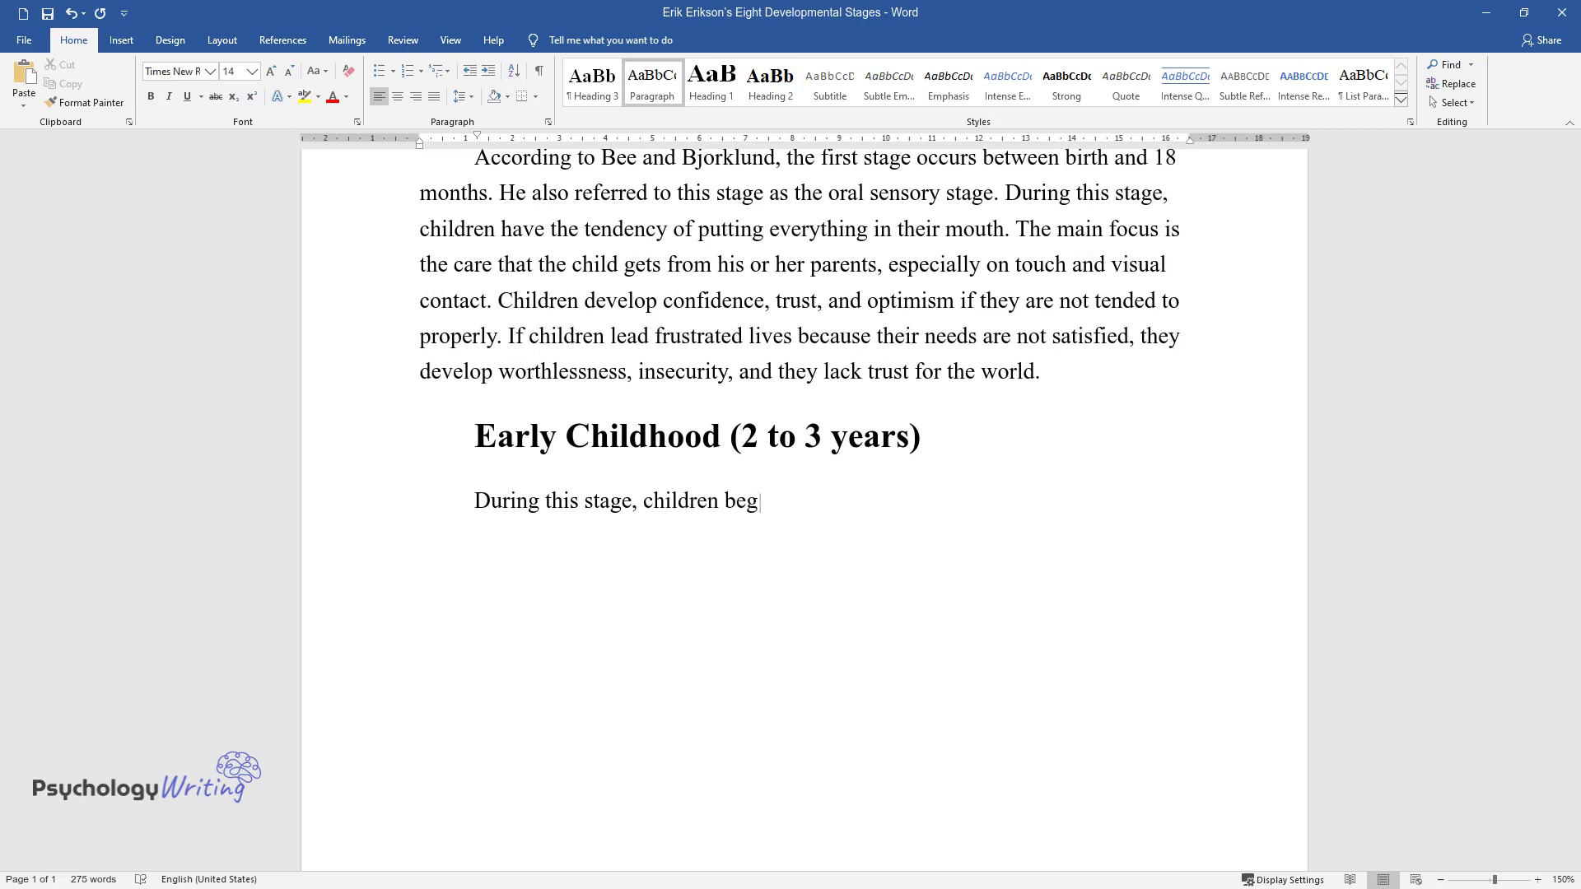
{"action": "type", "text": "in learning skills on their ow"}
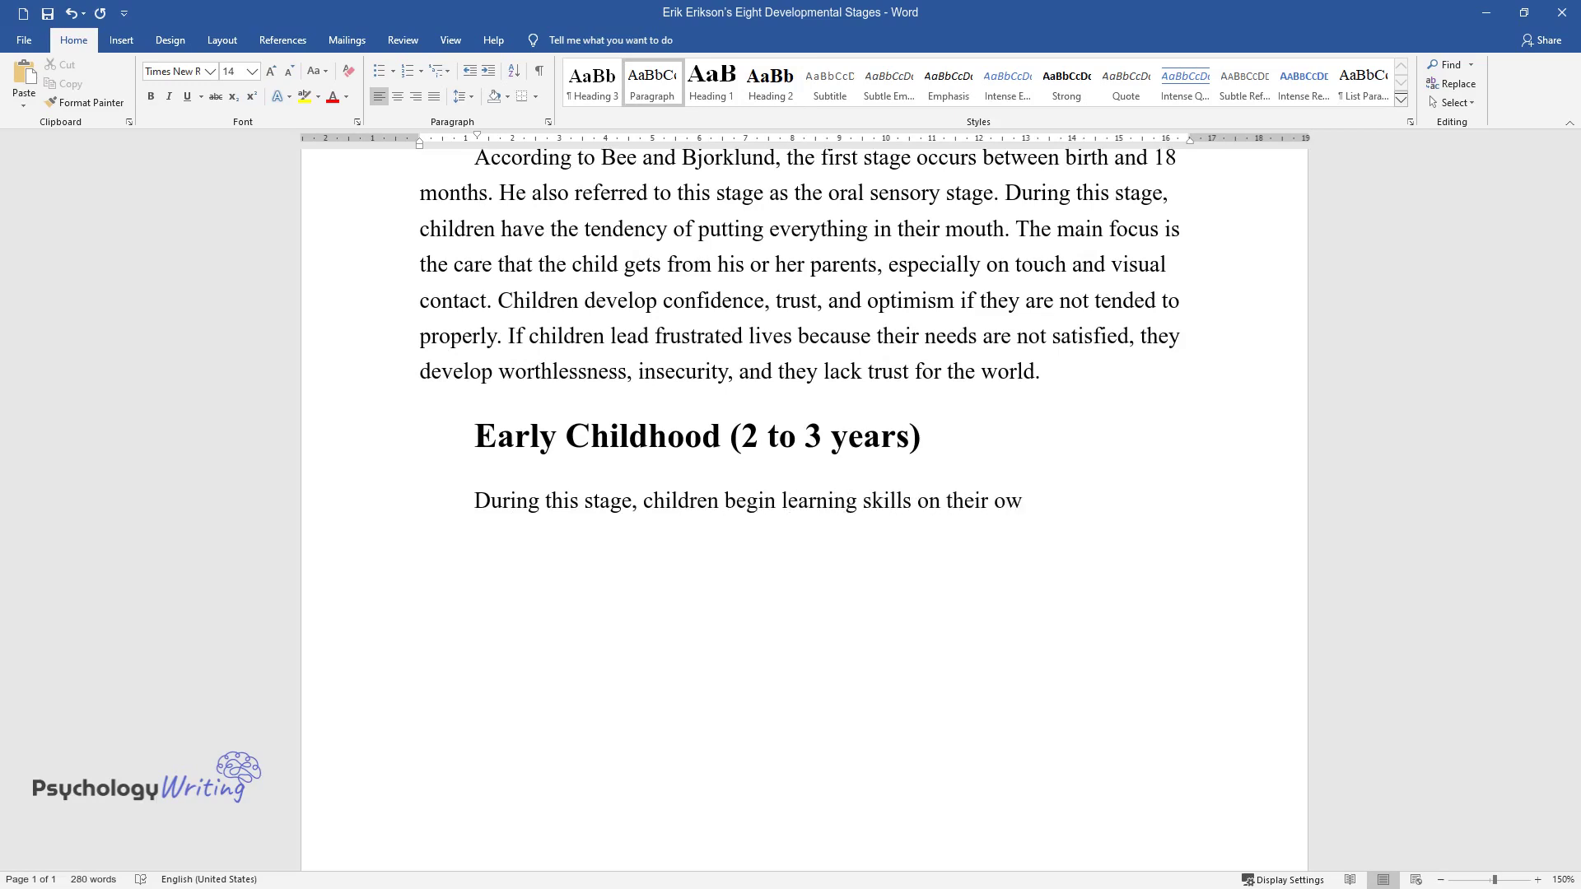
{"action": "type", "text": "n. They learn how to feed, walk,"}
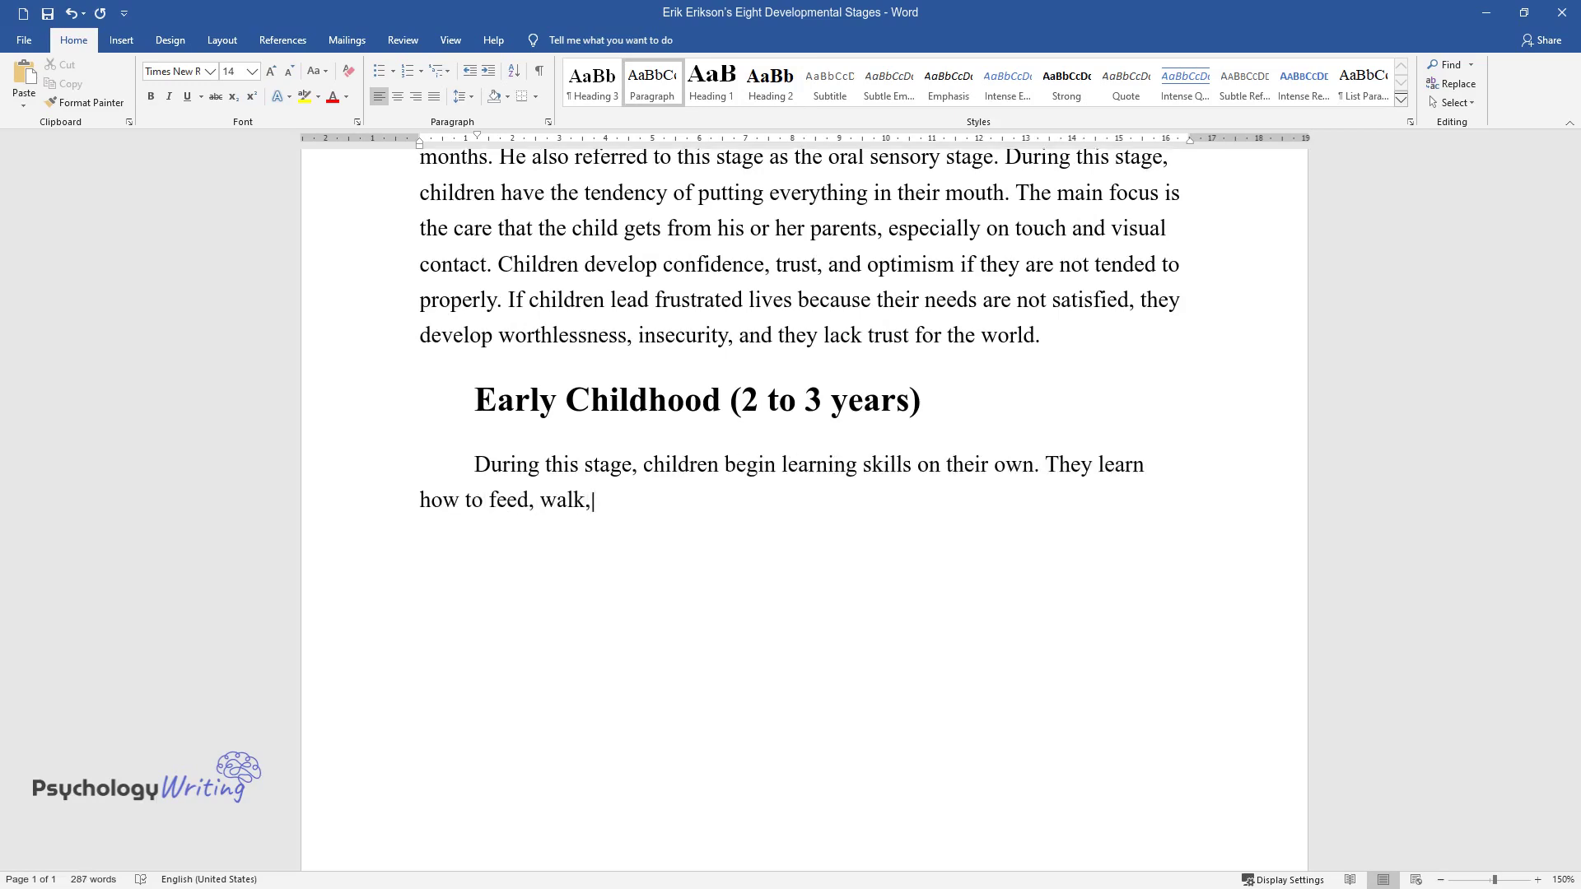
{"action": "type", "text": " talk, and toilet cleaning. Chi"}
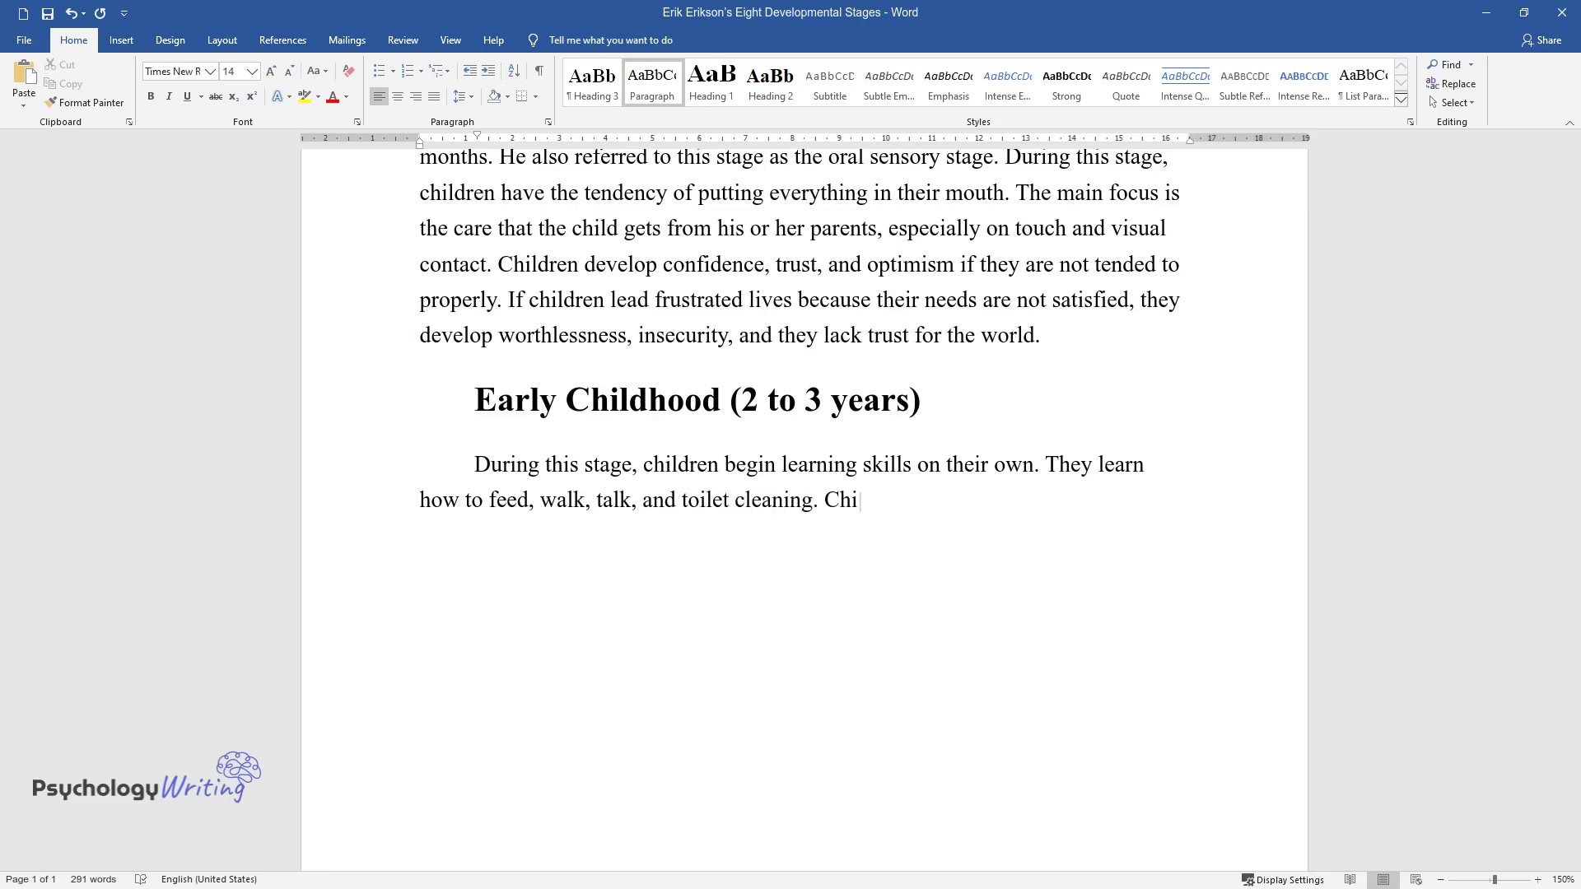
{"action": "type", "text": "ldren learn right and wrong, n"}
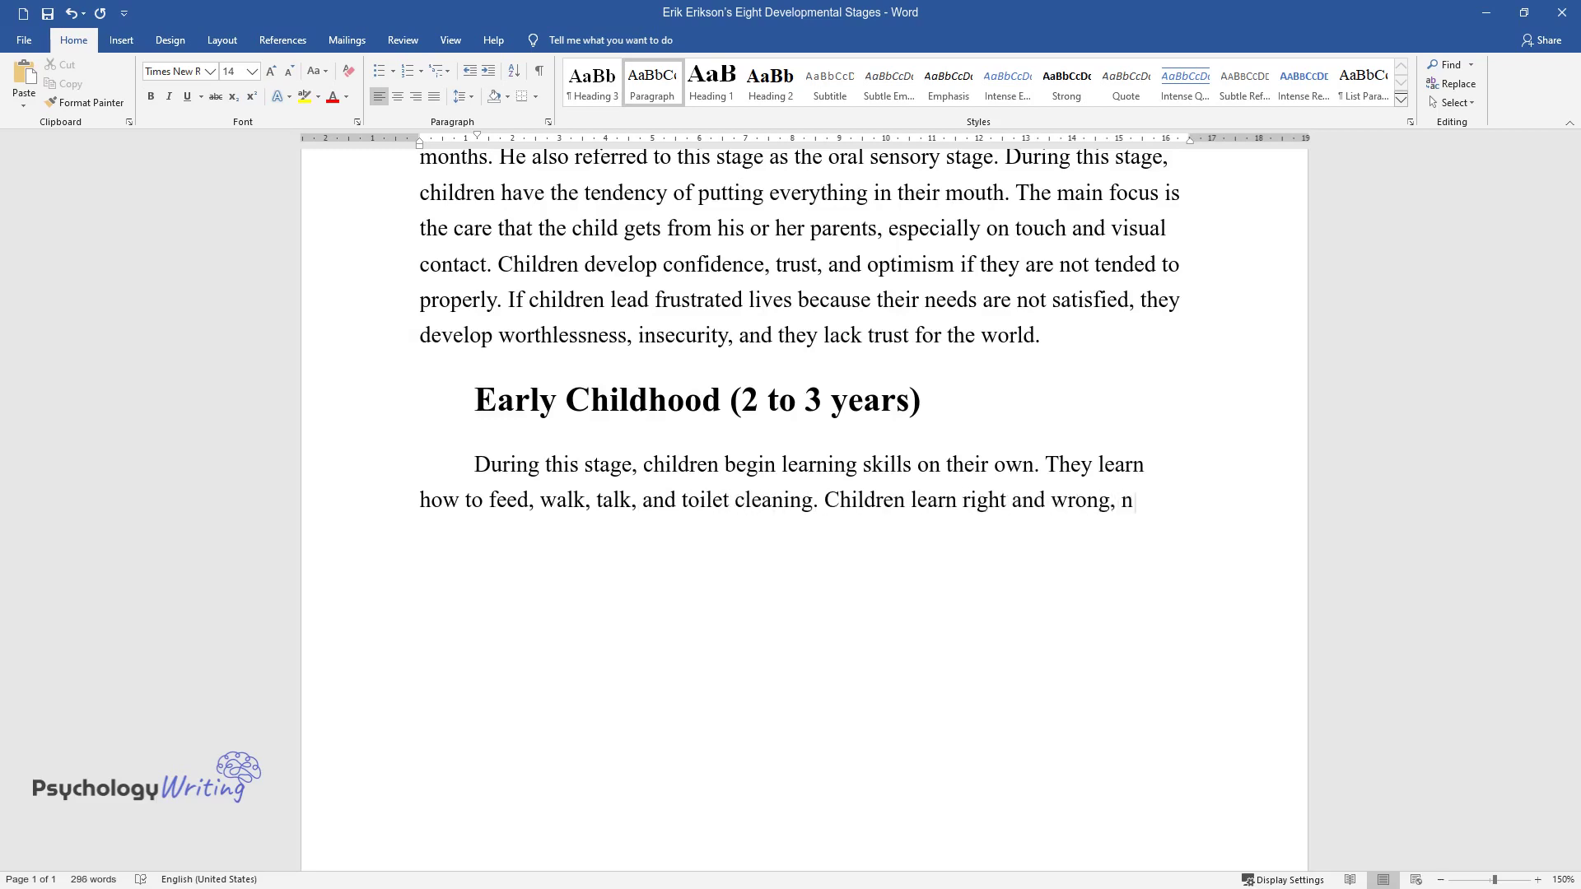
{"action": "type", "text": "ew skills, and learn how to con"}
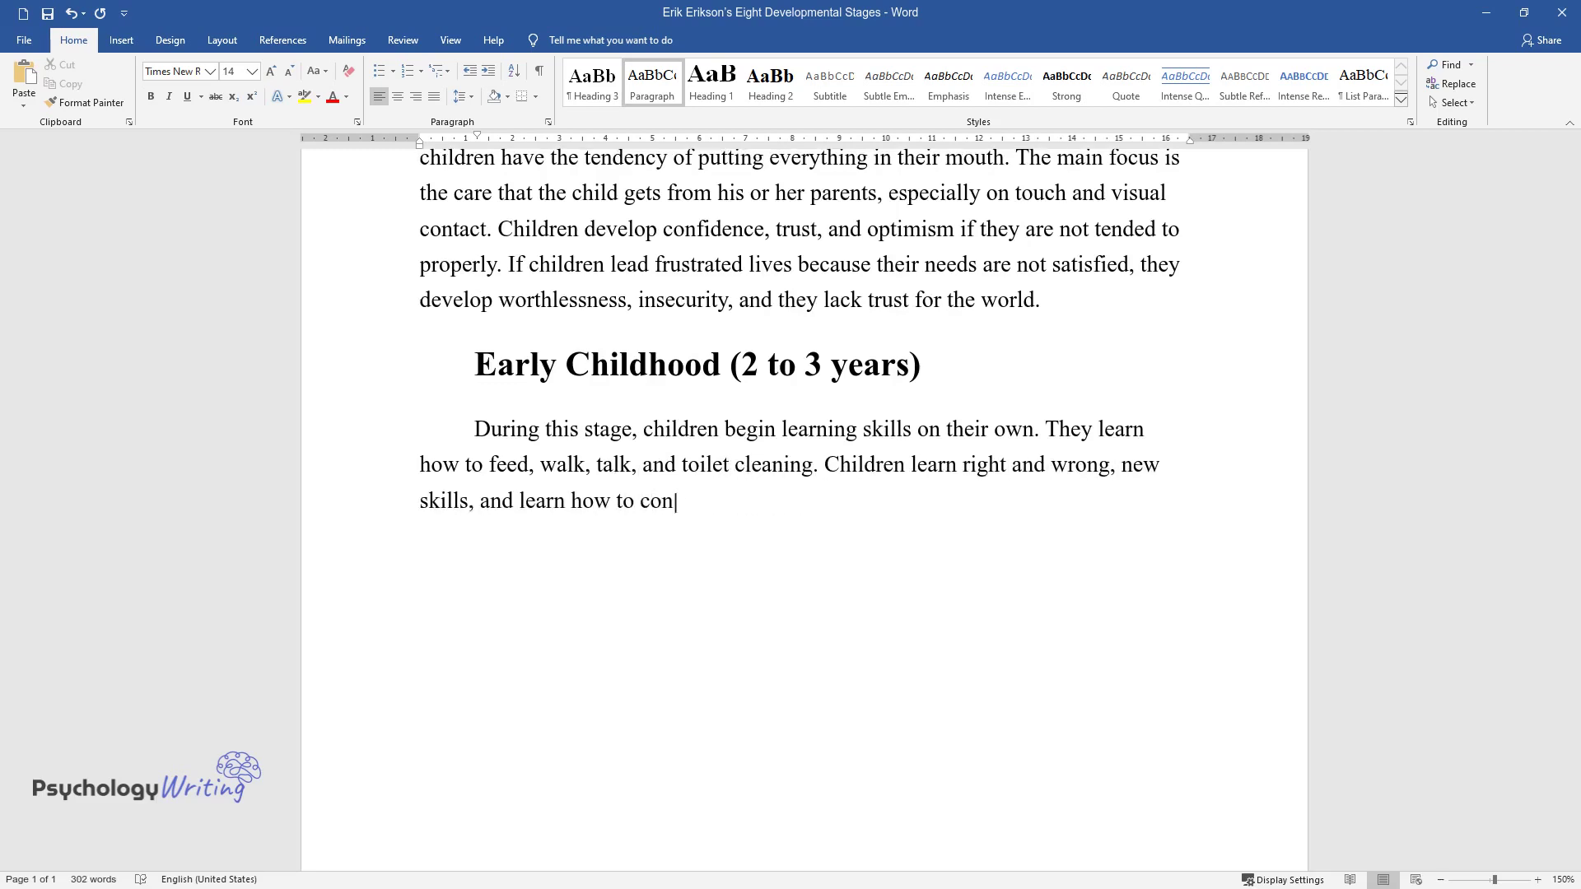
{"action": "type", "text": "trol their bodies. They learn t"}
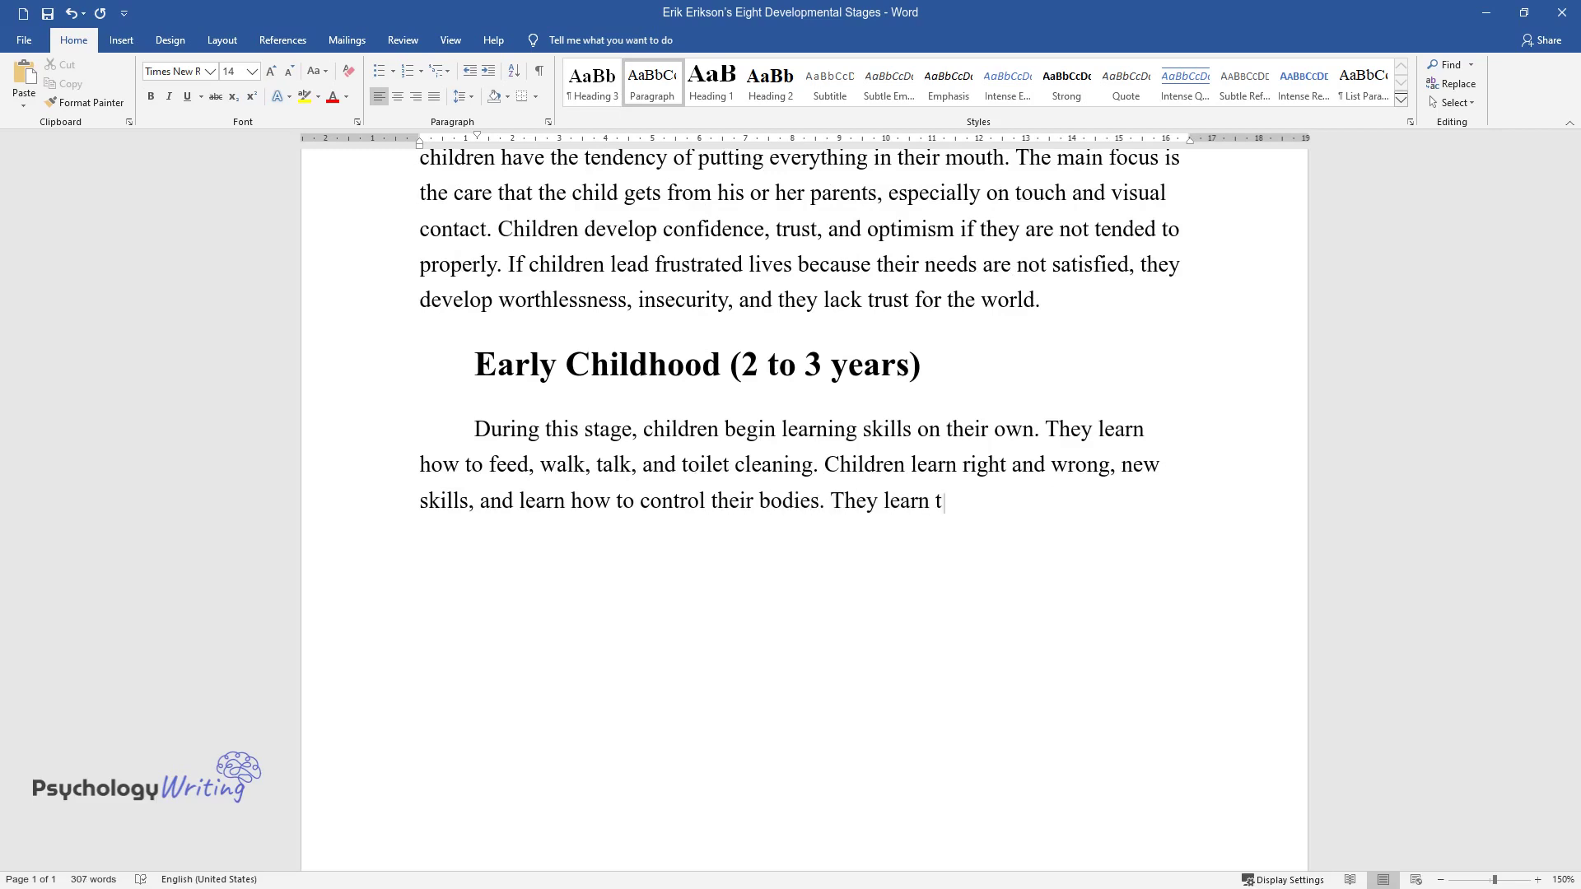
{"action": "type", "text": "o be autonomous and build self-"}
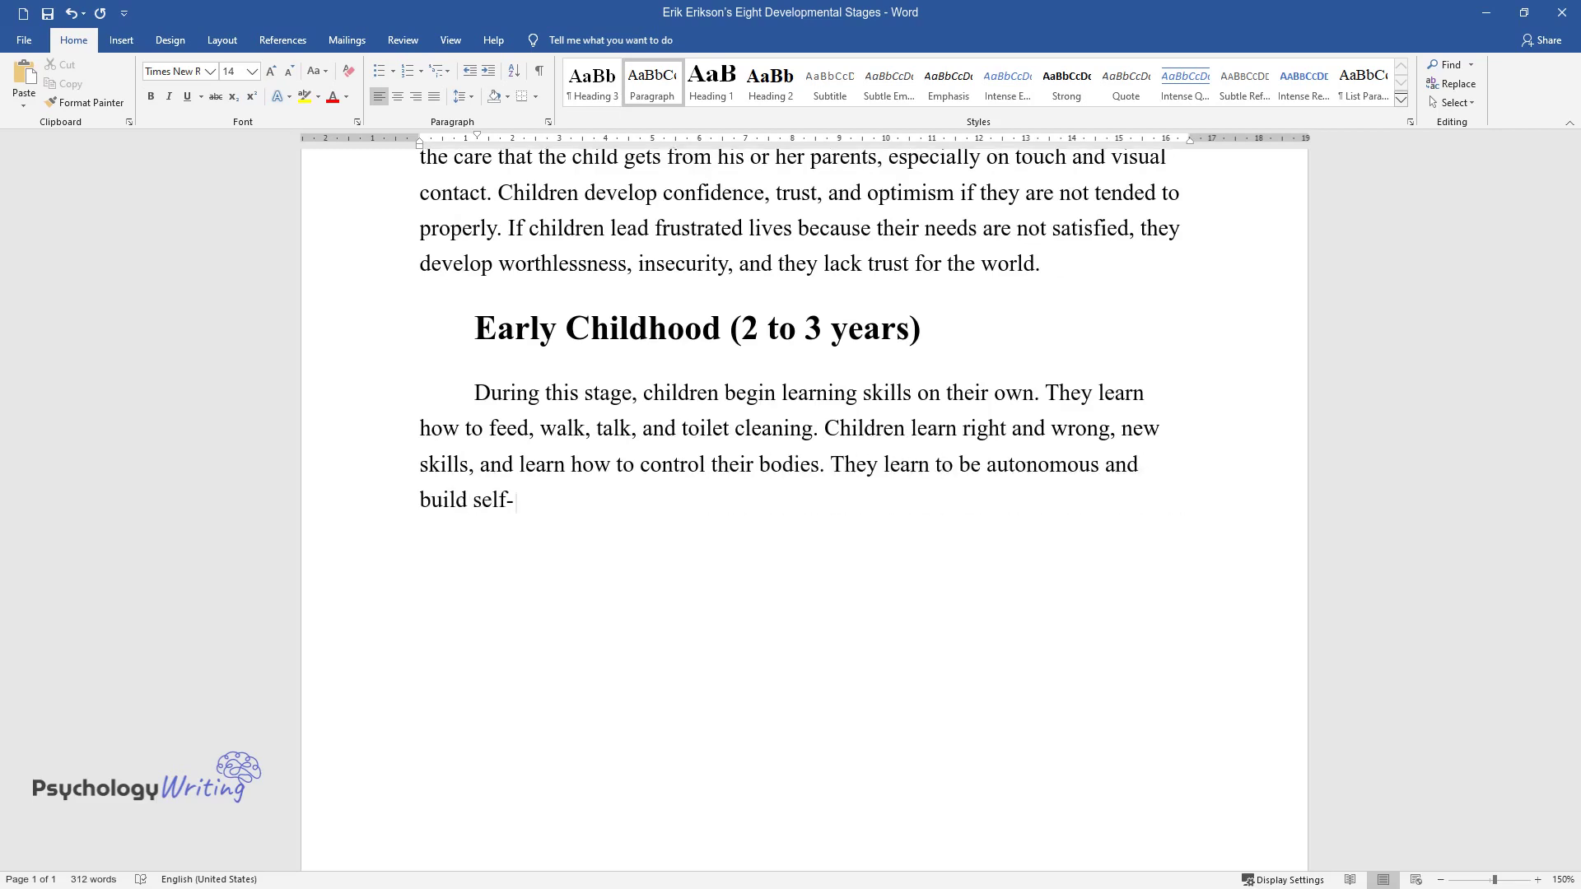
{"action": "type", "text": "esteem. Children who receive go"}
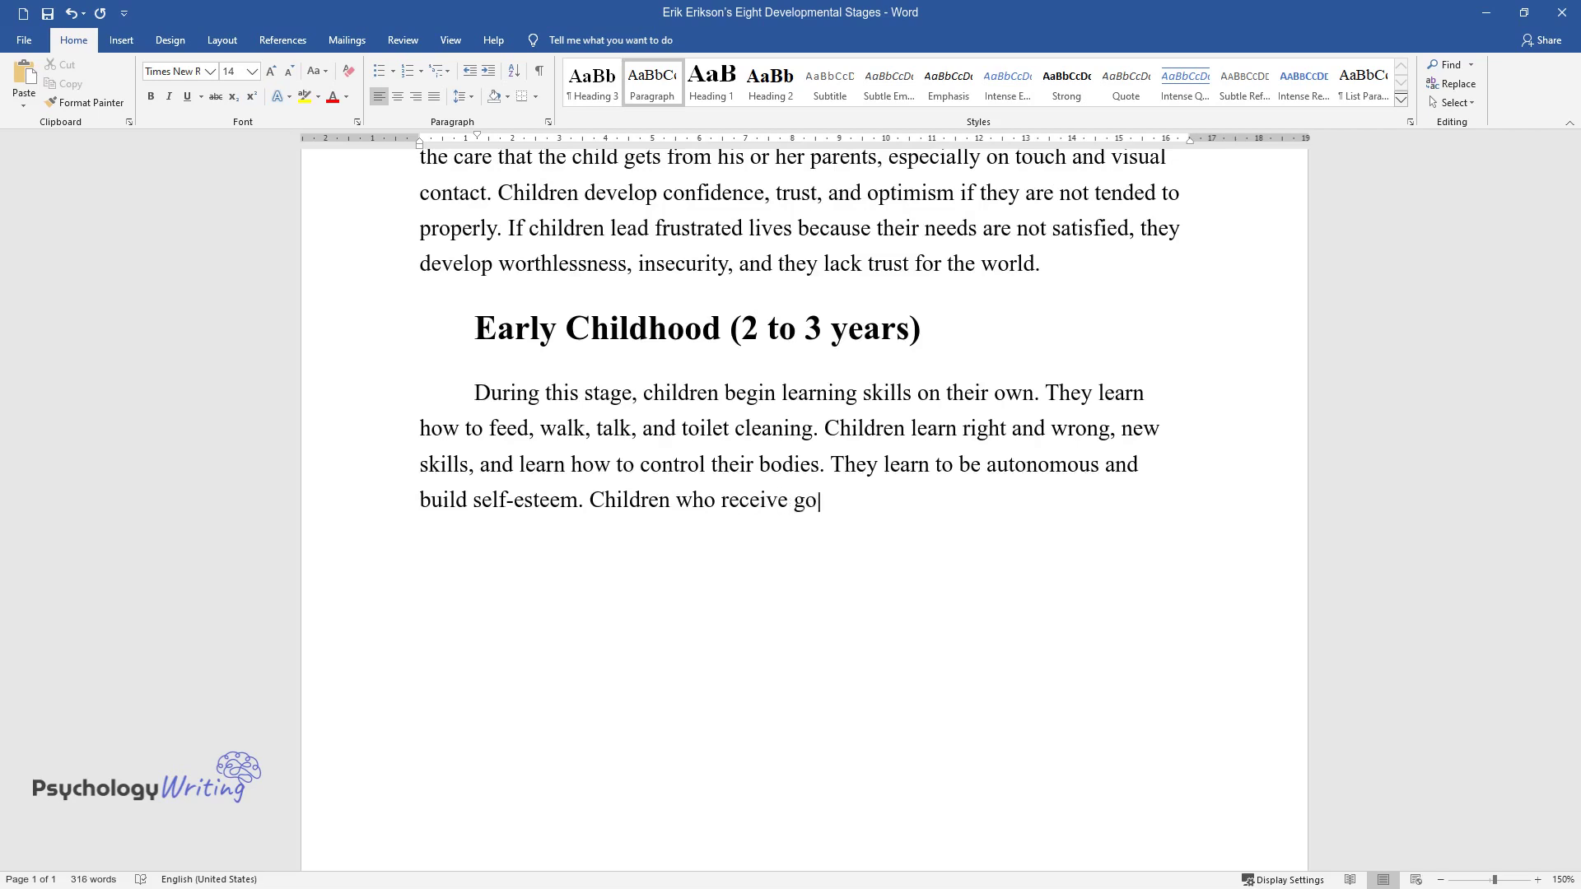
{"action": "type", "text": "od care are confident and prou"}
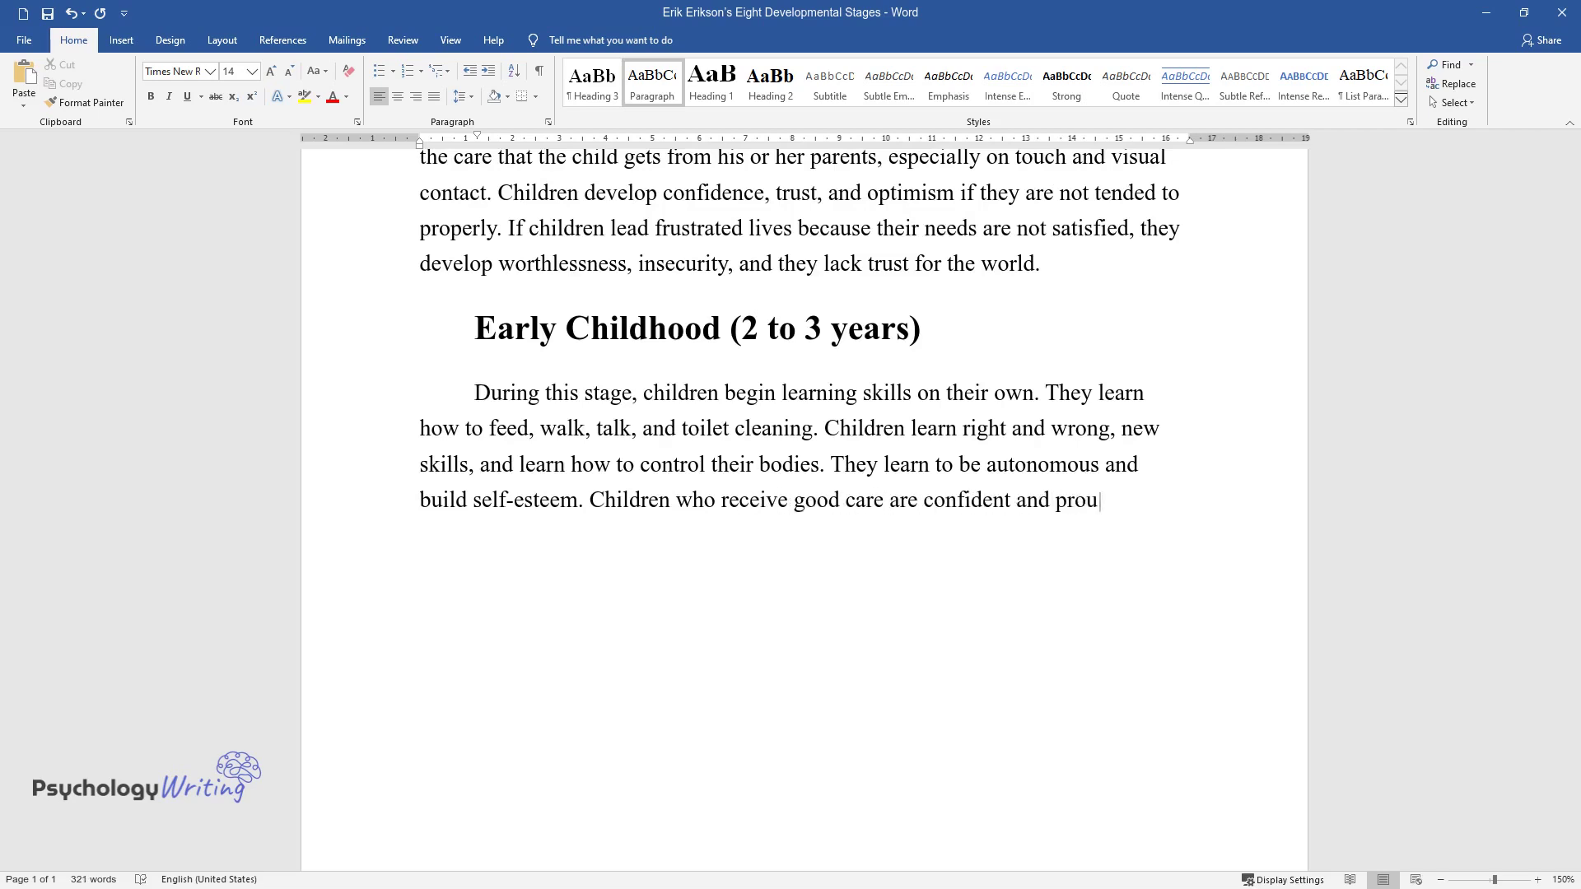
{"action": "type", "text": "d of themselves. During this st"}
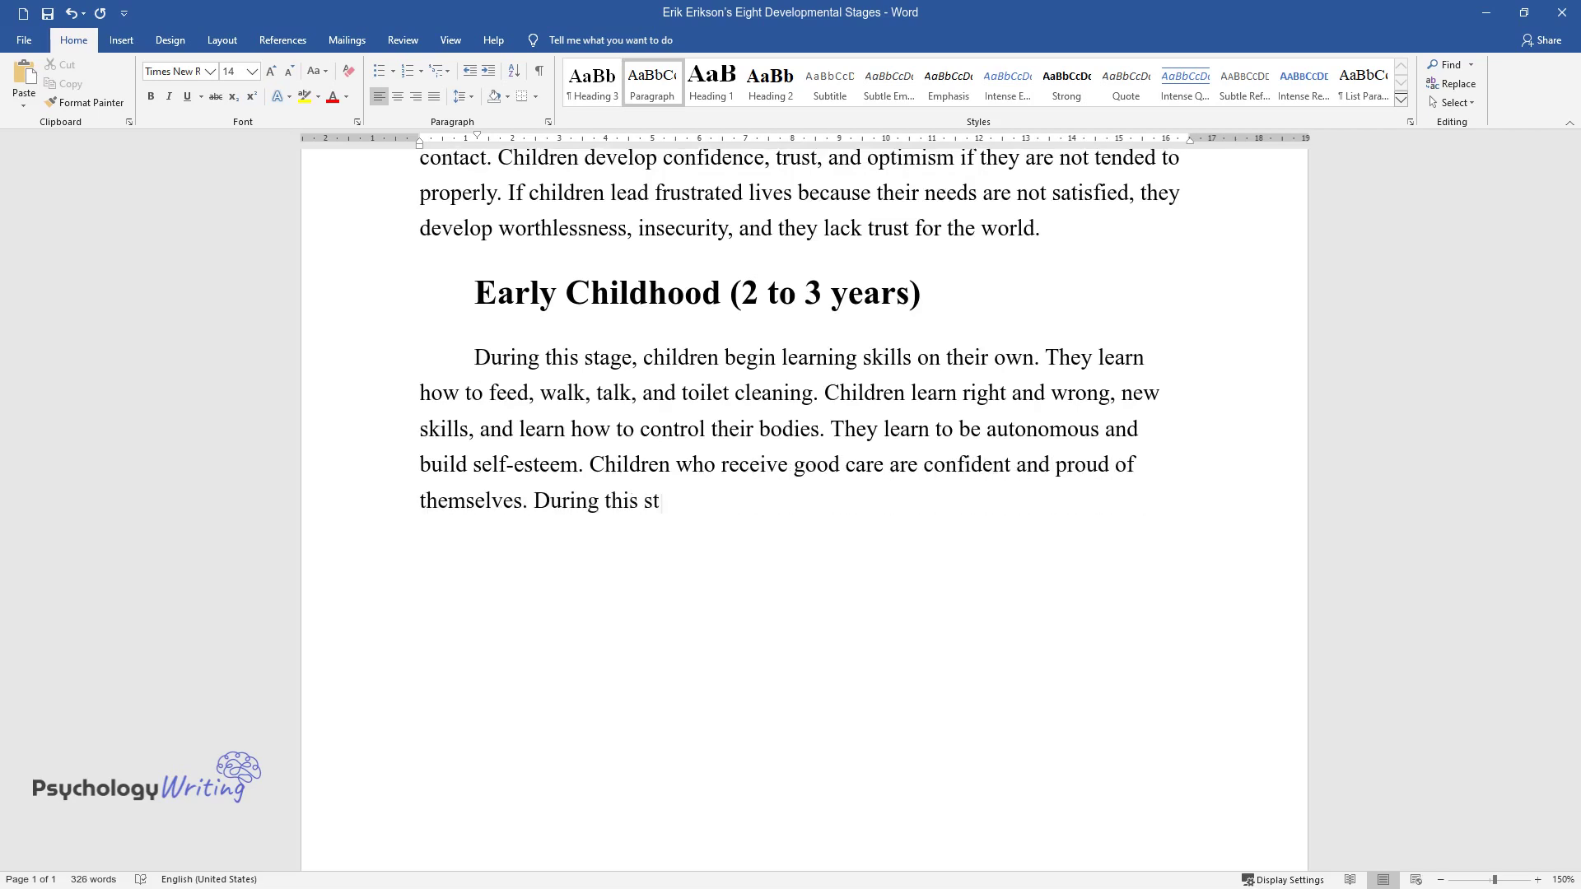
{"action": "type", "text": "age, children may be stubborn, "}
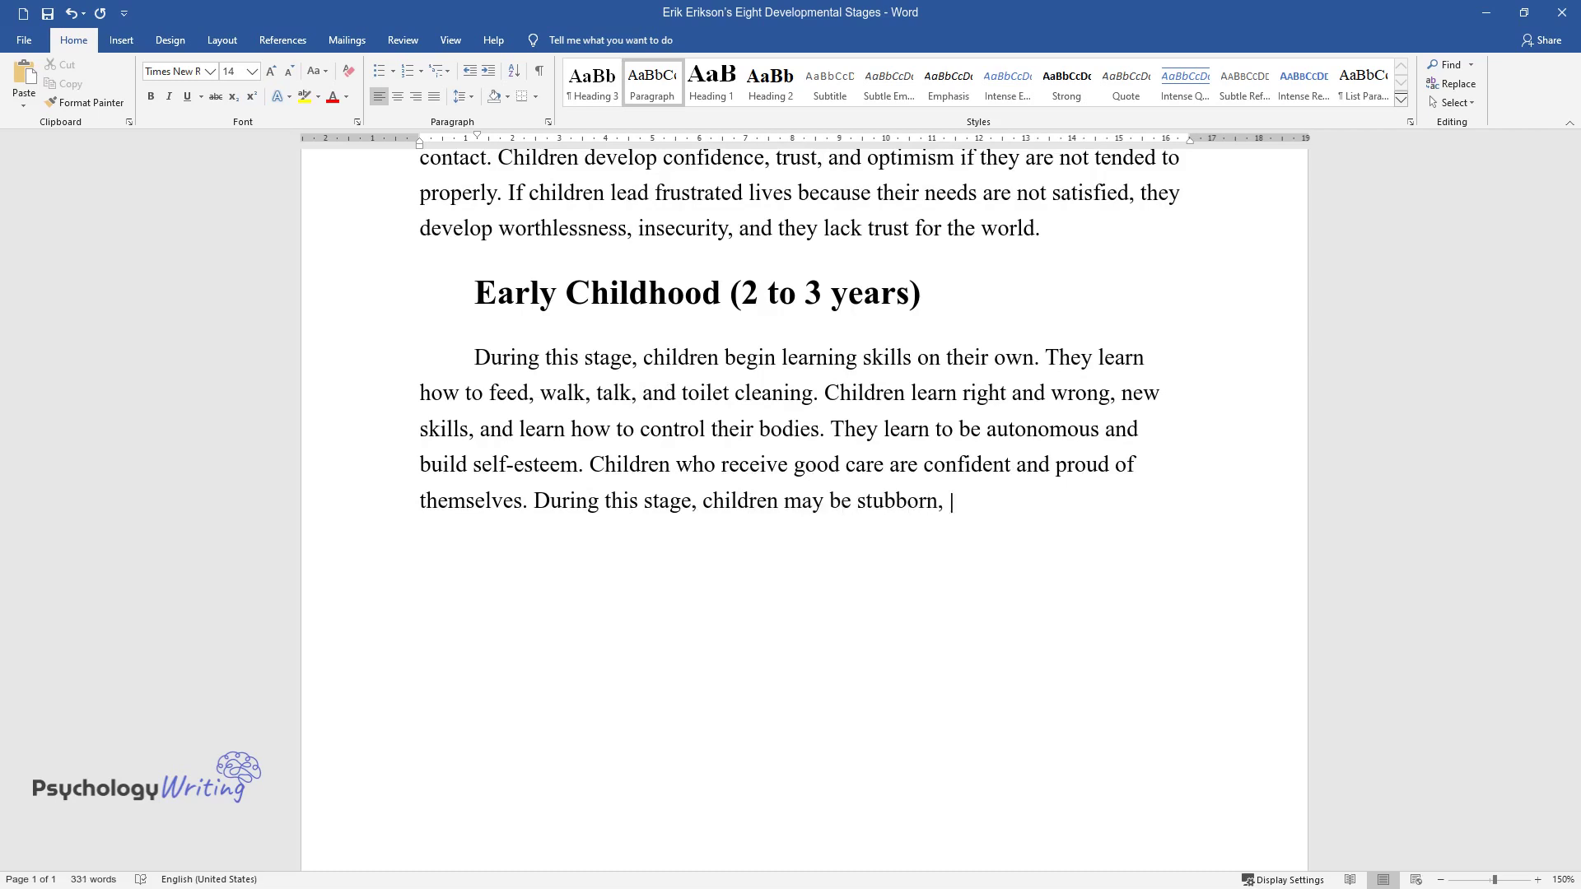
{"action": "type", "text": "defiant, and experience temper "}
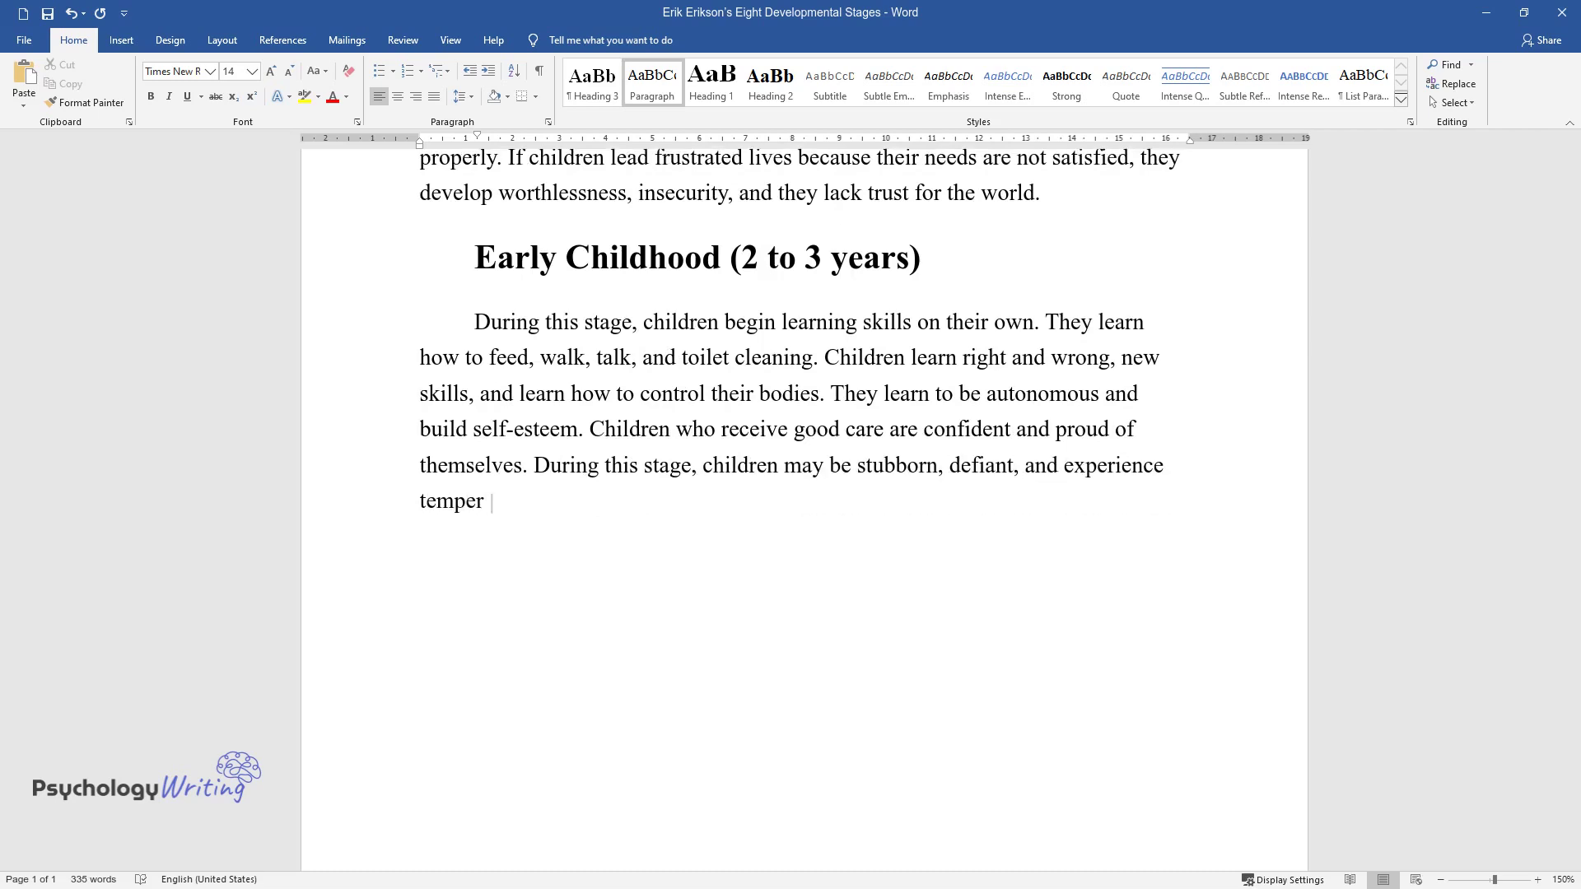
{"action": "type", "text": "tantrums. Inability to learn s"}
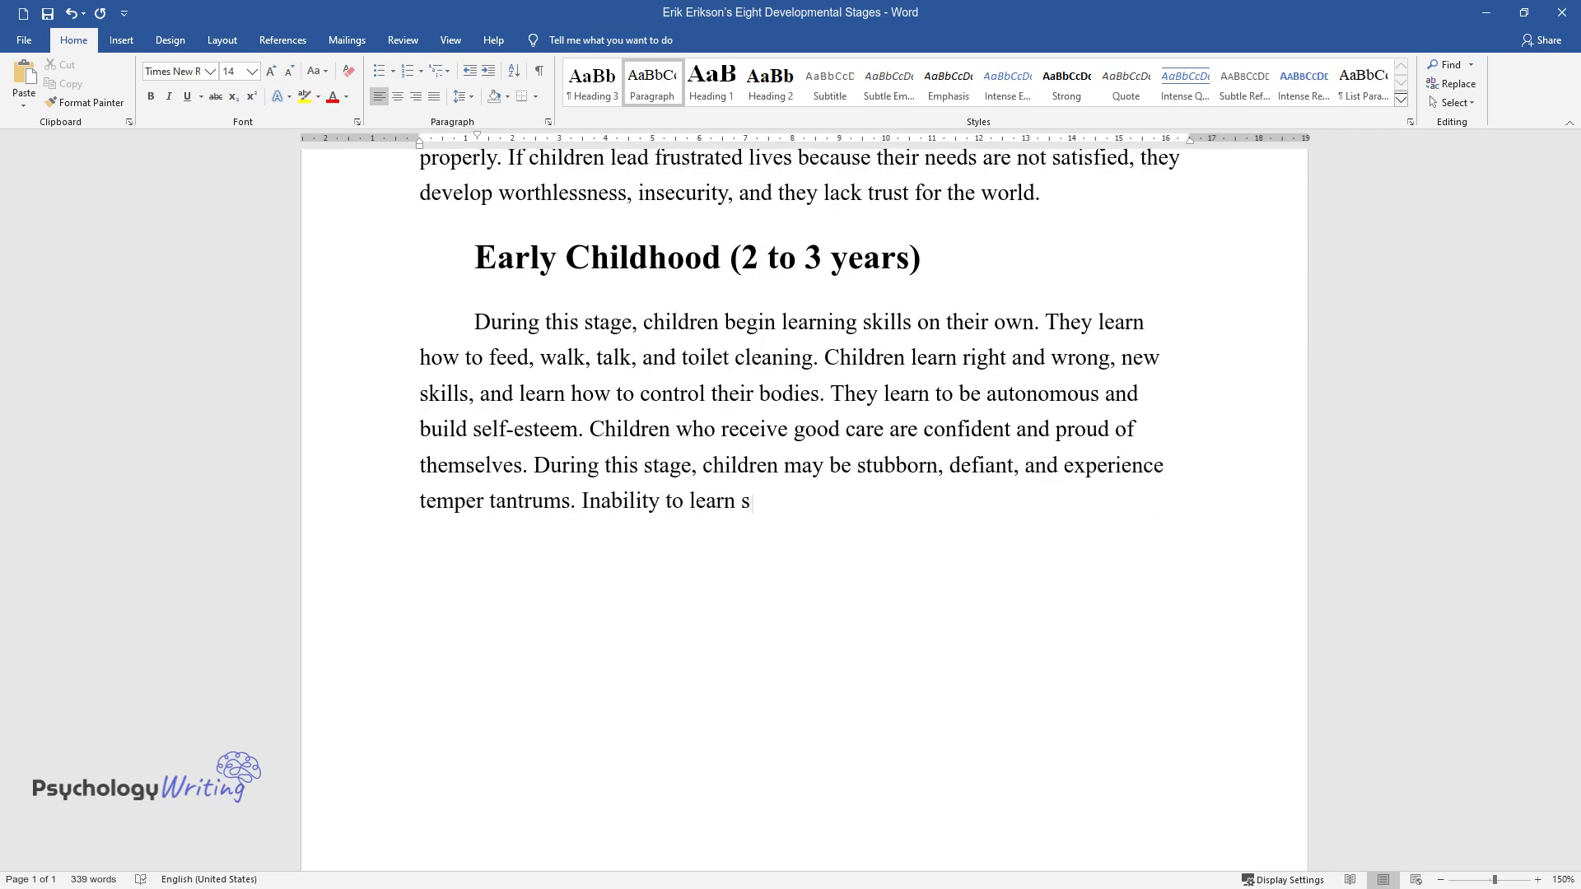
{"action": "type", "text": "ome skills creates a feeling of"}
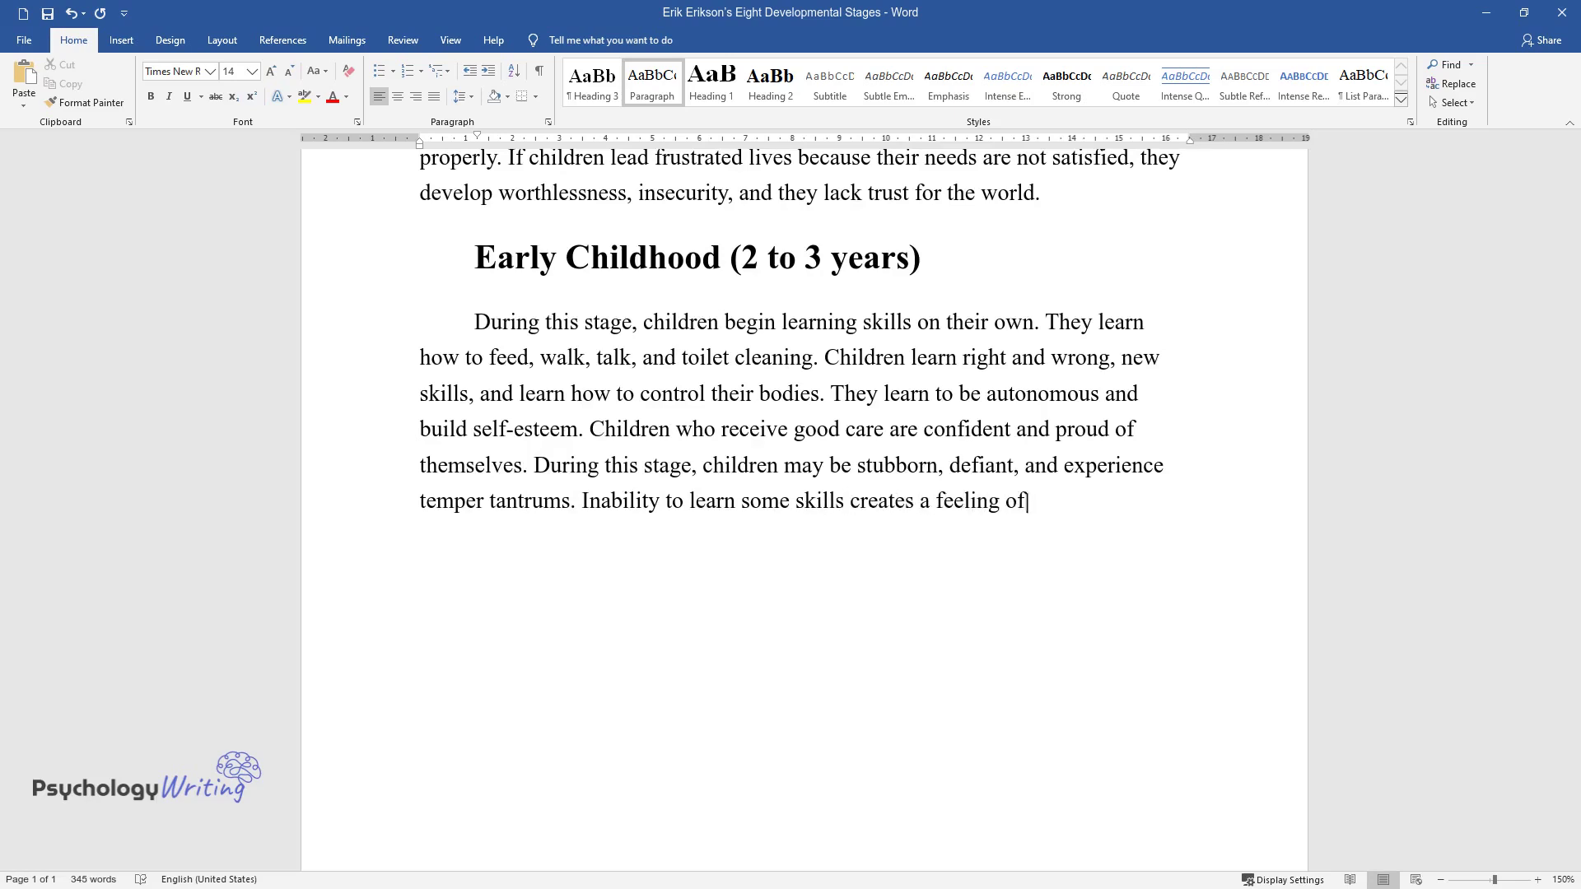
{"action": "type", "text": " shame and low esteem. Relation"}
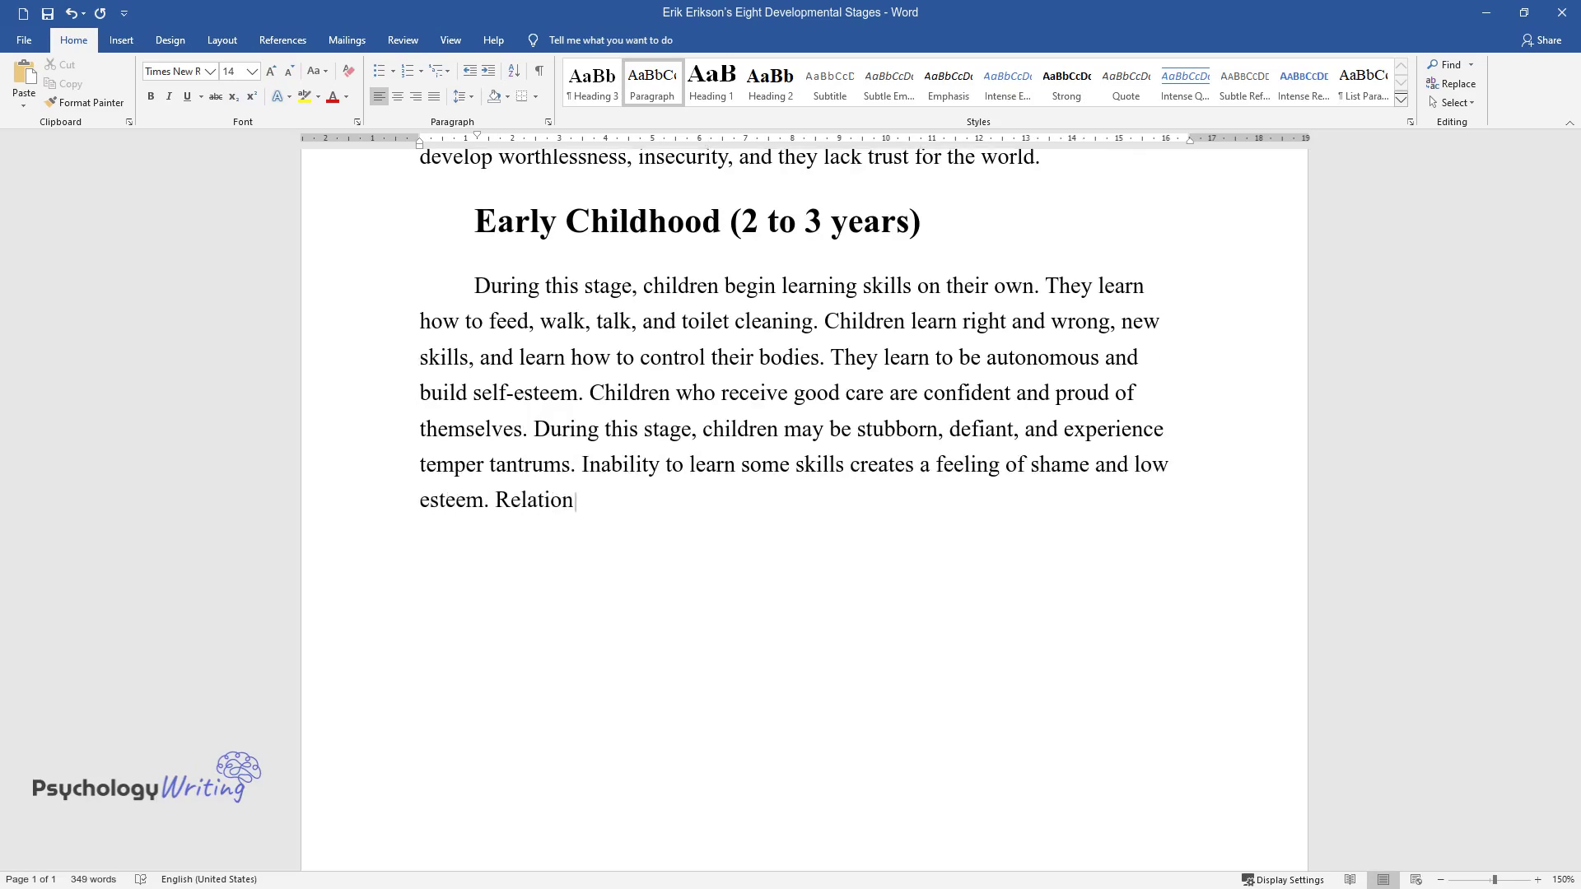
{"action": "type", "text": "ship between parents and child"}
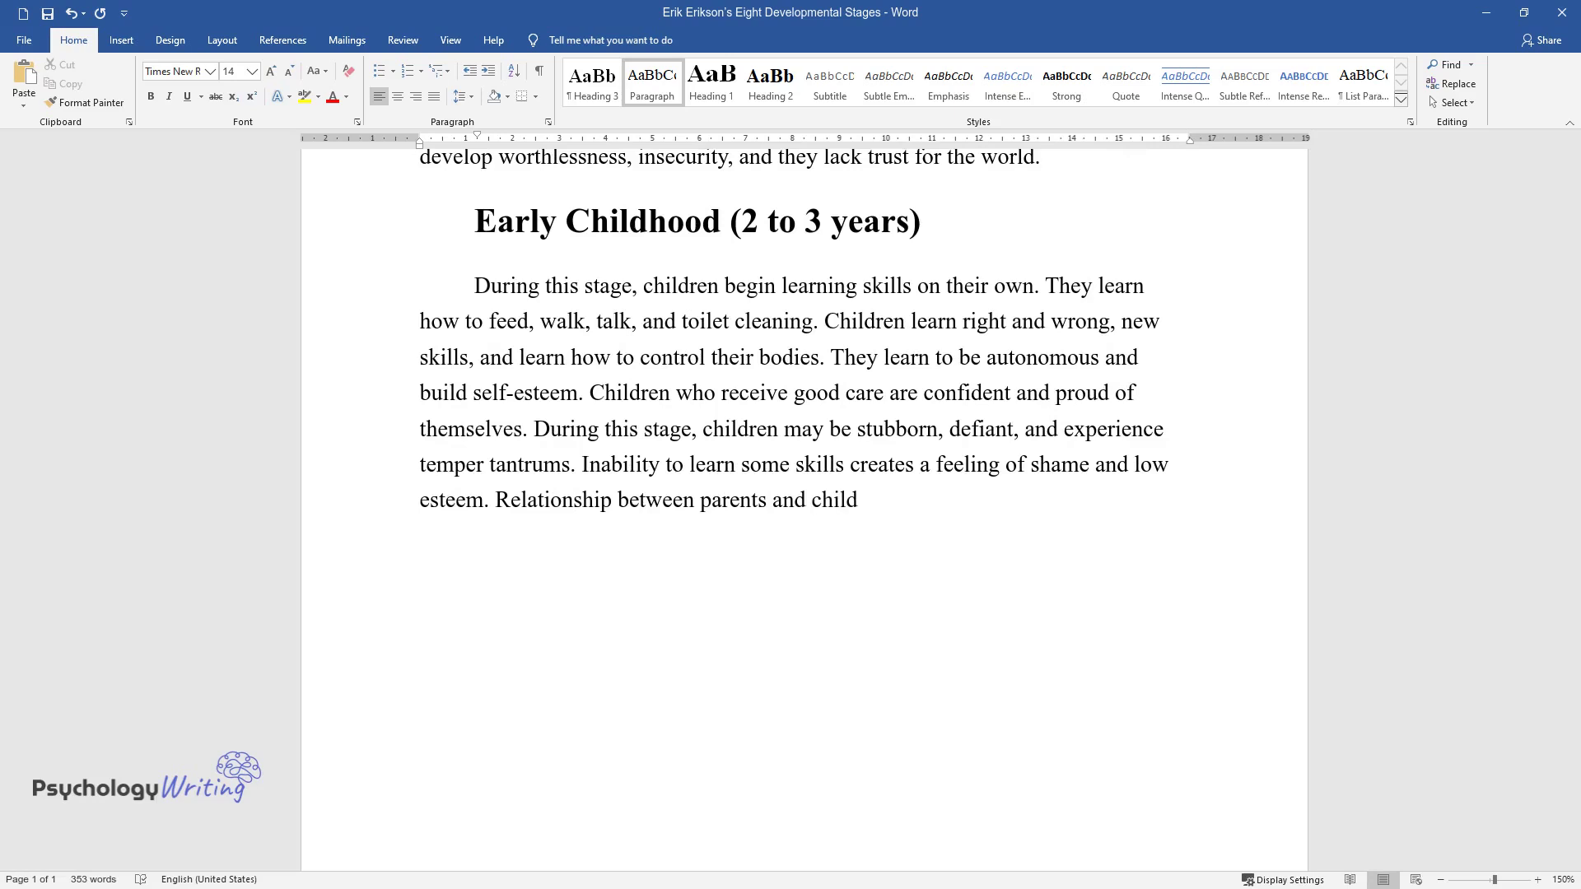
{"action": "type", "text": "ren is very important."}
{"action": "key", "text": "Return"}
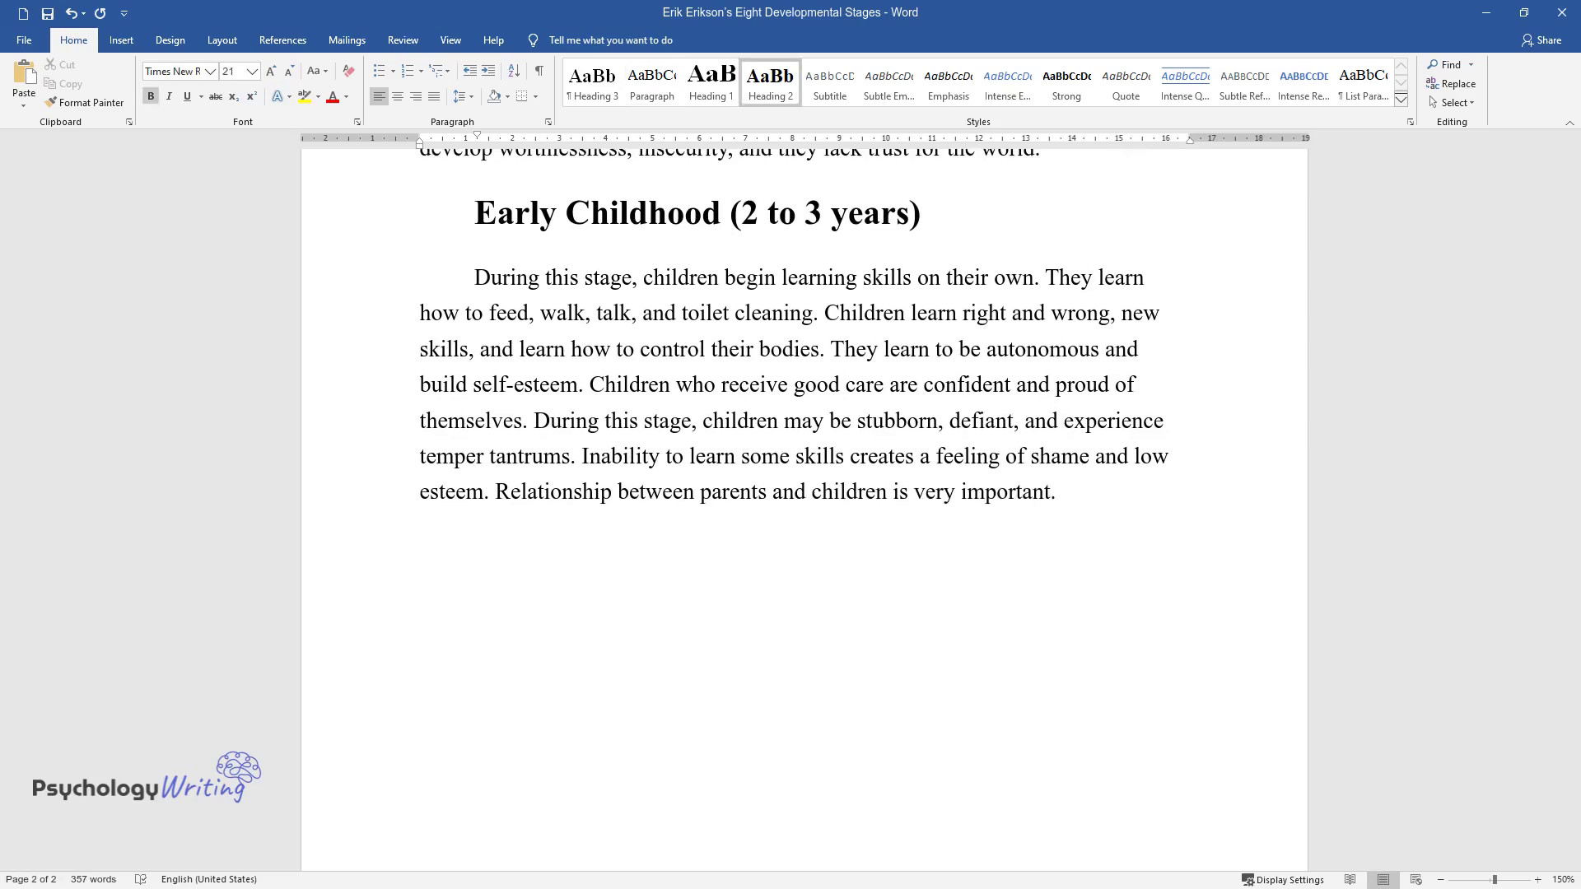
- Add the 'Preschoolers (3 to 5 years)' heading and its paragraph on initiative, purpose and guilt
{"action": "type", "text": "Preschoolers (3"}
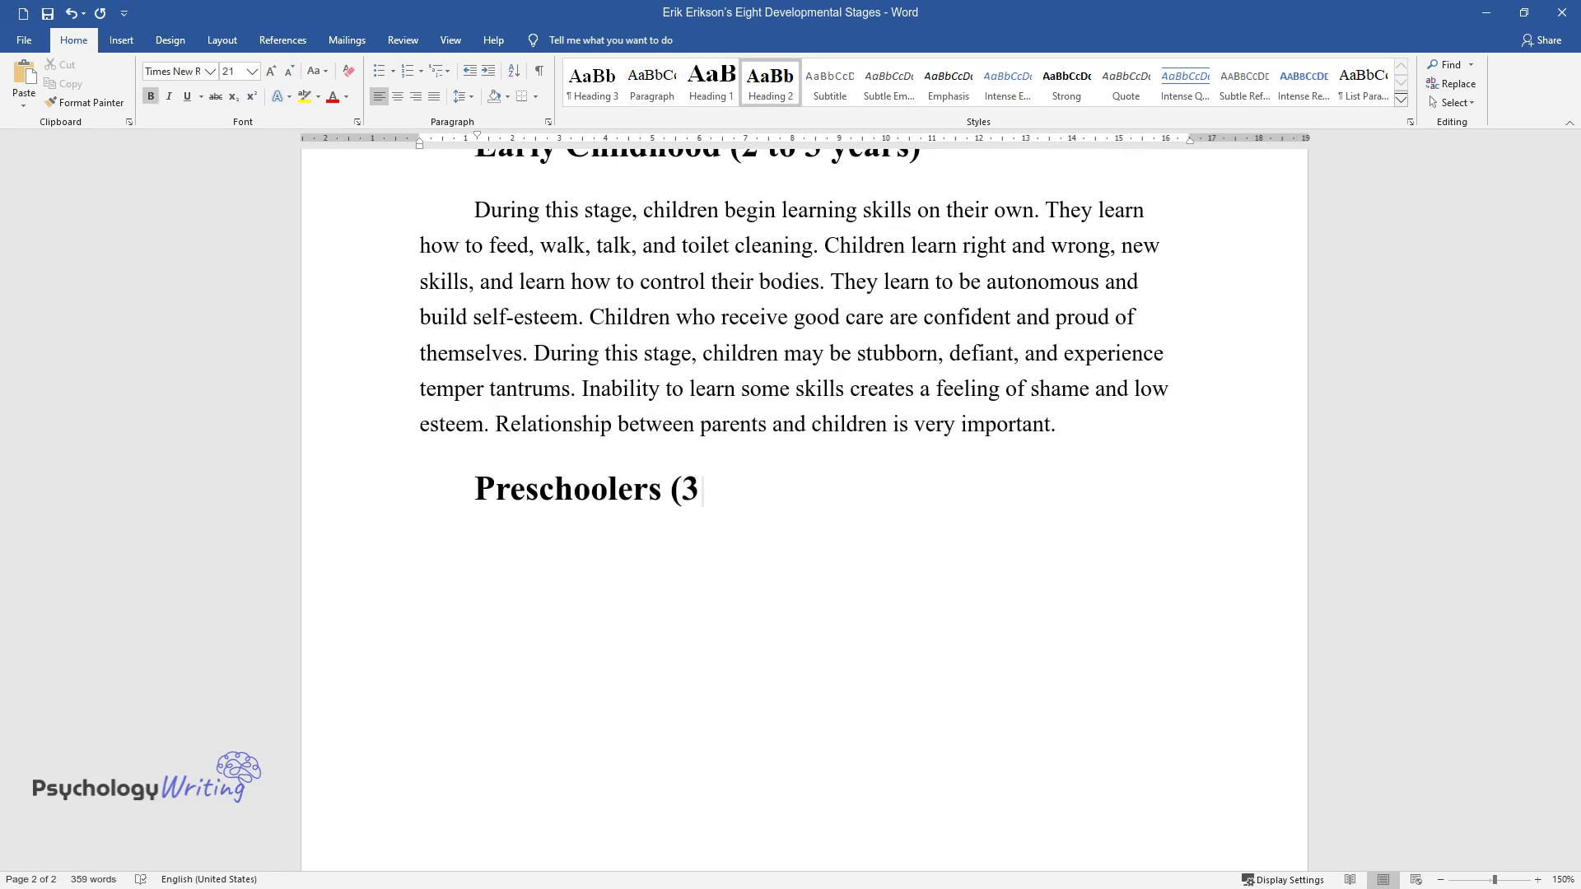
{"action": "type", "text": " to 5 years)"}
{"action": "key", "text": "Return"}
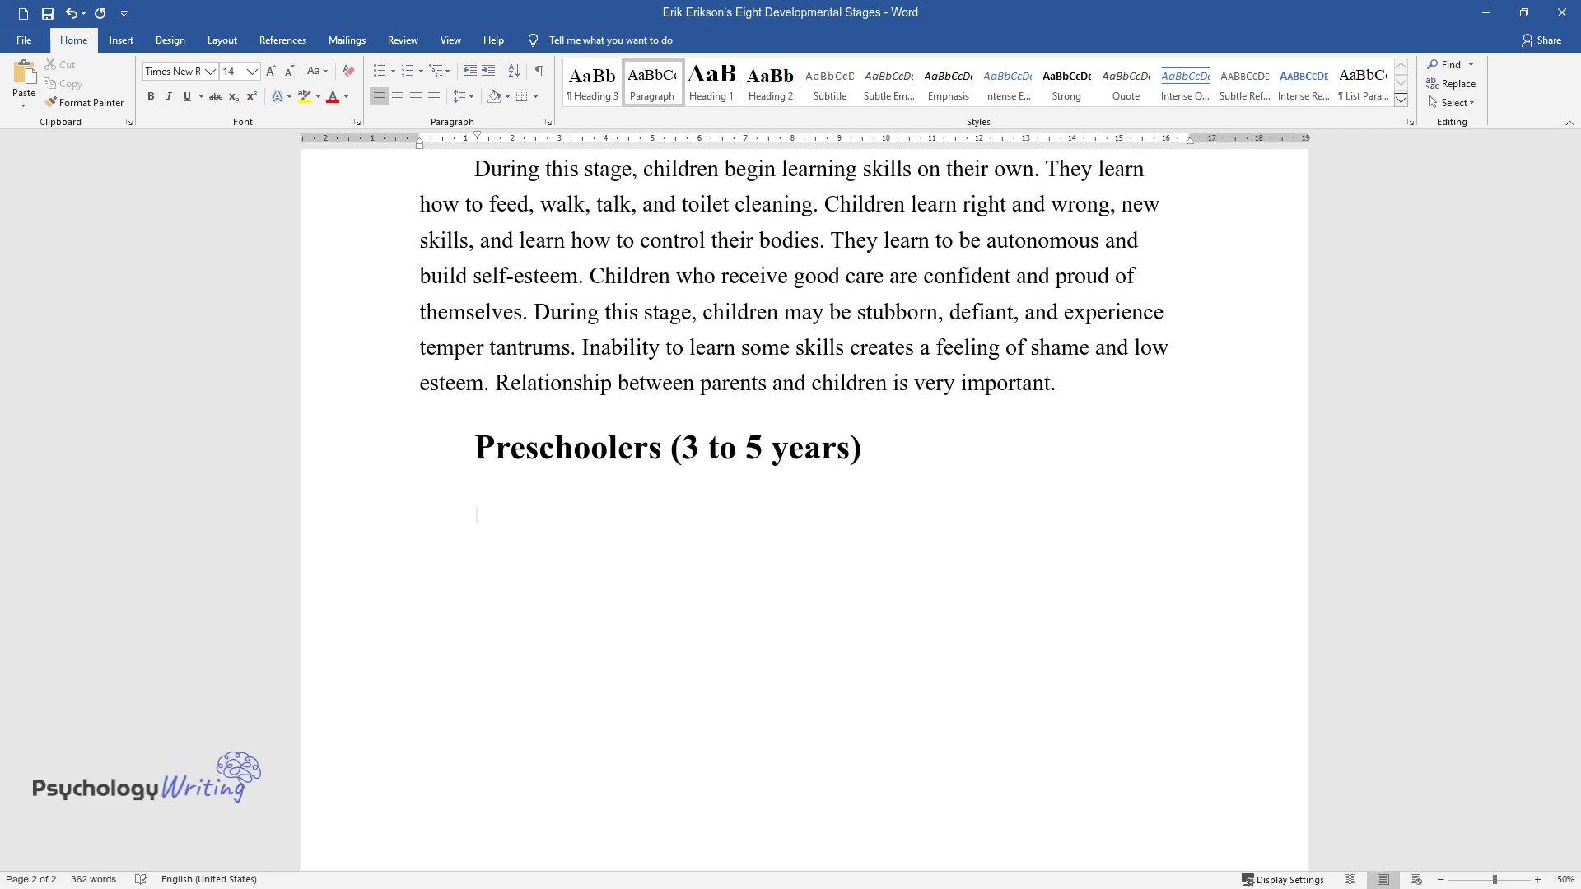
{"action": "type", "text": "During this stage, c"}
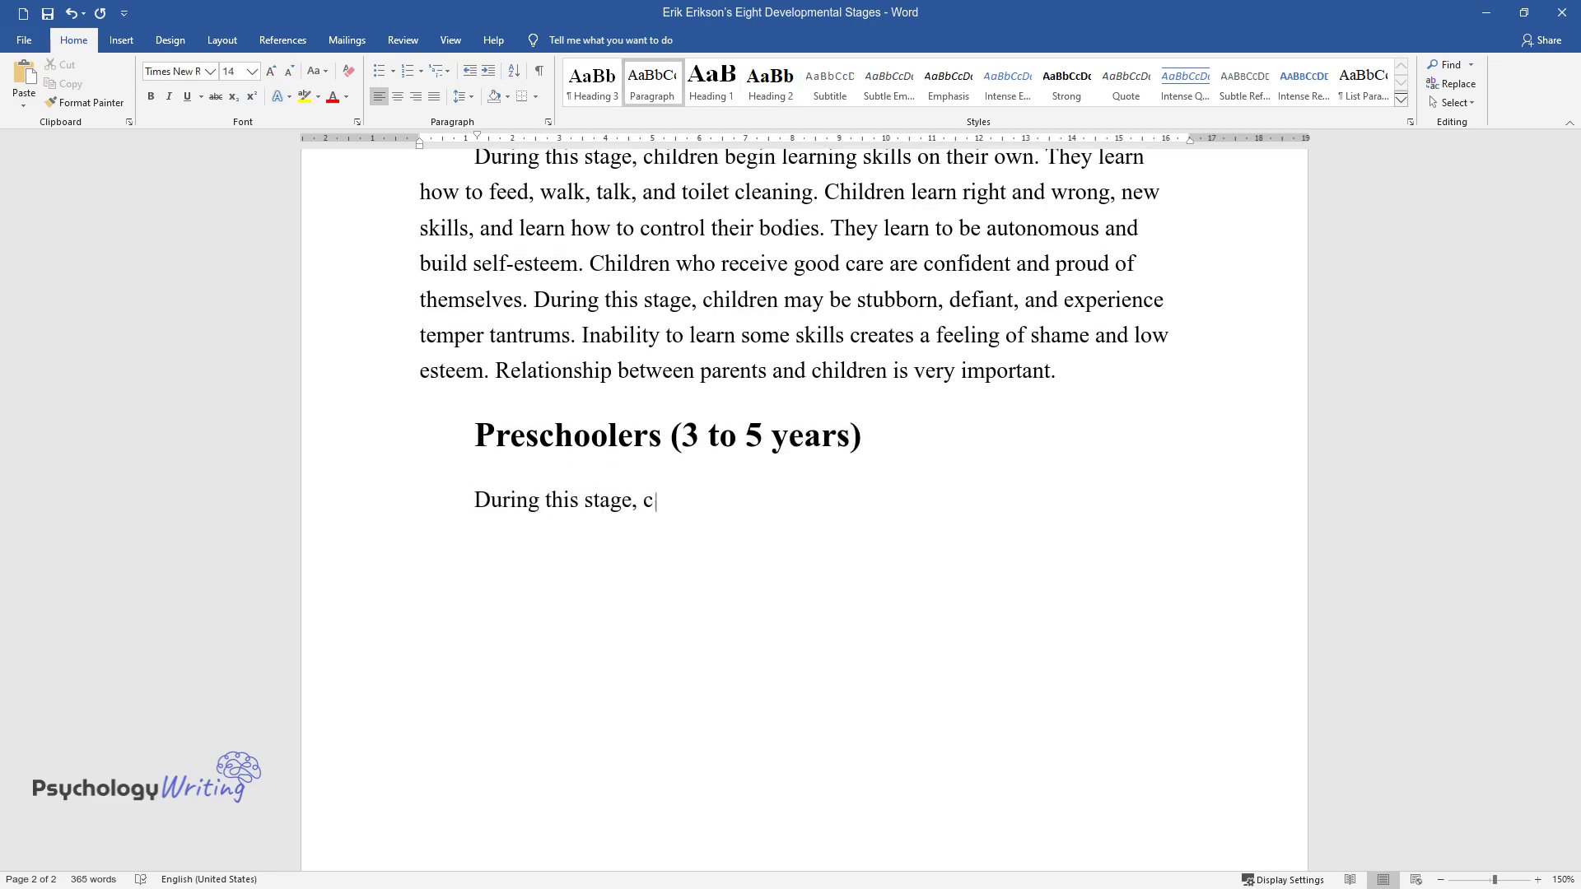
{"action": "type", "text": "hildren show the desire of imitat"}
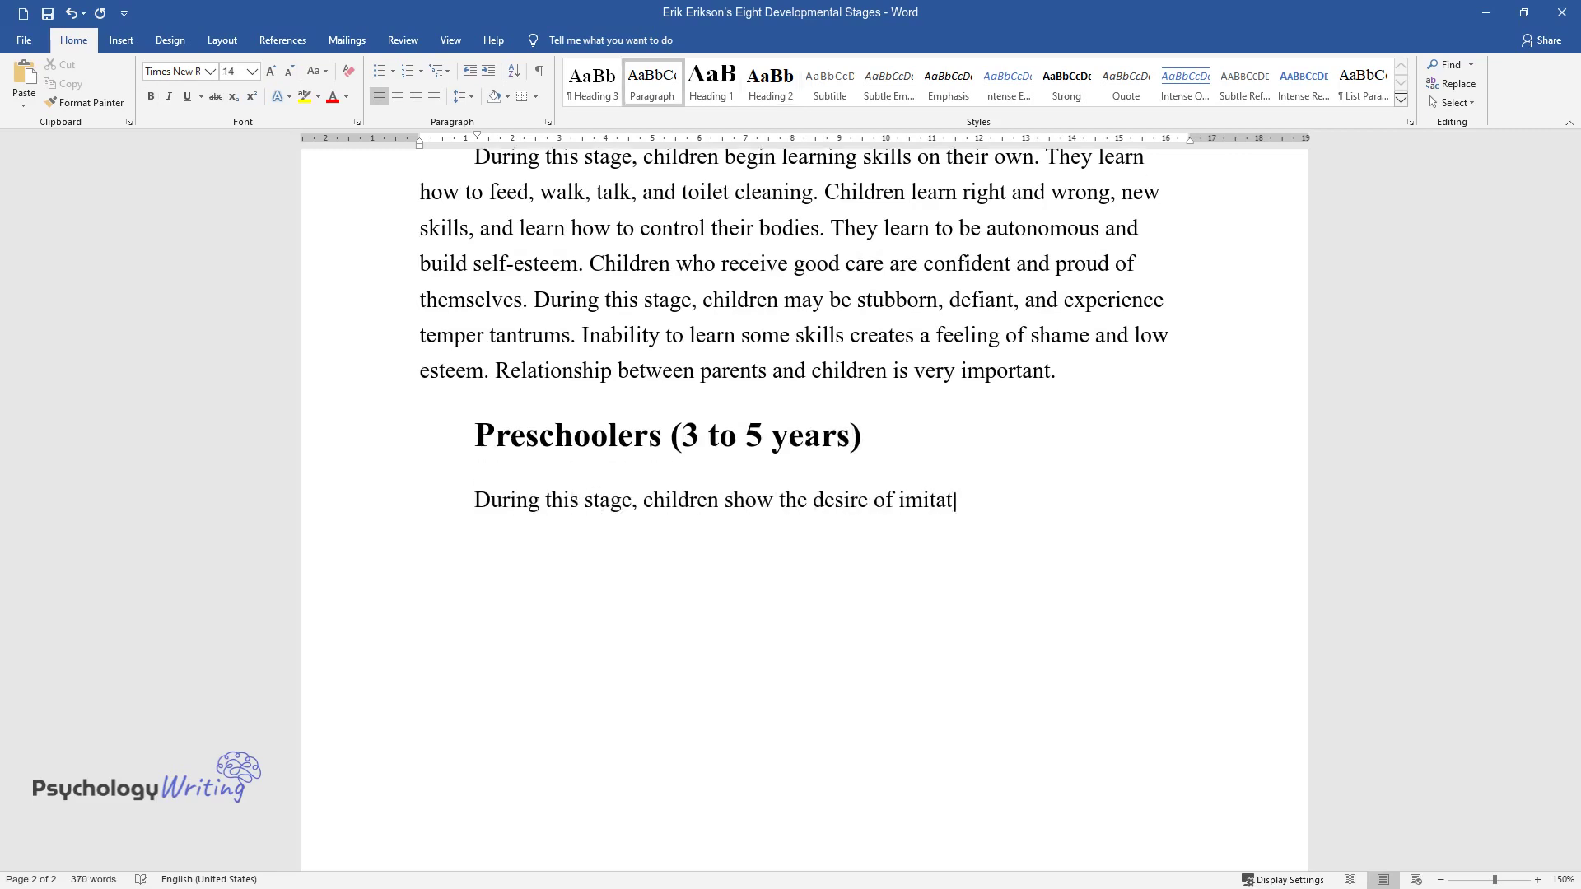
{"action": "type", "text": "ing activities done by adults and "}
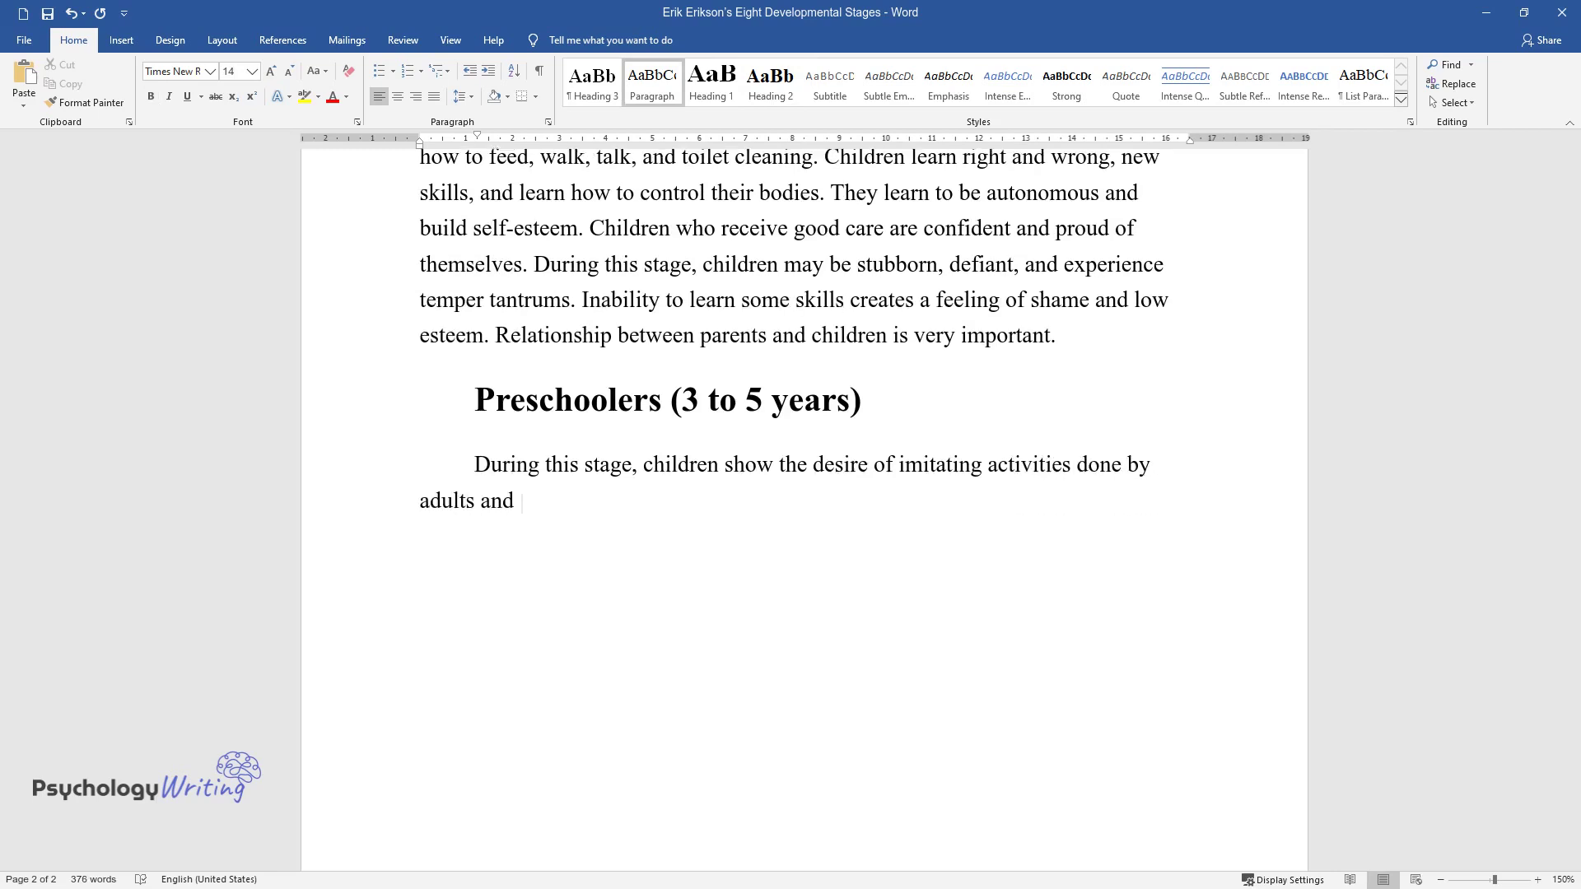
{"action": "type", "text": "take the initiative of creating p"}
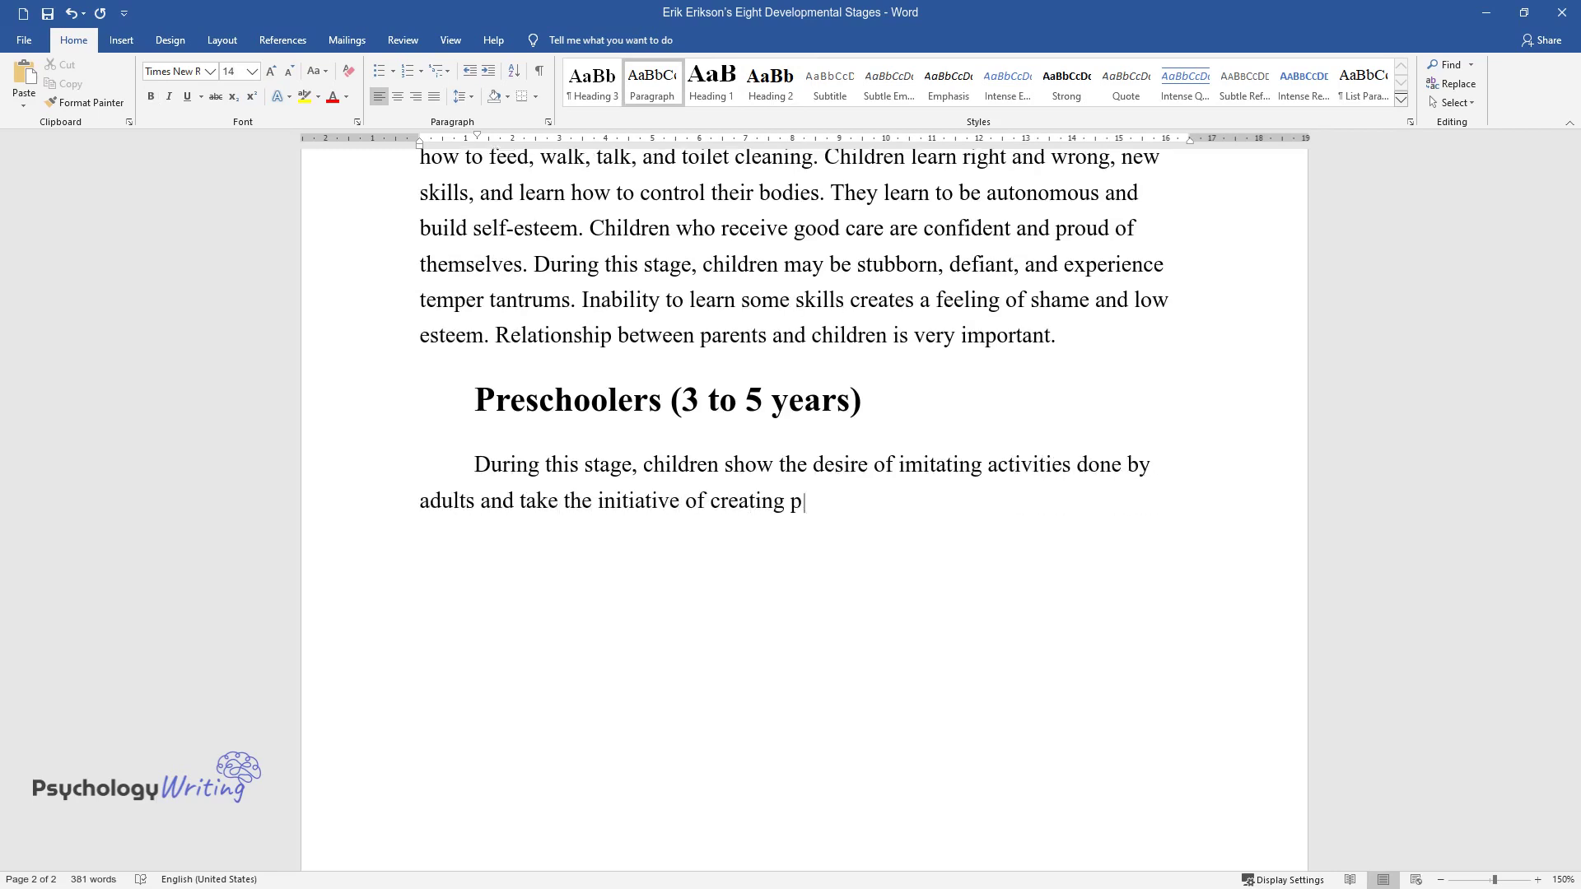
{"action": "type", "text": "lays. Children make stories using"}
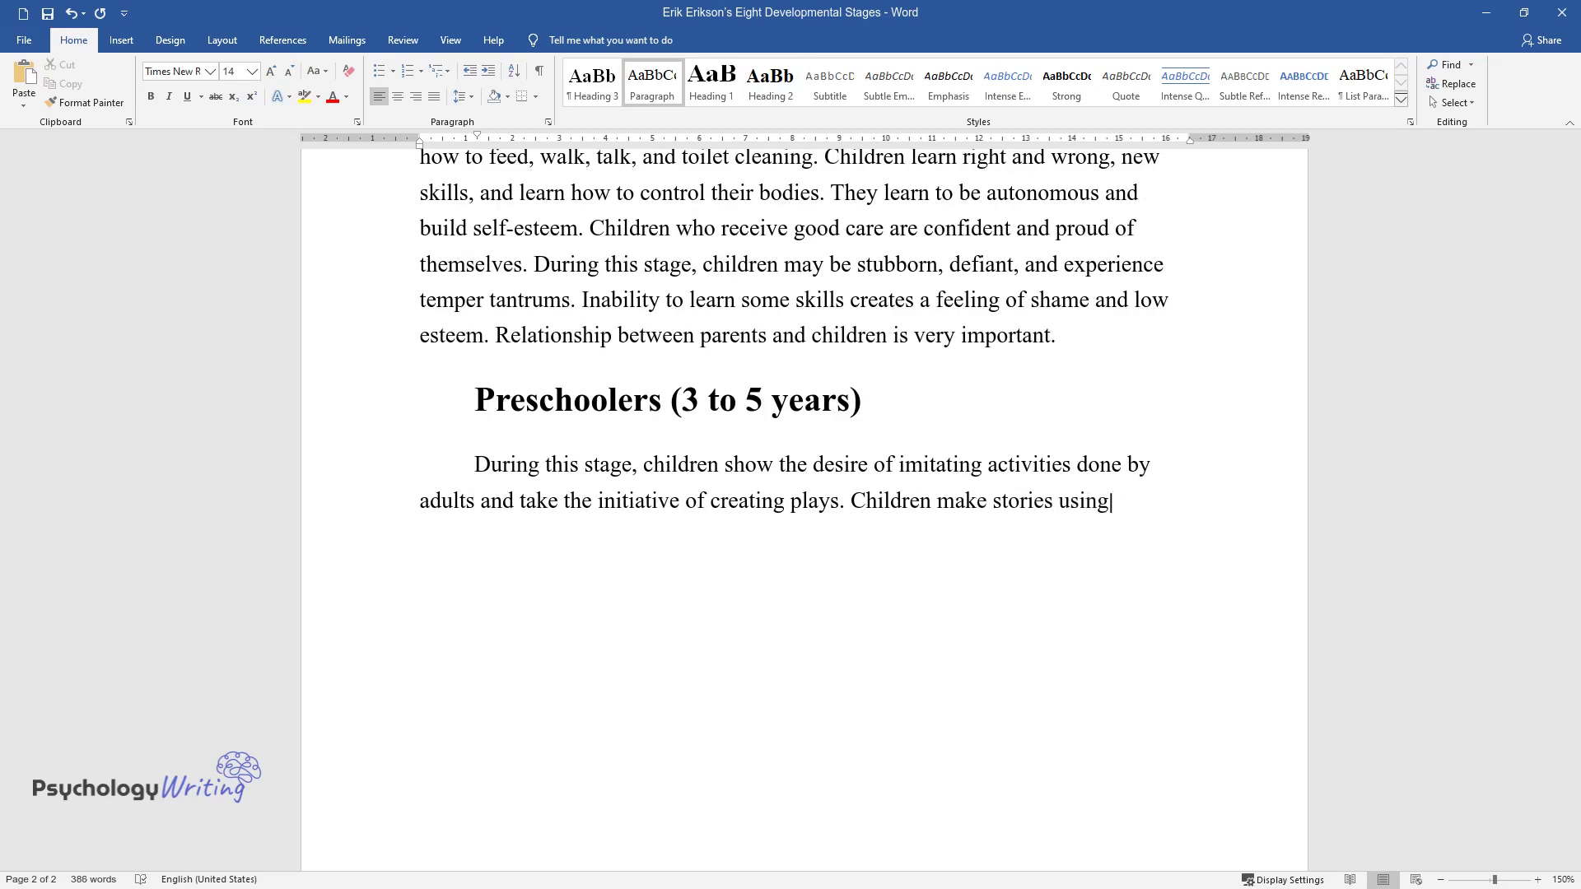
{"action": "type", "text": " toy phones, miniature cars and pe"}
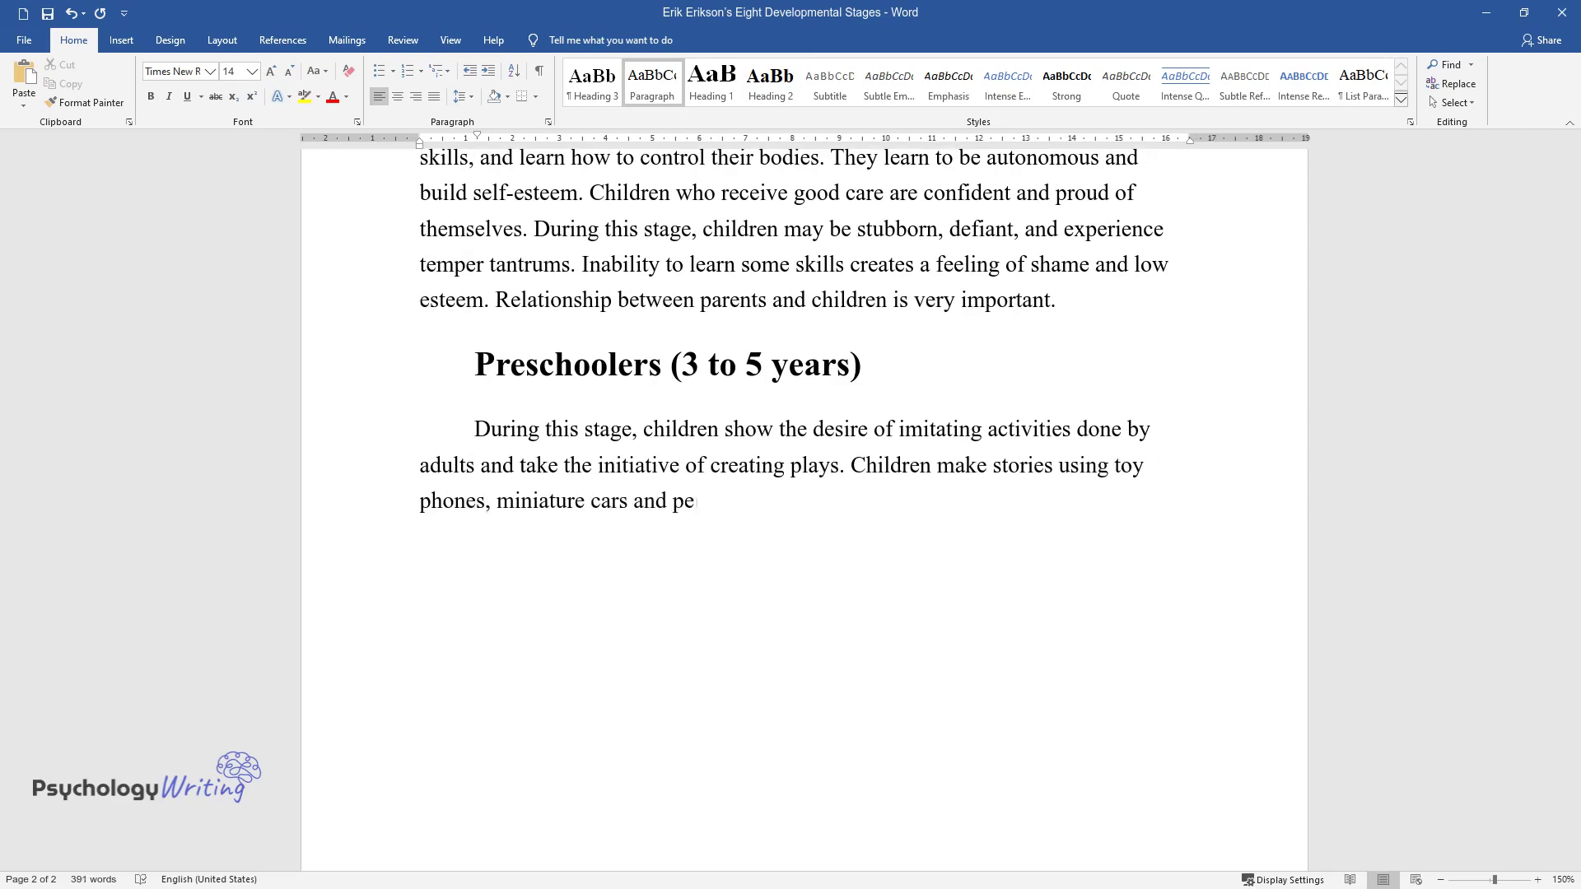
{"action": "type", "text": "rform blueprint tests to determin"}
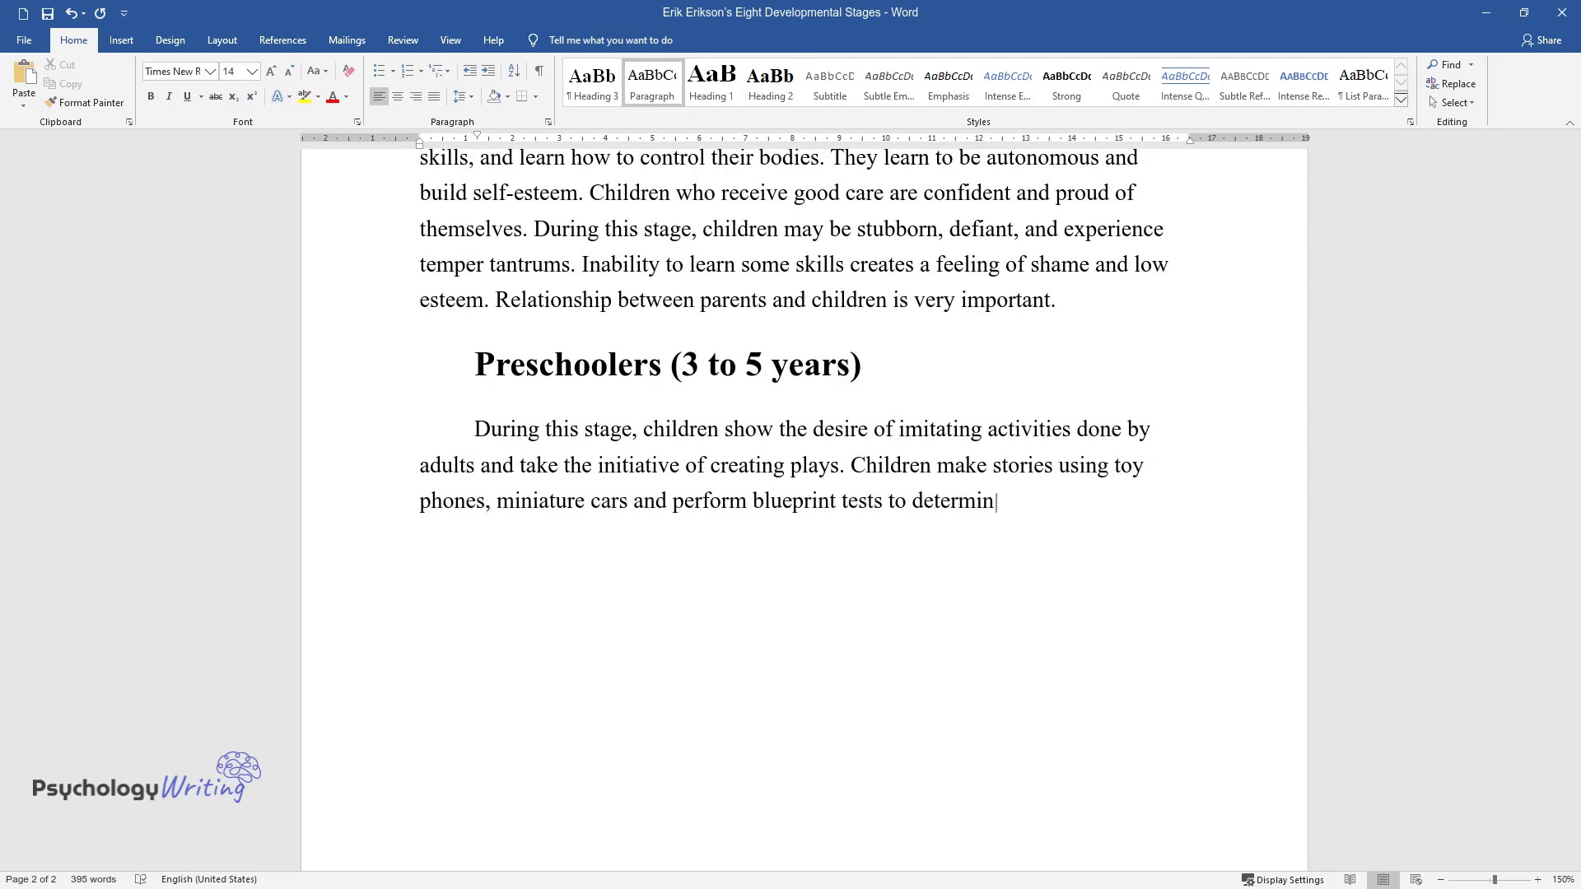
{"action": "type", "text": "e what they believe to be the sig"}
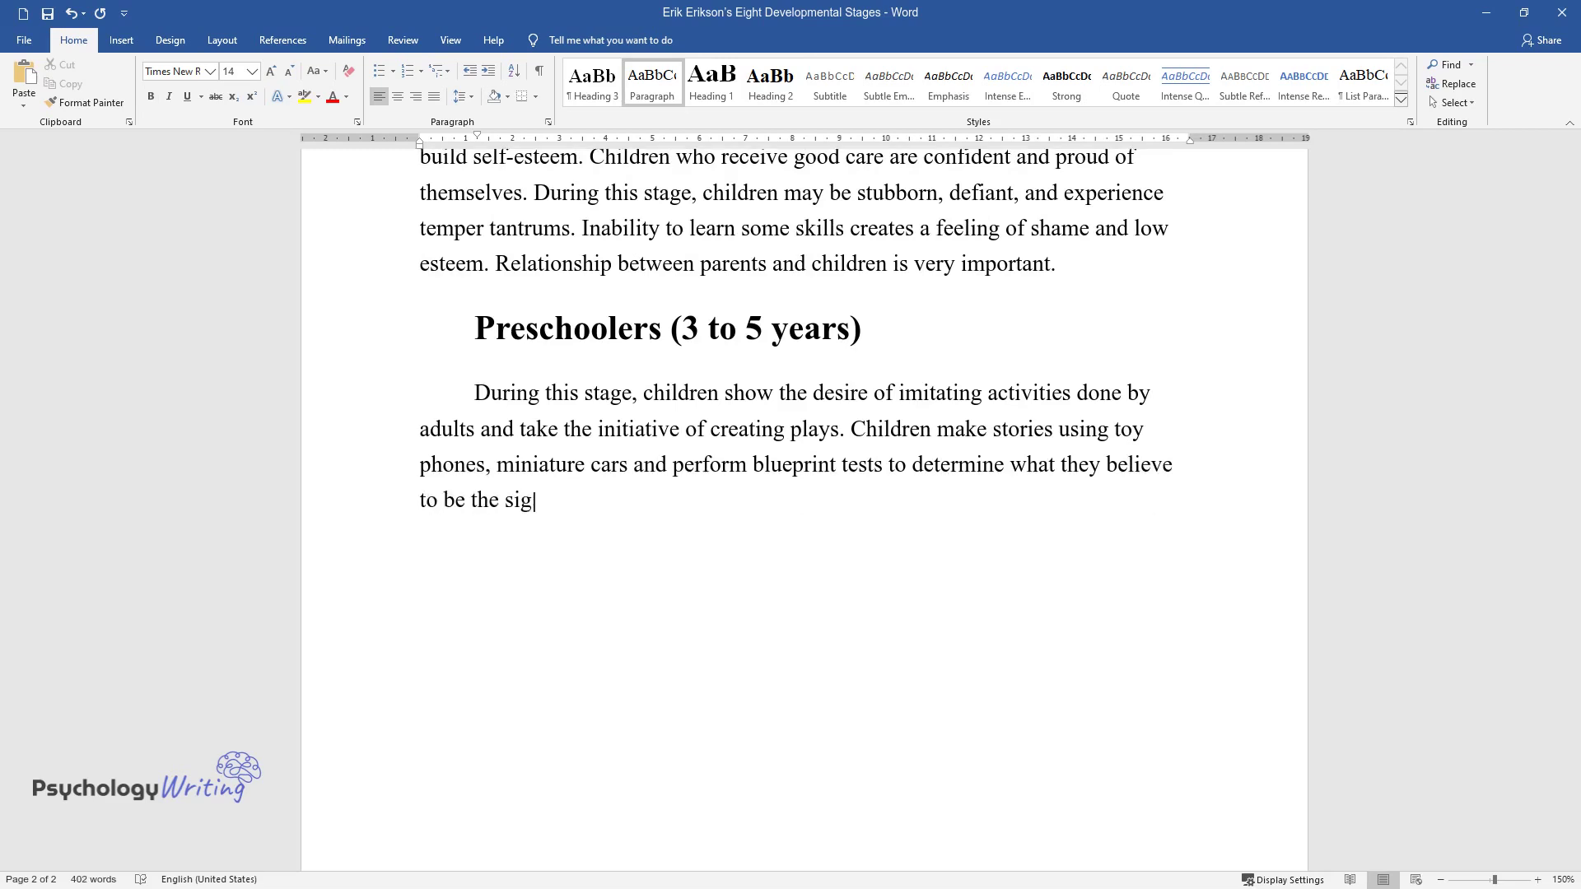
{"action": "type", "text": "nificance of an adult. Children be"}
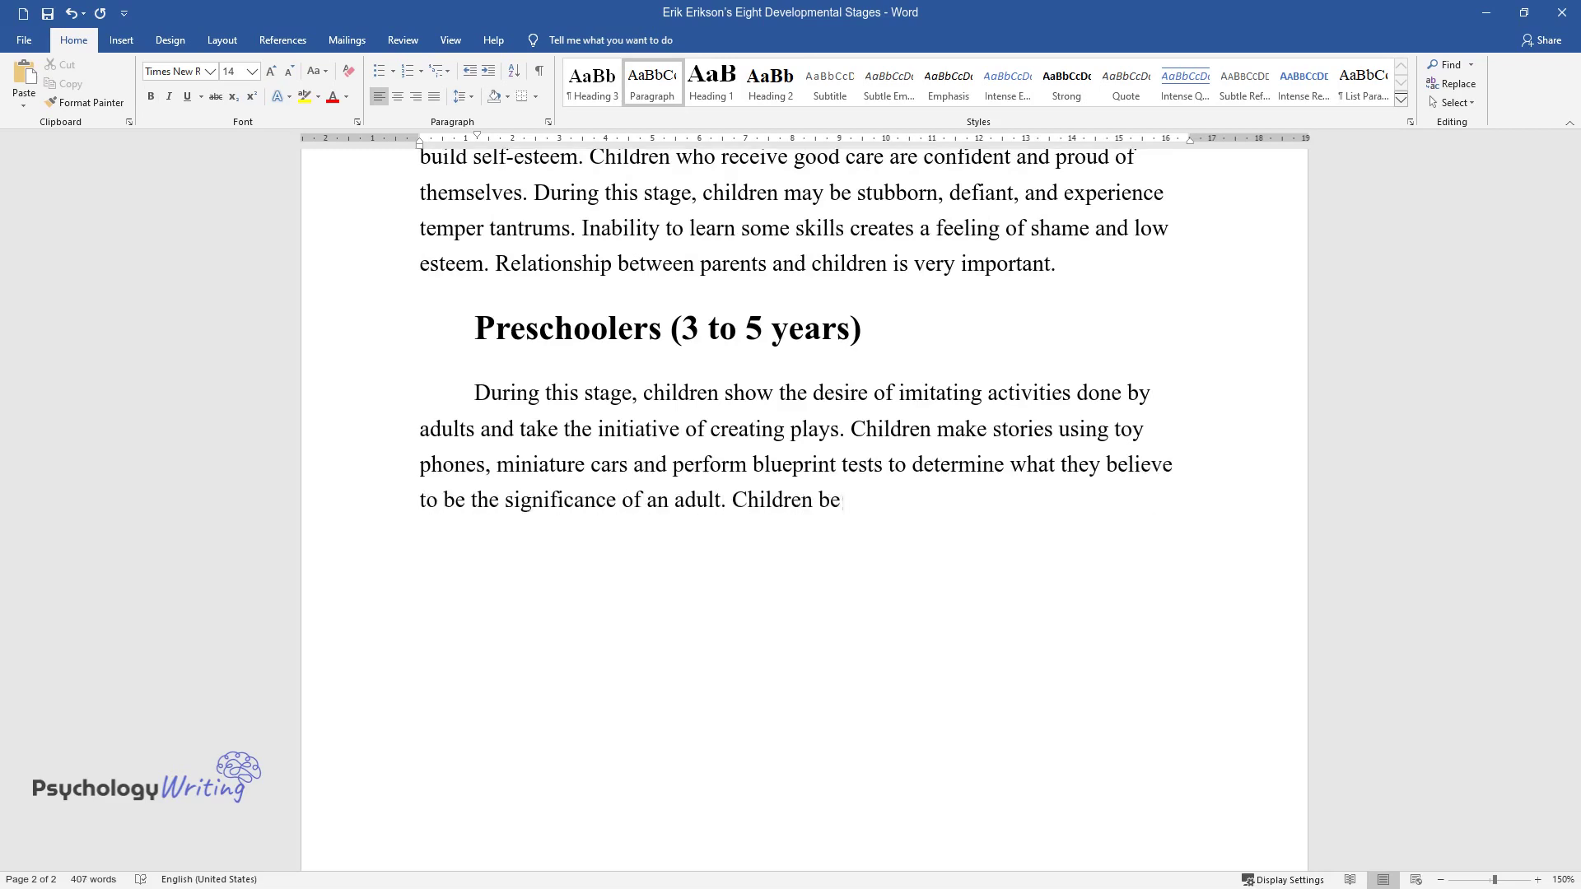
{"action": "type", "text": "gin using the term “why” in an ef"}
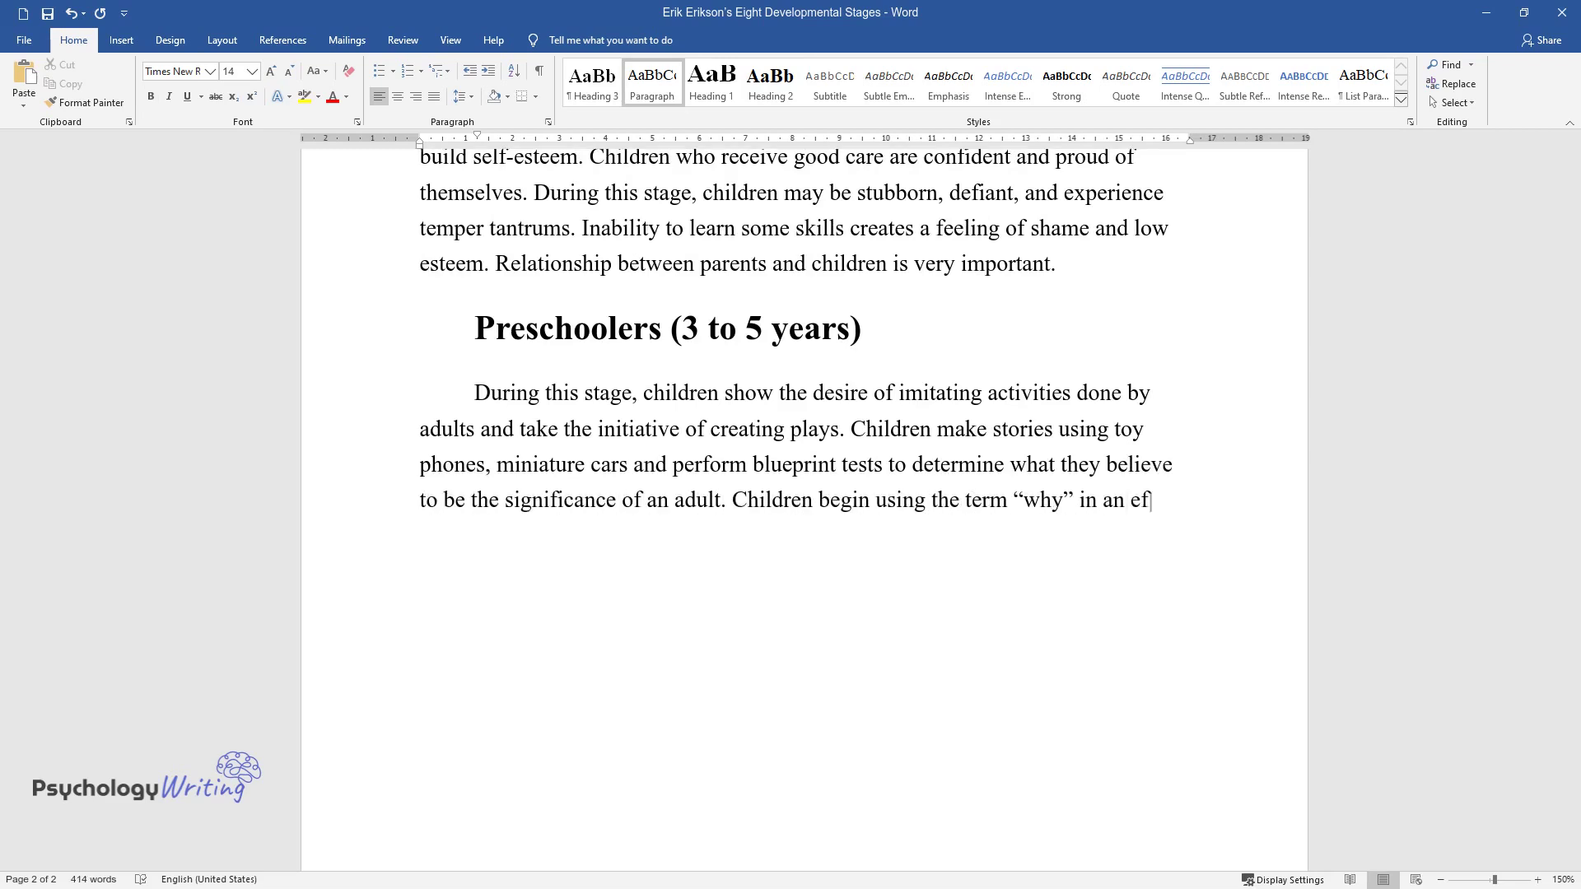
{"action": "type", "text": "fort to discover the world. Child"}
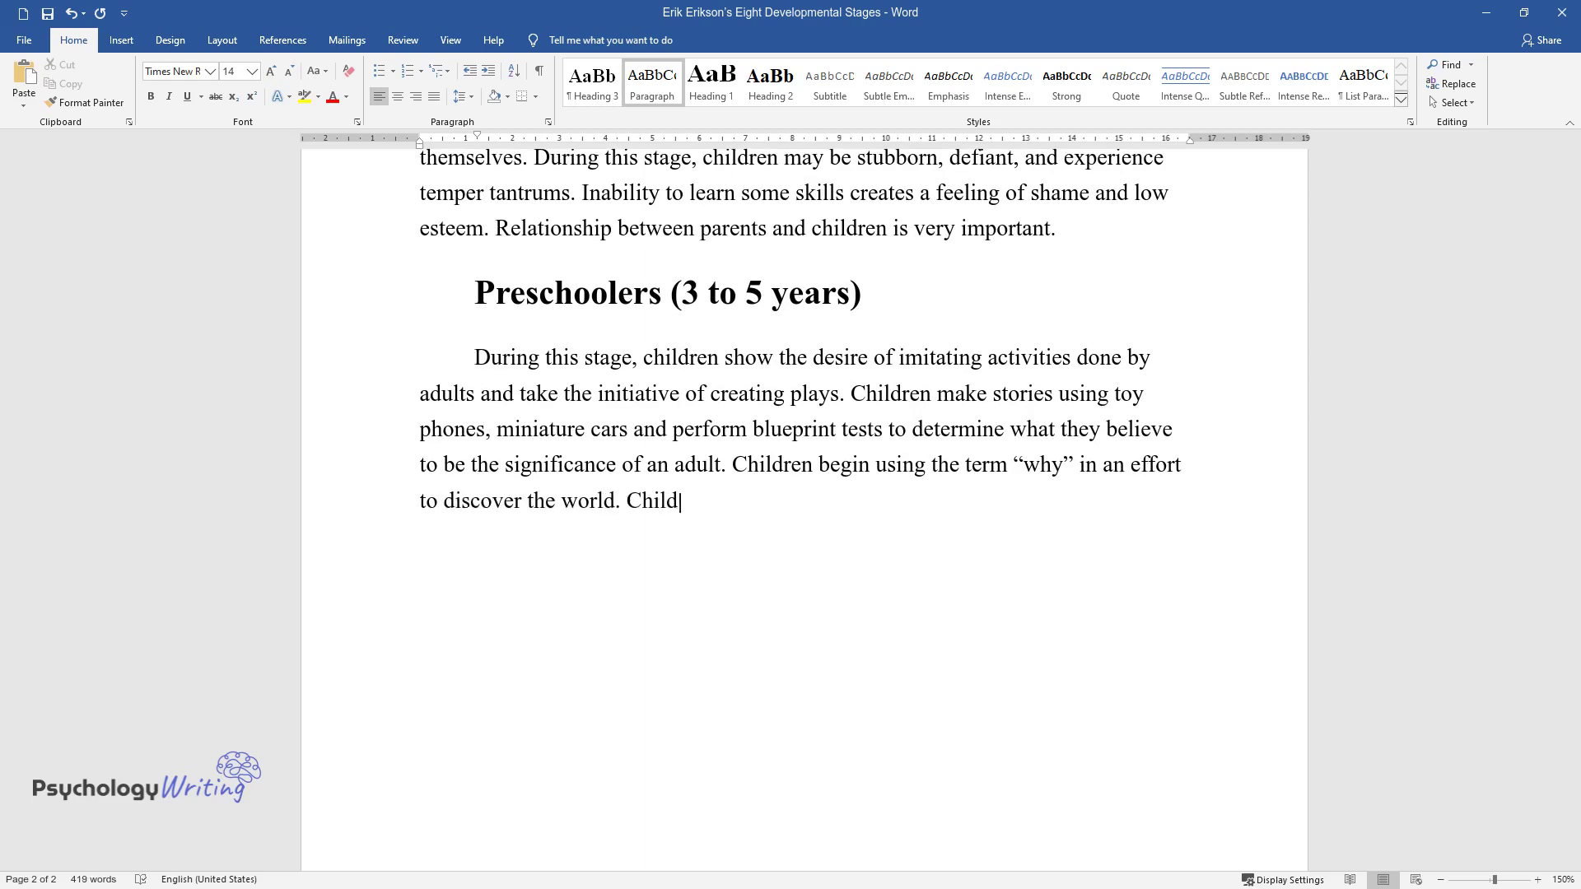
{"action": "type", "text": "ren start asserting power and cont"}
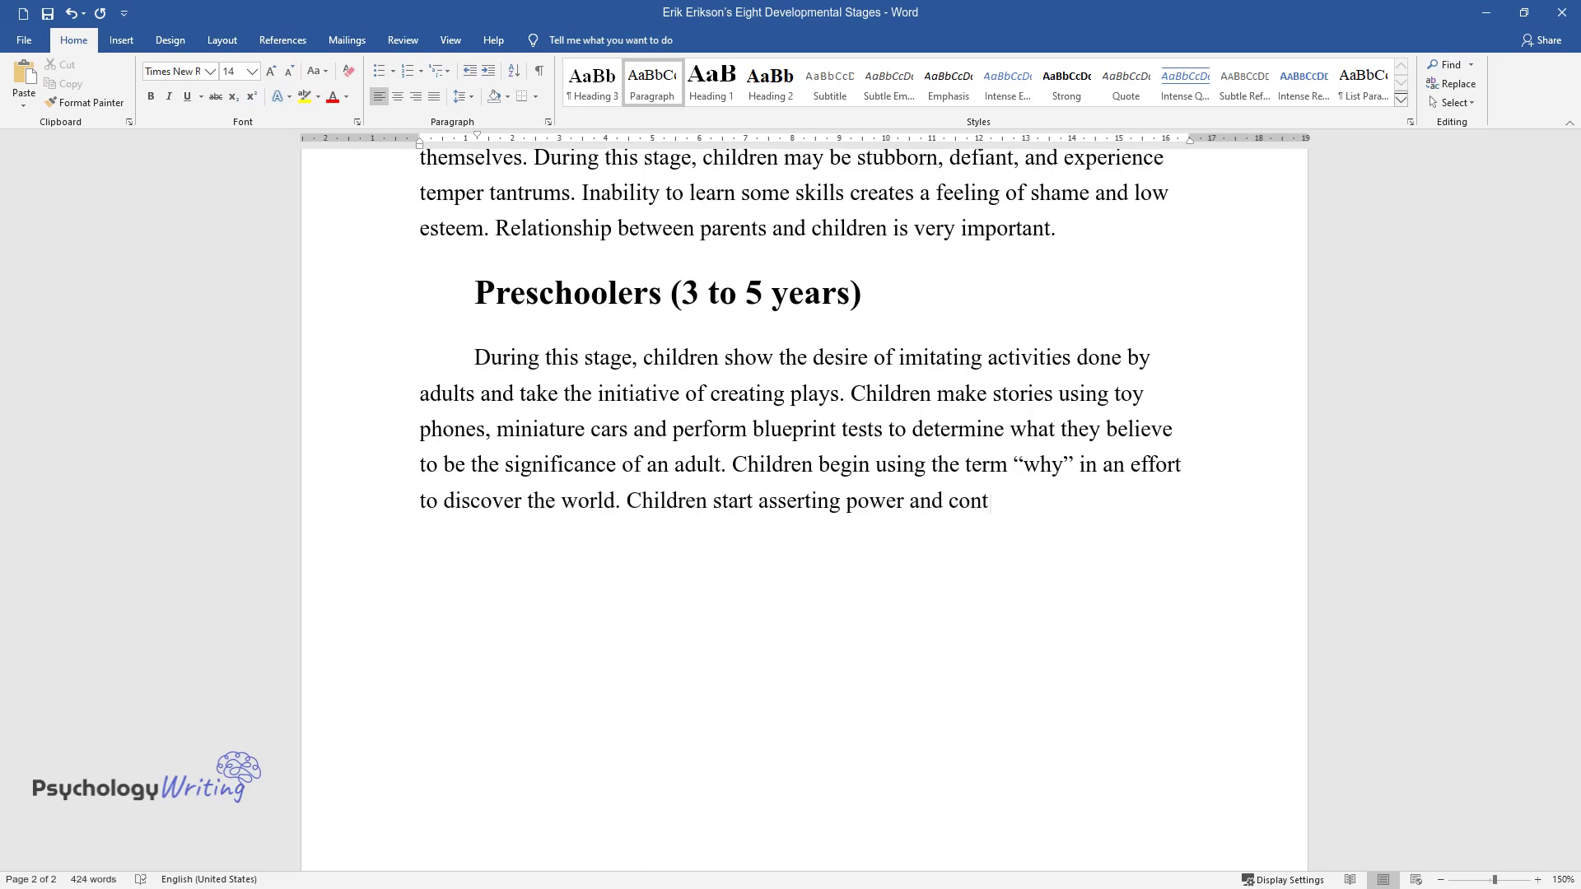
{"action": "type", "text": "rol over the environment. He argu"}
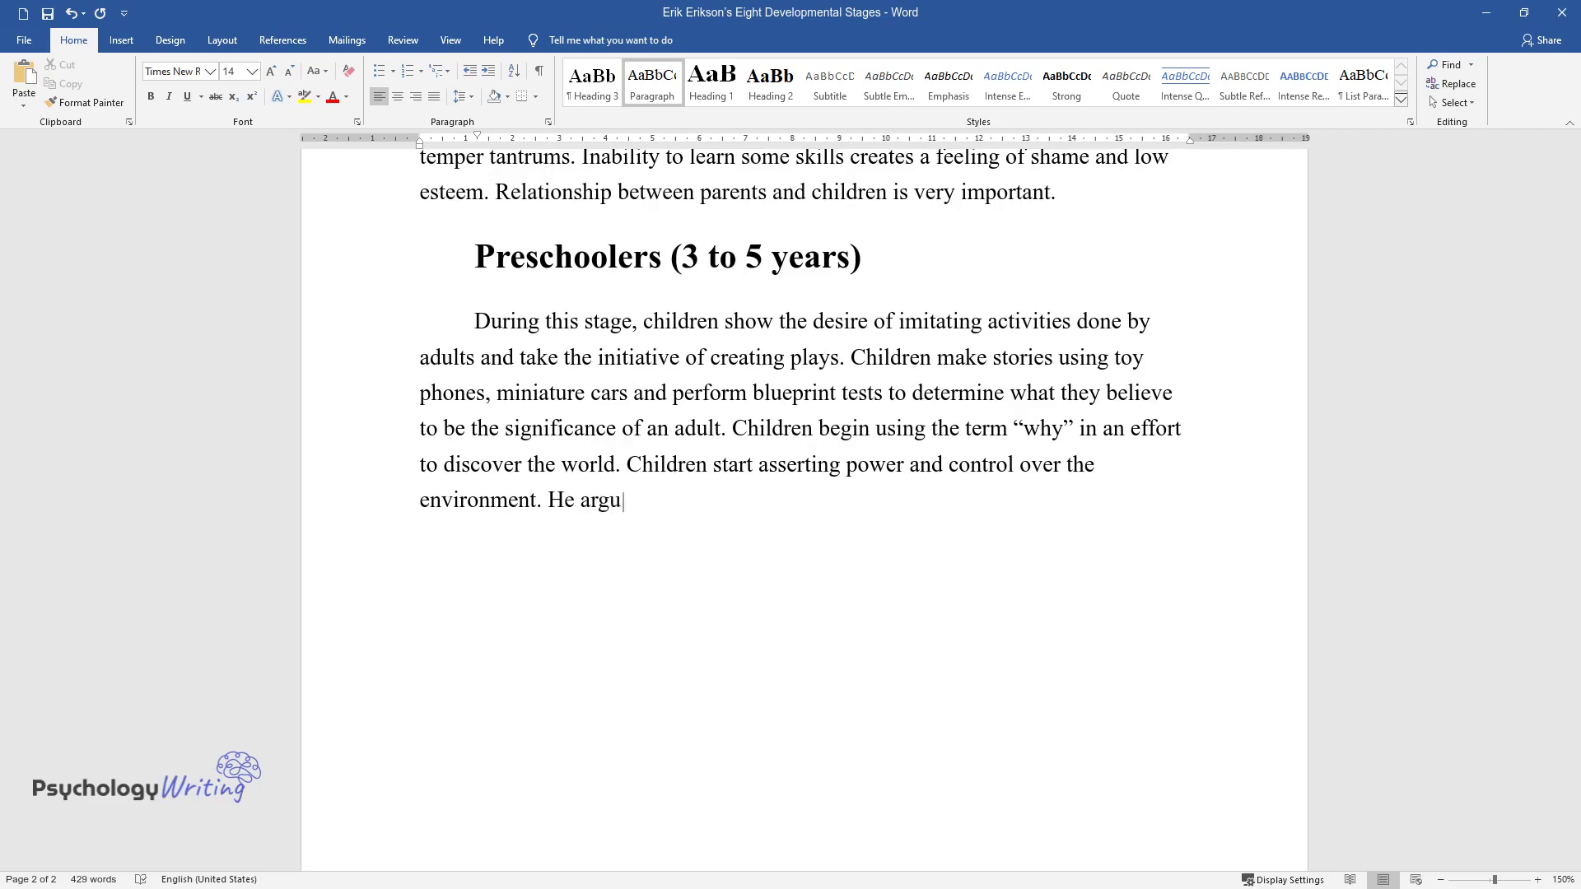
{"action": "type", "text": "es that children are heavily invo"}
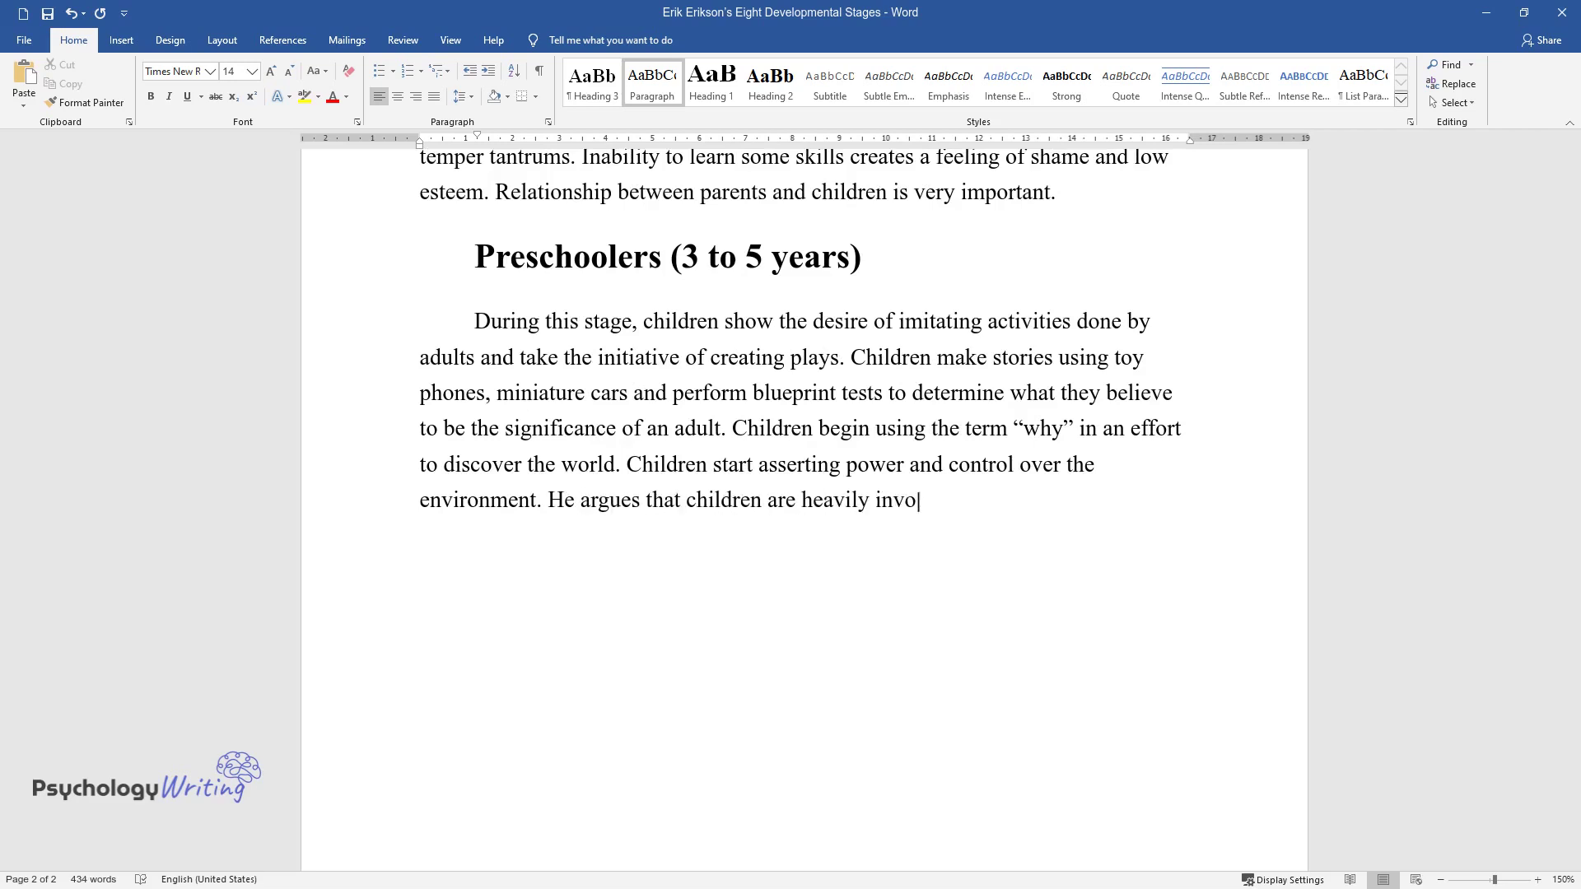
{"action": "type", "text": "lved in “Oedipal struggle”, which"}
{"action": "type", "text": " is solved through identification "}
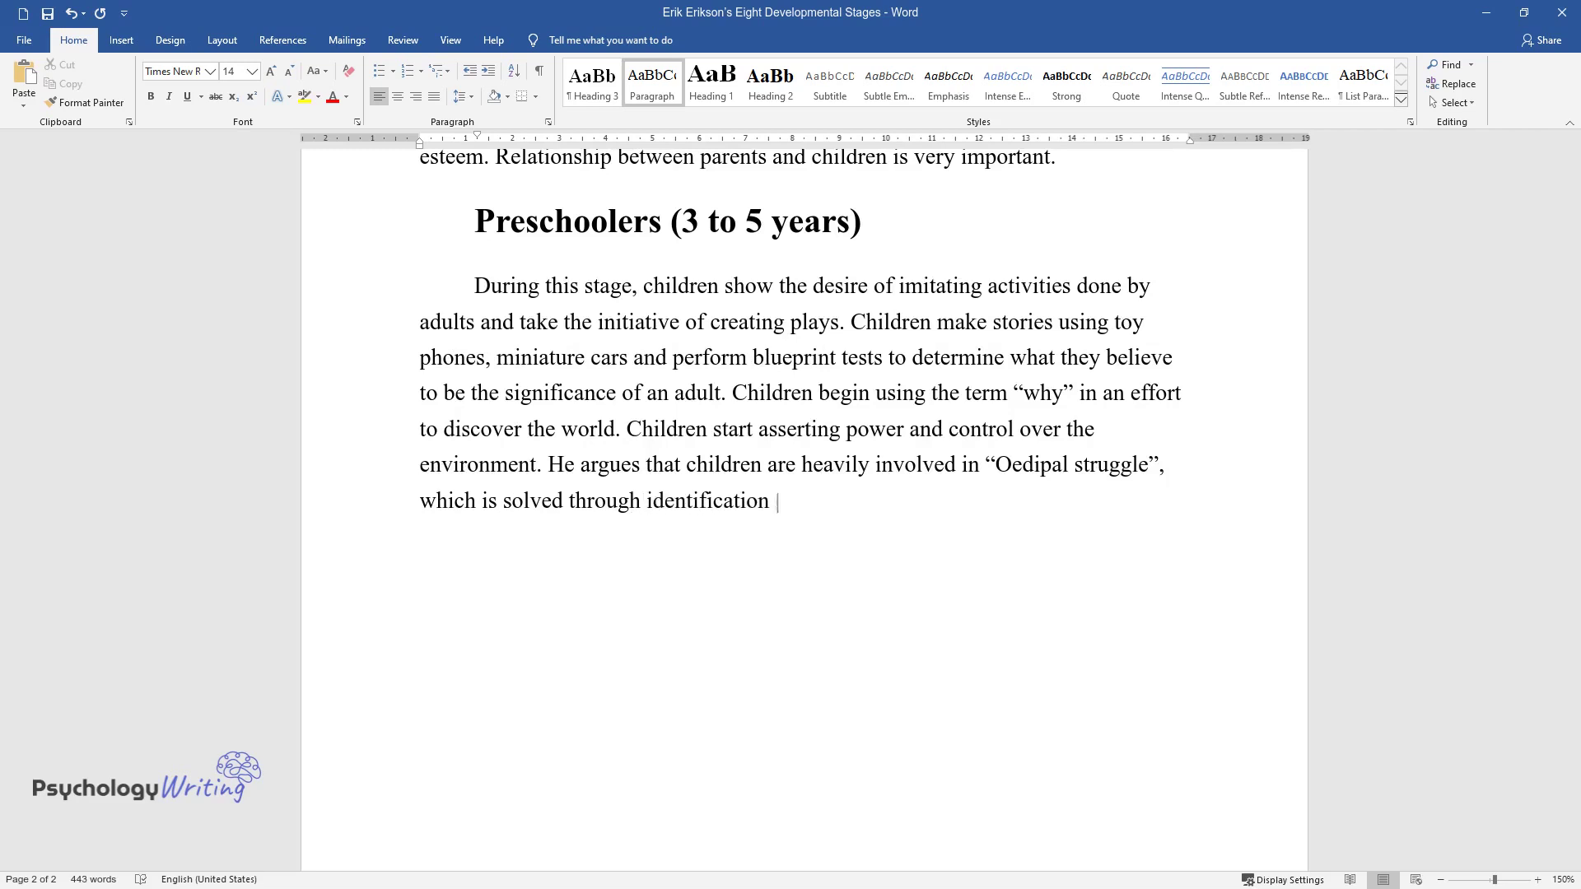
{"action": "type", "text": "of social roles. Children who suc"}
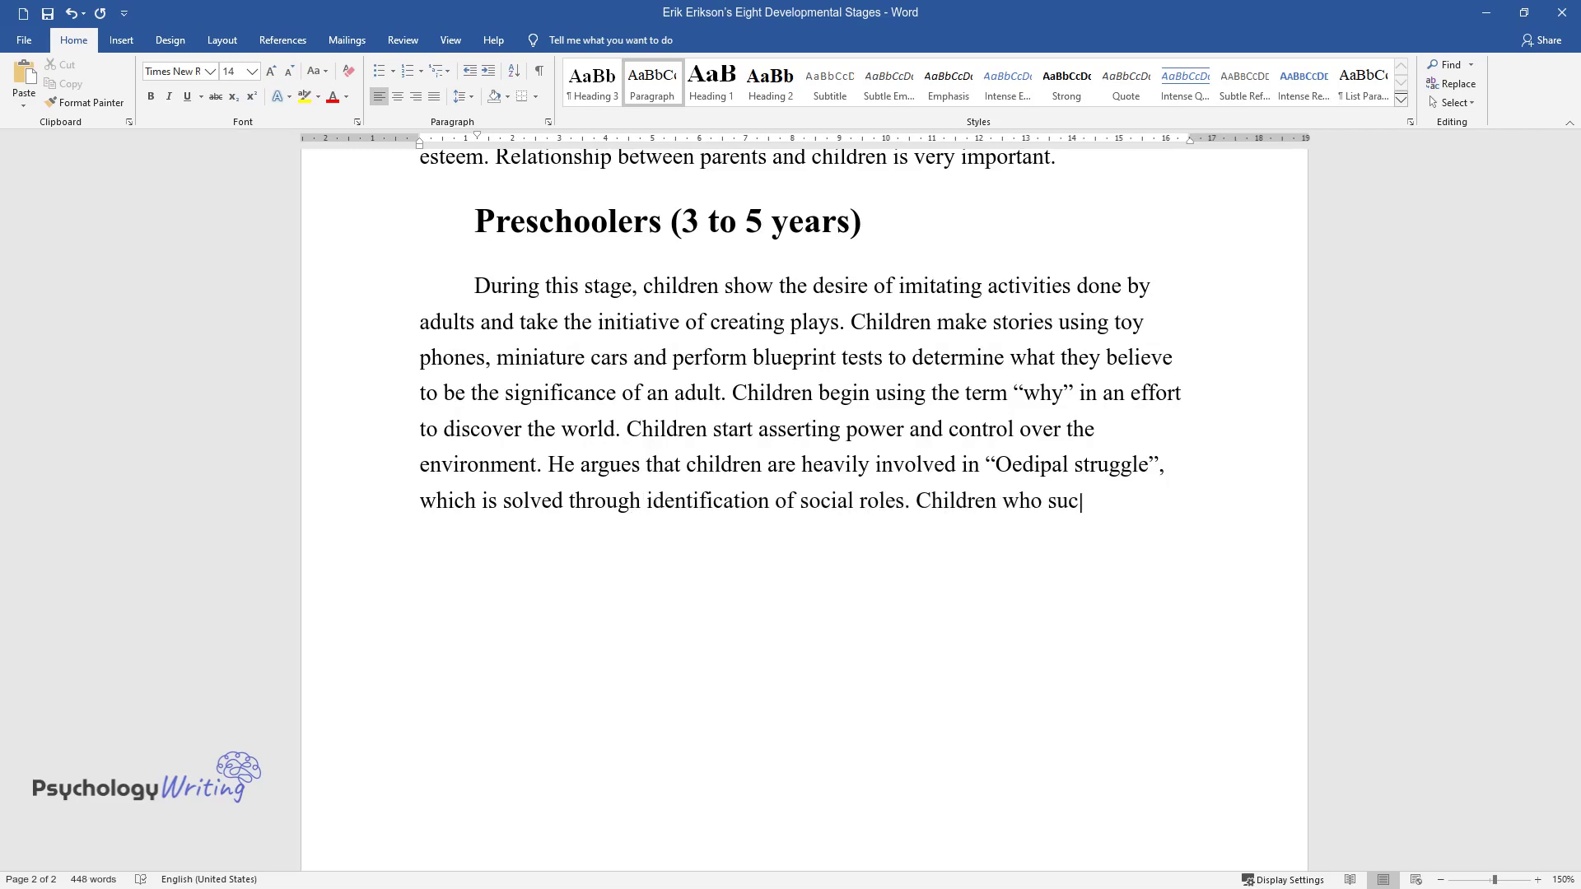
{"action": "type", "text": "ceed in this stage develop a sense of purp"}
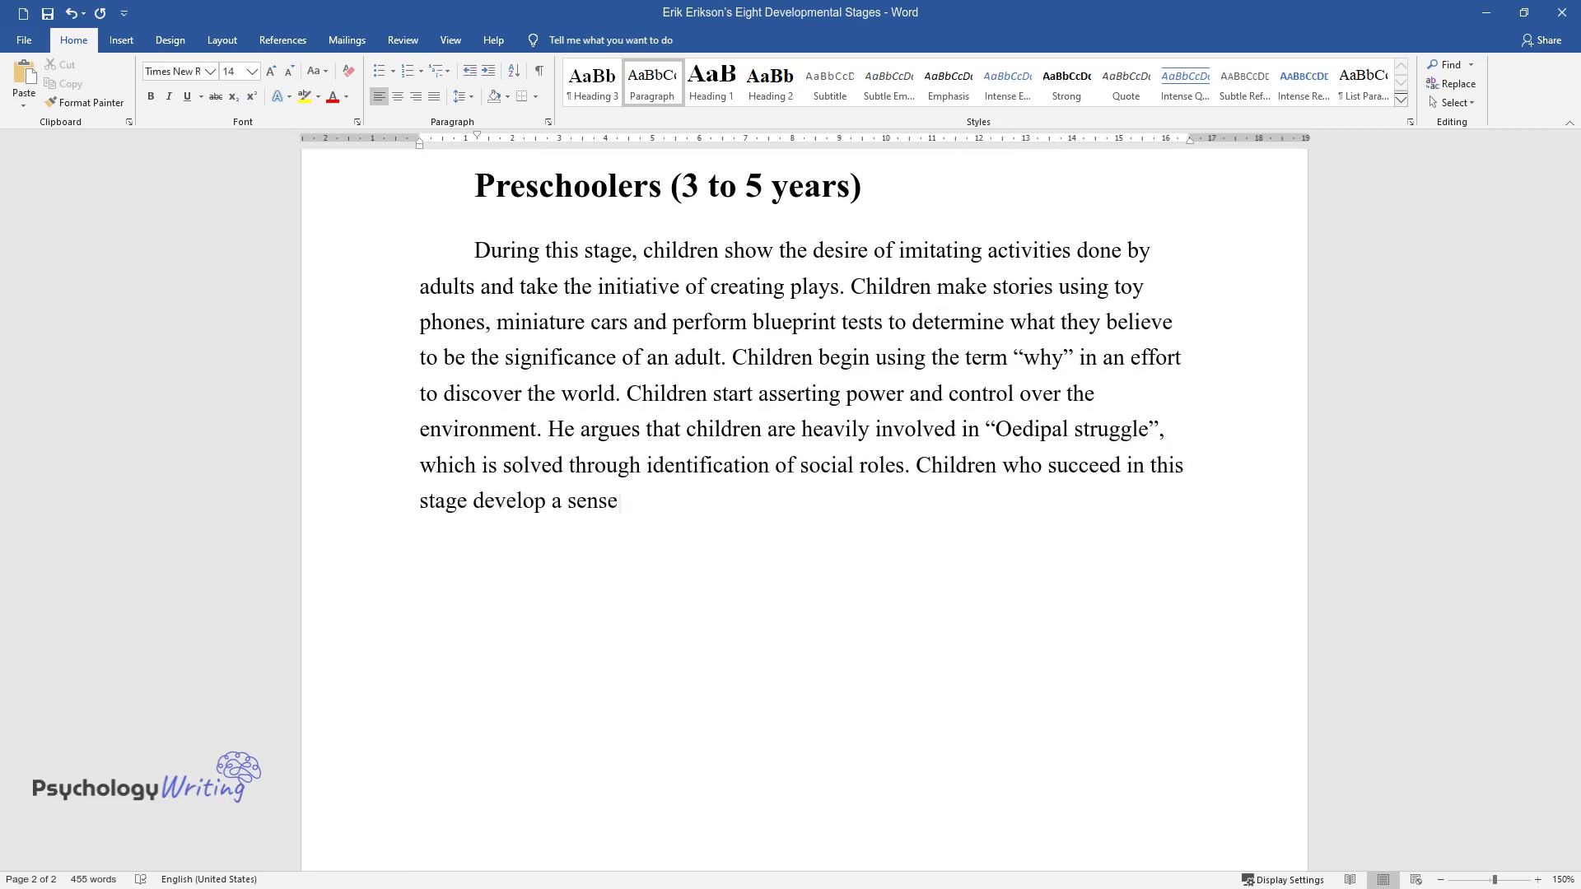
{"action": "type", "text": "ose. If children get frus"}
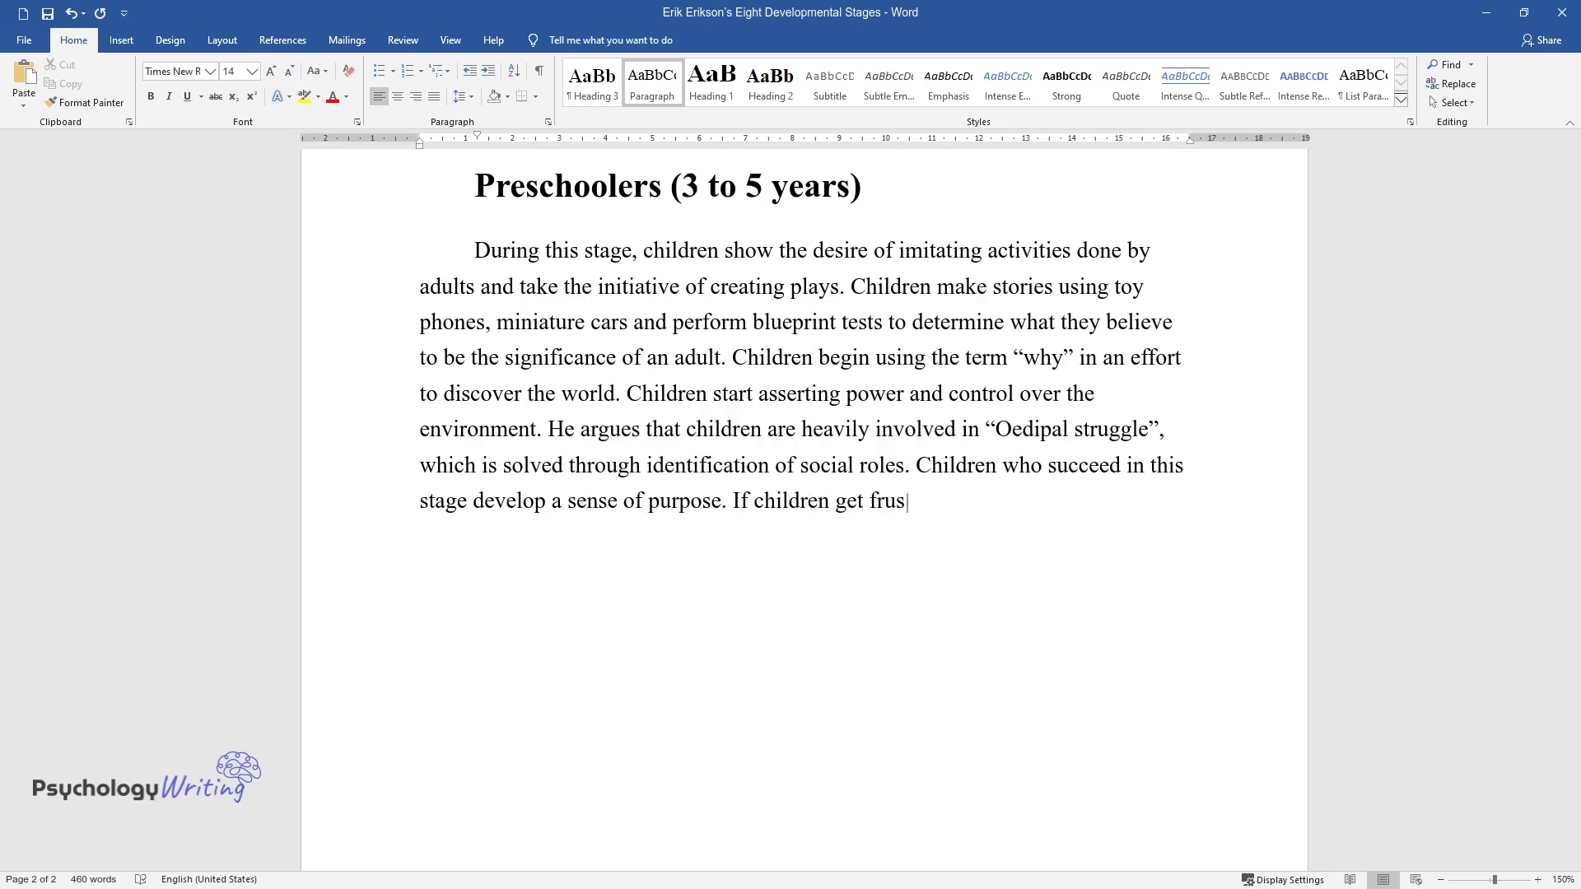
{"action": "type", "text": "trated over natural goals and des"}
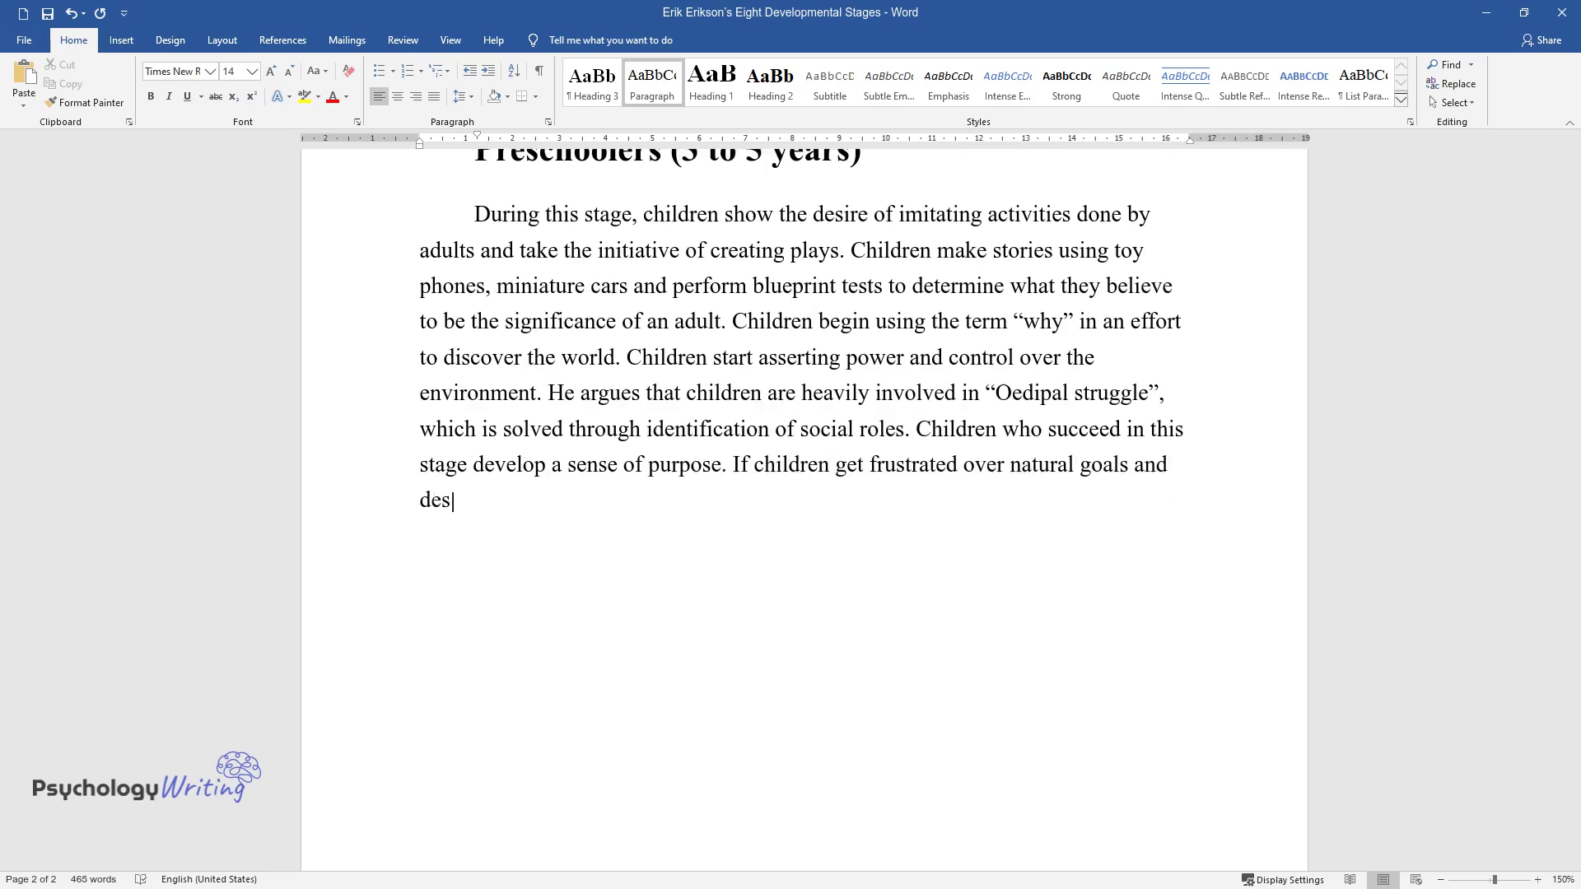
{"action": "type", "text": "ires, the likelihood of experienc"}
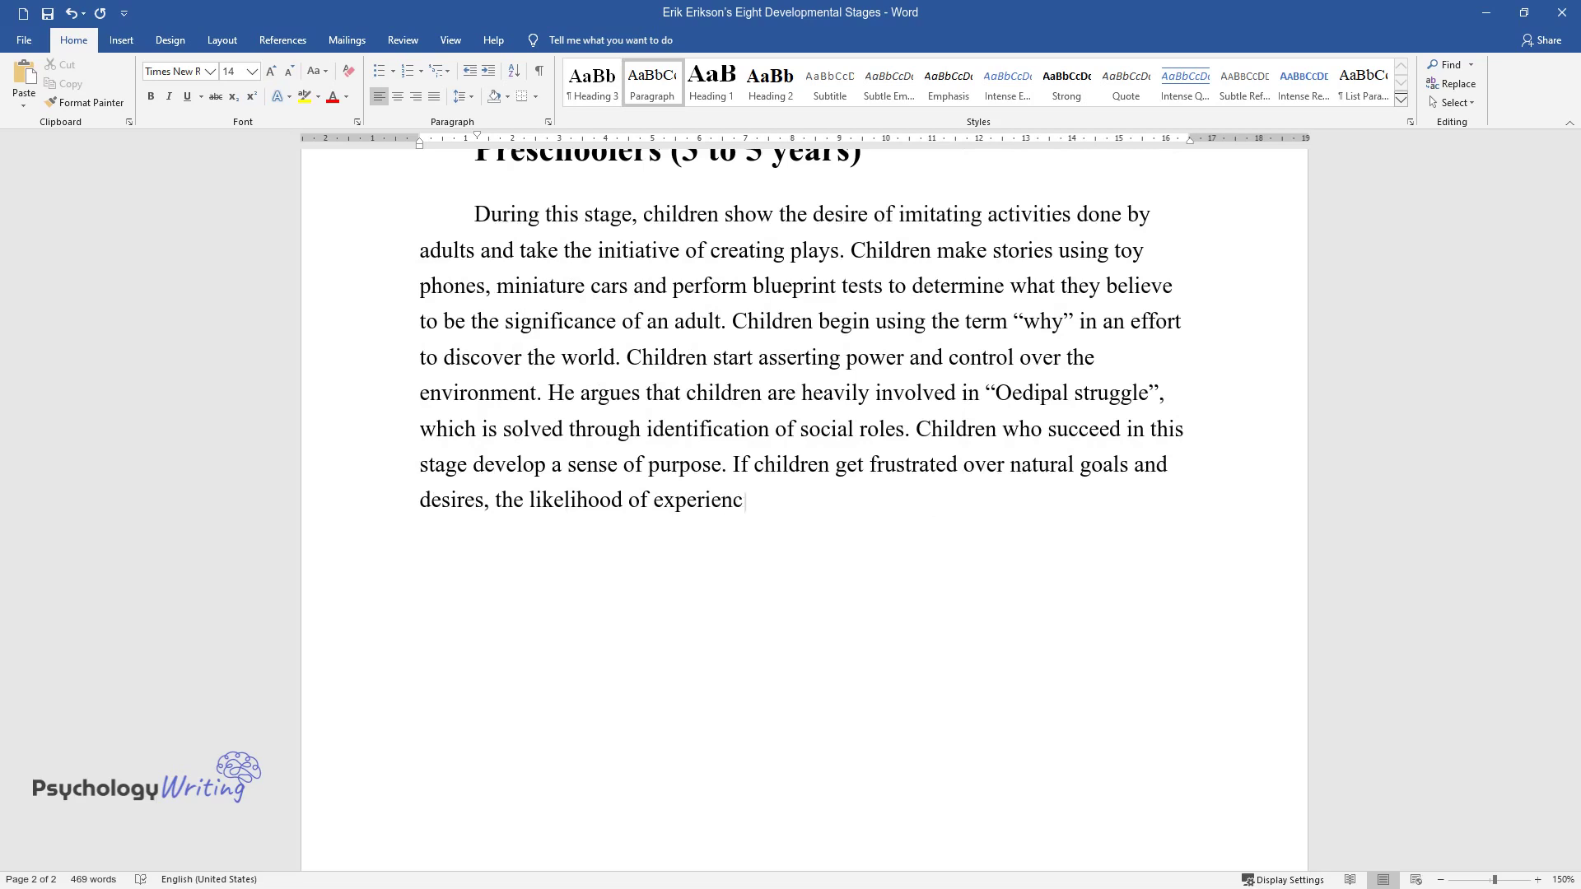
{"action": "type", "text": "ing guilt is high. Childs relation"}
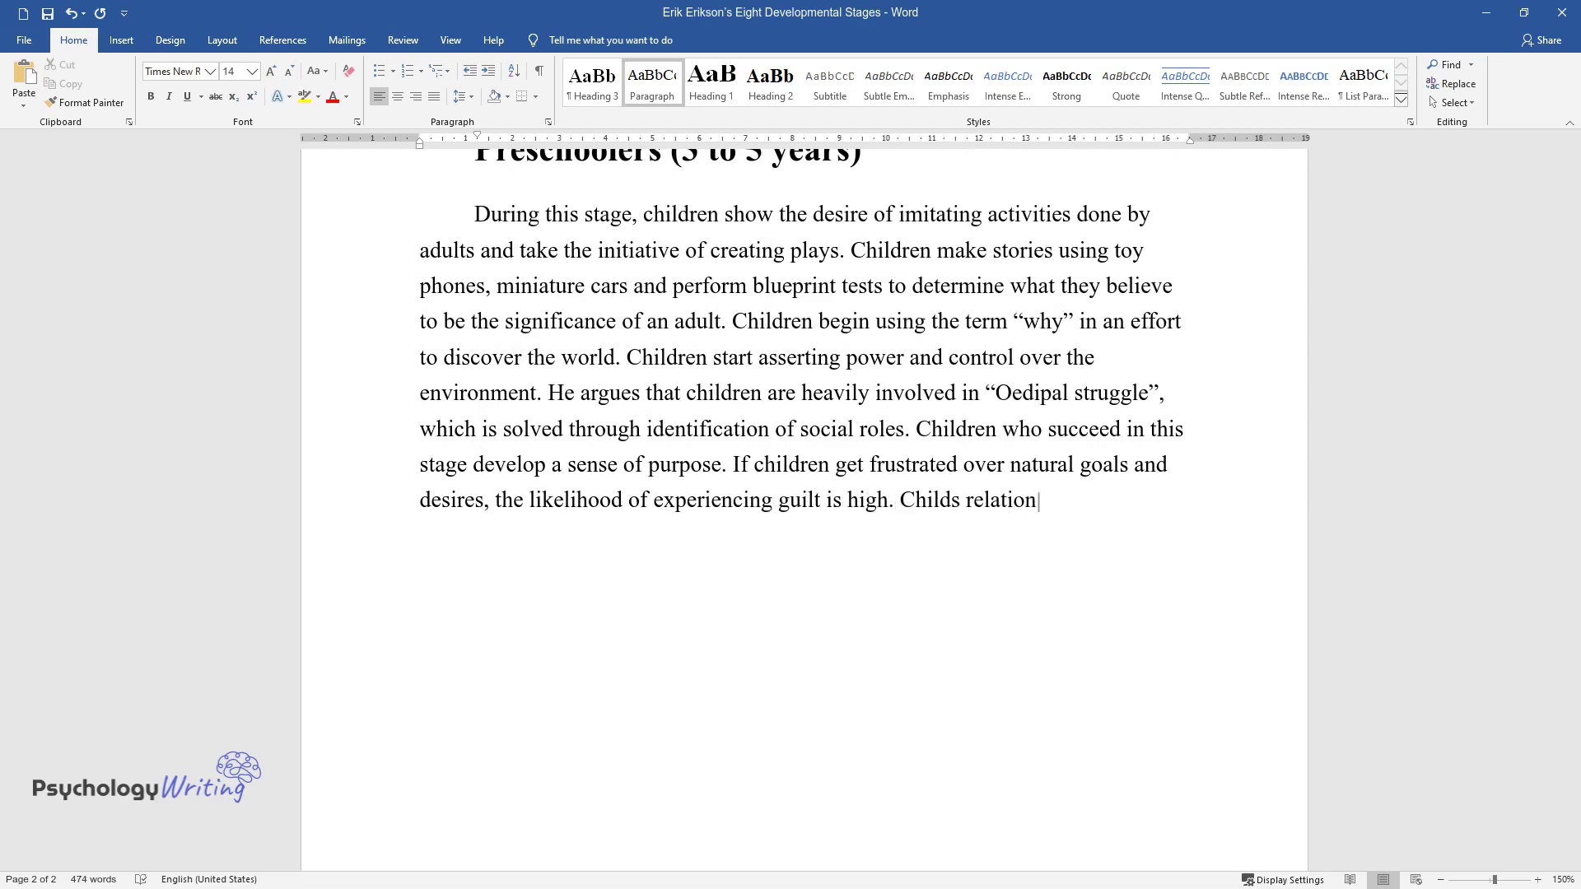
{"action": "type", "text": "ship with the basic family plays an important role."}
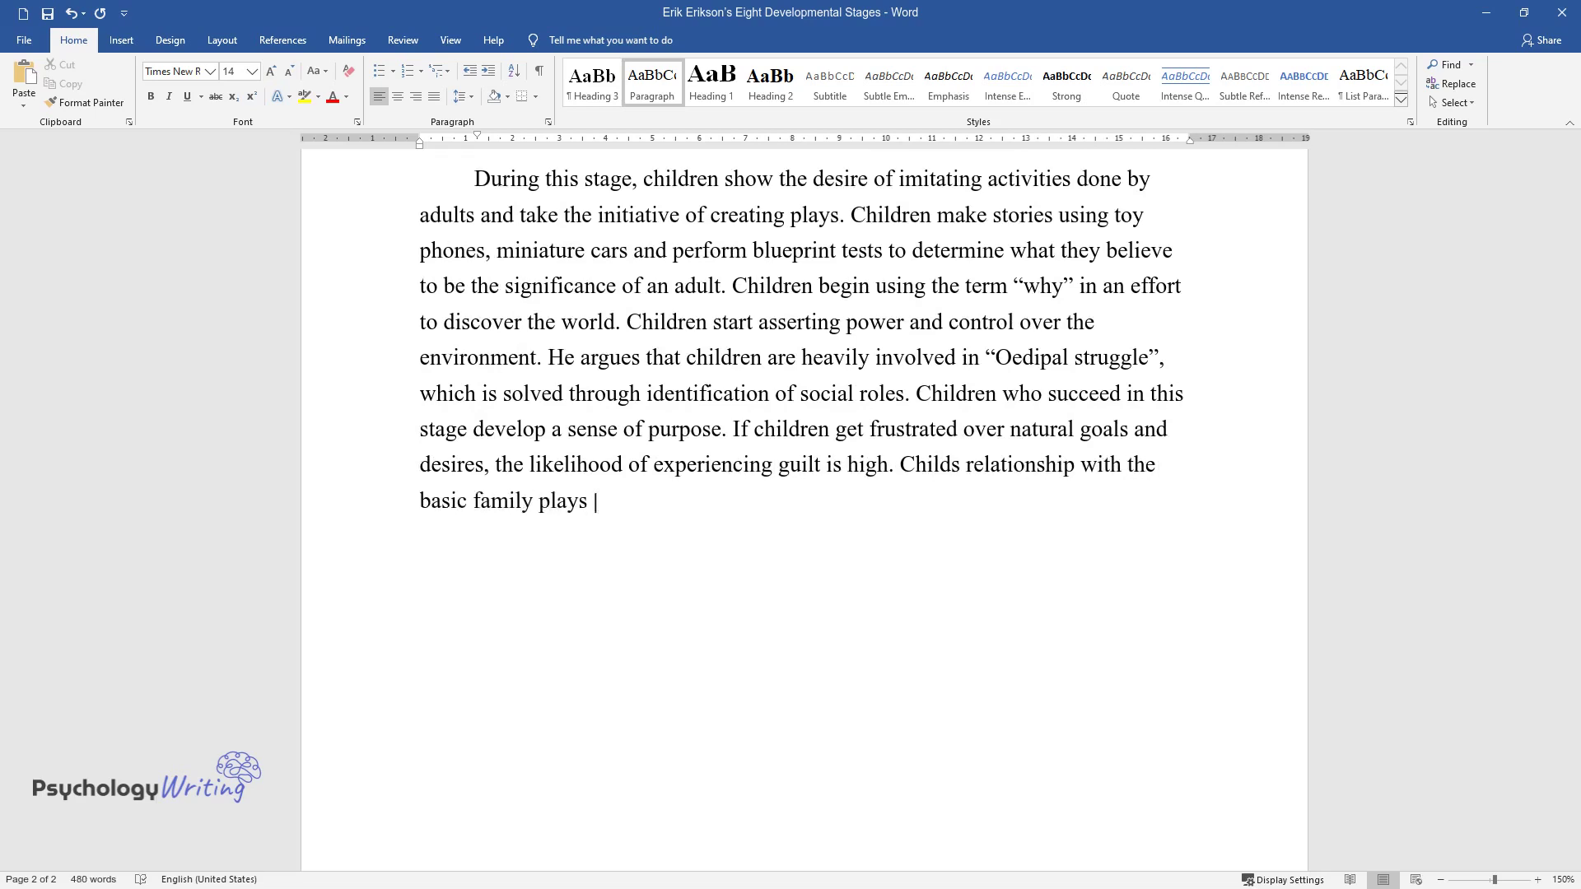
{"action": "key", "text": "Return"}
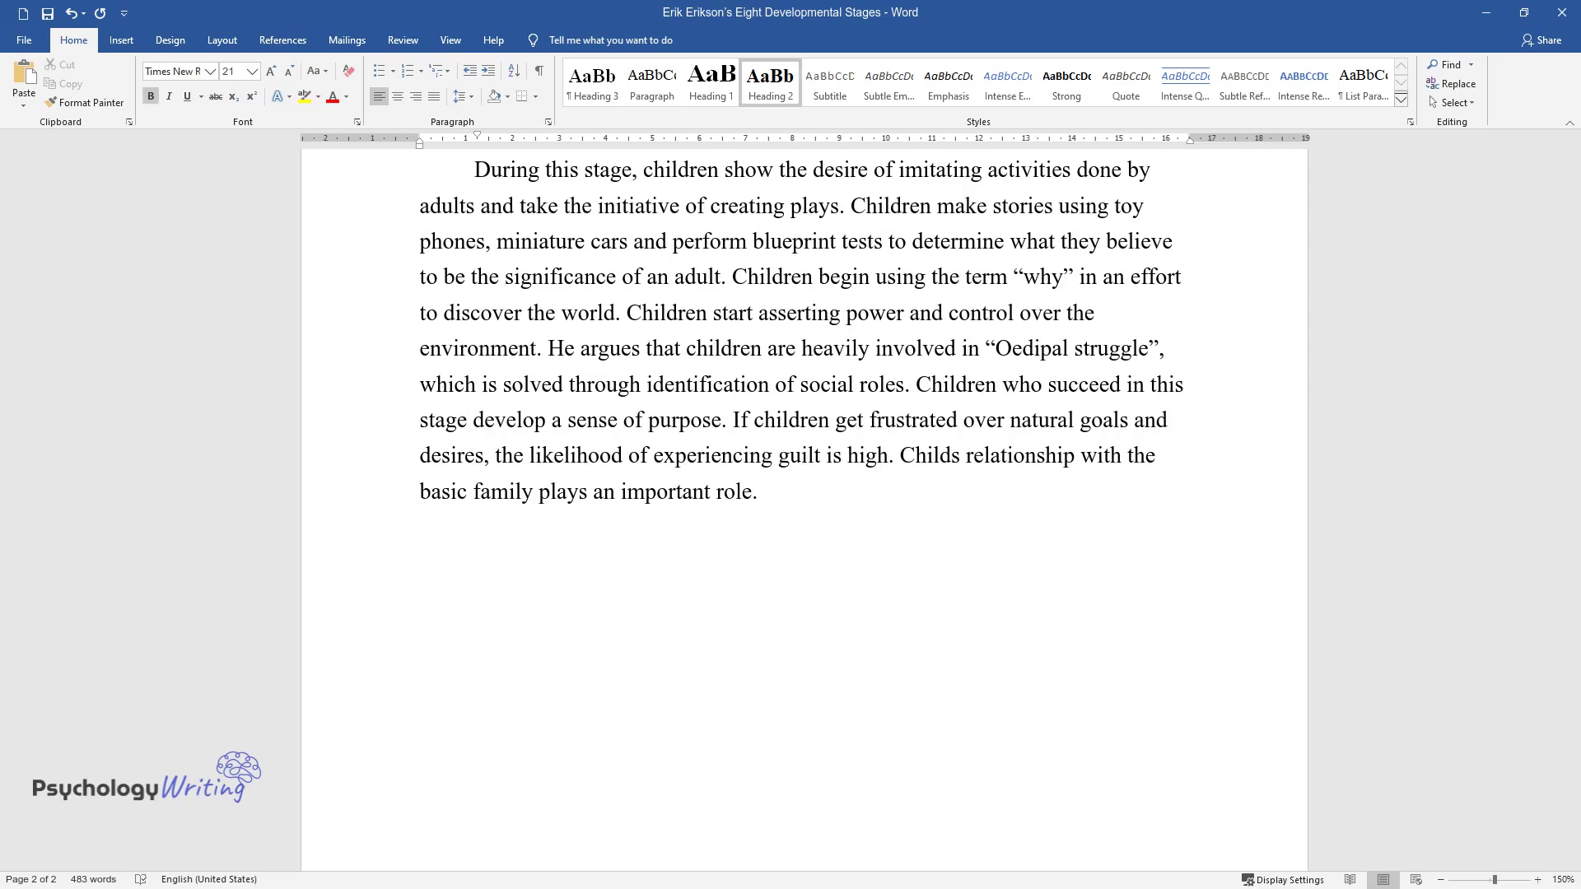
- Add the 'School Age/latency stage (6-12 years)' section on industry and competence, then the 'Adolescence (12 to 18 years)' heading
{"action": "type", "text": "School Age/latenc"}
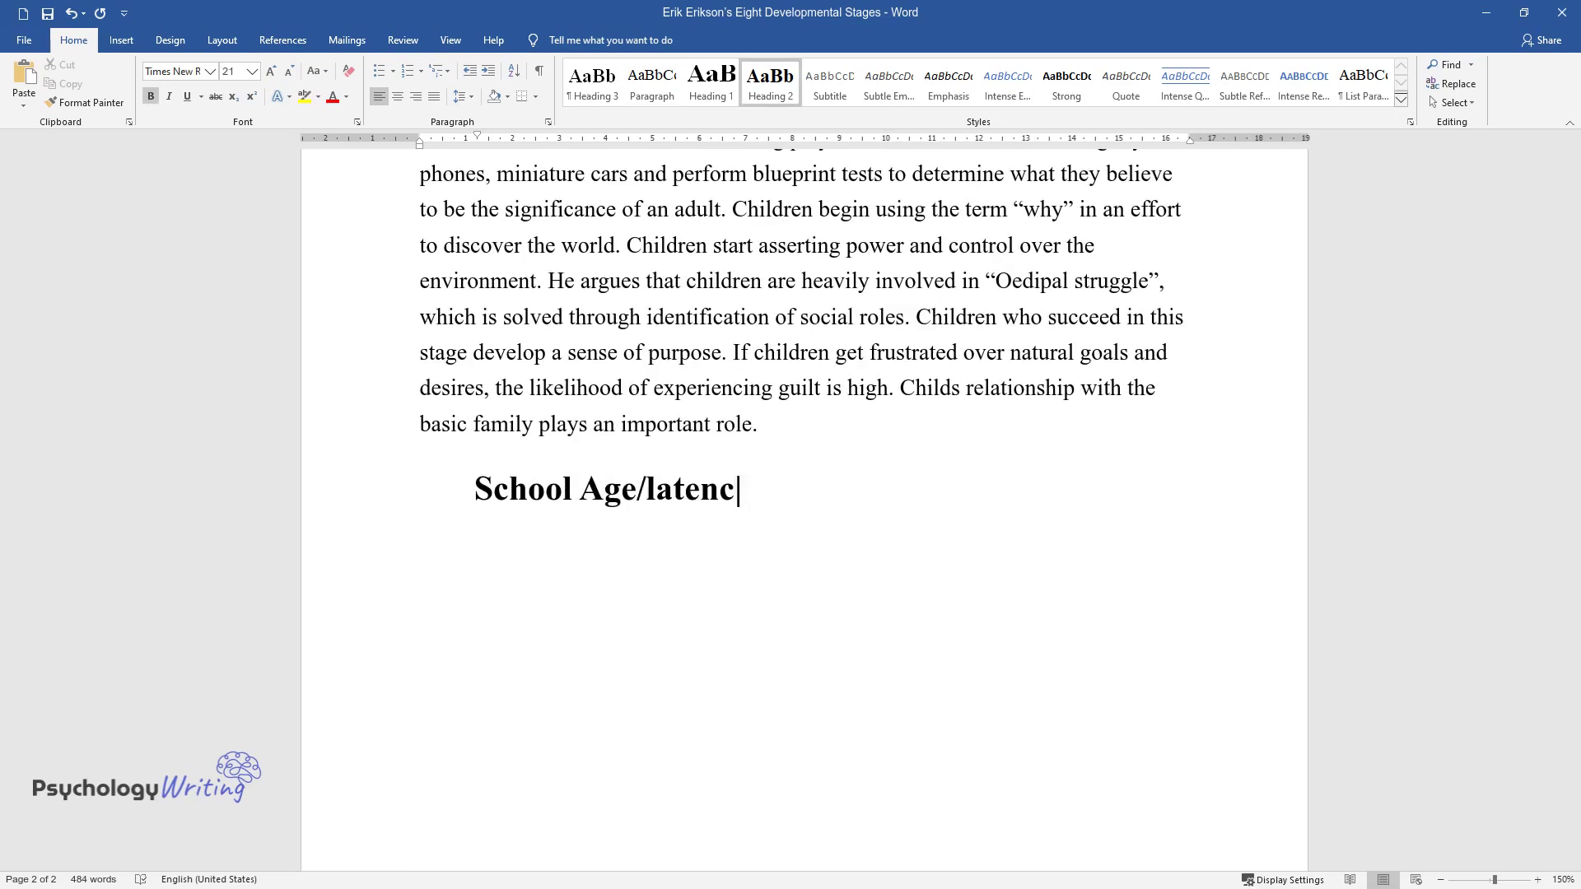
{"action": "type", "text": "y stage (6-12 yea"}
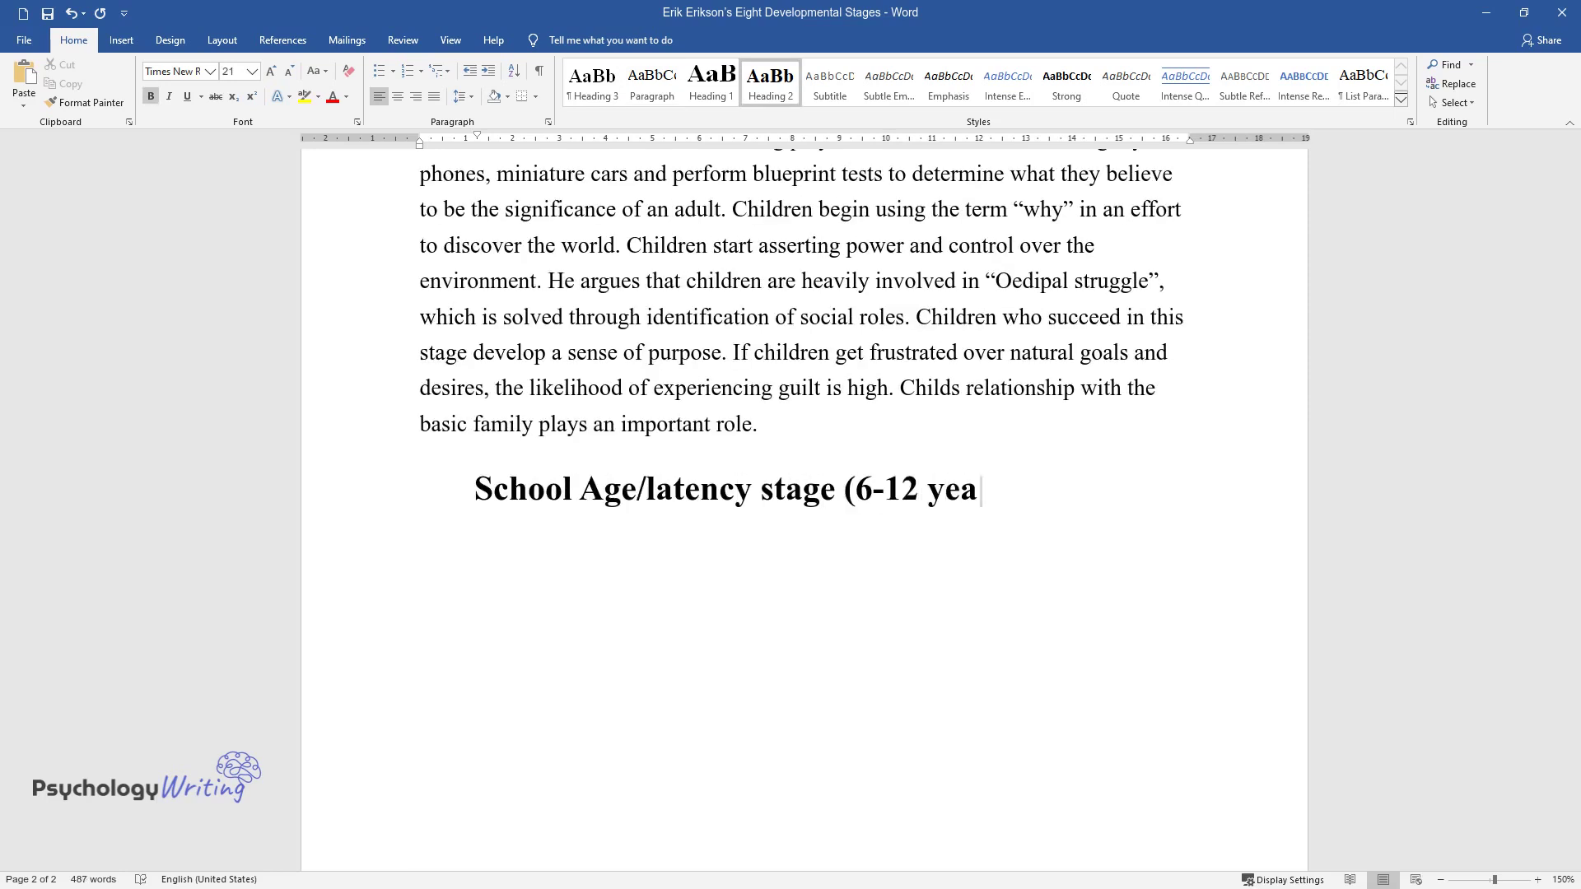
{"action": "type", "text": "rs)"}
{"action": "key", "text": "Return"}
{"action": "type", "text": "Bee "}
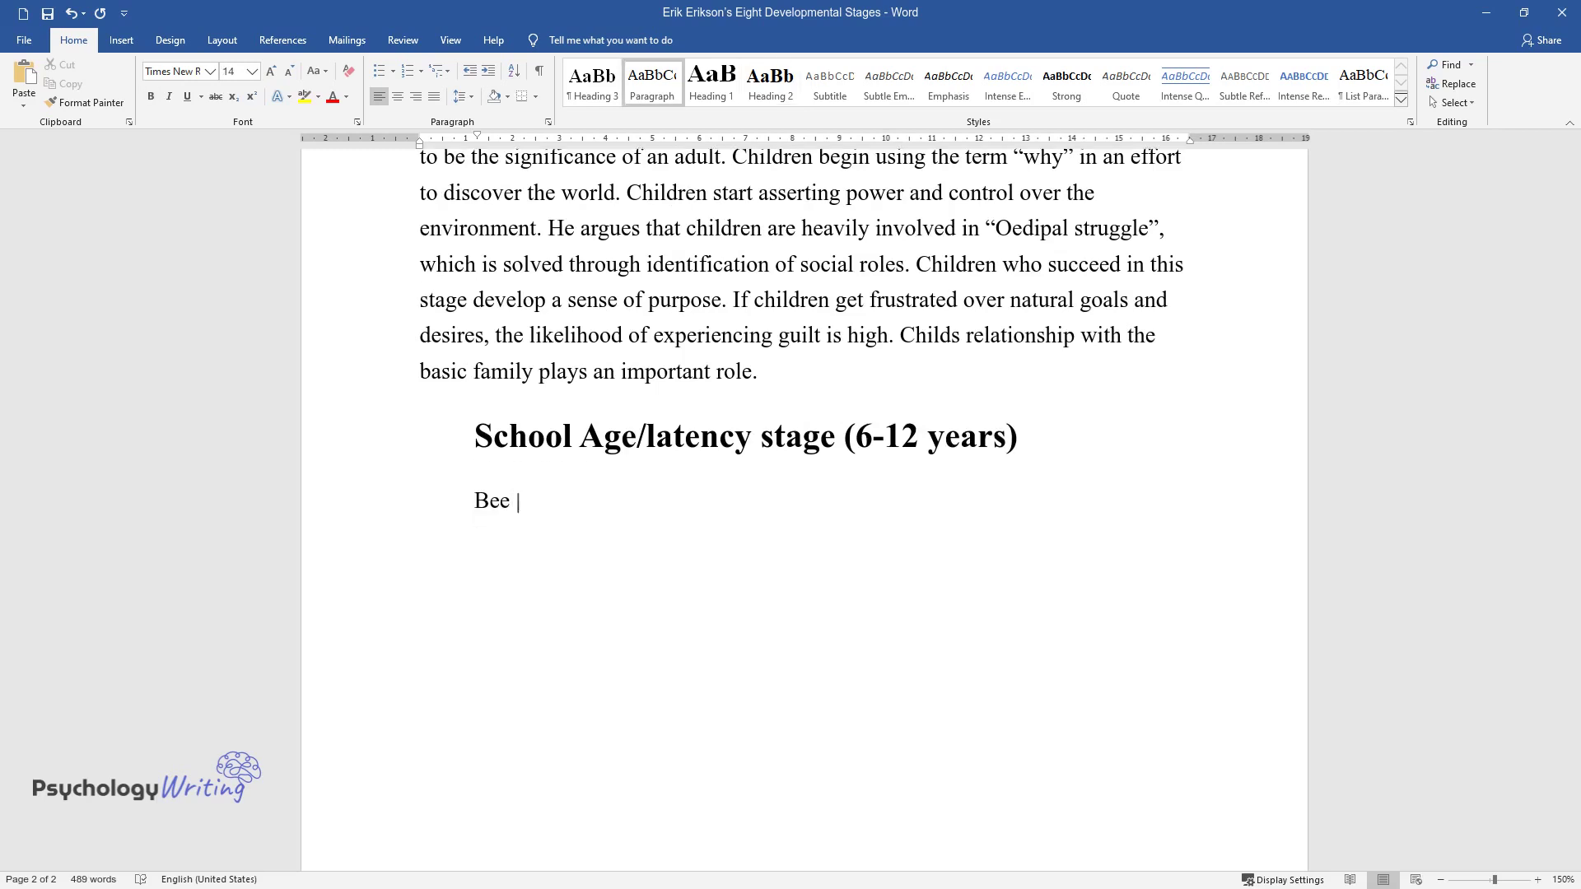
{"action": "type", "text": "and Bjorklund argue that children"}
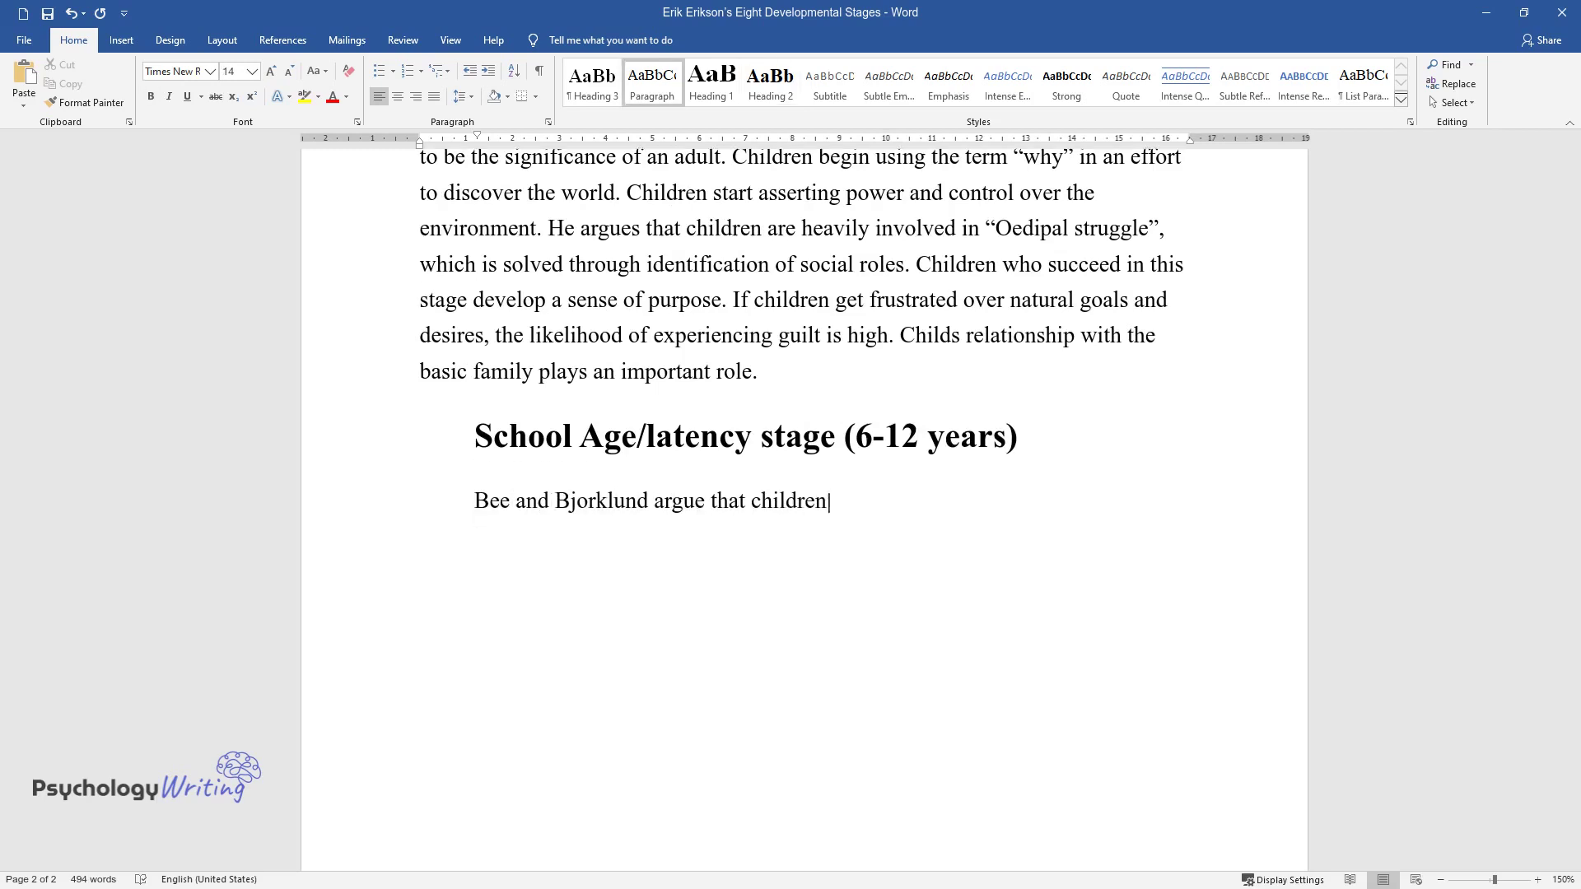
{"action": "type", "text": " should cope with the new academi"}
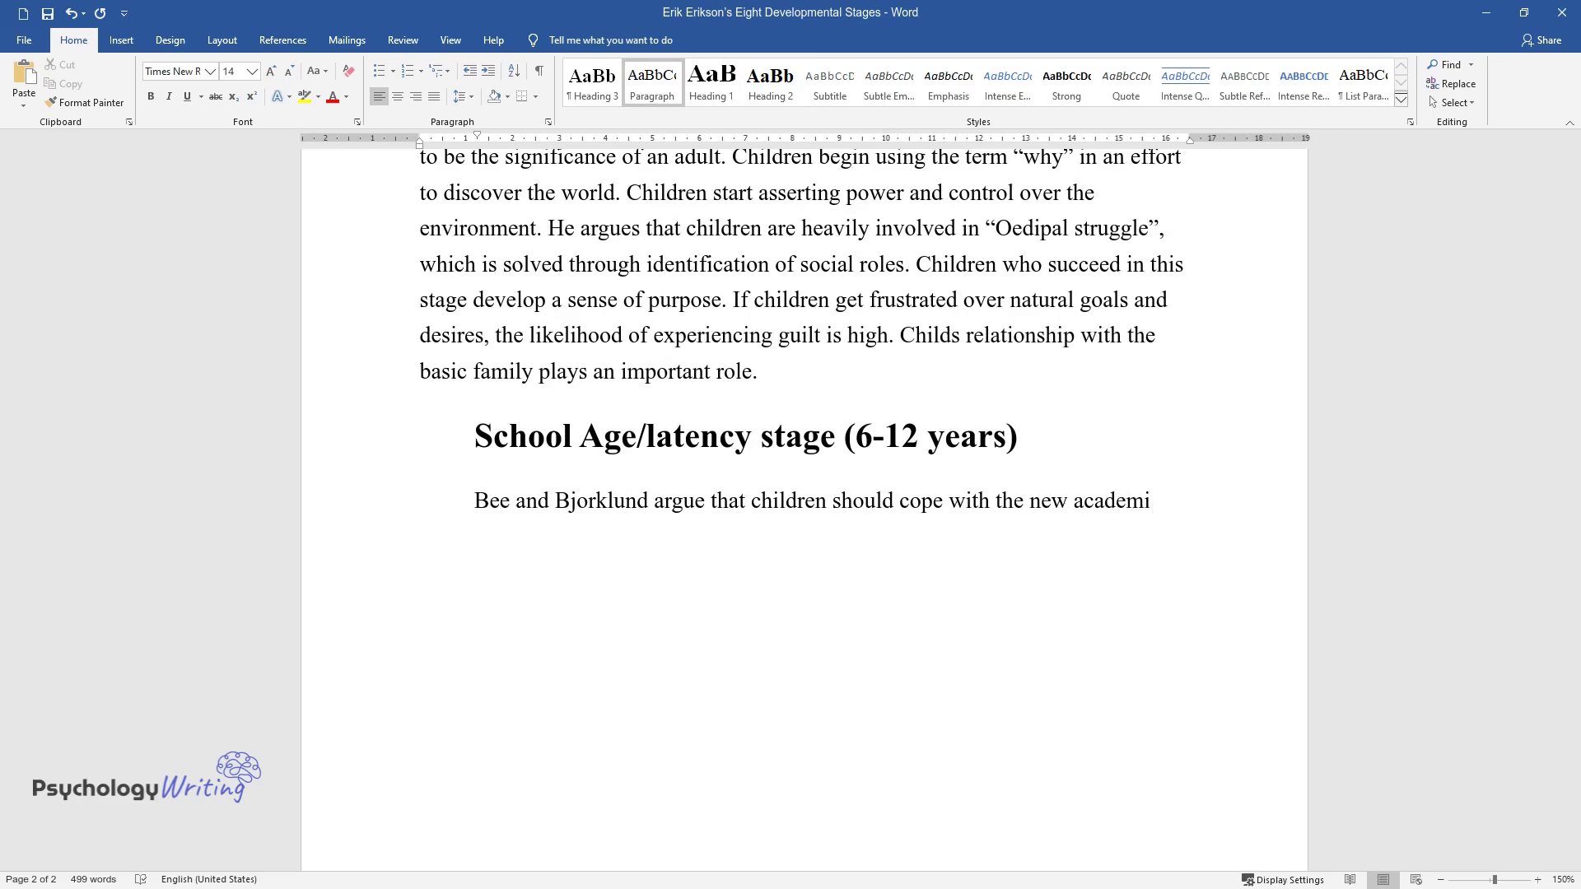
{"action": "type", "text": "c and social demands. Children c"}
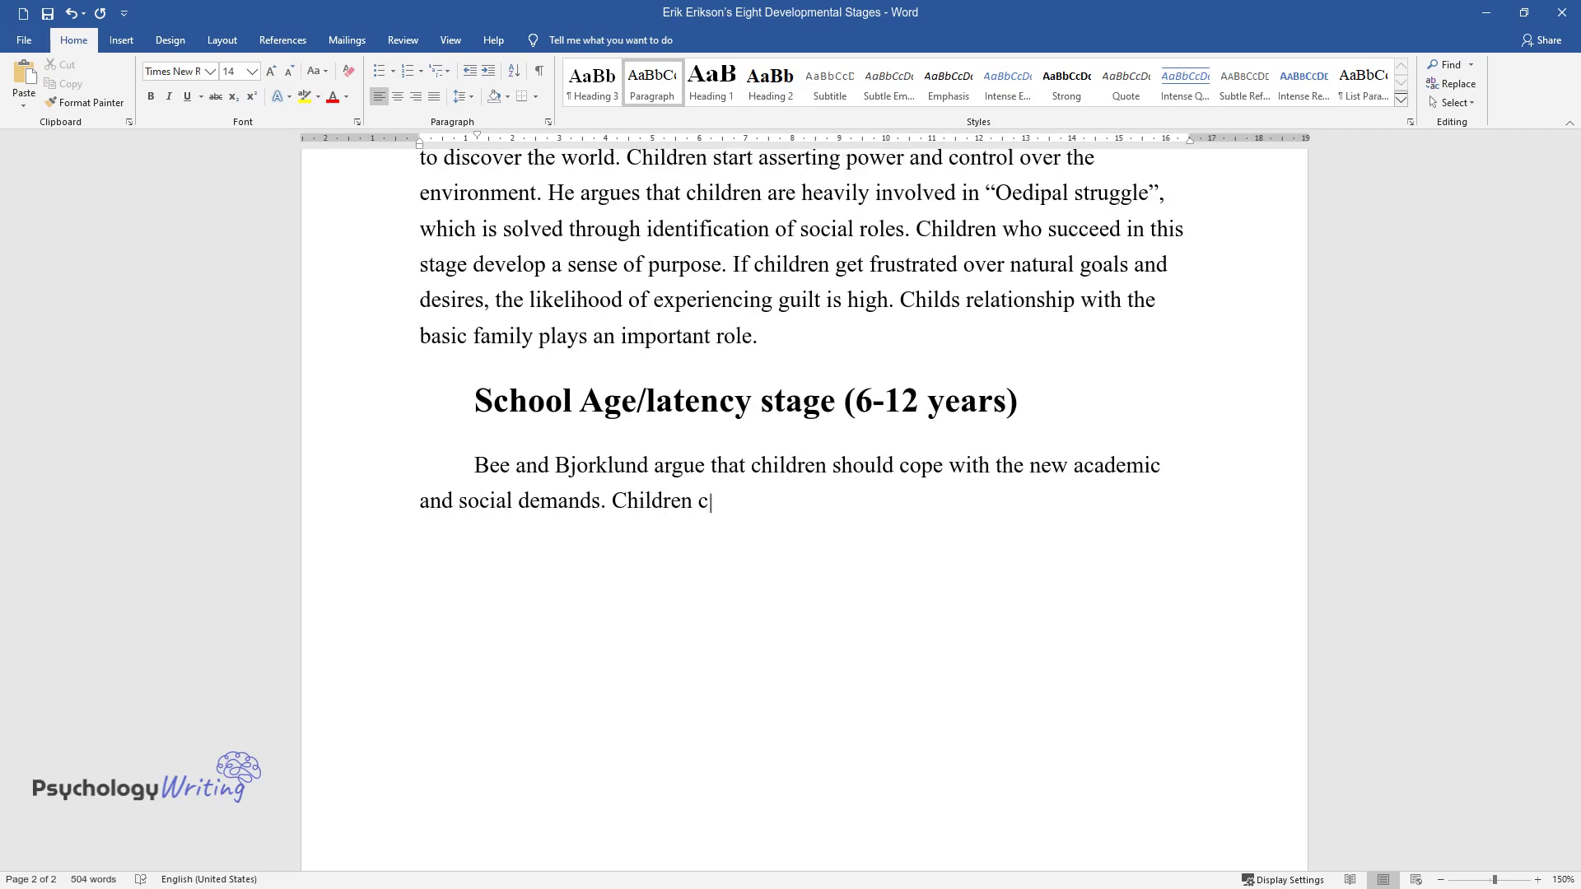
{"action": "type", "text": "an create, learn, and accomplish "}
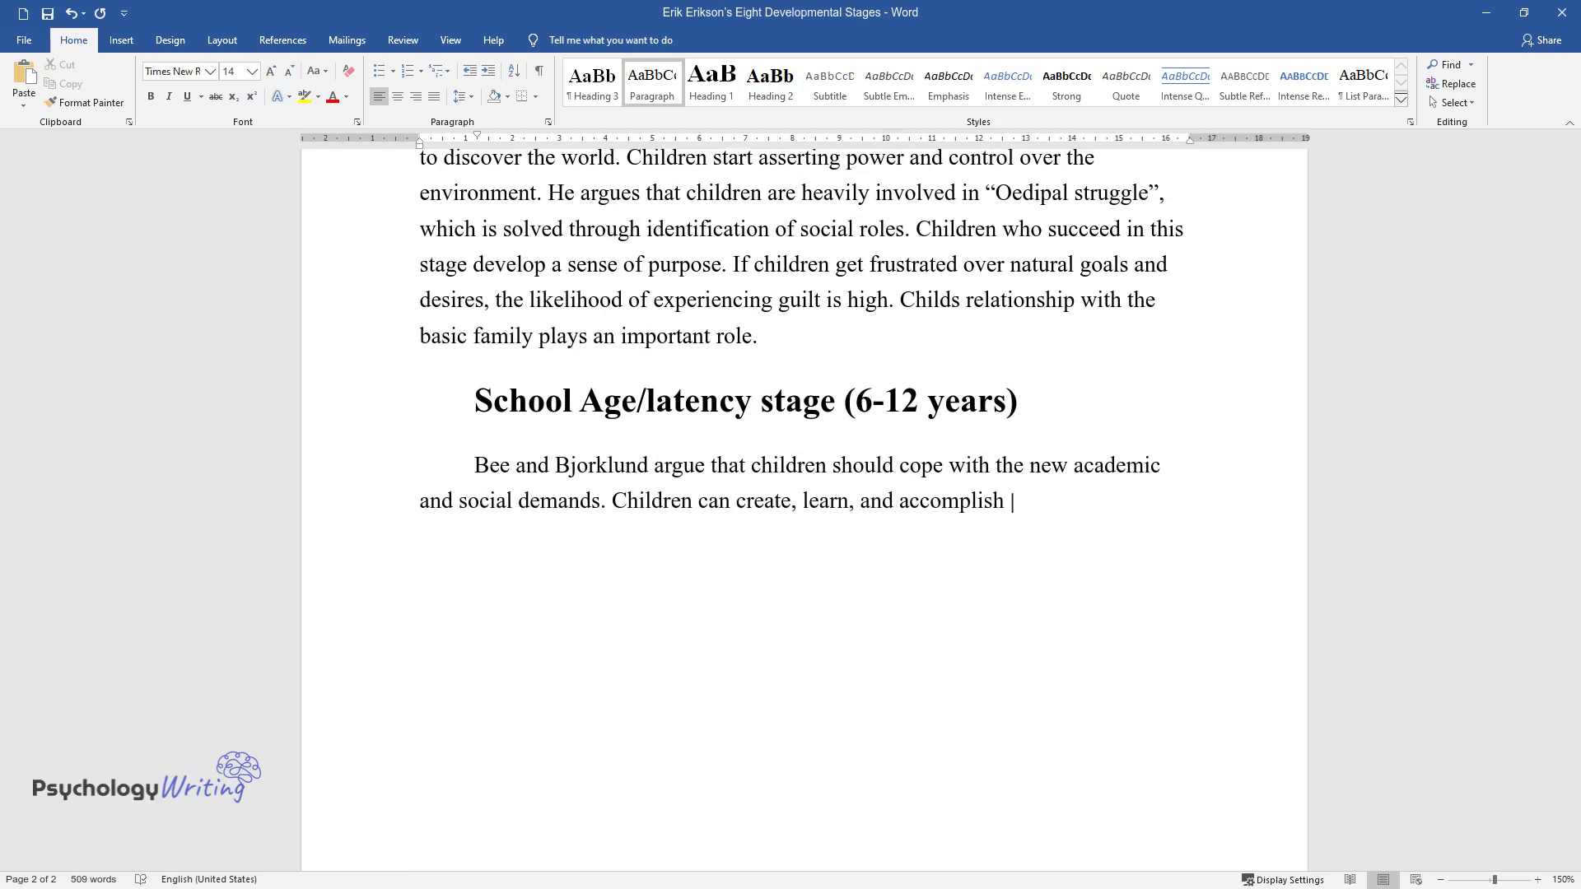
{"action": "type", "text": "knowledge, and skills. At this s"}
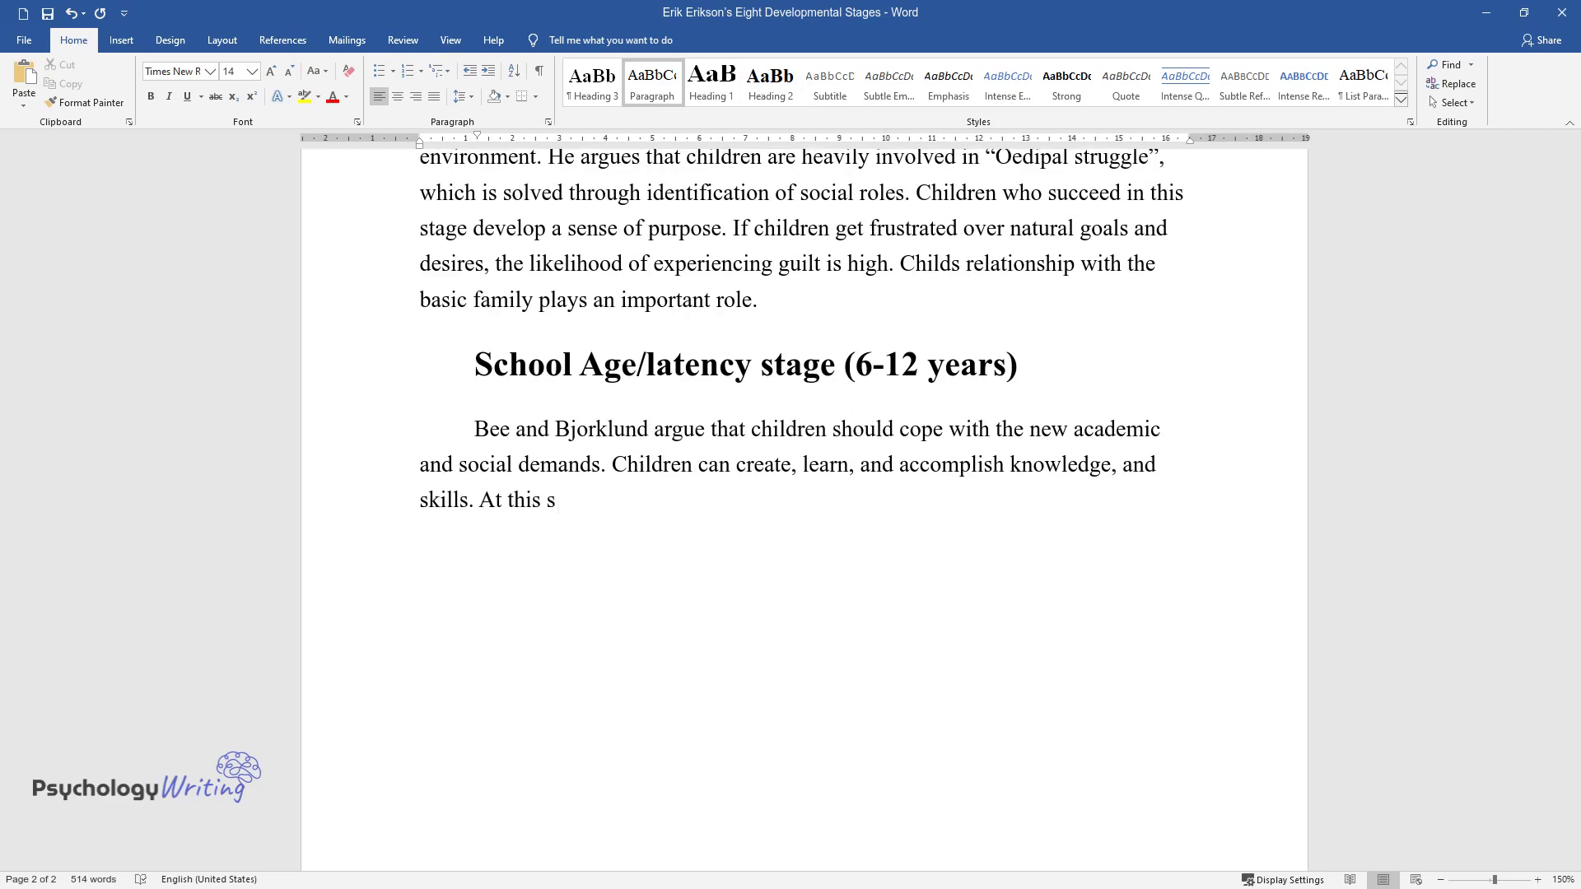
{"action": "type", "text": "tage, they develop a sense of indu"}
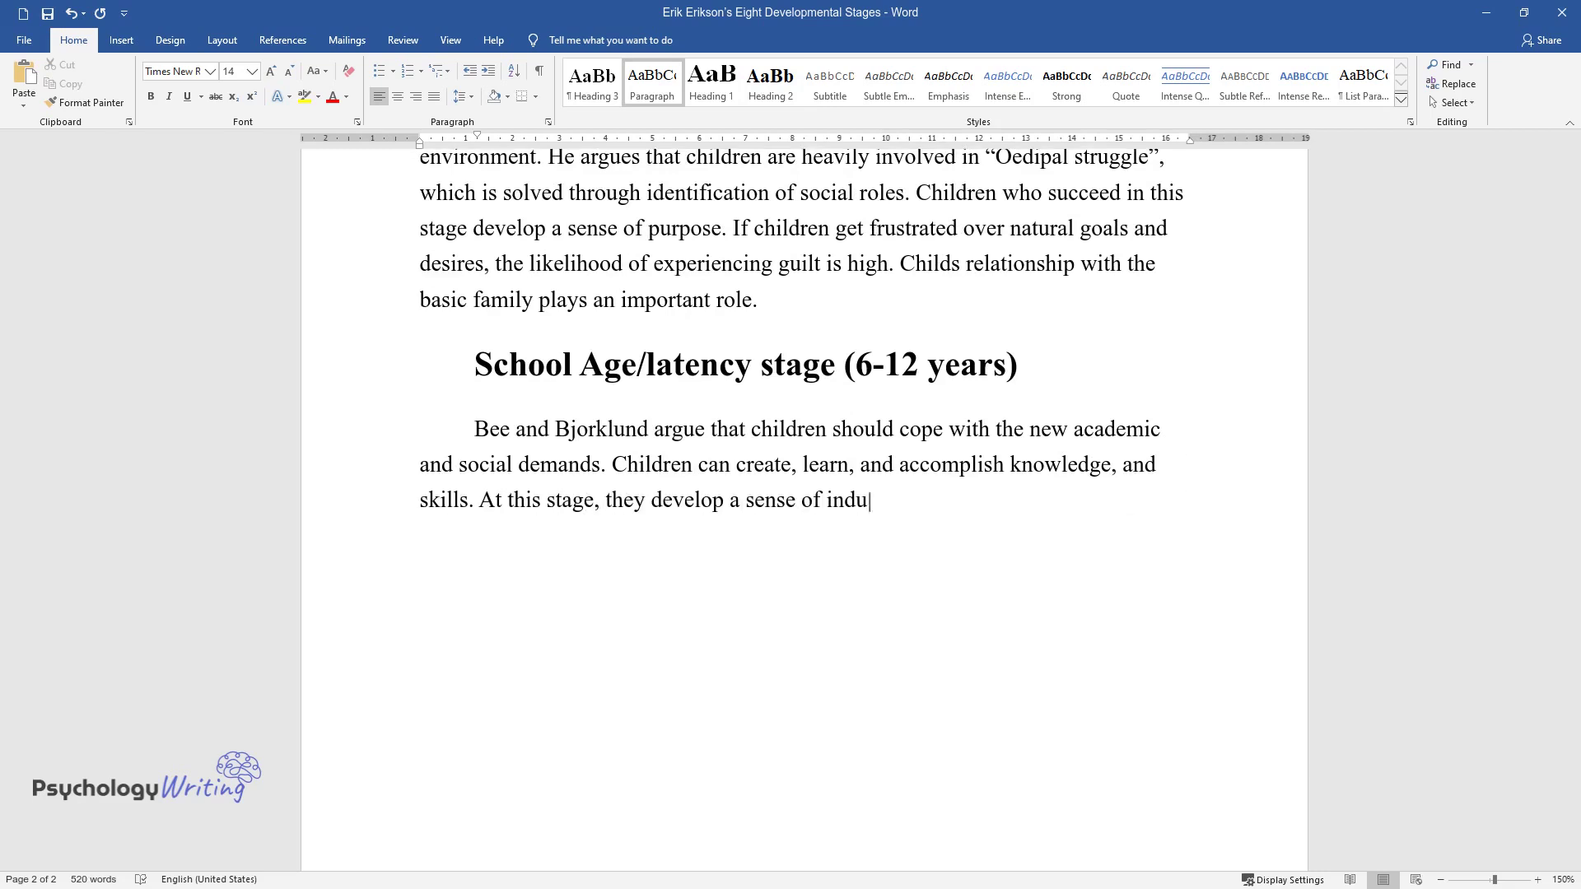
{"action": "type", "text": "stry. Children socialize with ot"}
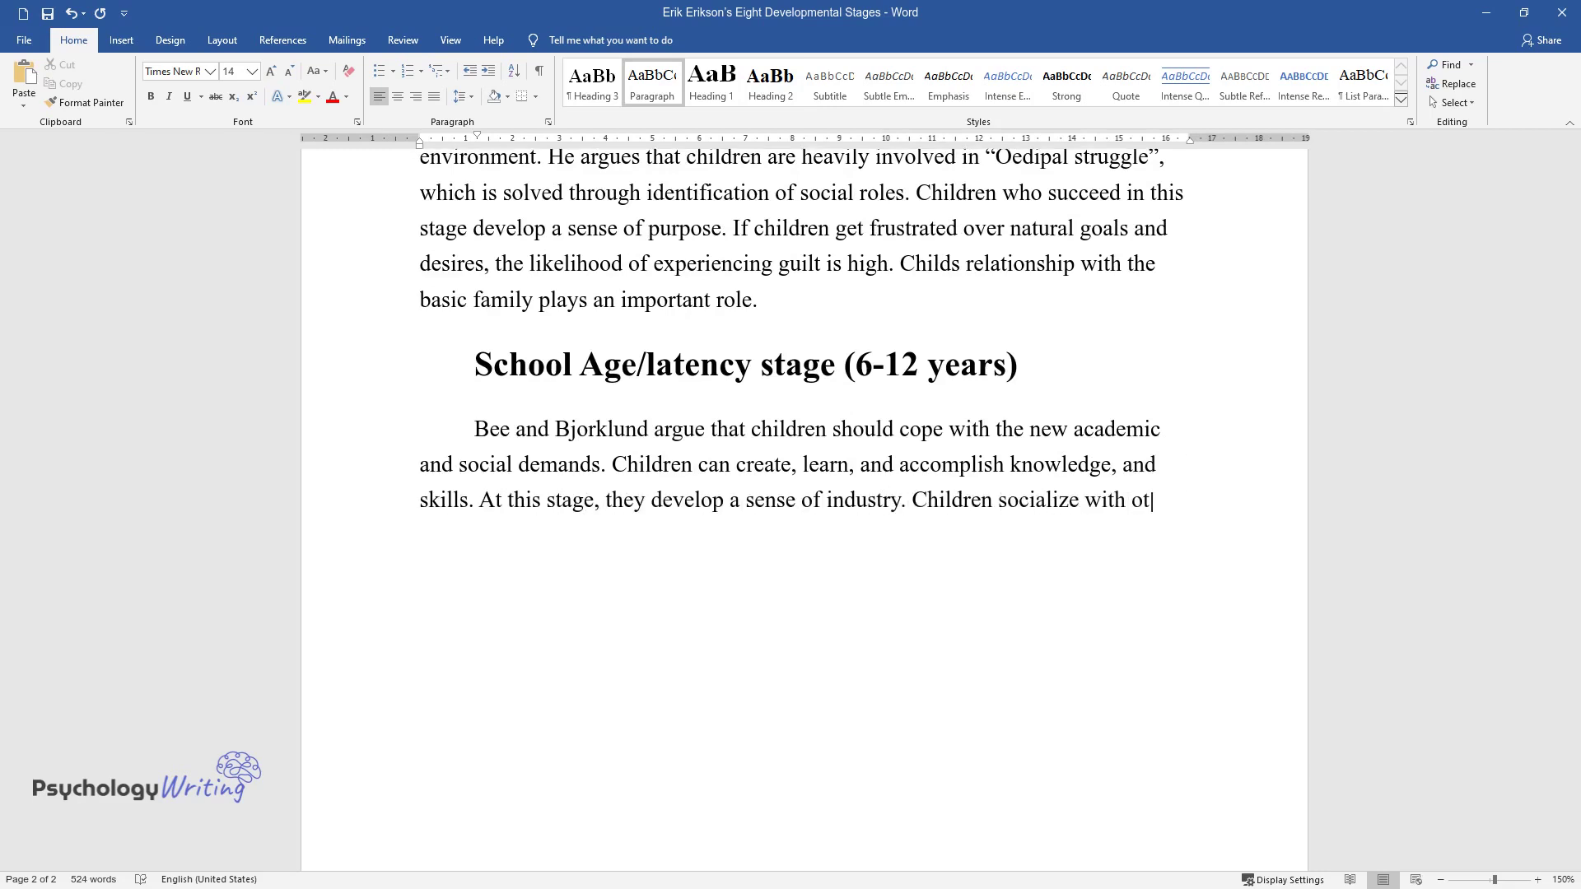
{"action": "type", "text": "hers and if unresolved fe"}
{"action": "type", "text": "elings o"}
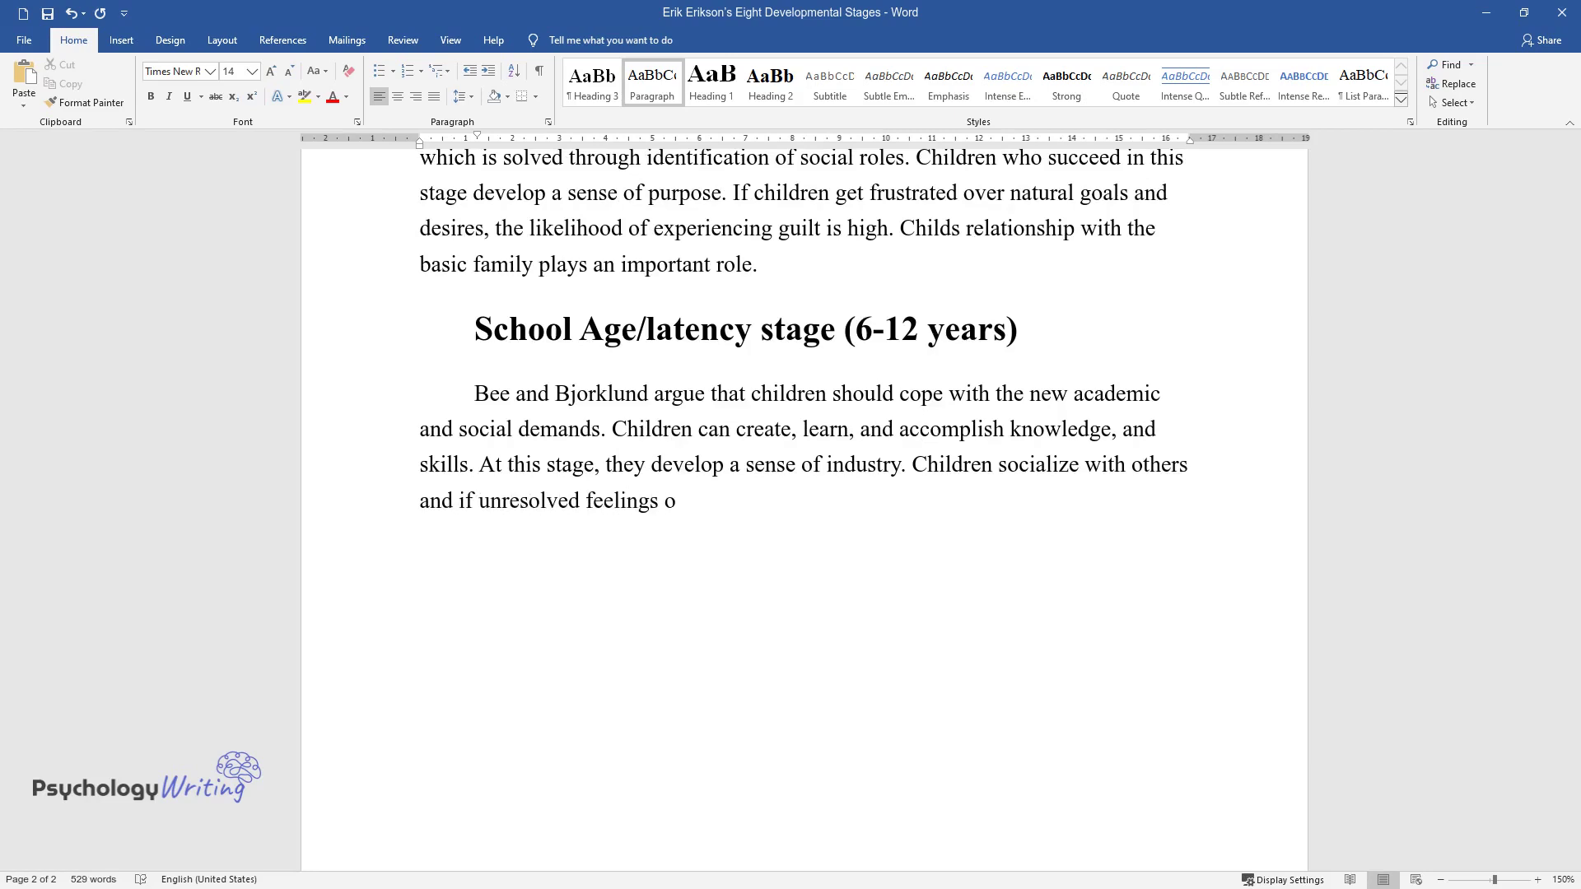
{"action": "type", "text": "f inferiority and inadequacy are "}
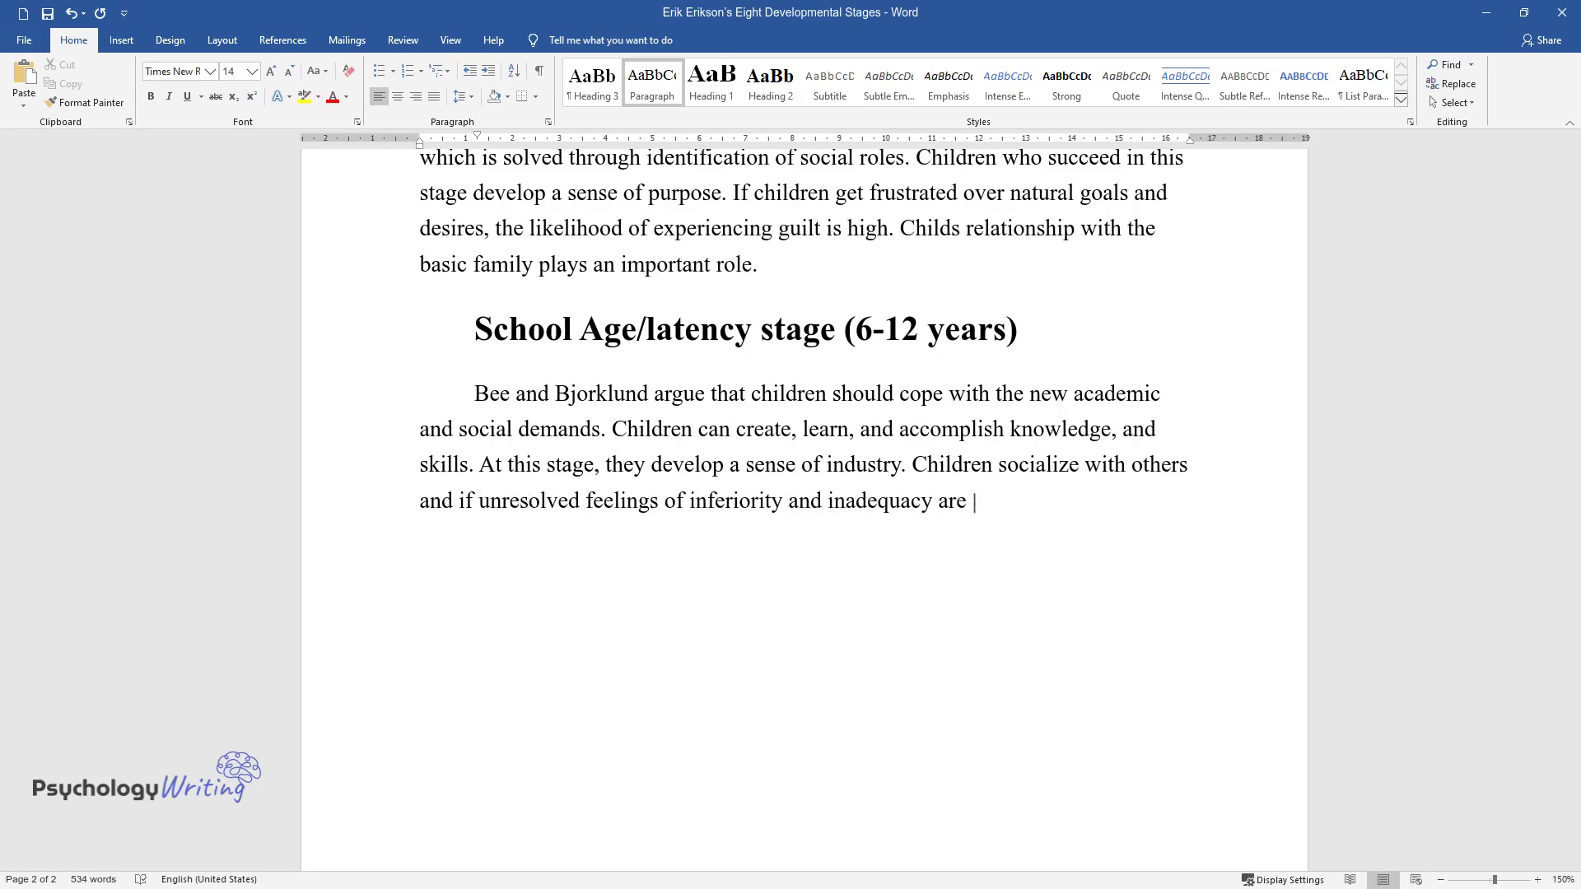
{"action": "type", "text": "experienced among the peers, prob"}
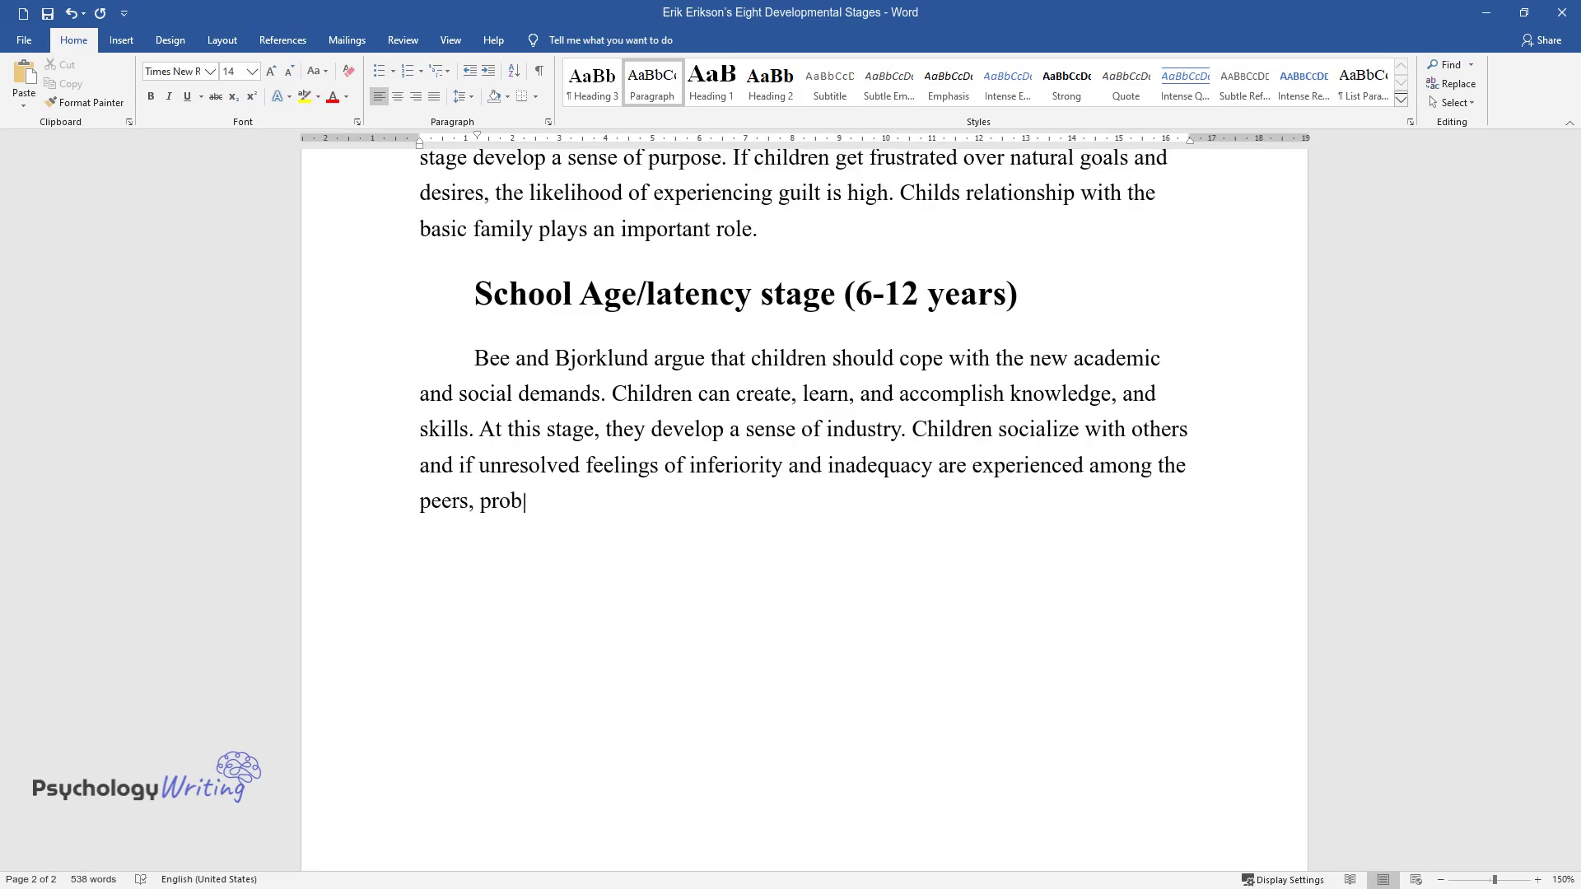
{"action": "type", "text": "lems related to self-esteem and c"}
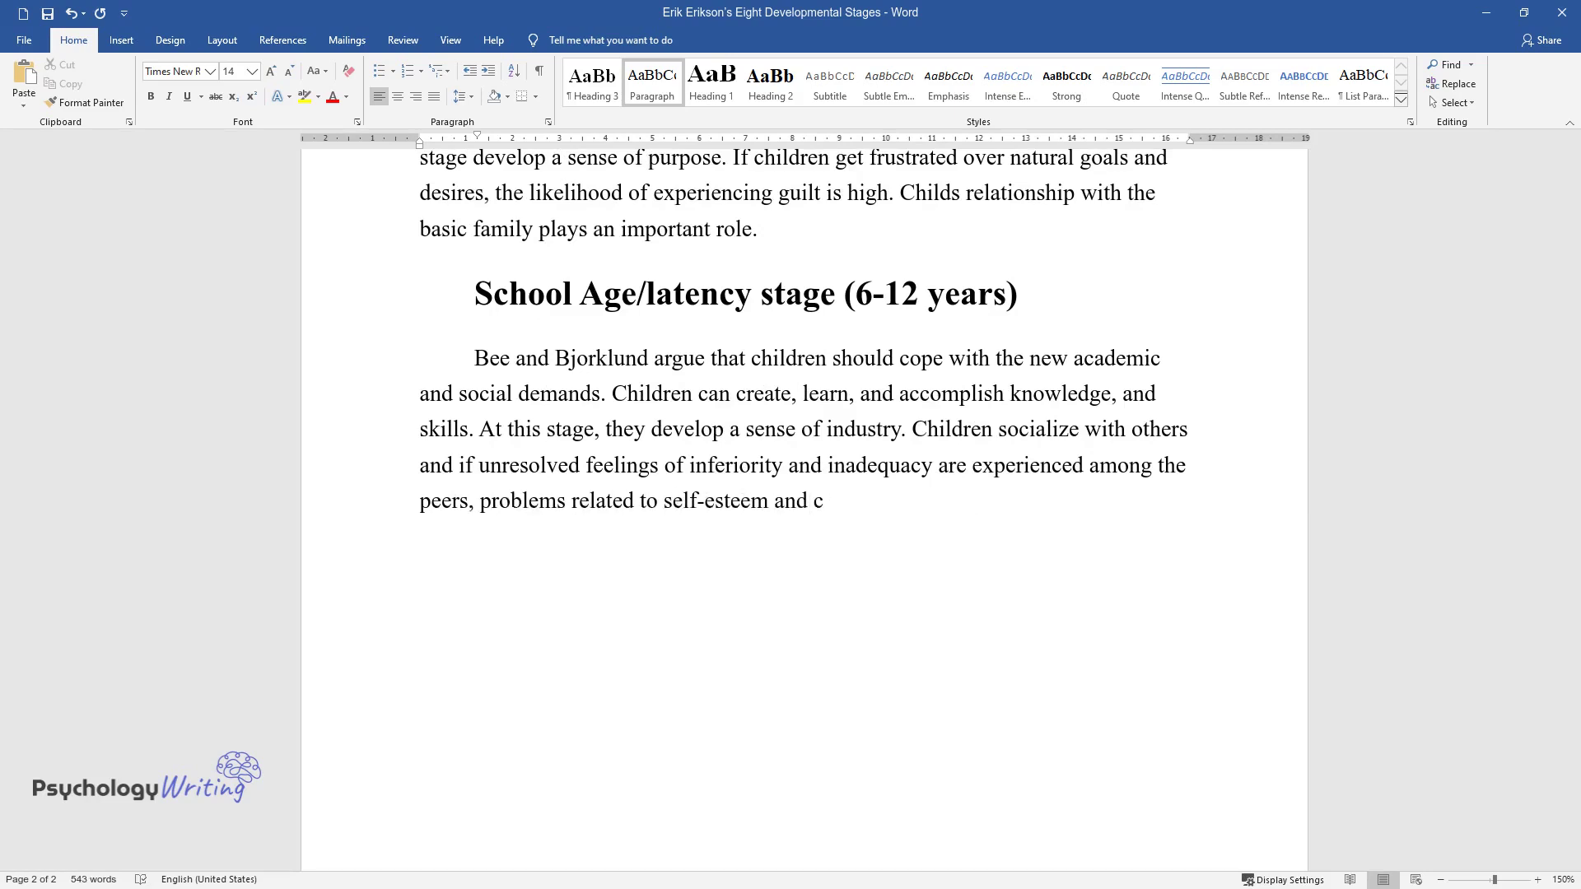
{"action": "type", "text": "ompetence are likely to be exper"}
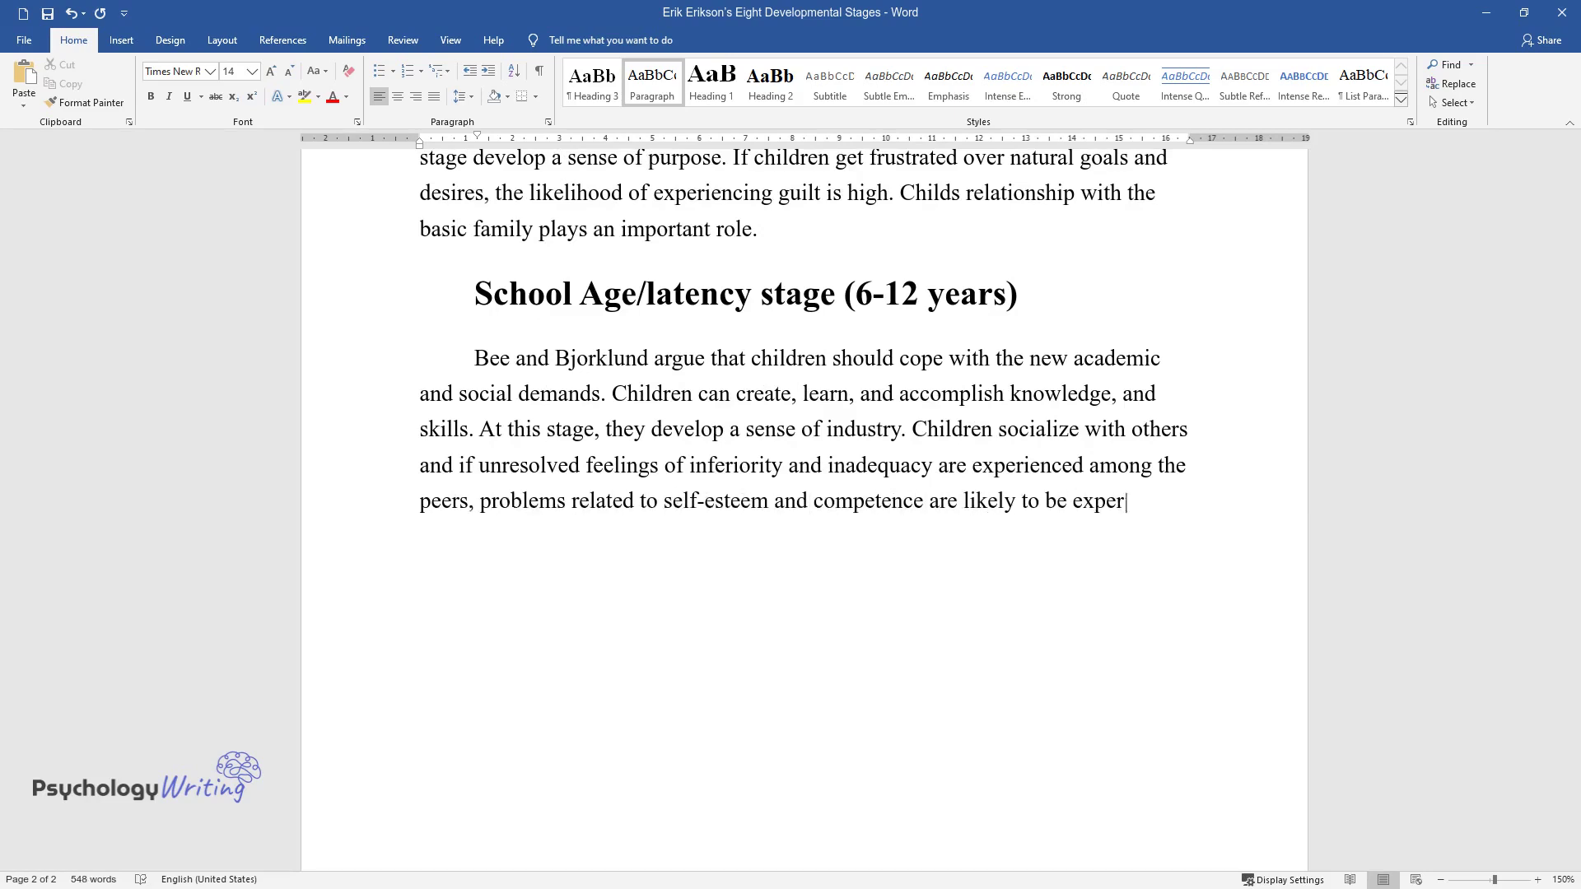
{"action": "type", "text": "ienced. Success results to develo"}
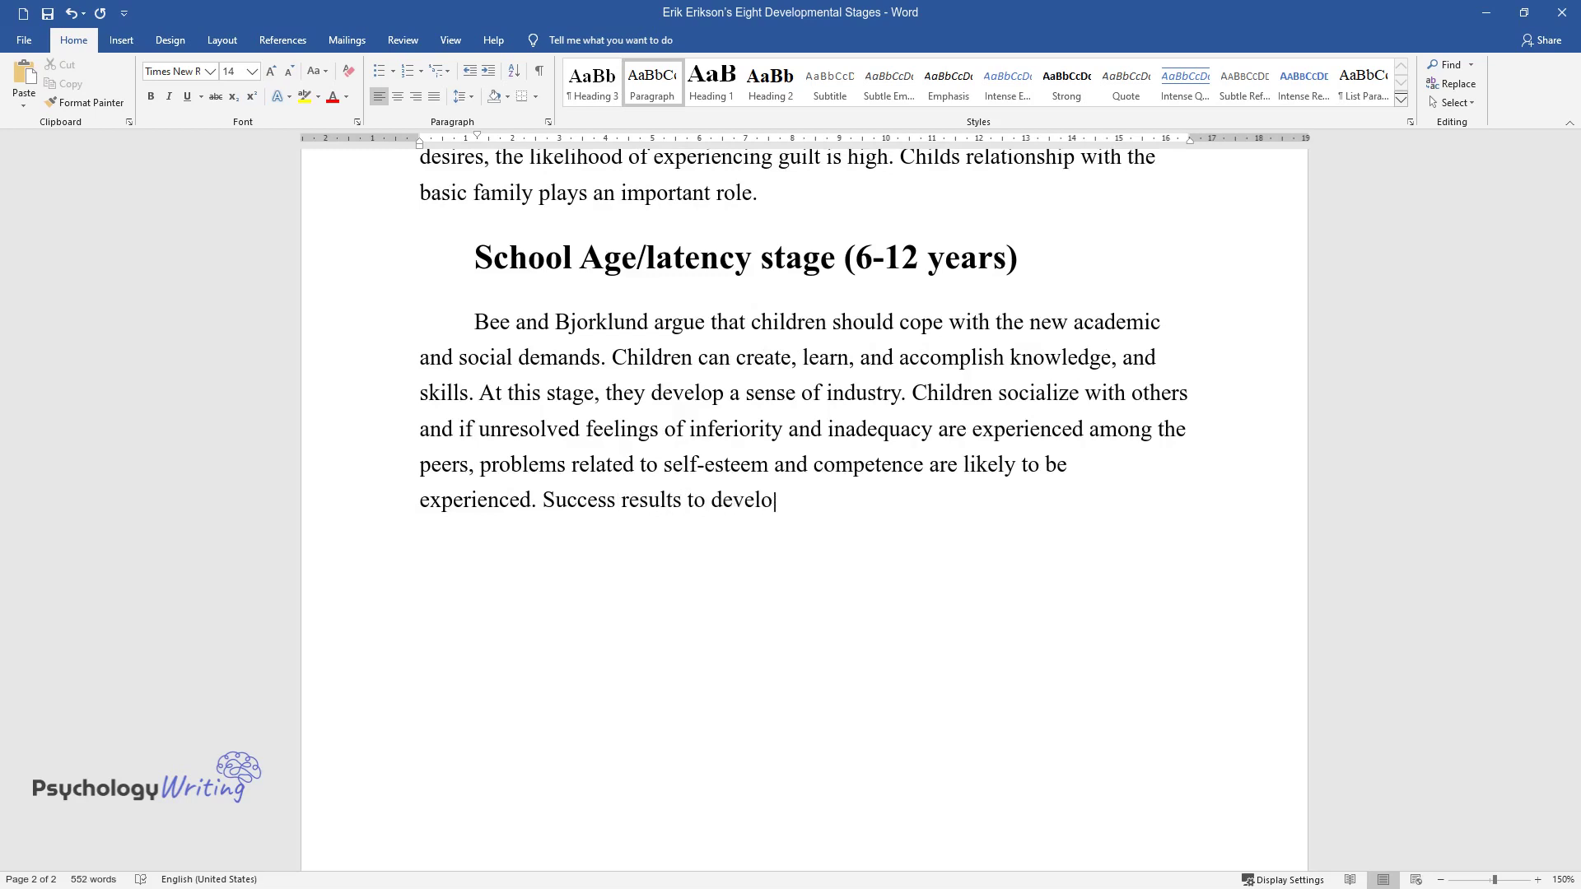
{"action": "type", "text": "pment of a sense of competence. A"}
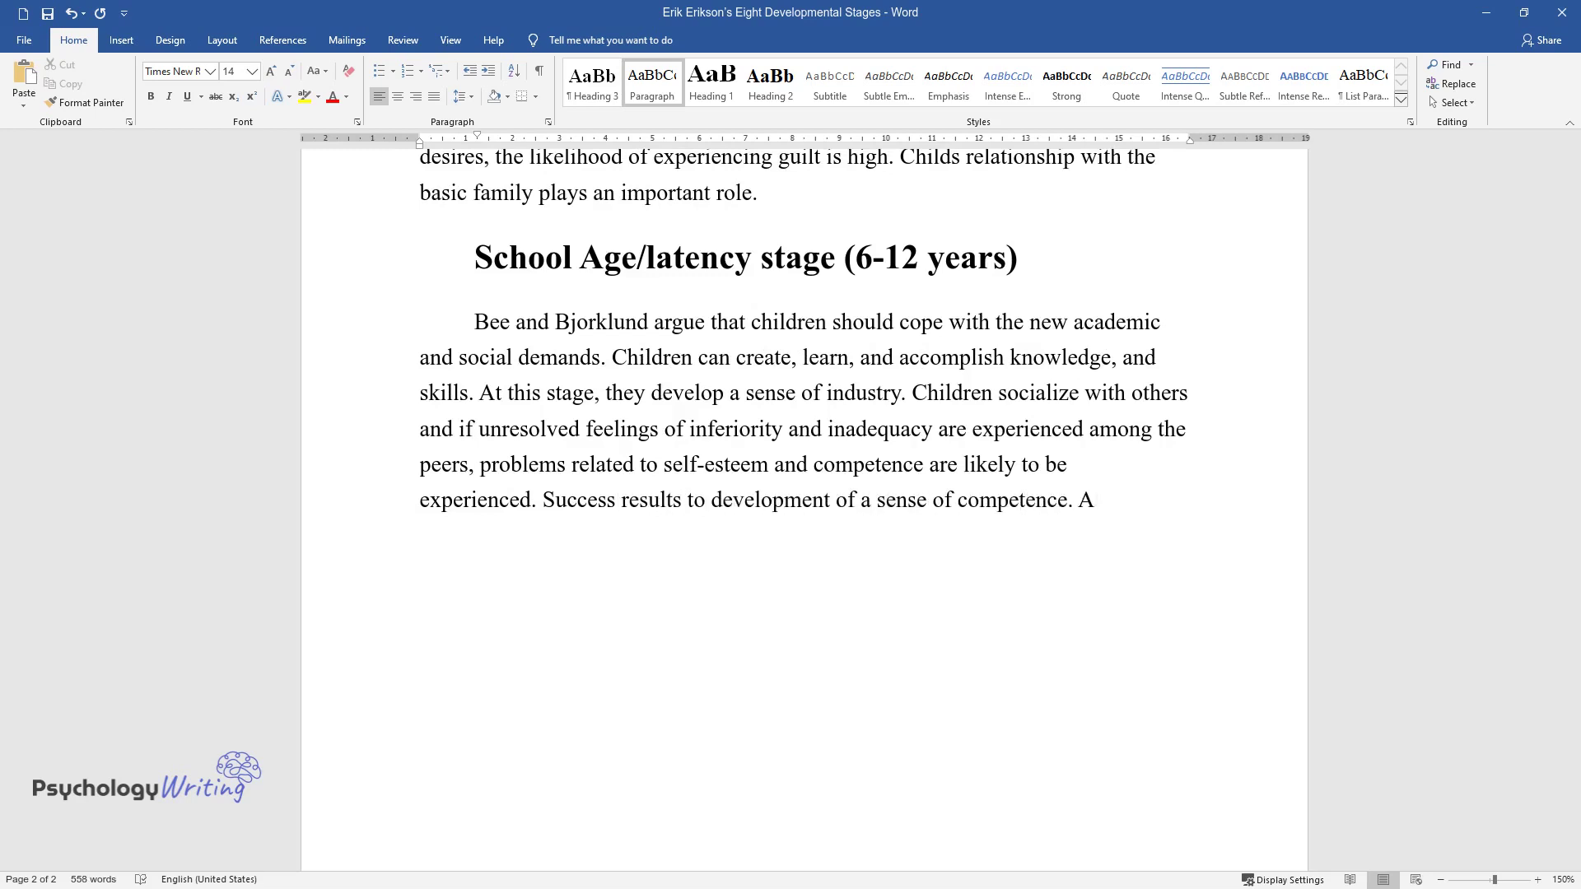
{"action": "type", "text": "lthough the role"}
{"action": "type", "text": " of parents is s"}
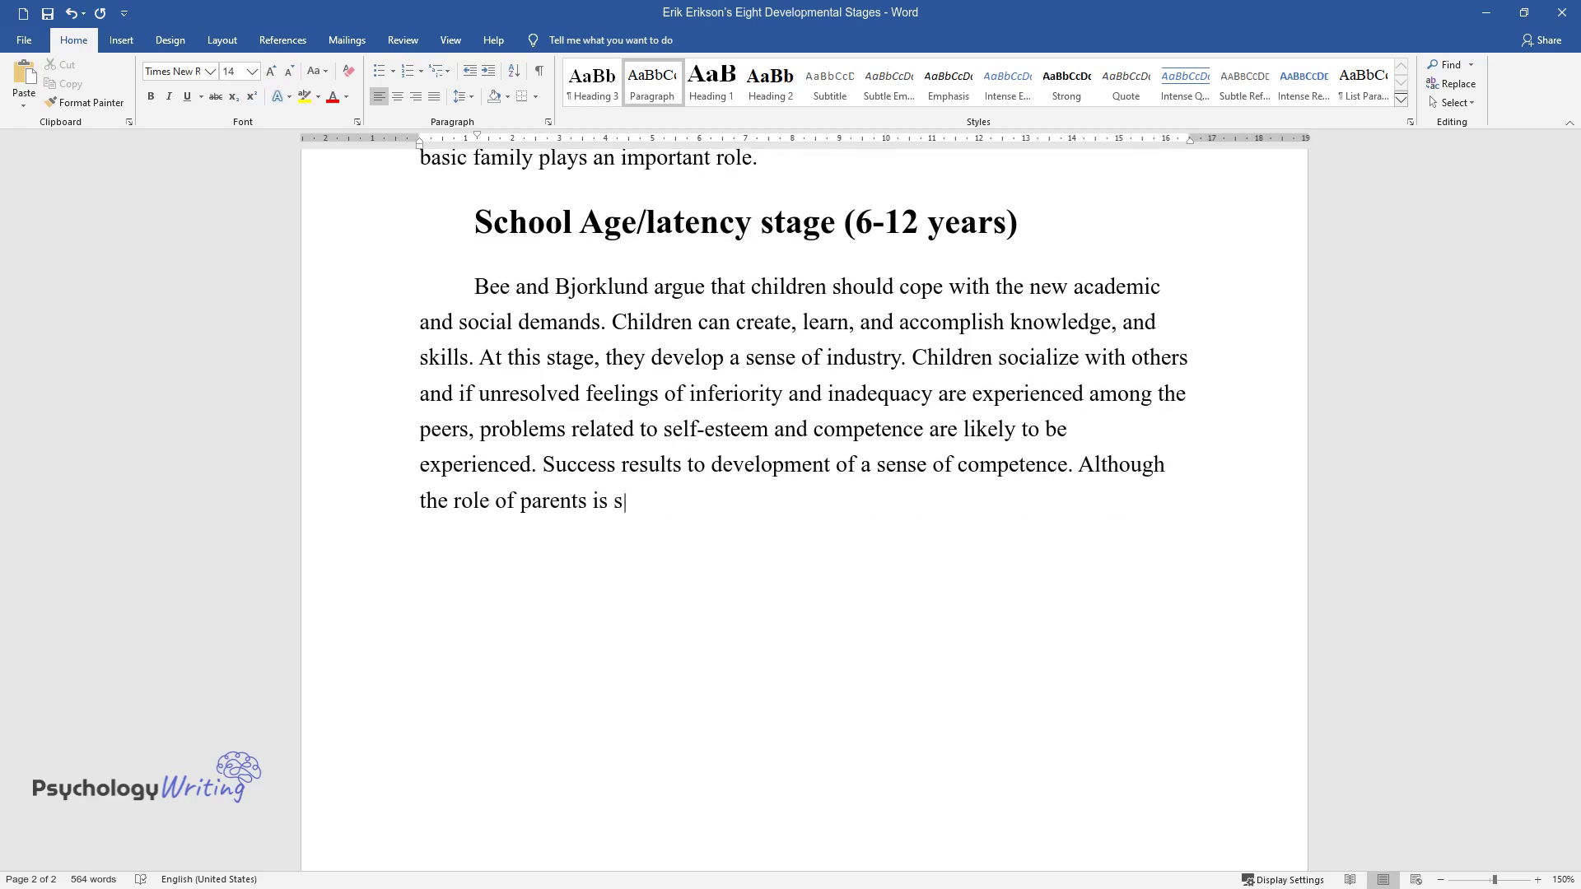
{"action": "type", "text": "till recognized, child’s relation"}
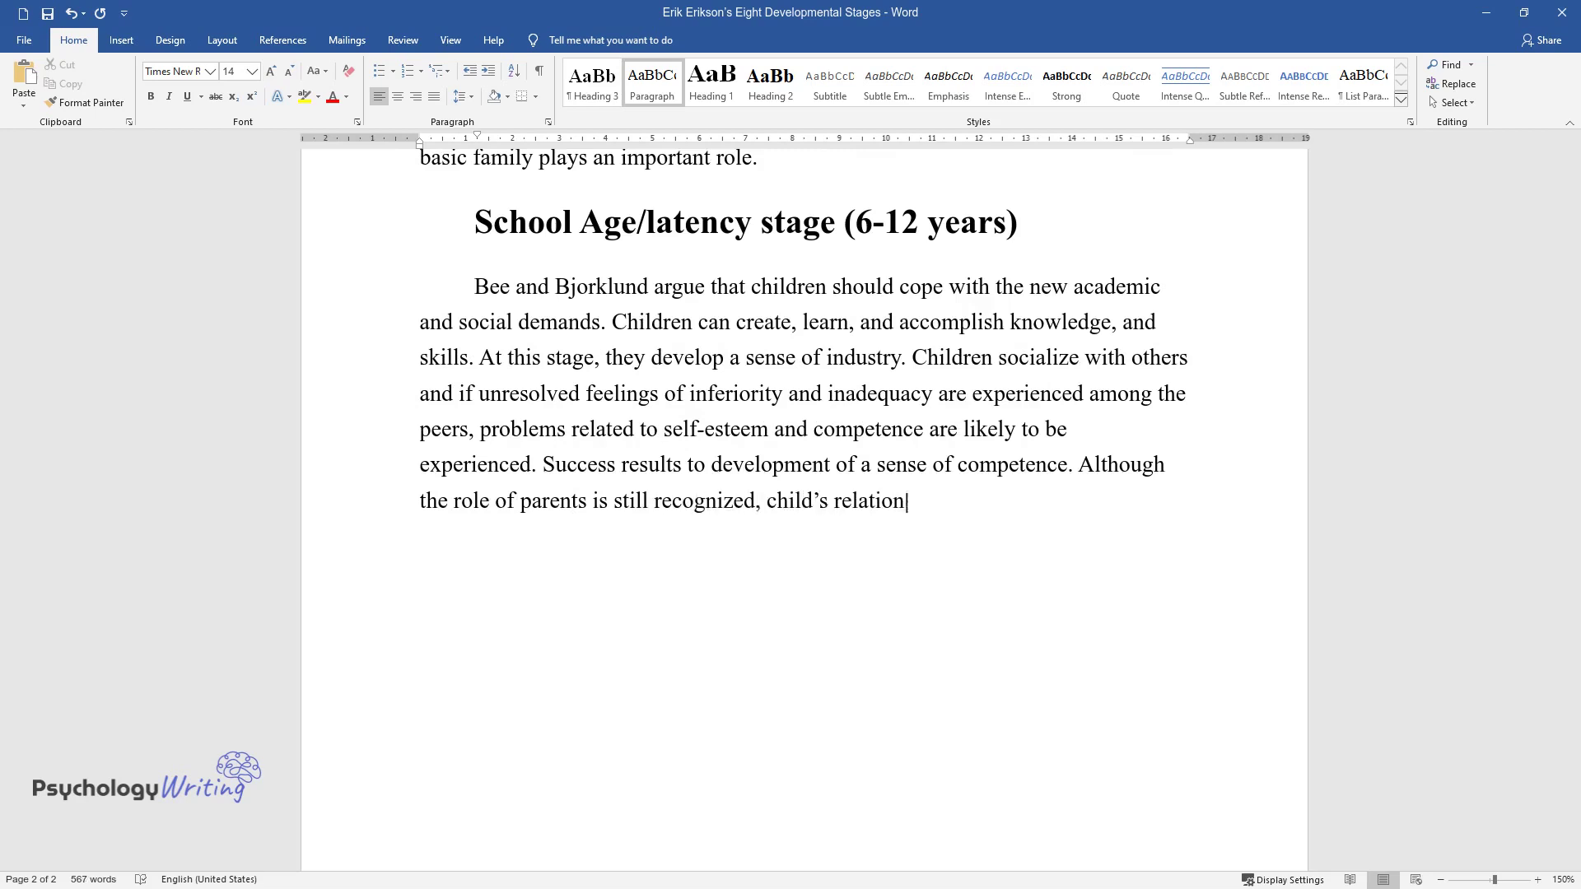
{"action": "type", "text": "ship with neighbors and schools is the most important."}
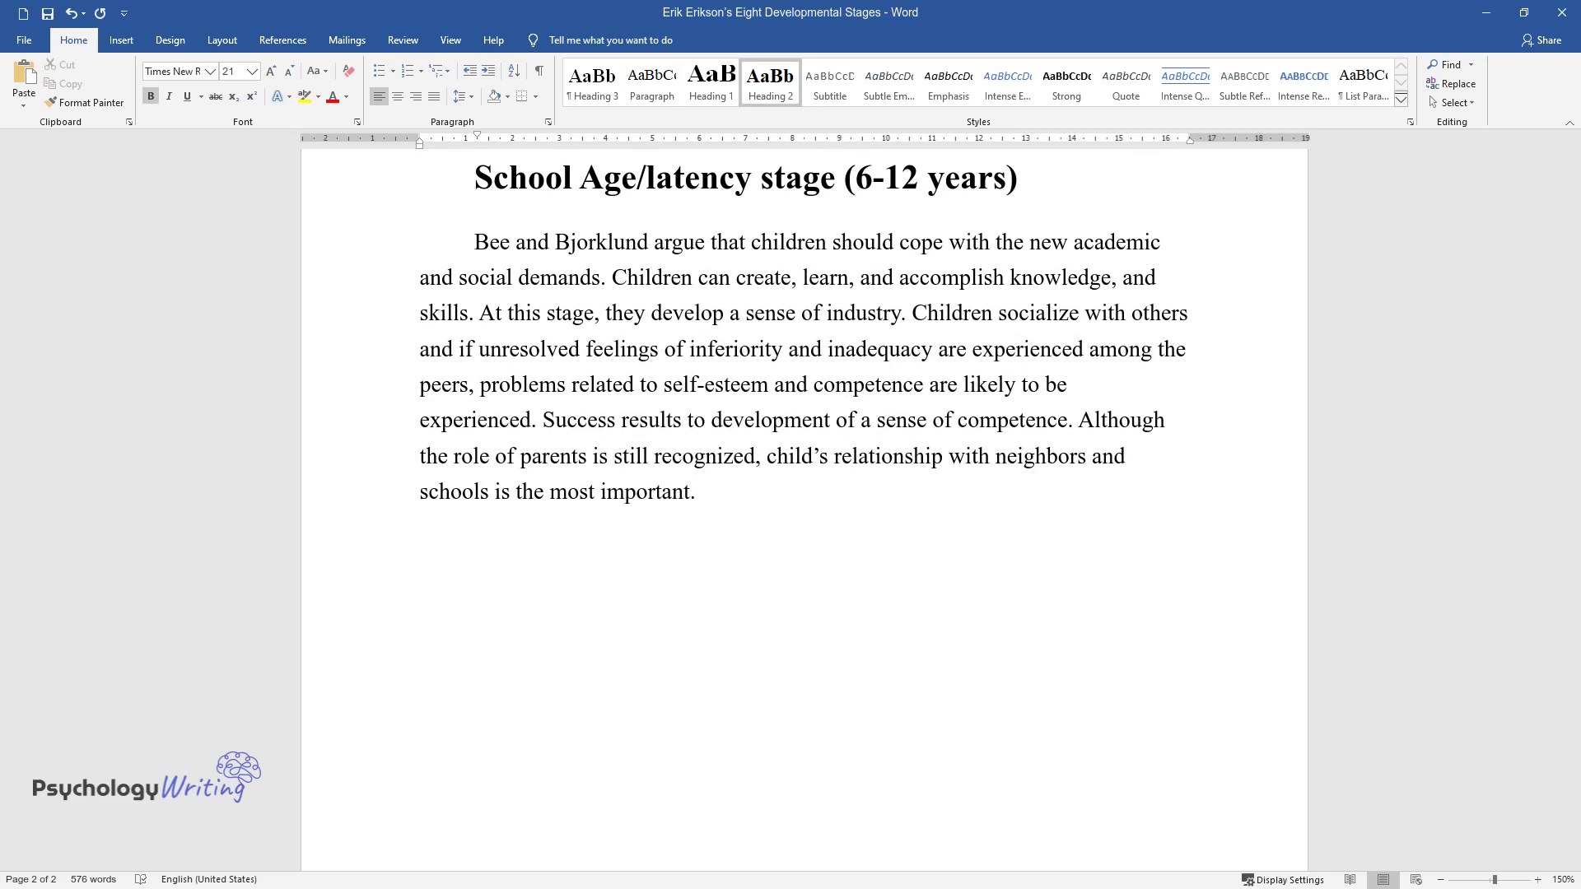
{"action": "key", "text": "Return"}
{"action": "type", "text": "Adolescence (12 "}
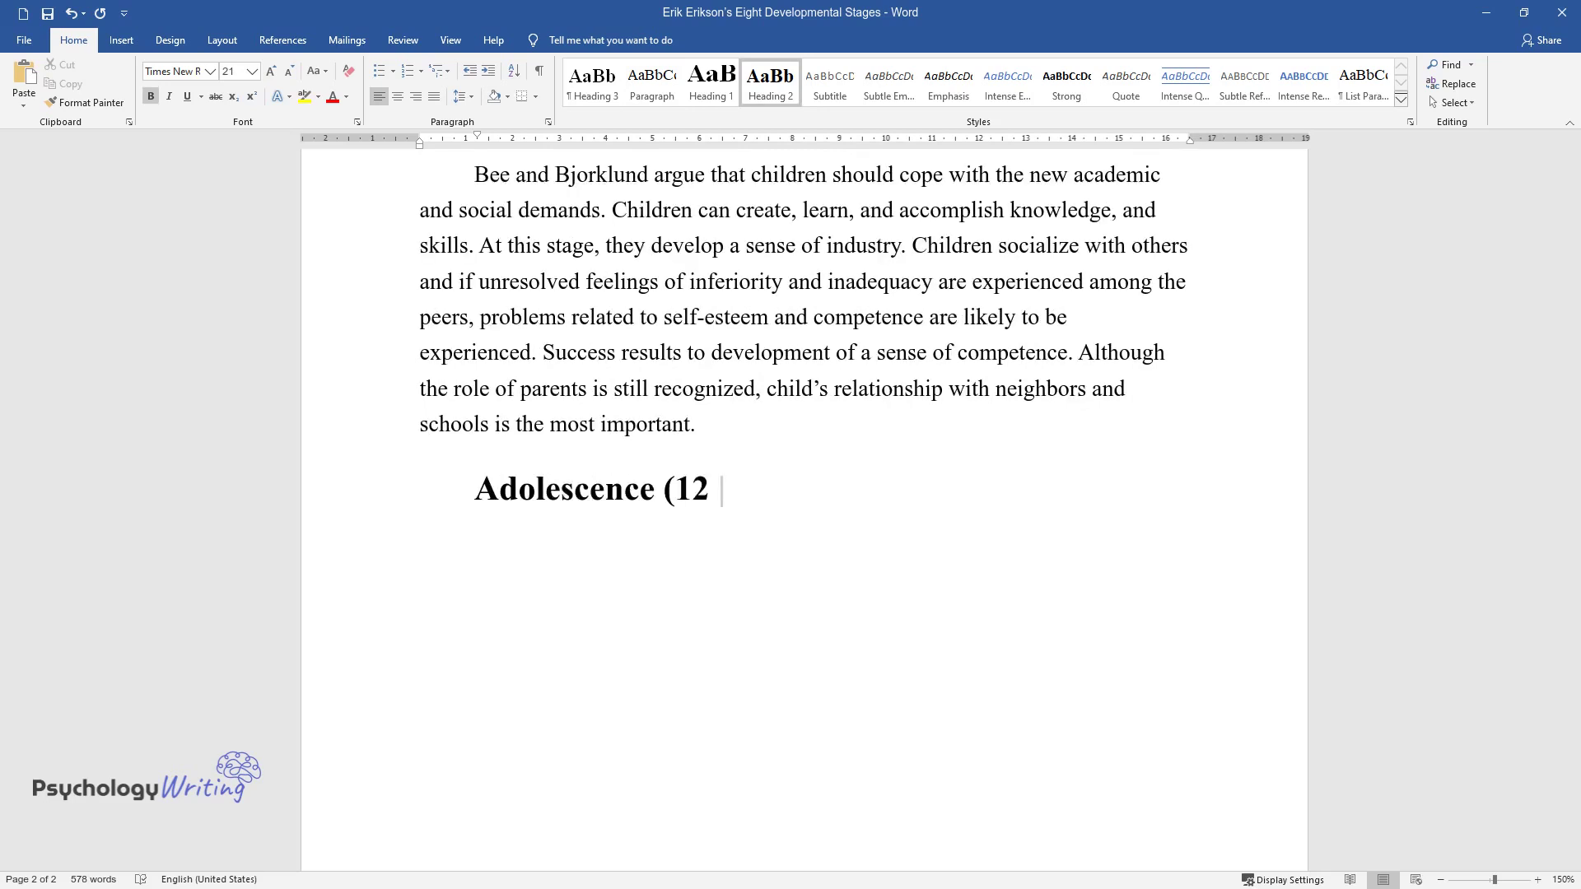
{"action": "type", "text": "to 18 years)"}
- Write the Adolescence paragraph on identity, ending with the importance of relationships with peers
{"action": "key", "text": "Return"}
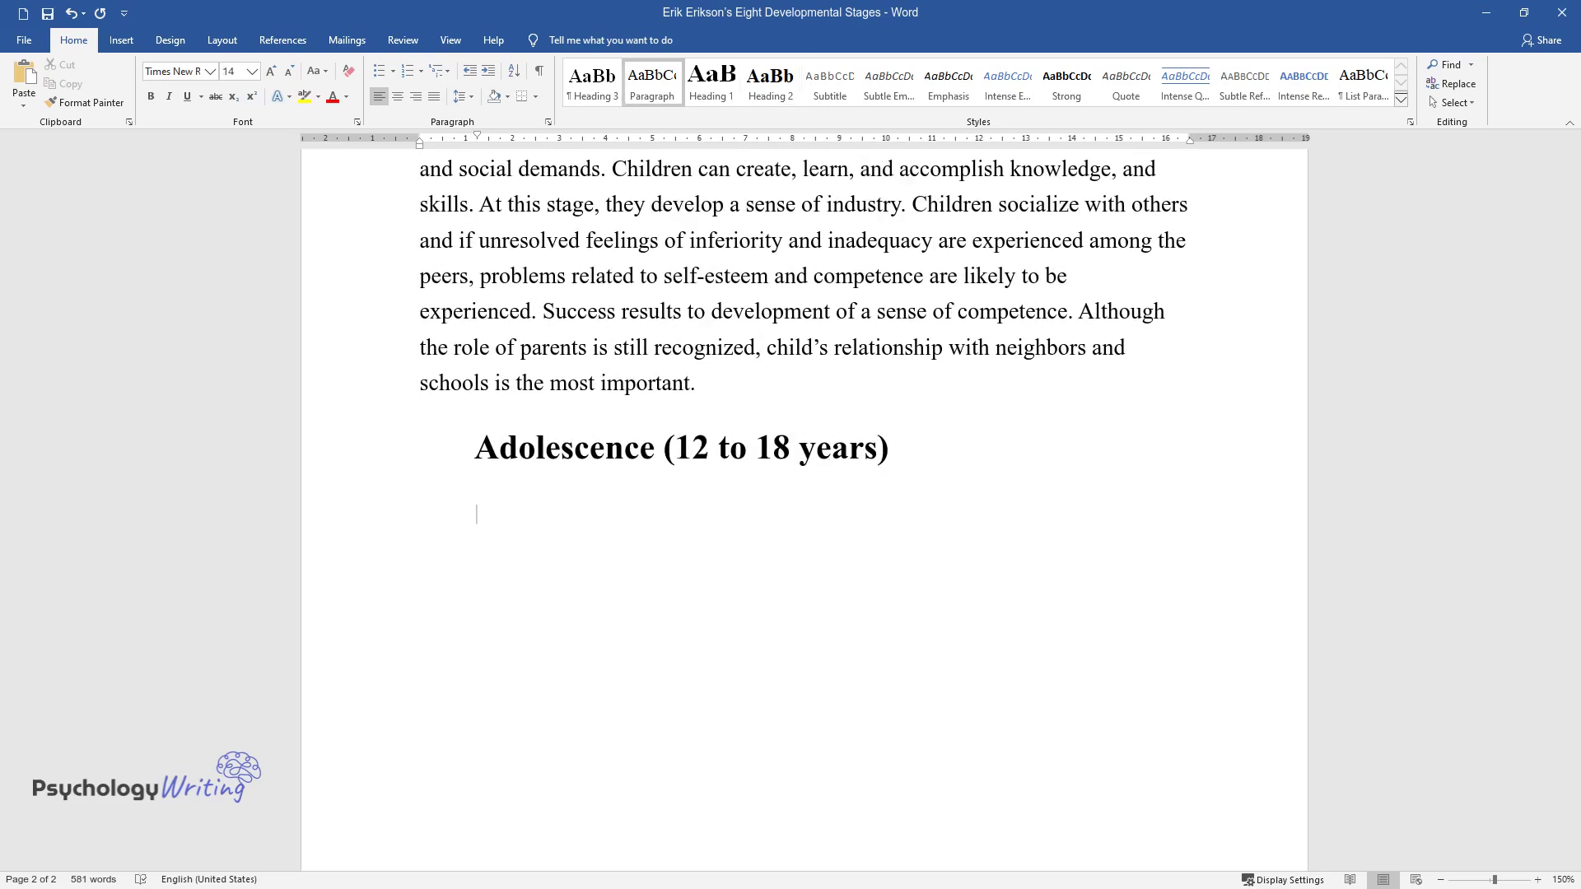
{"action": "type", "text": "The development of an individu"}
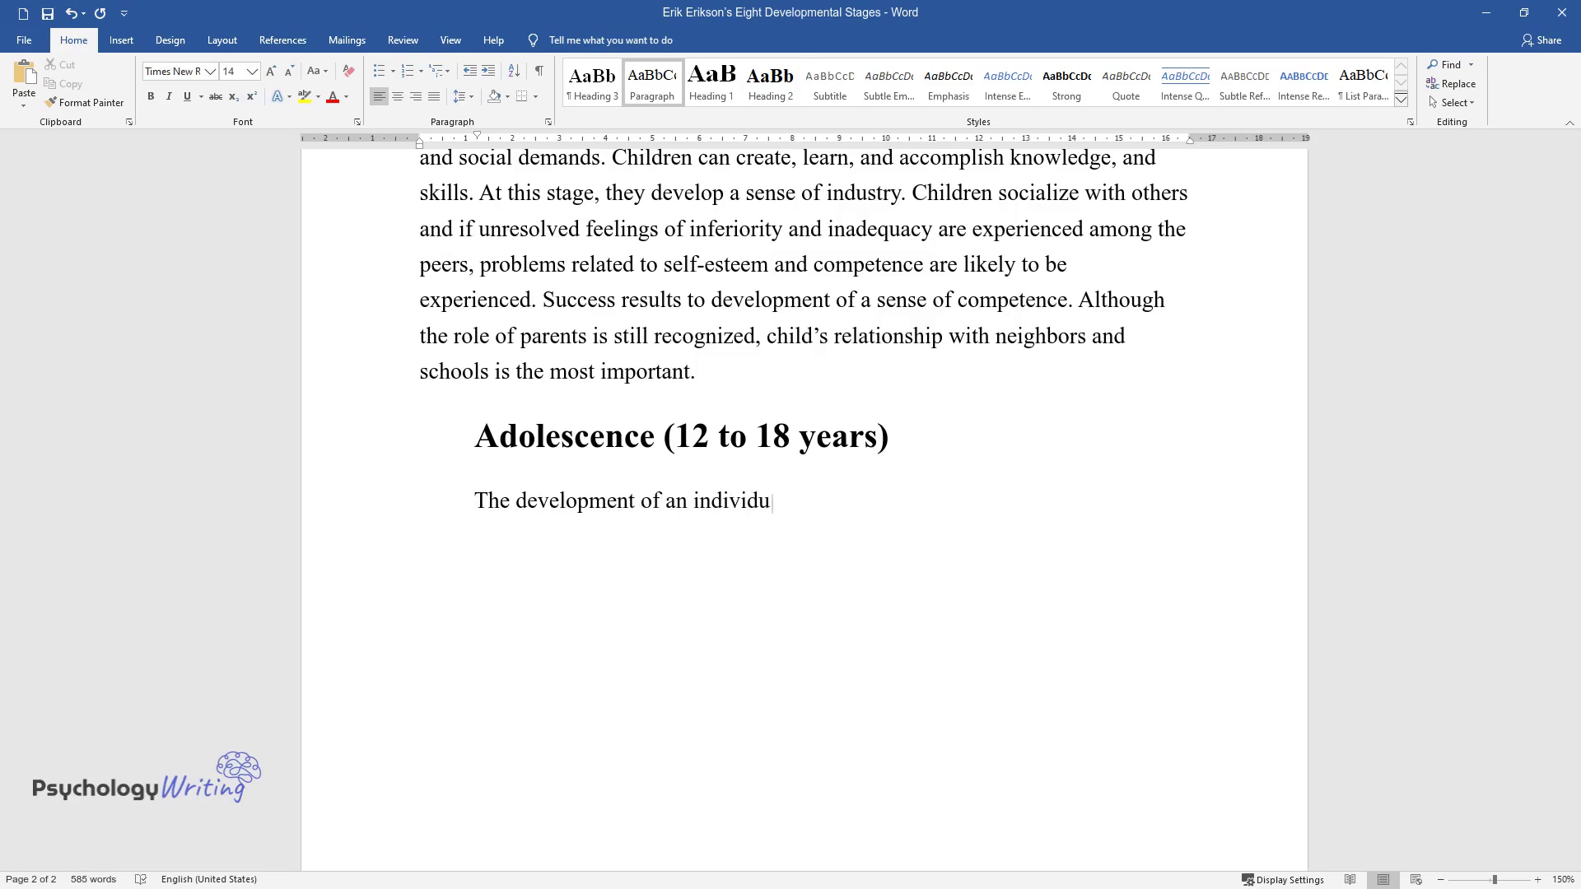
{"action": "type", "text": "al depends on what is done to the"}
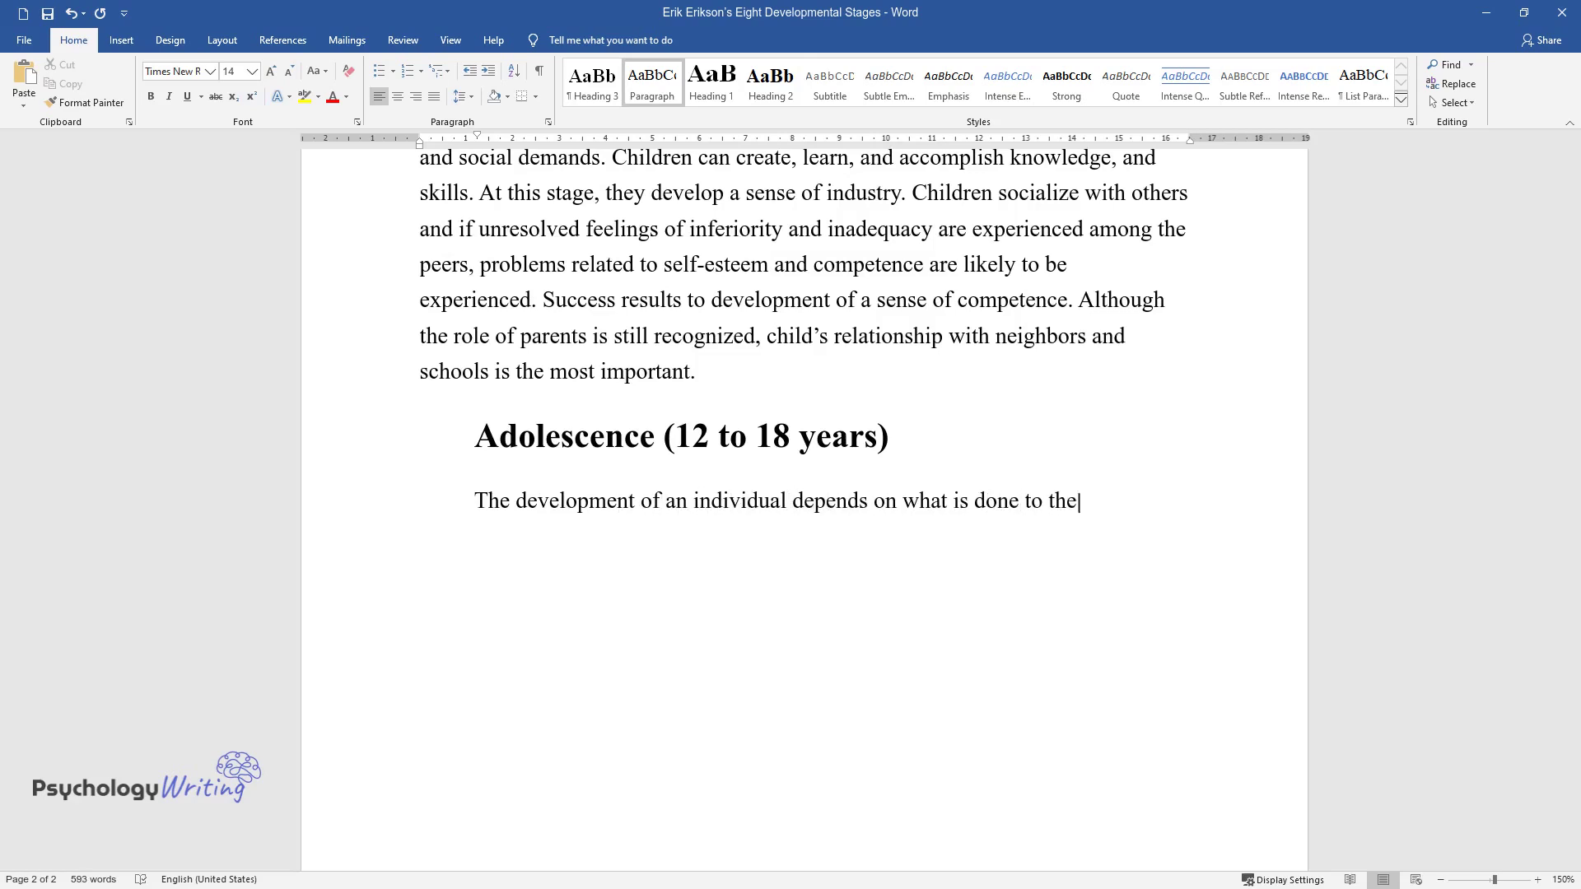
{"action": "type", "text": " child until the fourth stage. Fro"}
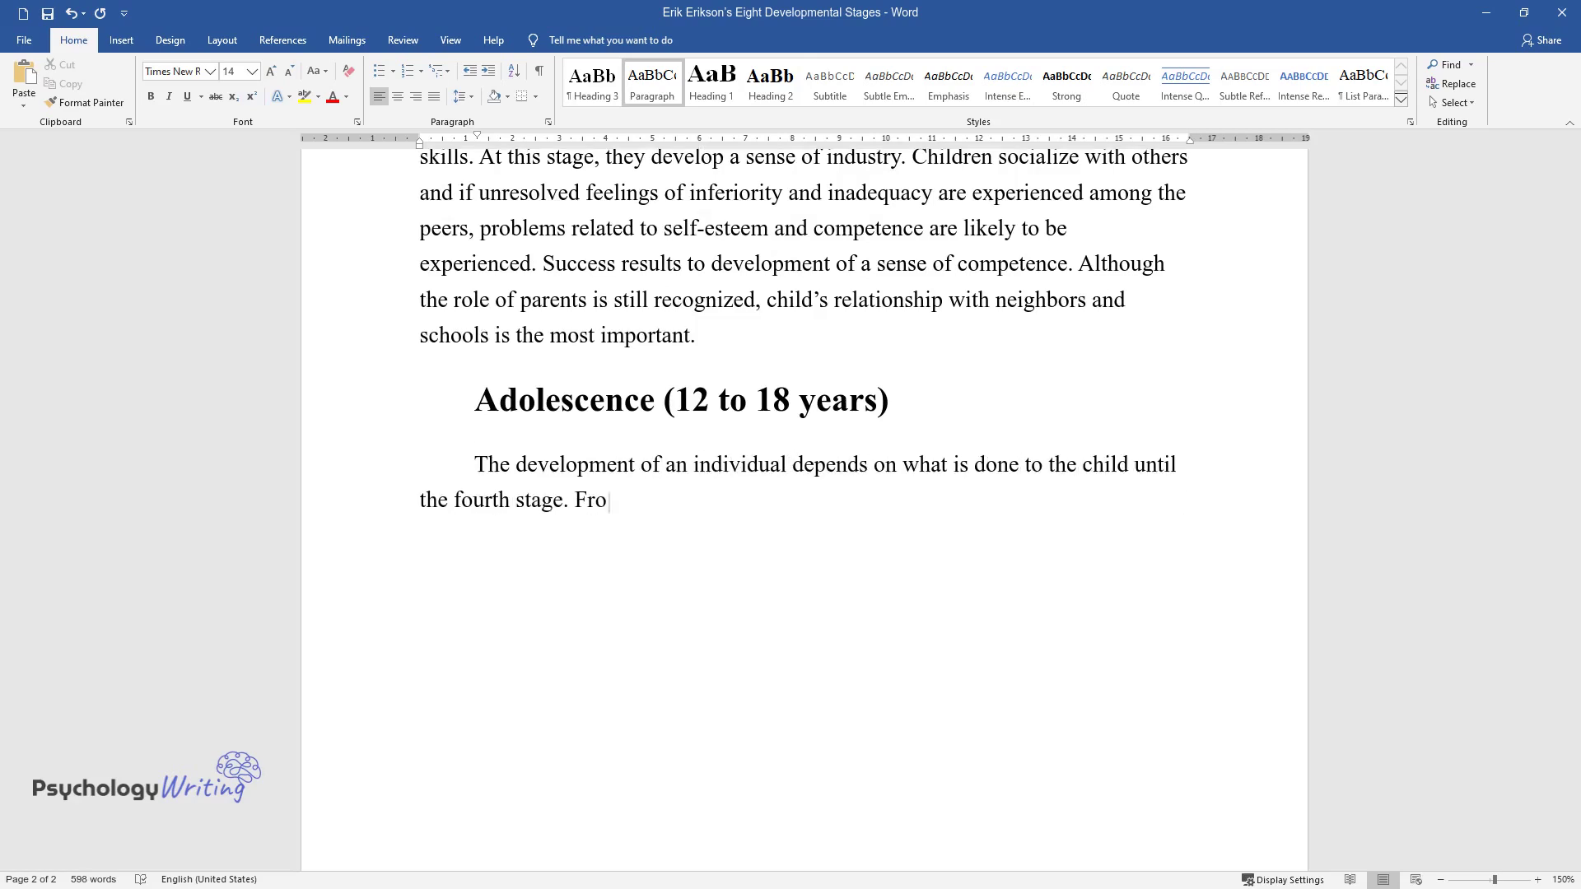
{"action": "type", "text": "m the fifth stage, individual's d"}
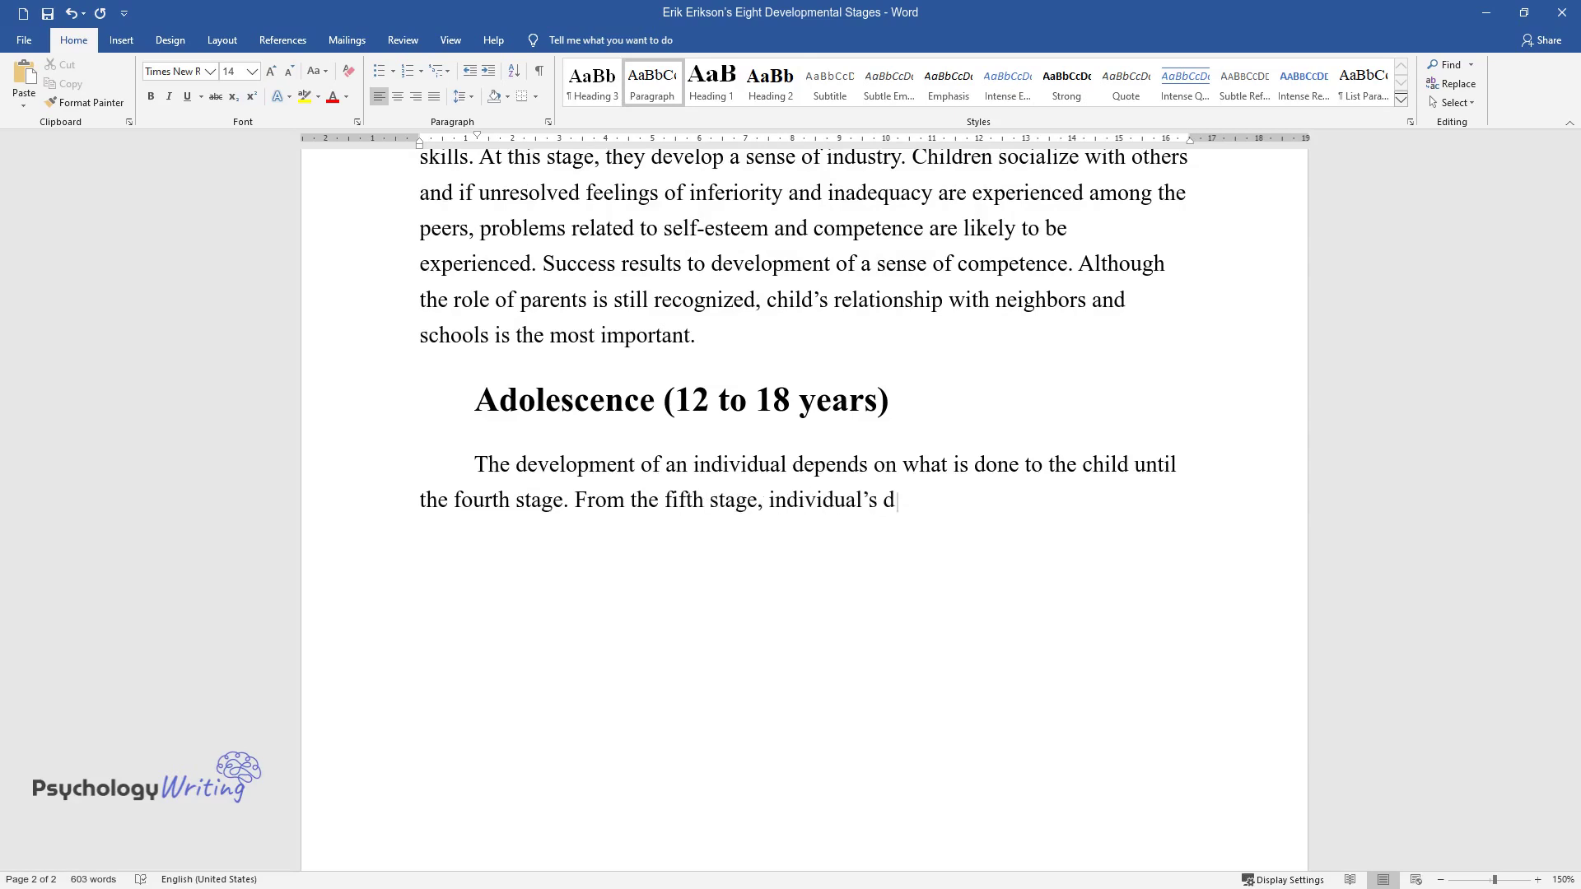
{"action": "type", "text": "evelopment depends on what they do"}
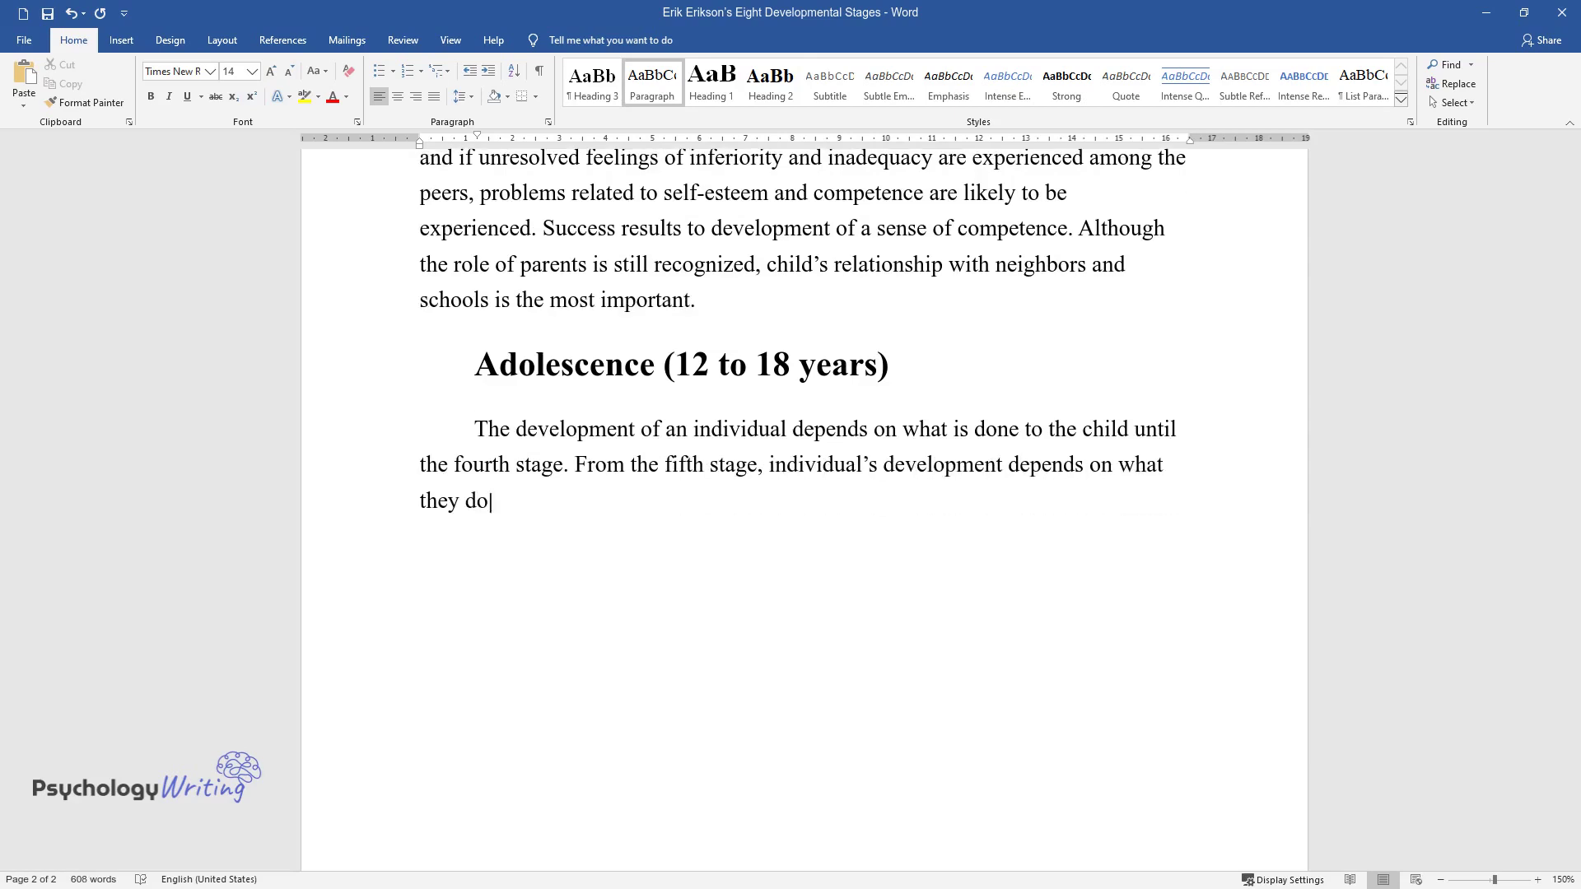
{"action": "type", "text": ". Adults seek their identities, they negotiate with “social intera"}
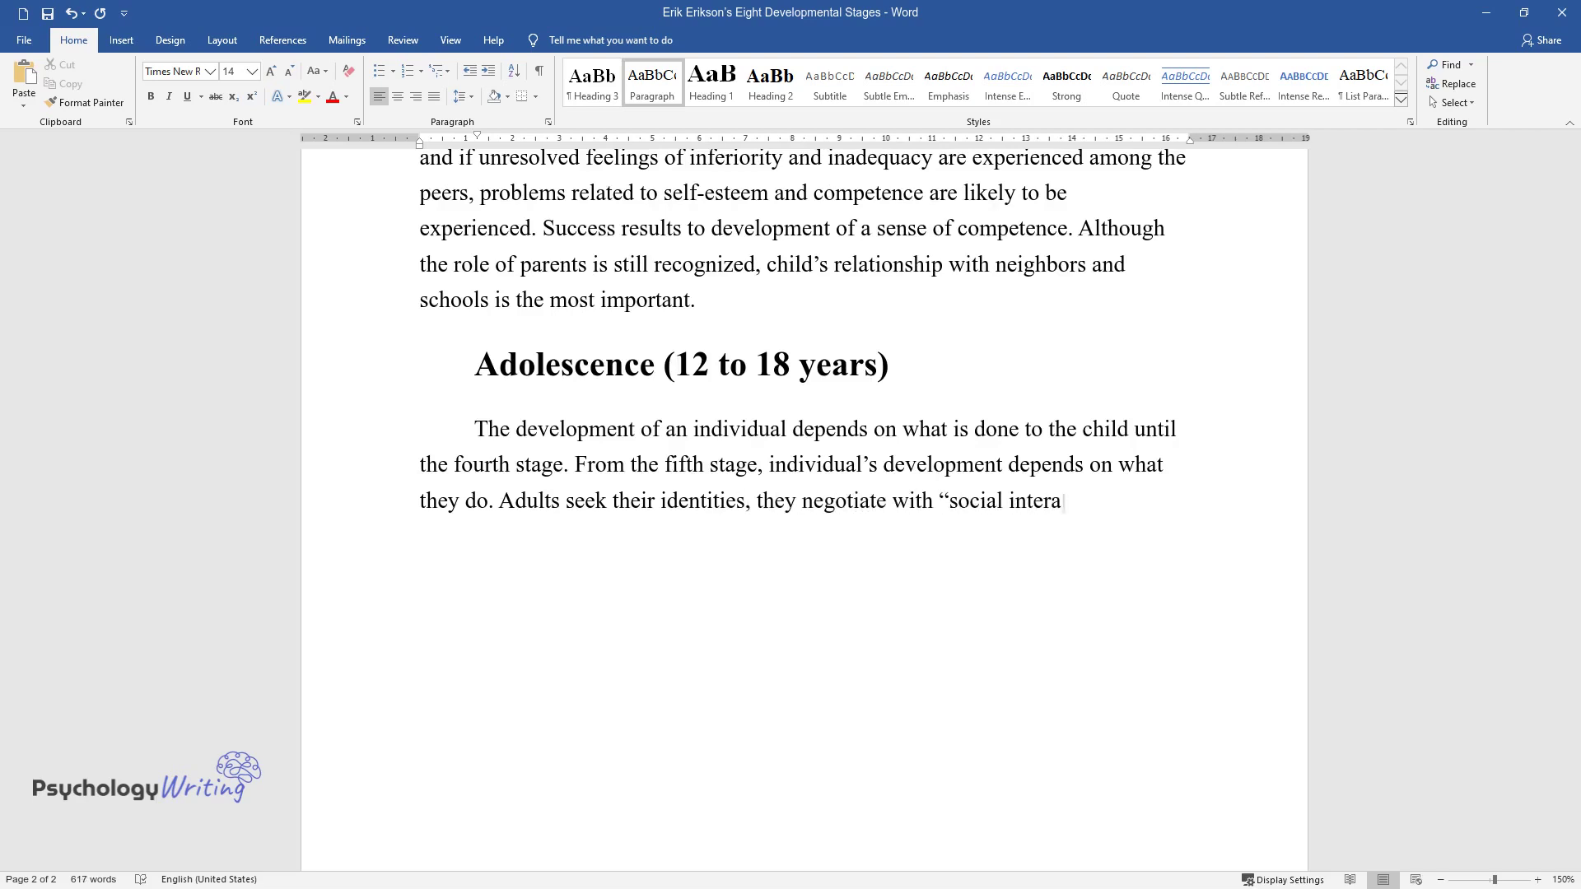
{"action": "type", "text": "ctions”, and struggle wit"}
{"action": "type", "text": "h issues "}
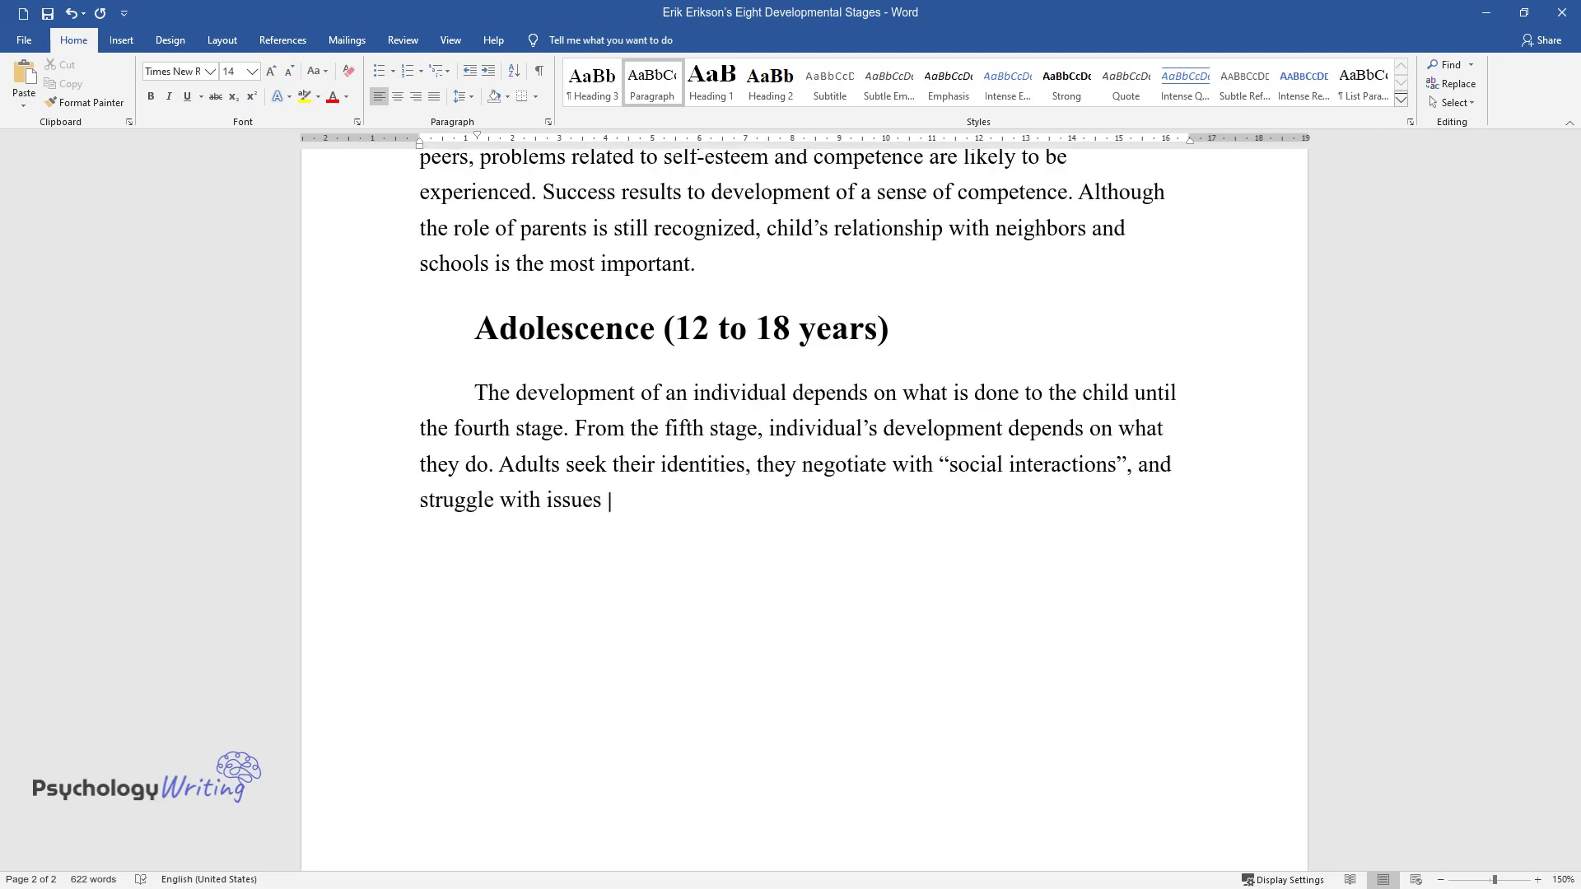
{"action": "type", "text": "of morality to be able to differe"}
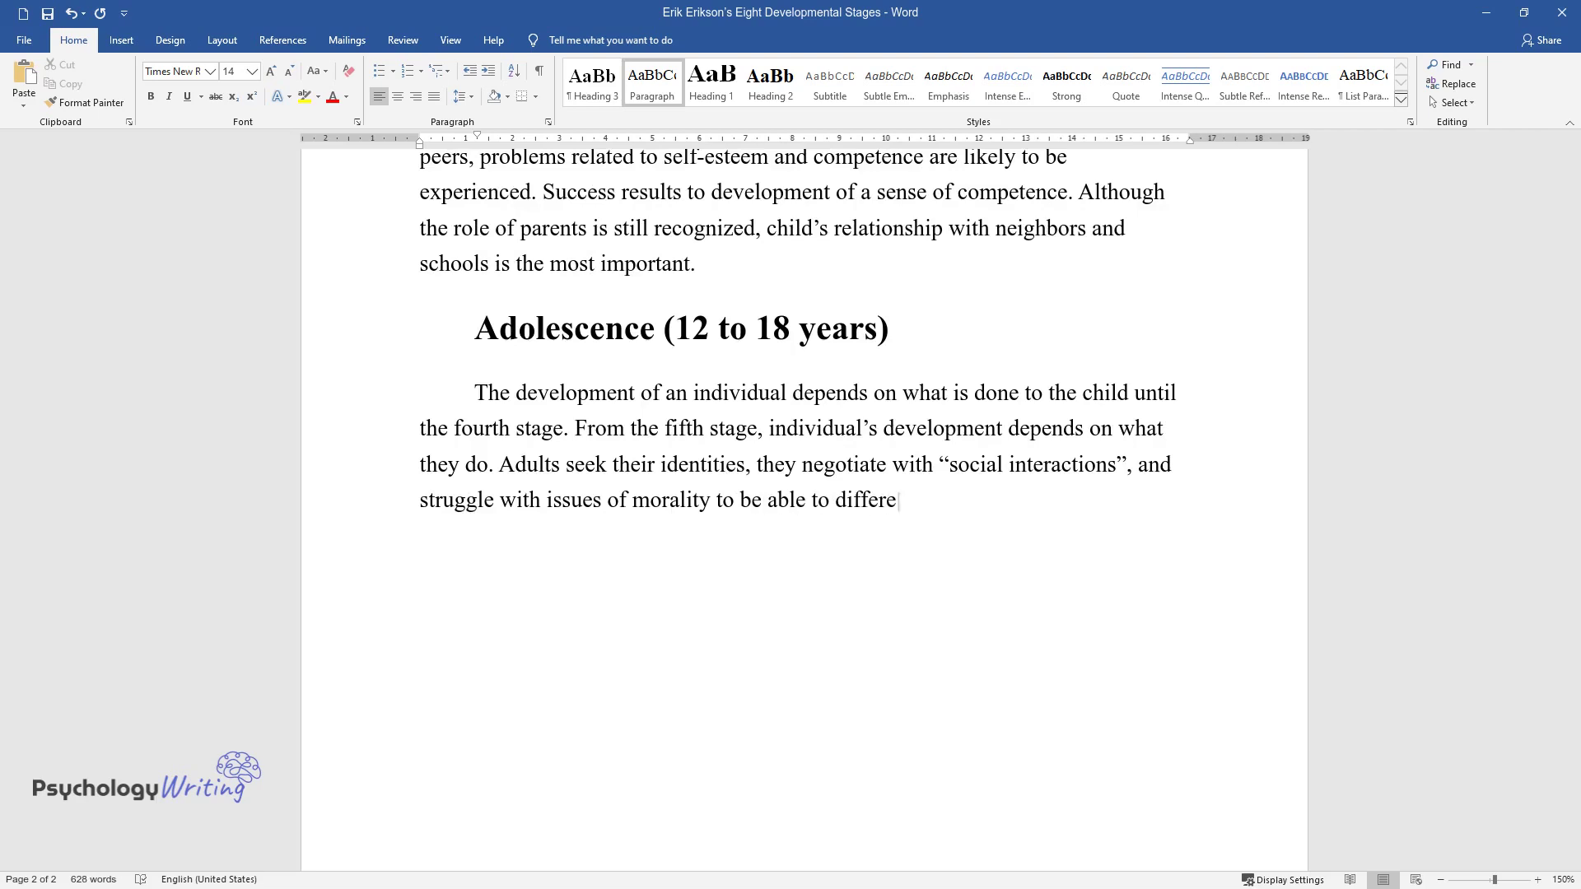
{"action": "type", "text": "ntiate right things from the wron"}
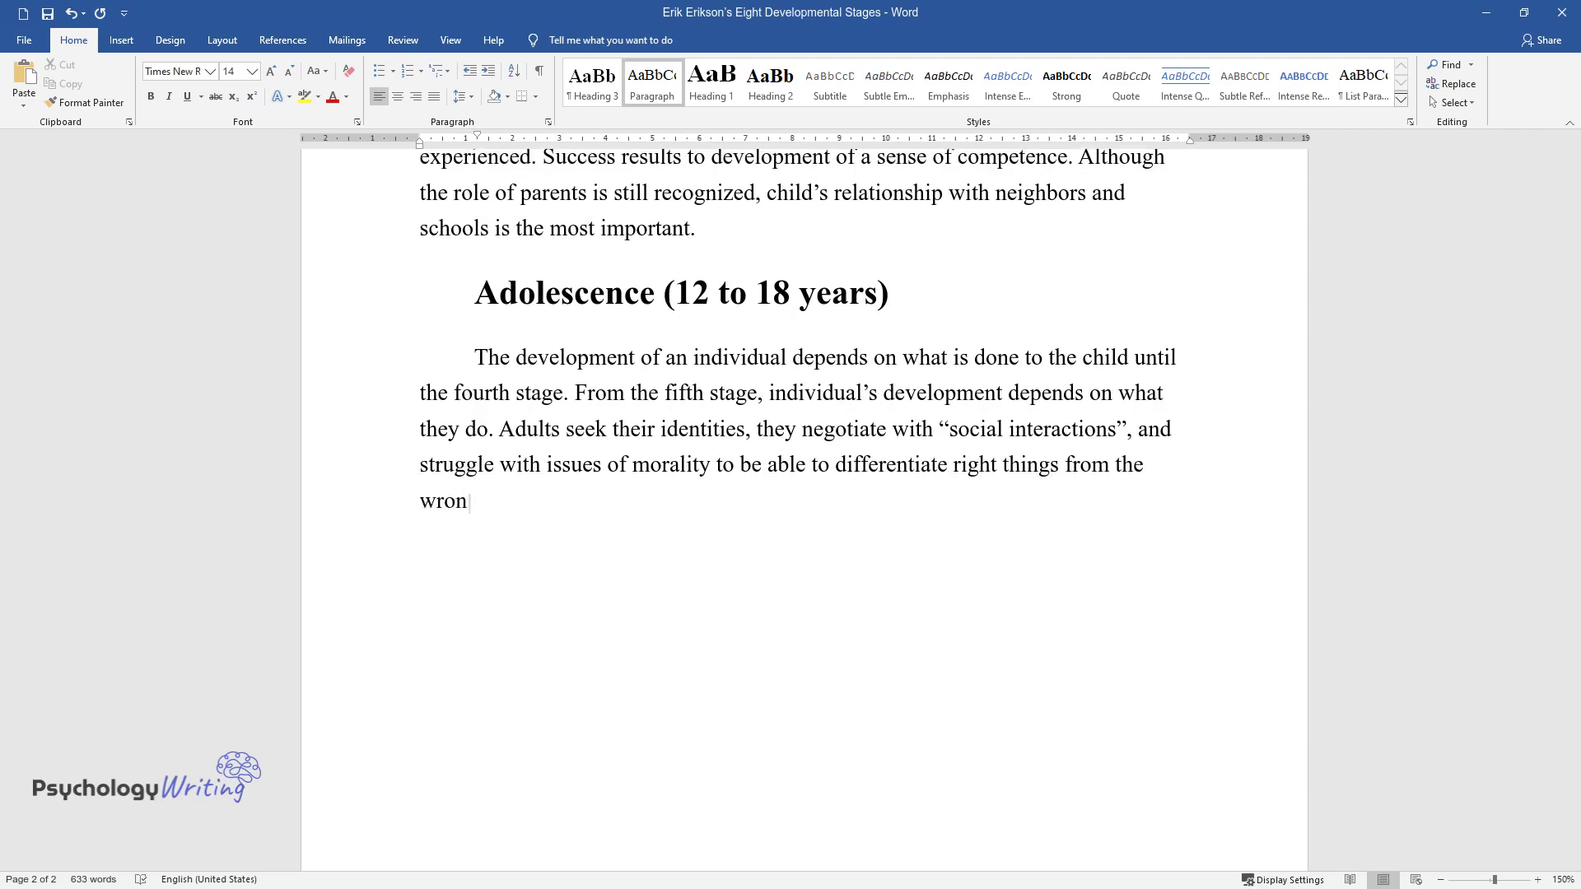
{"action": "type", "text": "g. Some adolescents have the tende"}
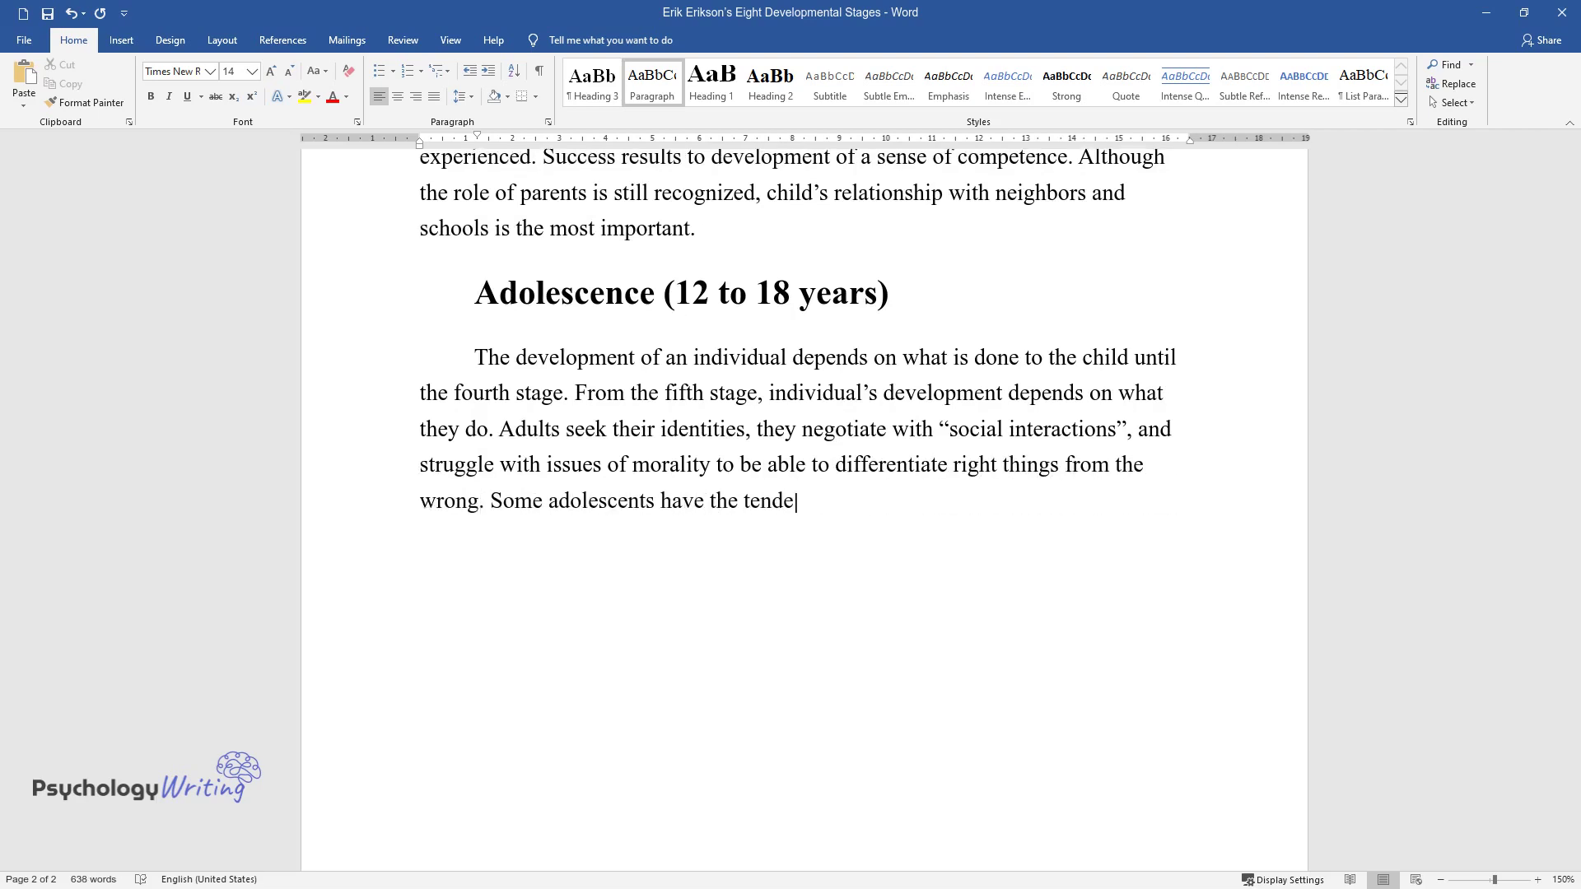
{"action": "type", "text": "ncy of withdrawing from their rol"}
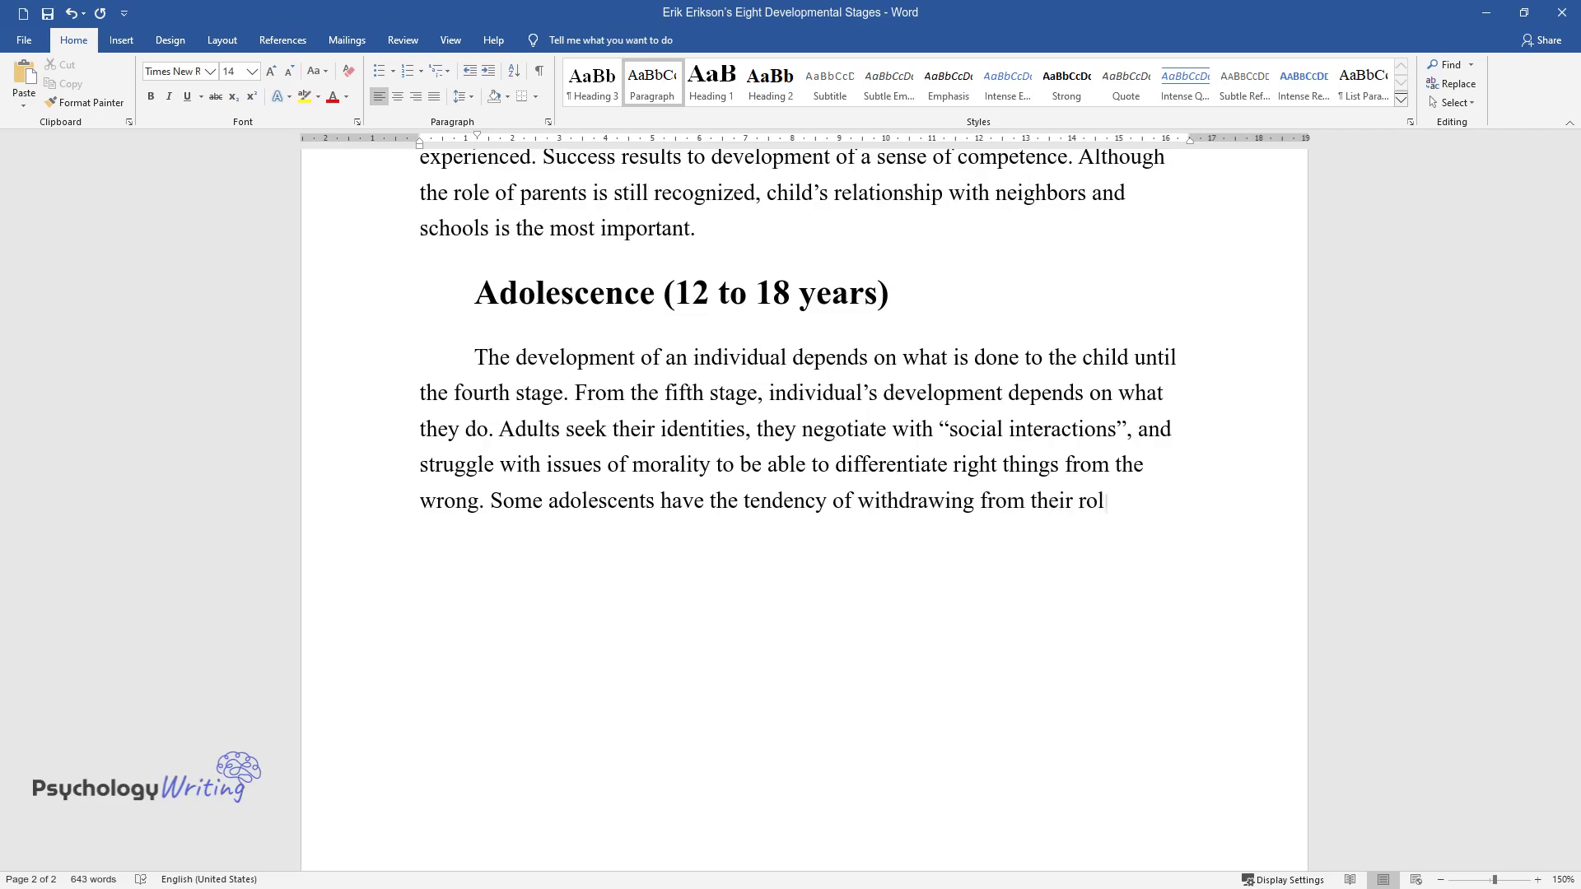
{"action": "type", "text": "es a process Erikson refers to \"moratorium\". Unsuccessful s"}
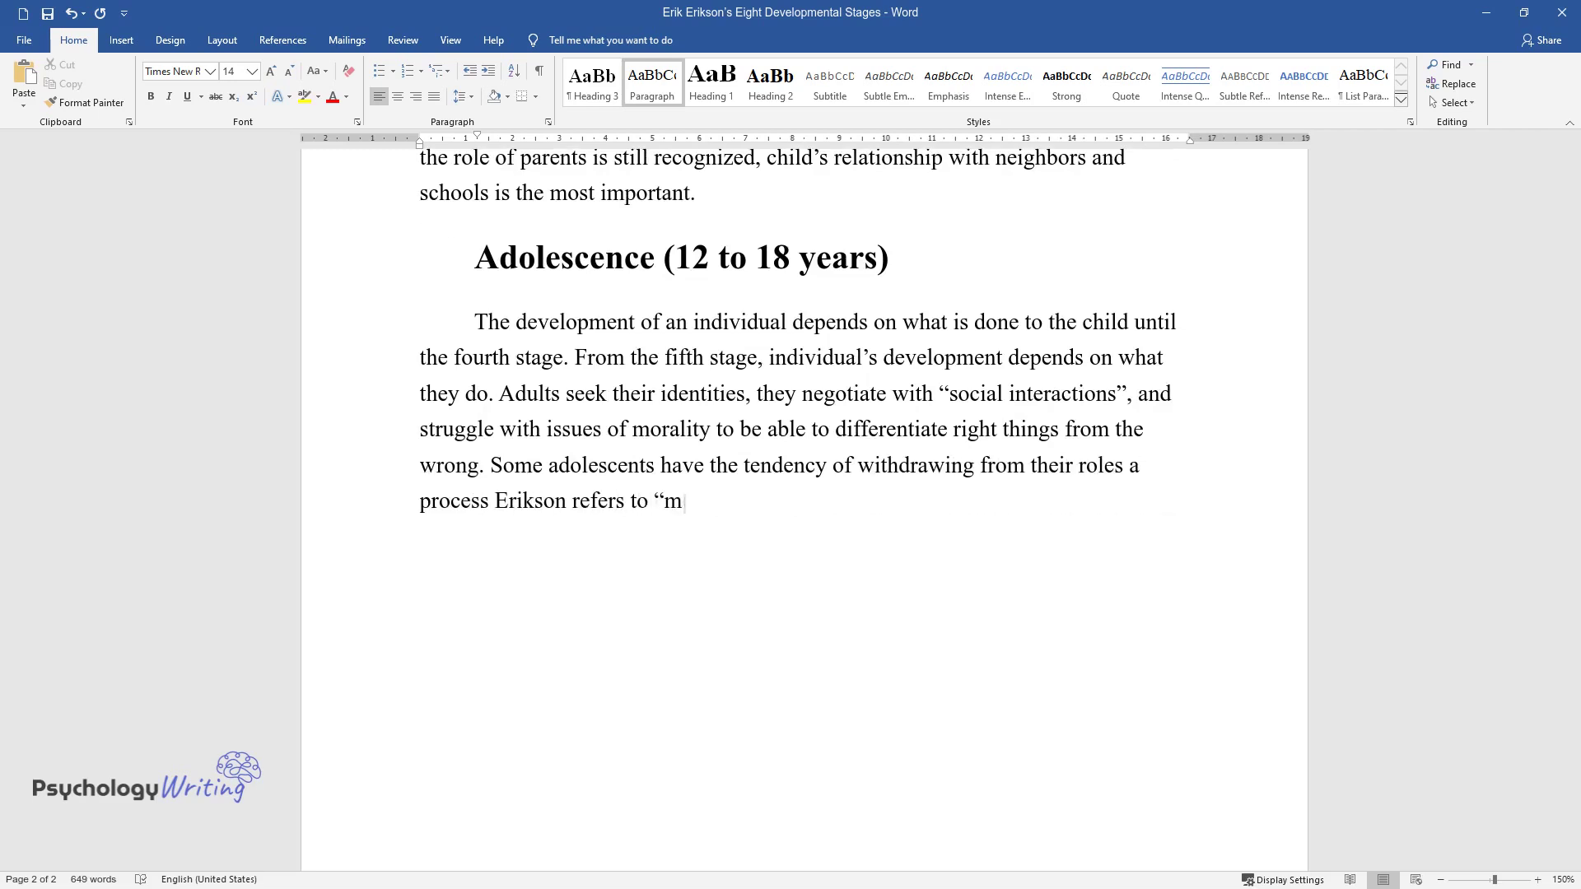
{"action": "type", "text": "tudents"}
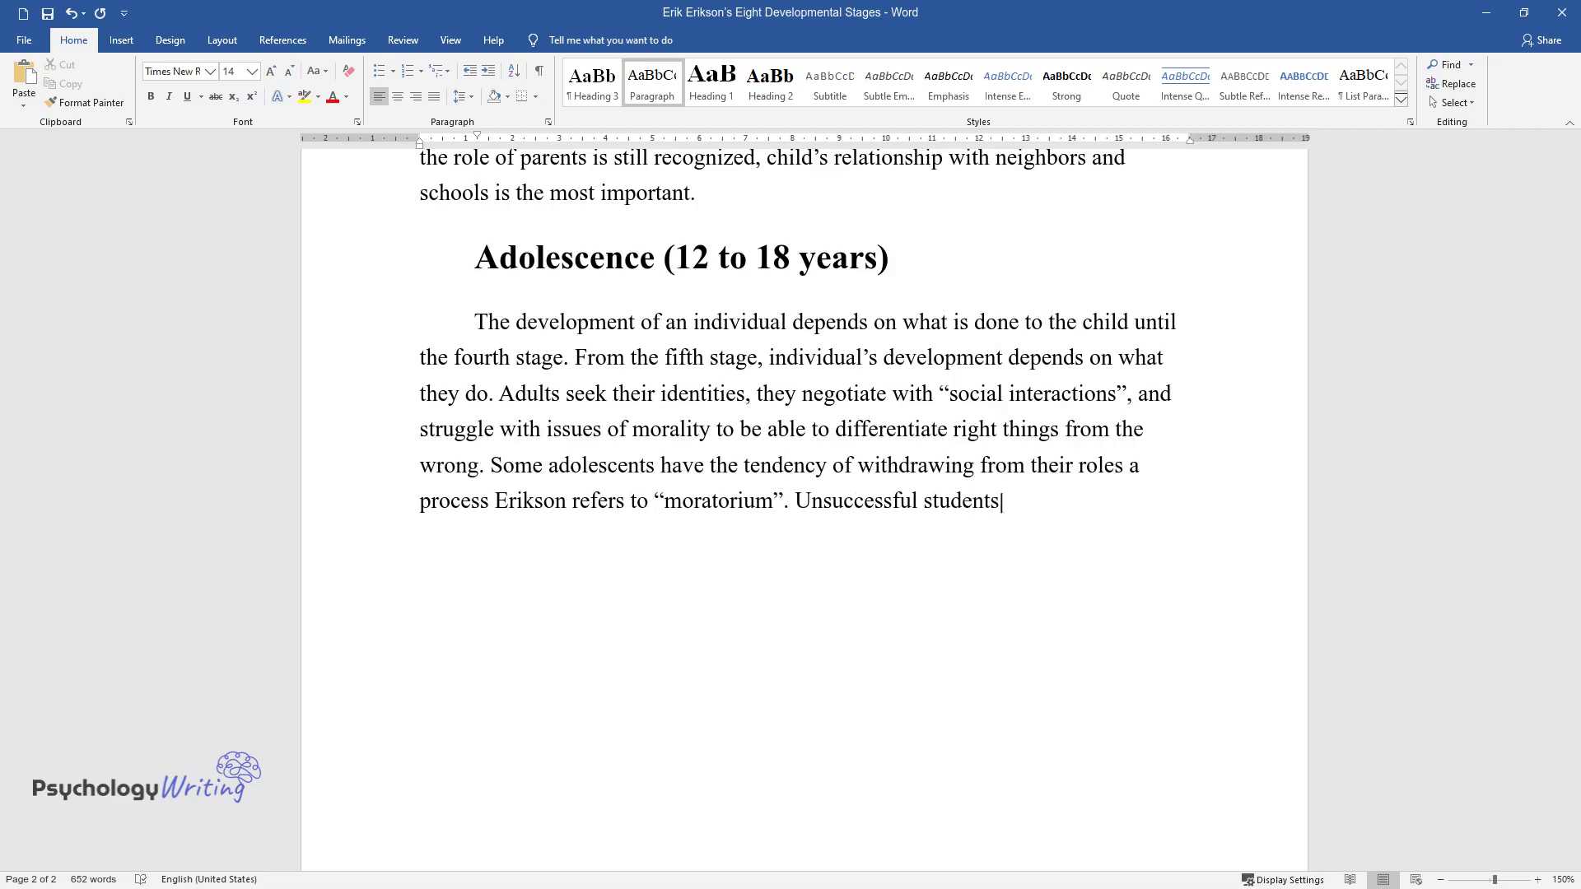
{"action": "type", "text": " tend to experience upheaval and c"}
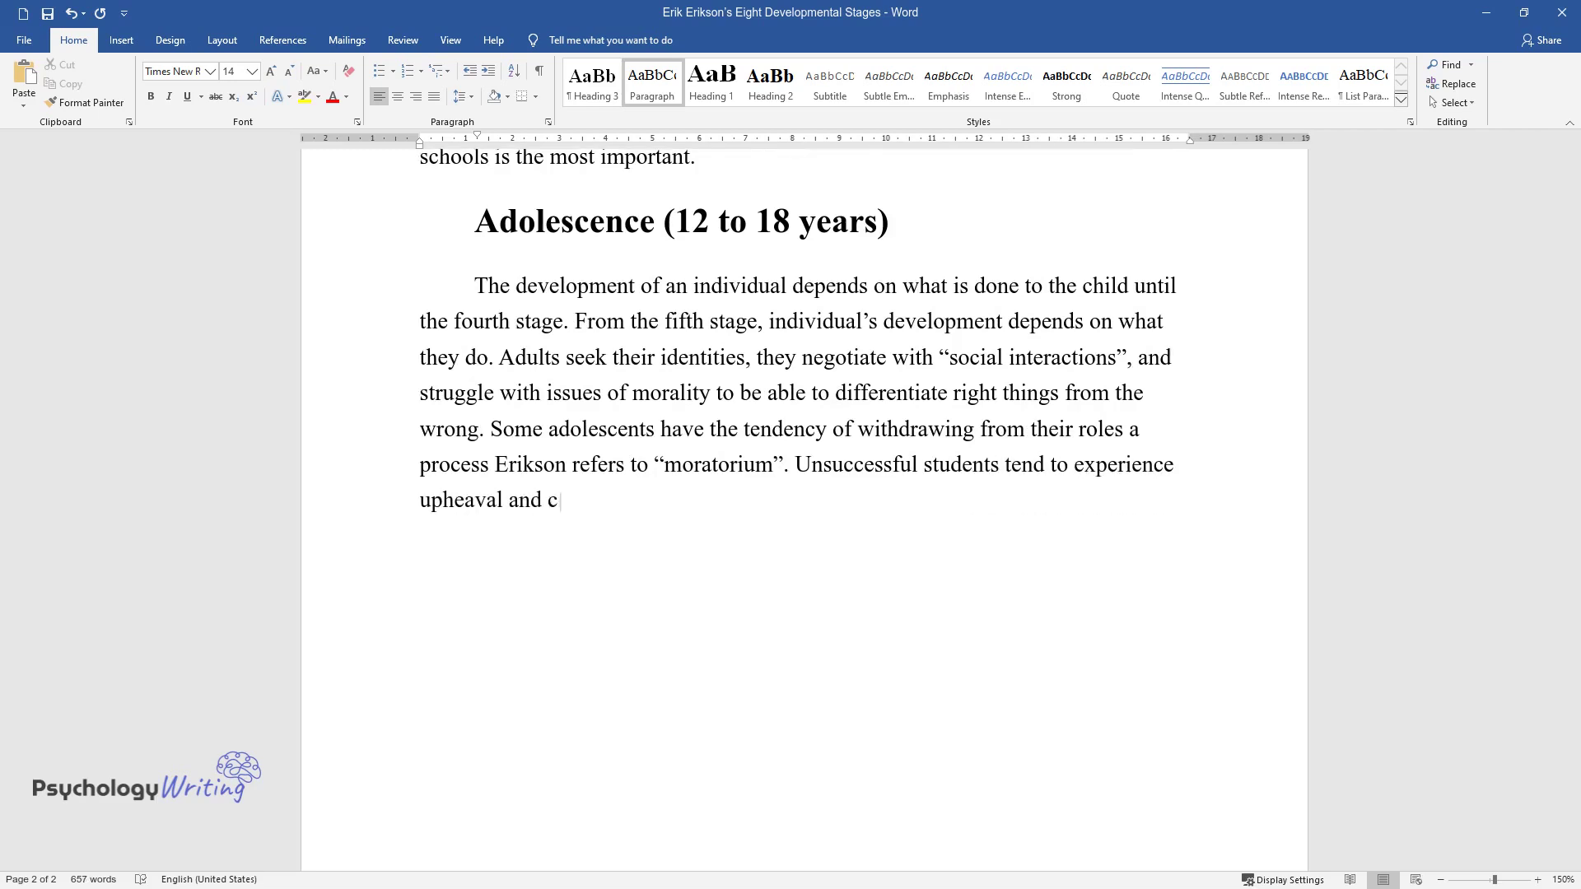
{"action": "type", "text": "onfusion of roles. Development of"}
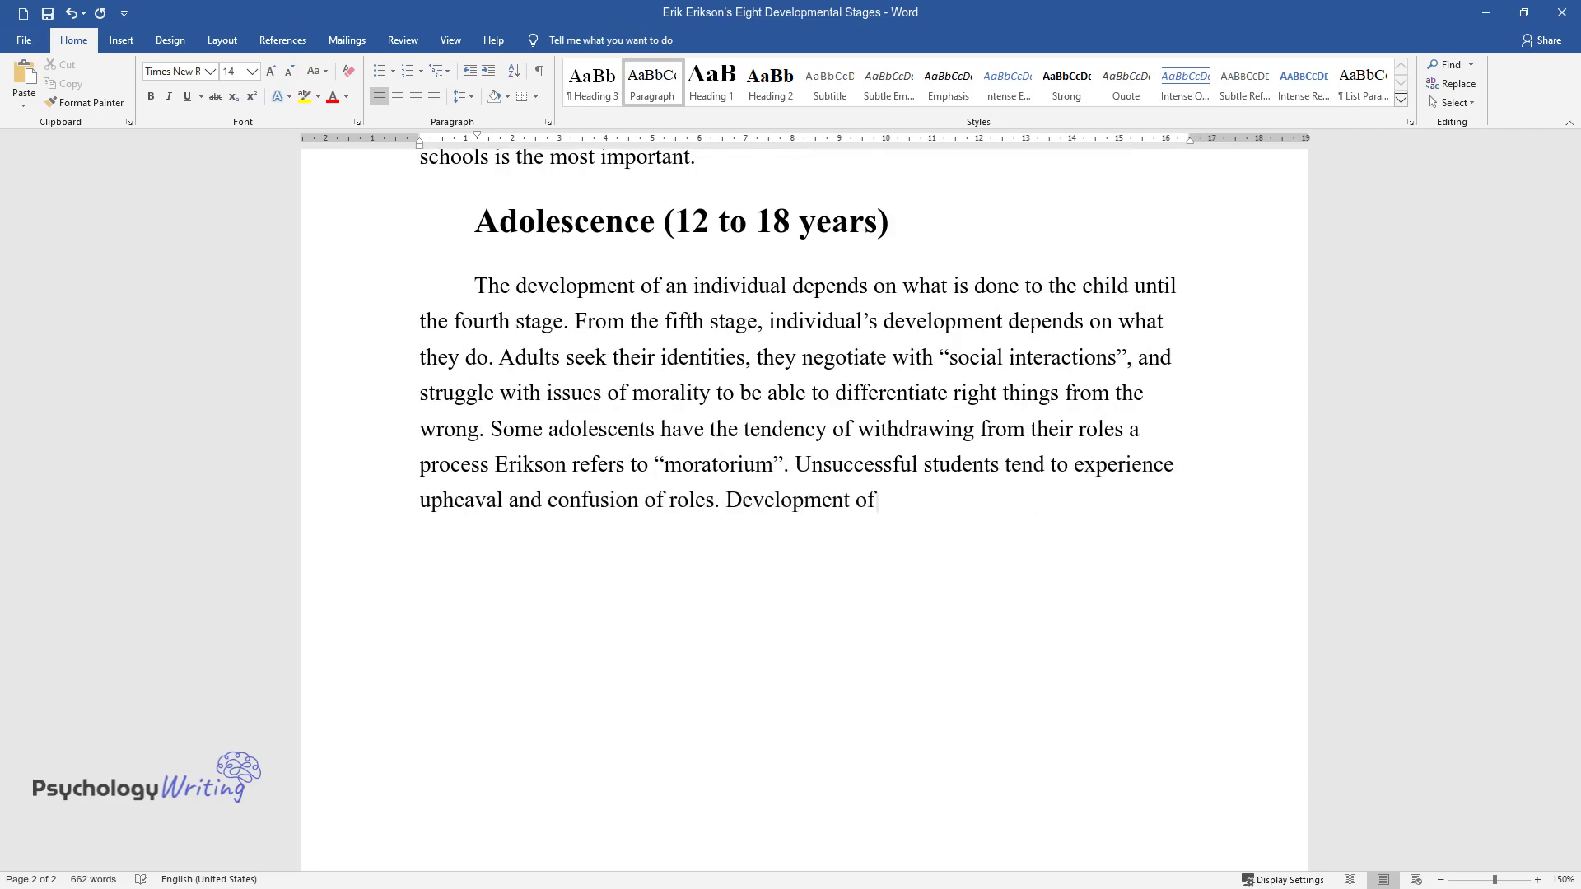
{"action": "type", "text": " strong affiliation and devotion t"}
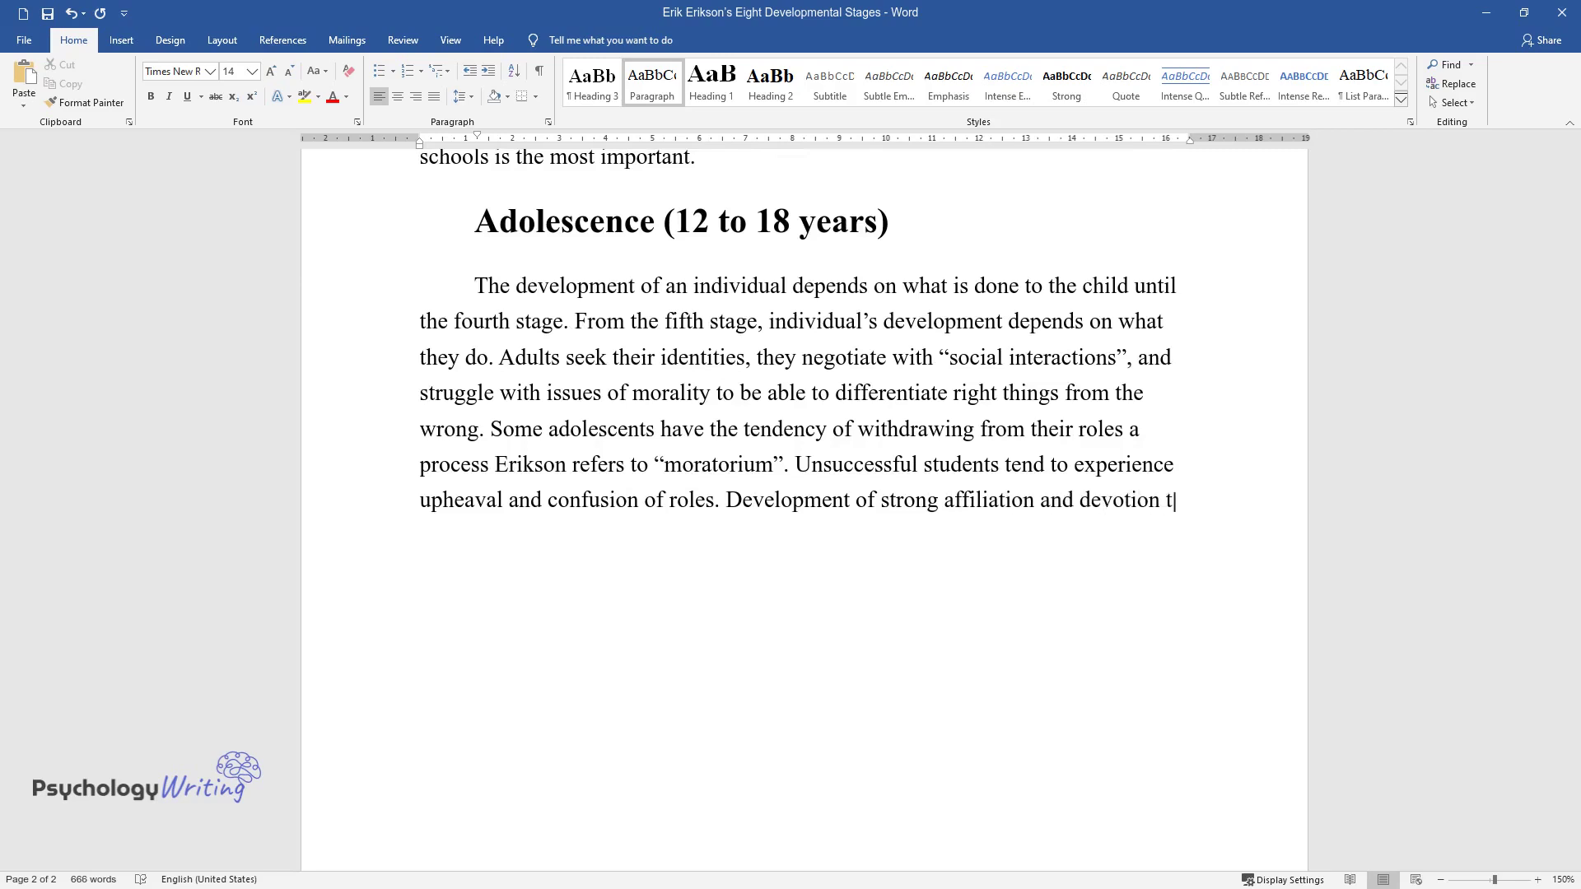
{"action": "type", "text": "o friendship begins at this stage. The most important thing is rel"}
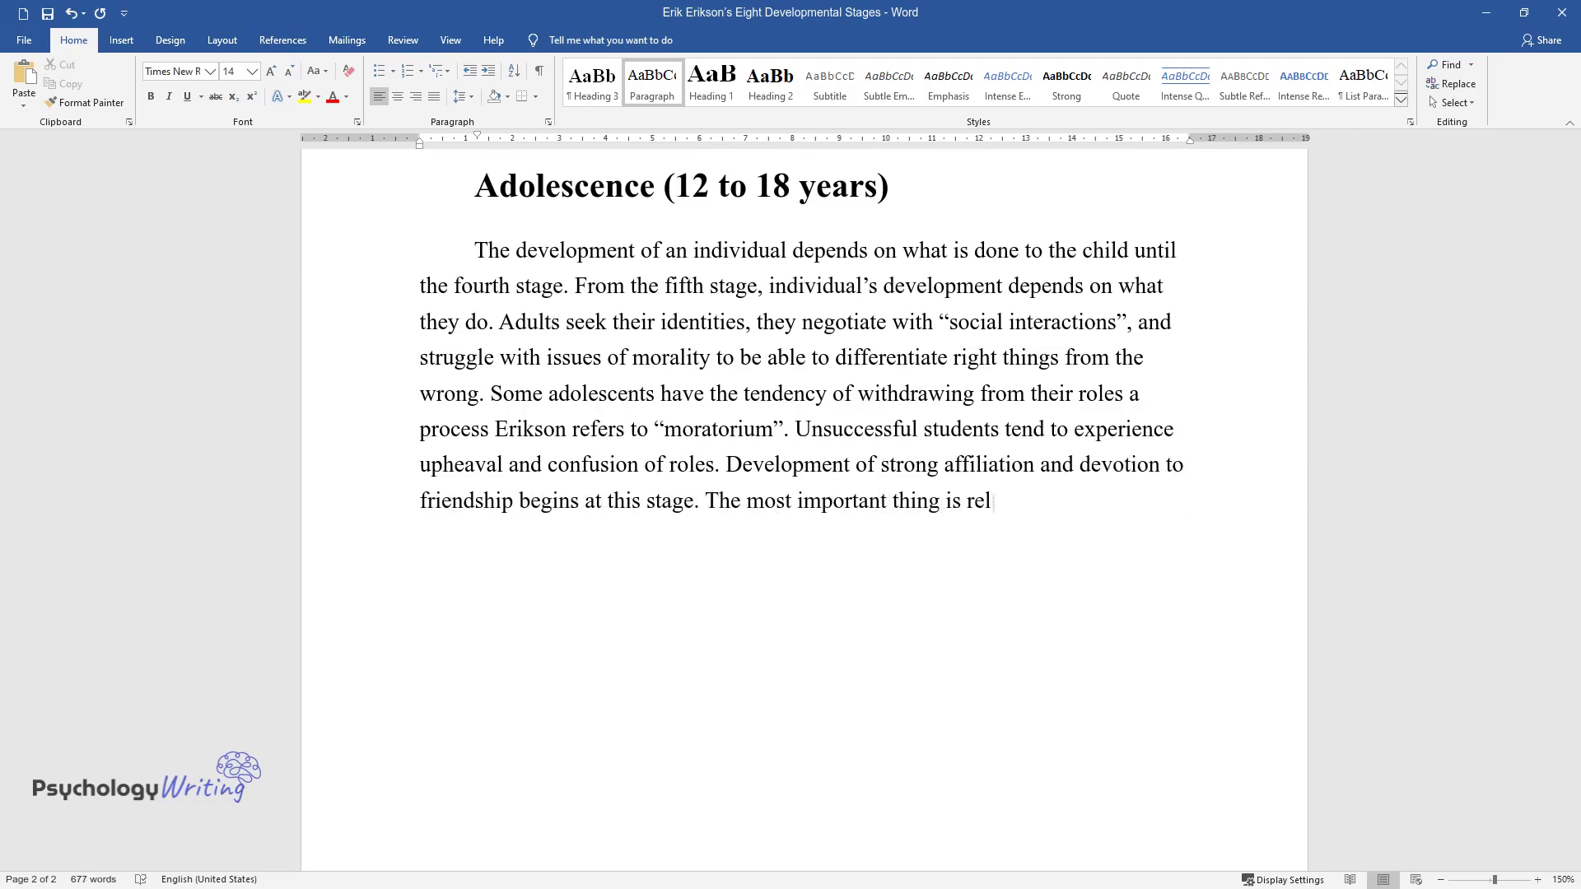
{"action": "type", "text": "ationship with peers."}
{"action": "key", "text": "Return"}
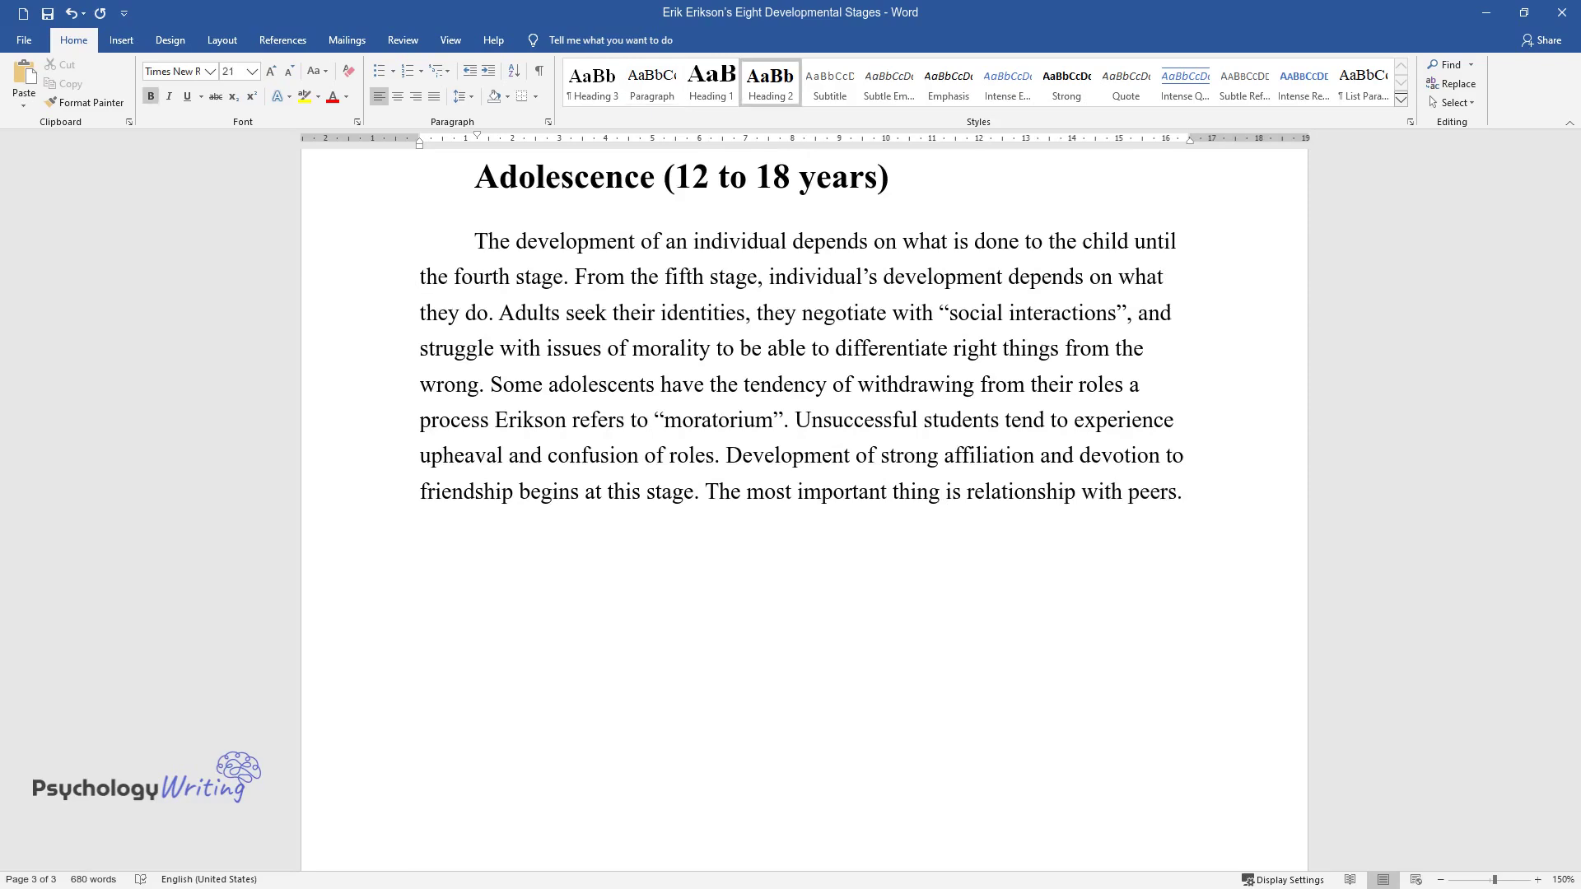
- Add the 'Young Adulthood (18-35 years)' heading and its paragraph on companions, love and intimacy
{"action": "type", "text": "Young Adulthood"}
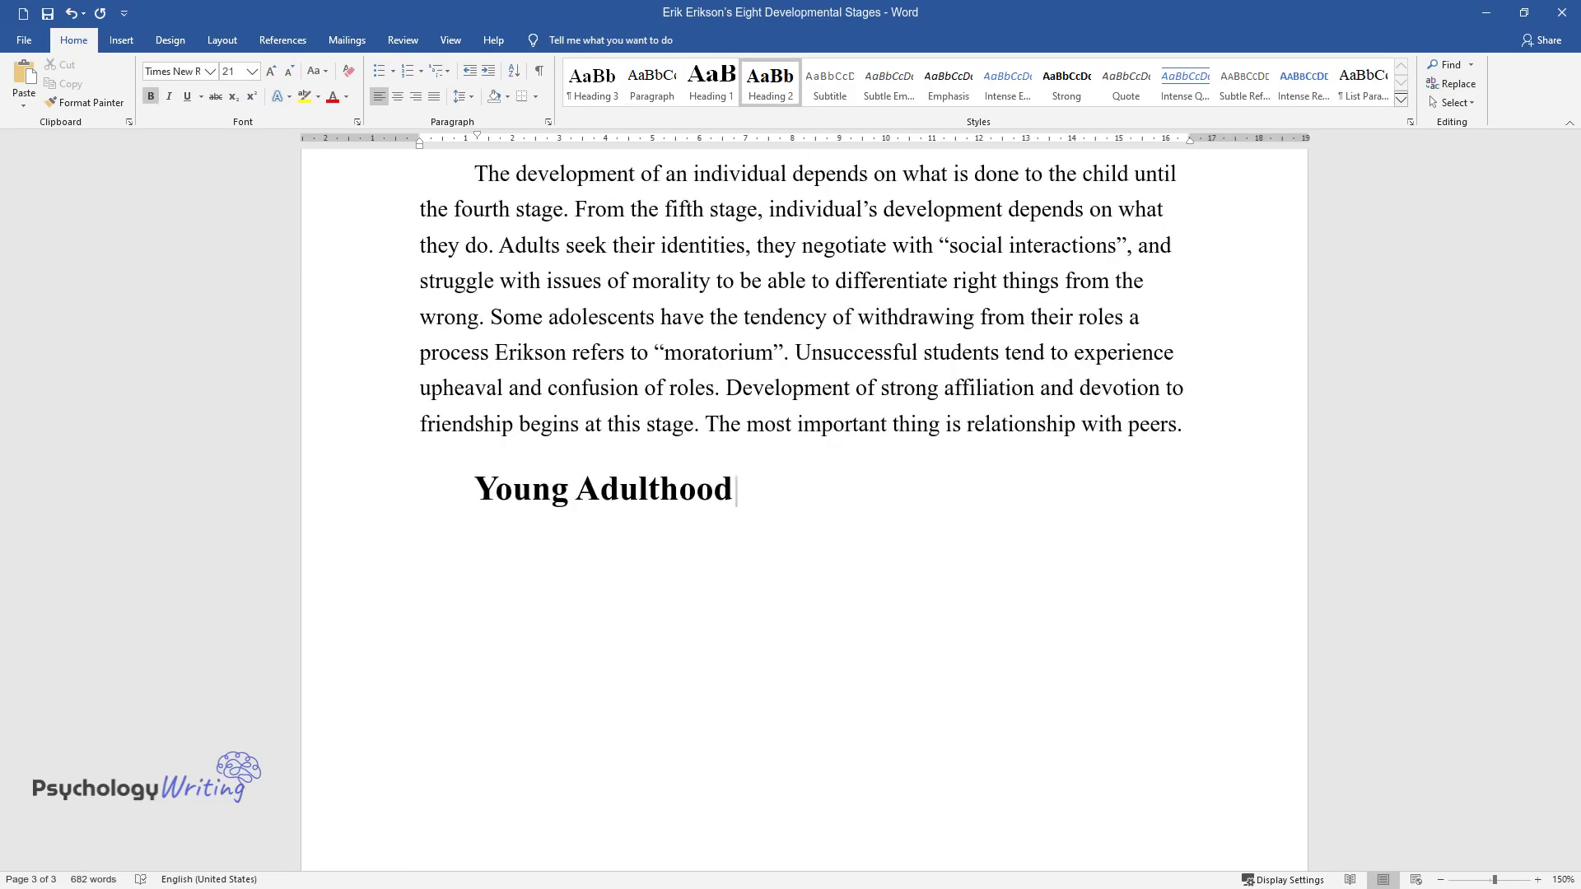
{"action": "type", "text": " (18-35 years)"}
{"action": "key", "text": "Return"}
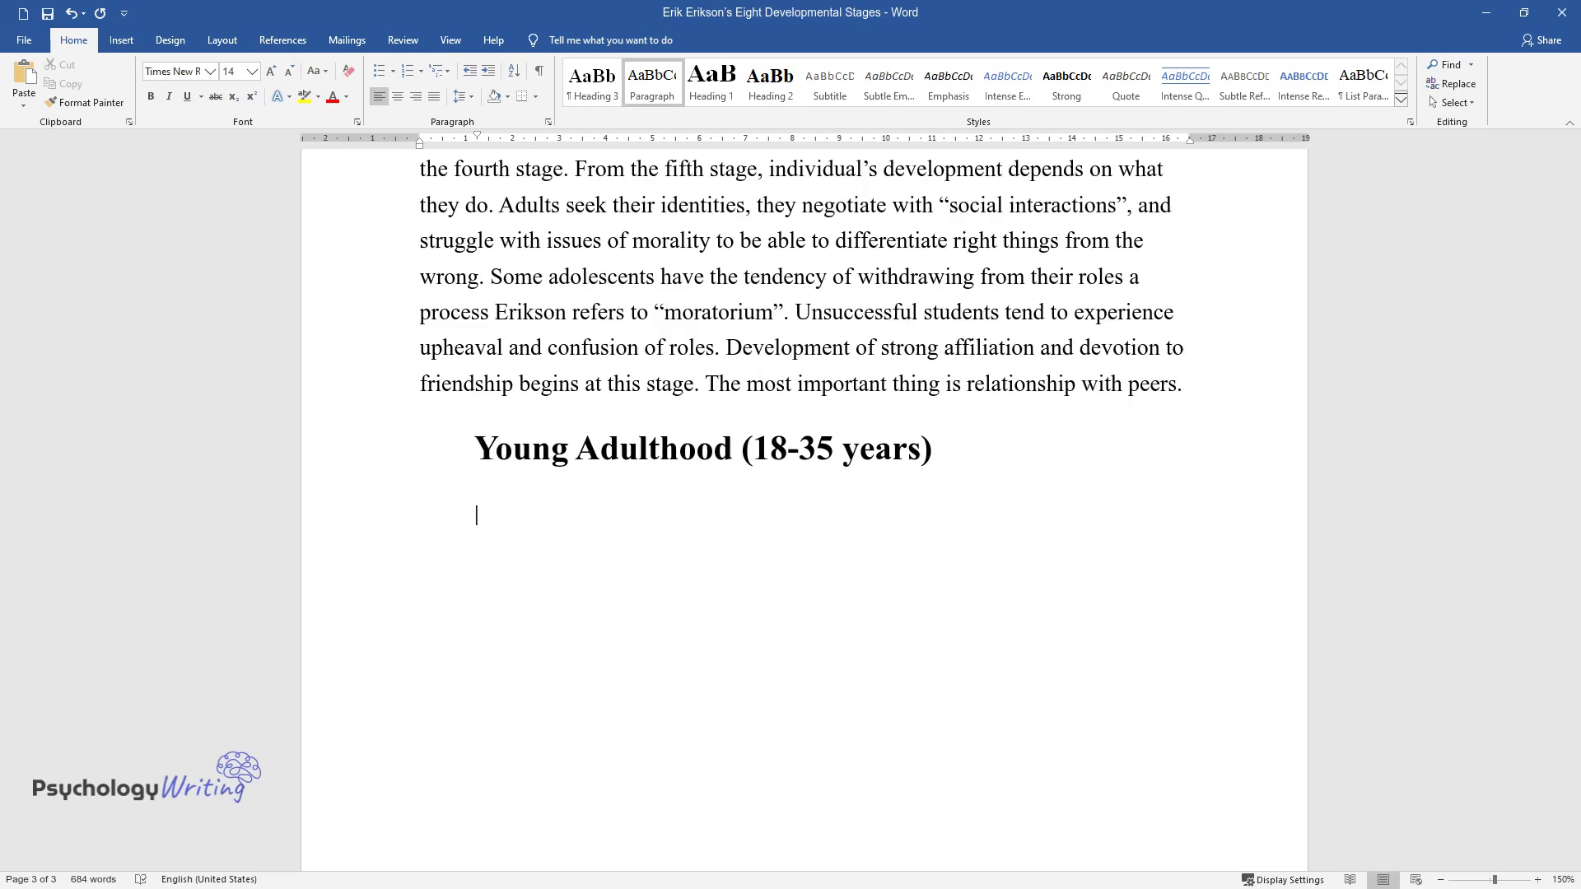
{"action": "type", "text": "During the early st"}
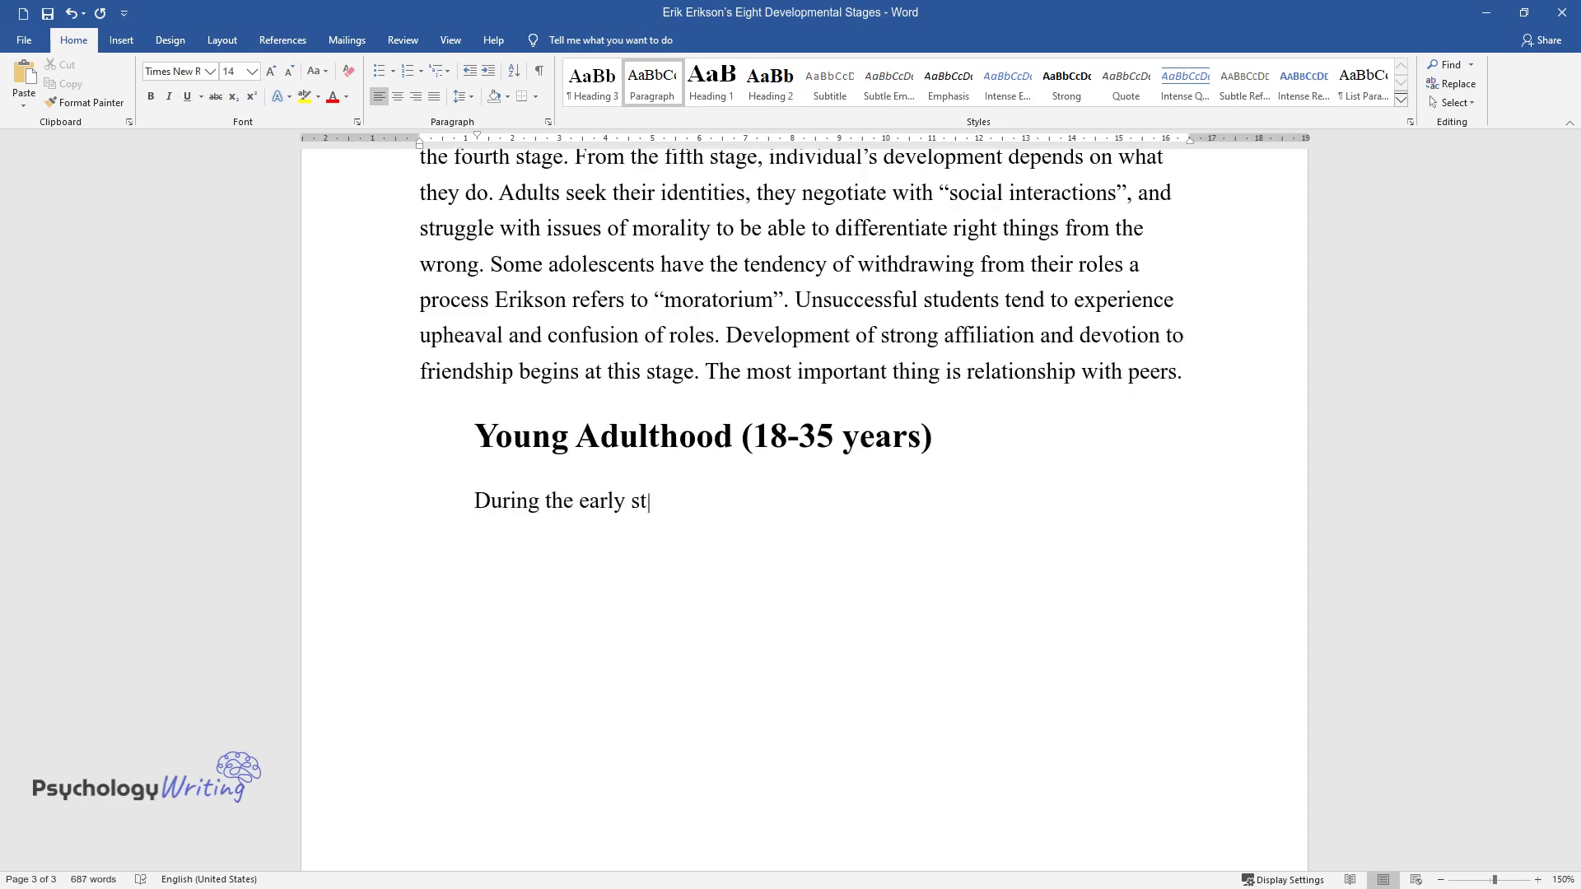
{"action": "type", "text": "ages of an adult, individuals te"}
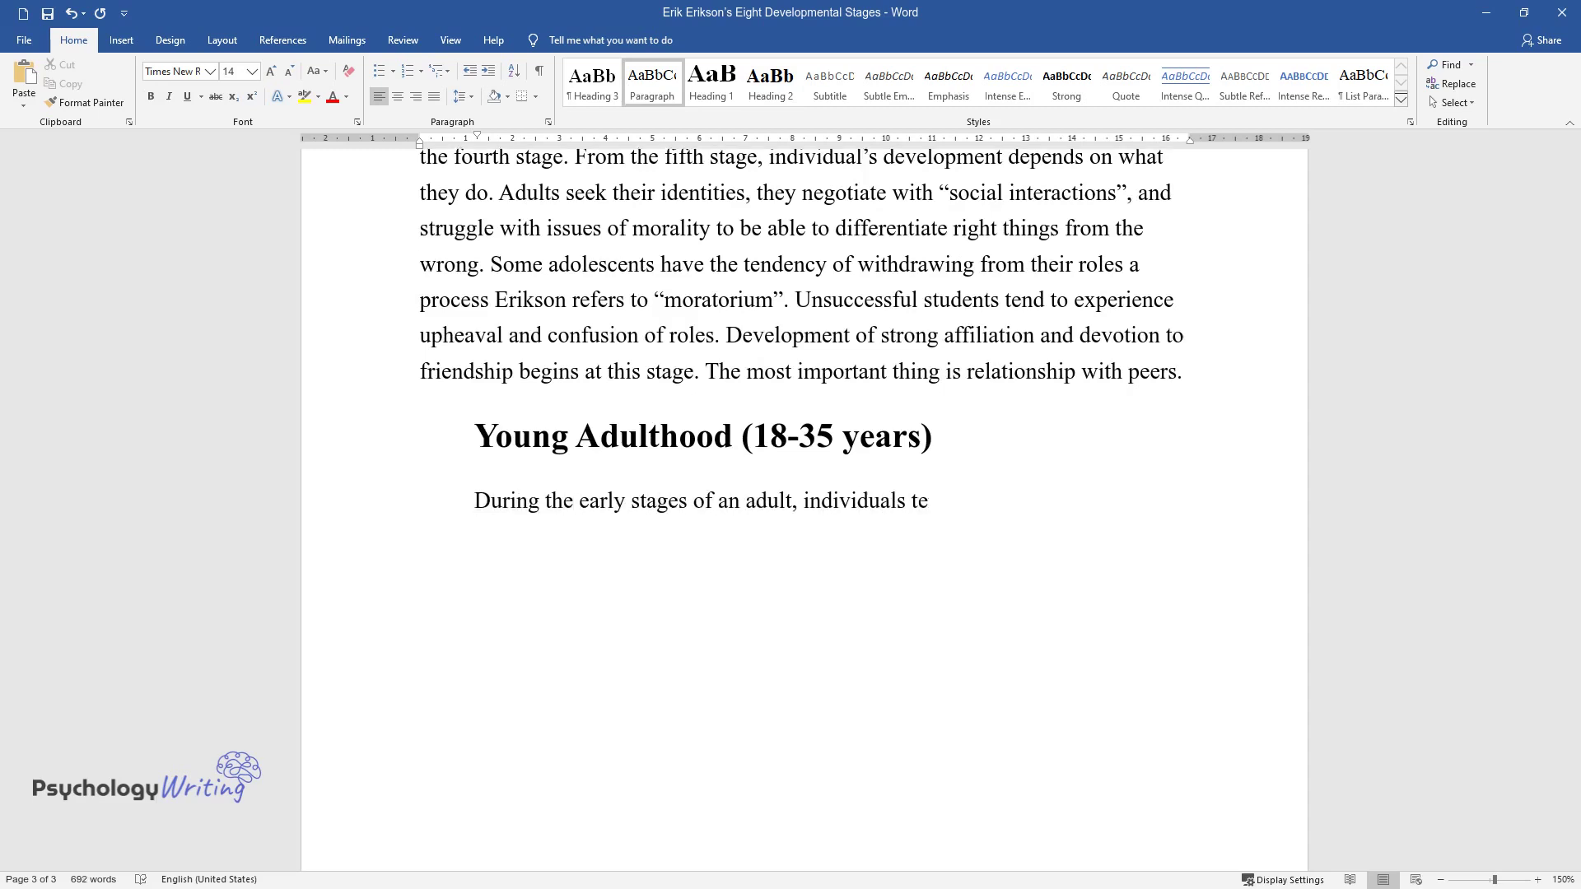
{"action": "type", "text": "nd to have one or more companion"}
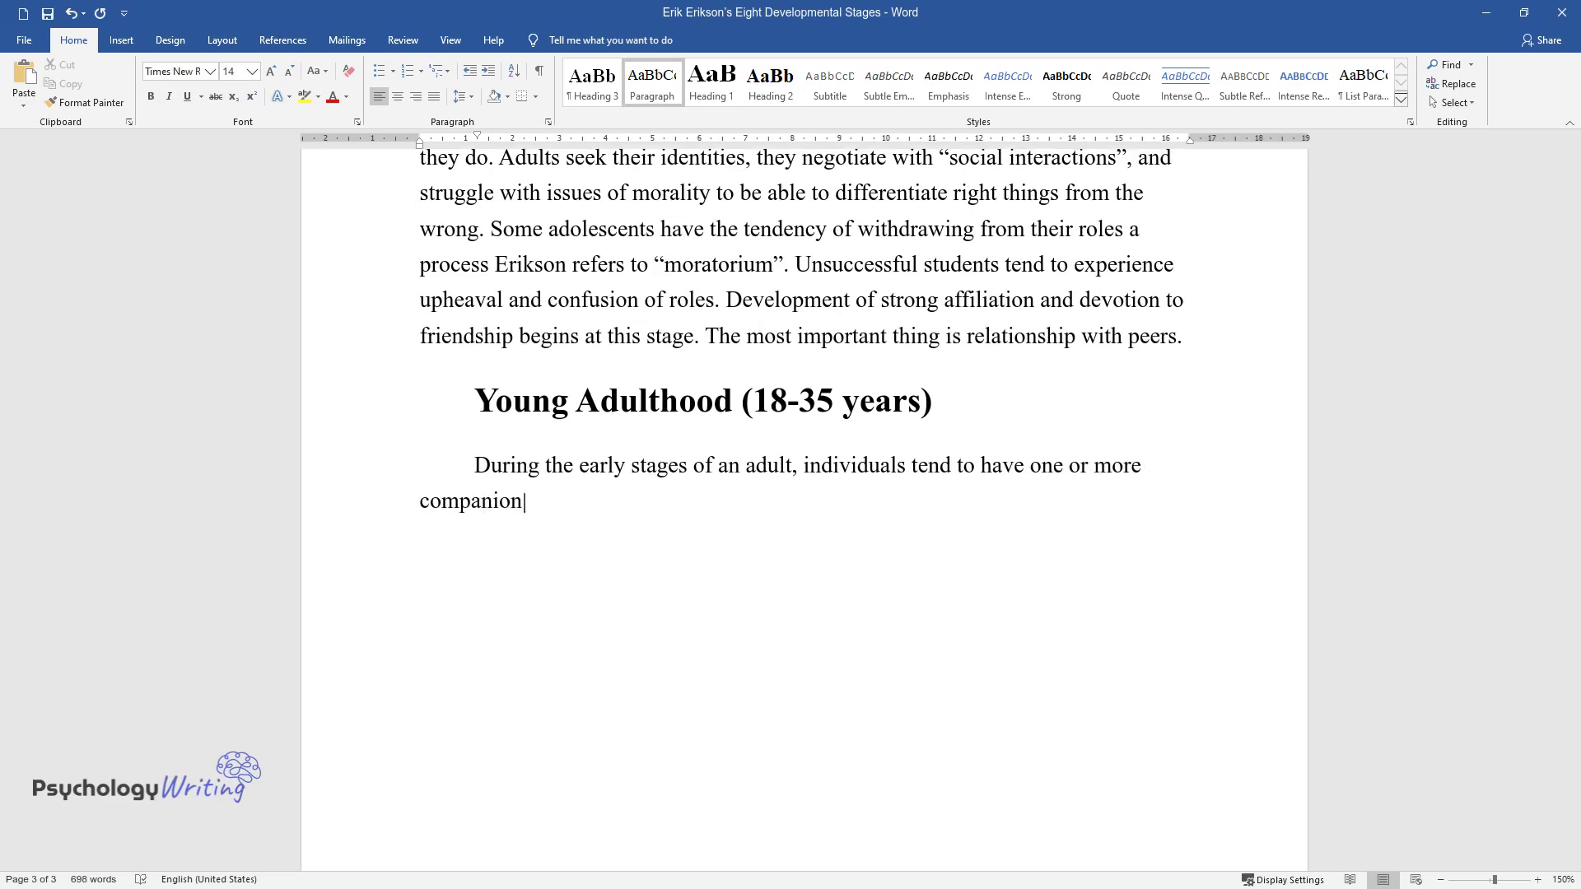
{"action": "type", "text": "s and love. Some marry and settl"}
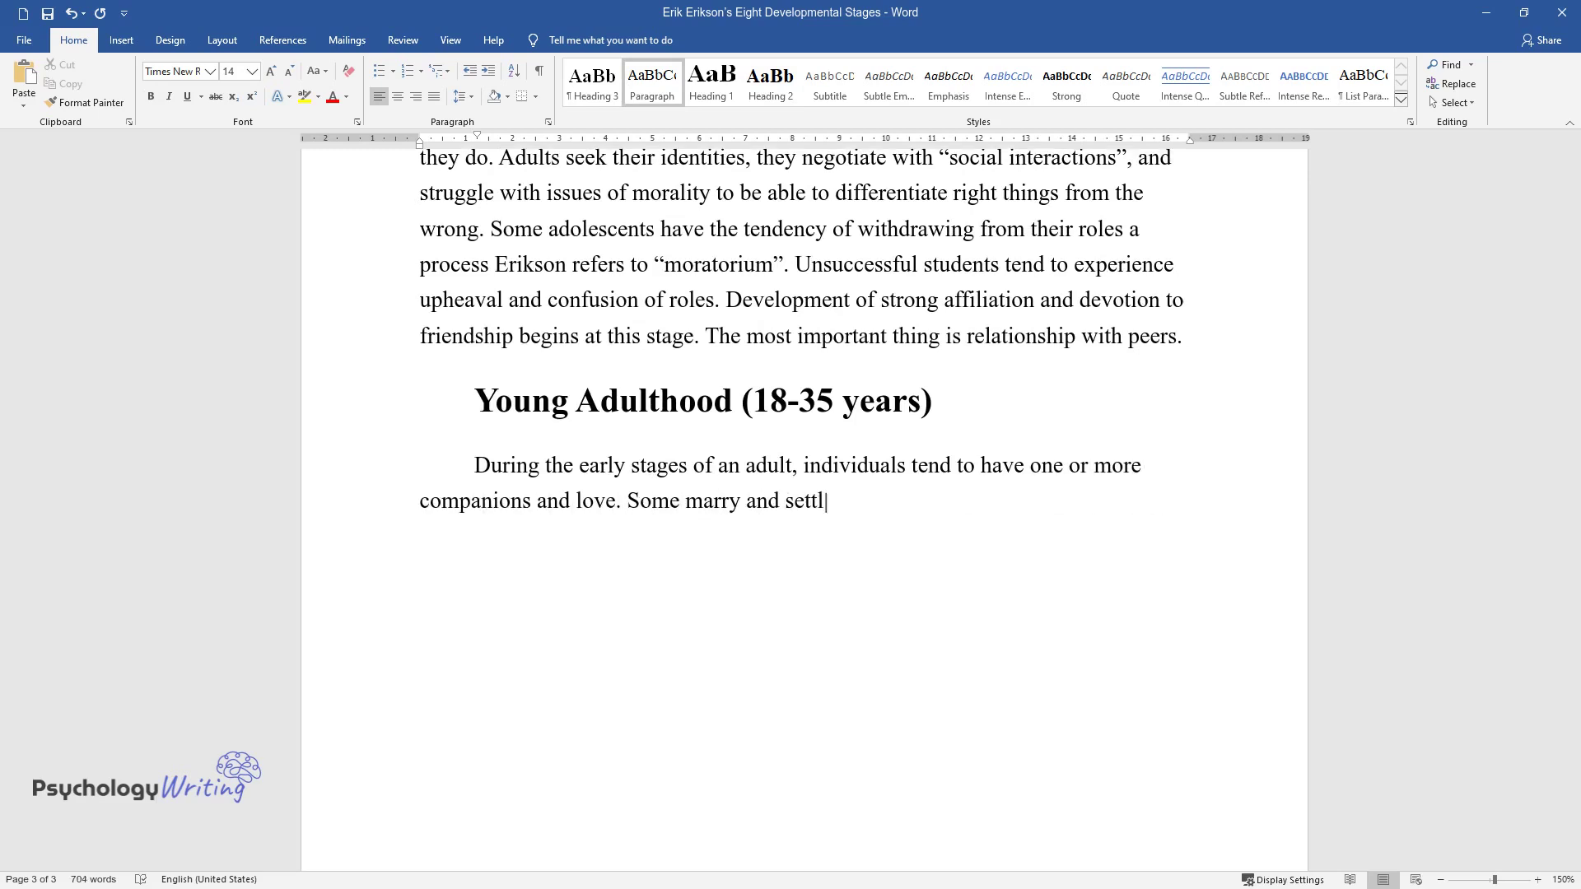
{"action": "type", "text": "e down to bring up their own fami"}
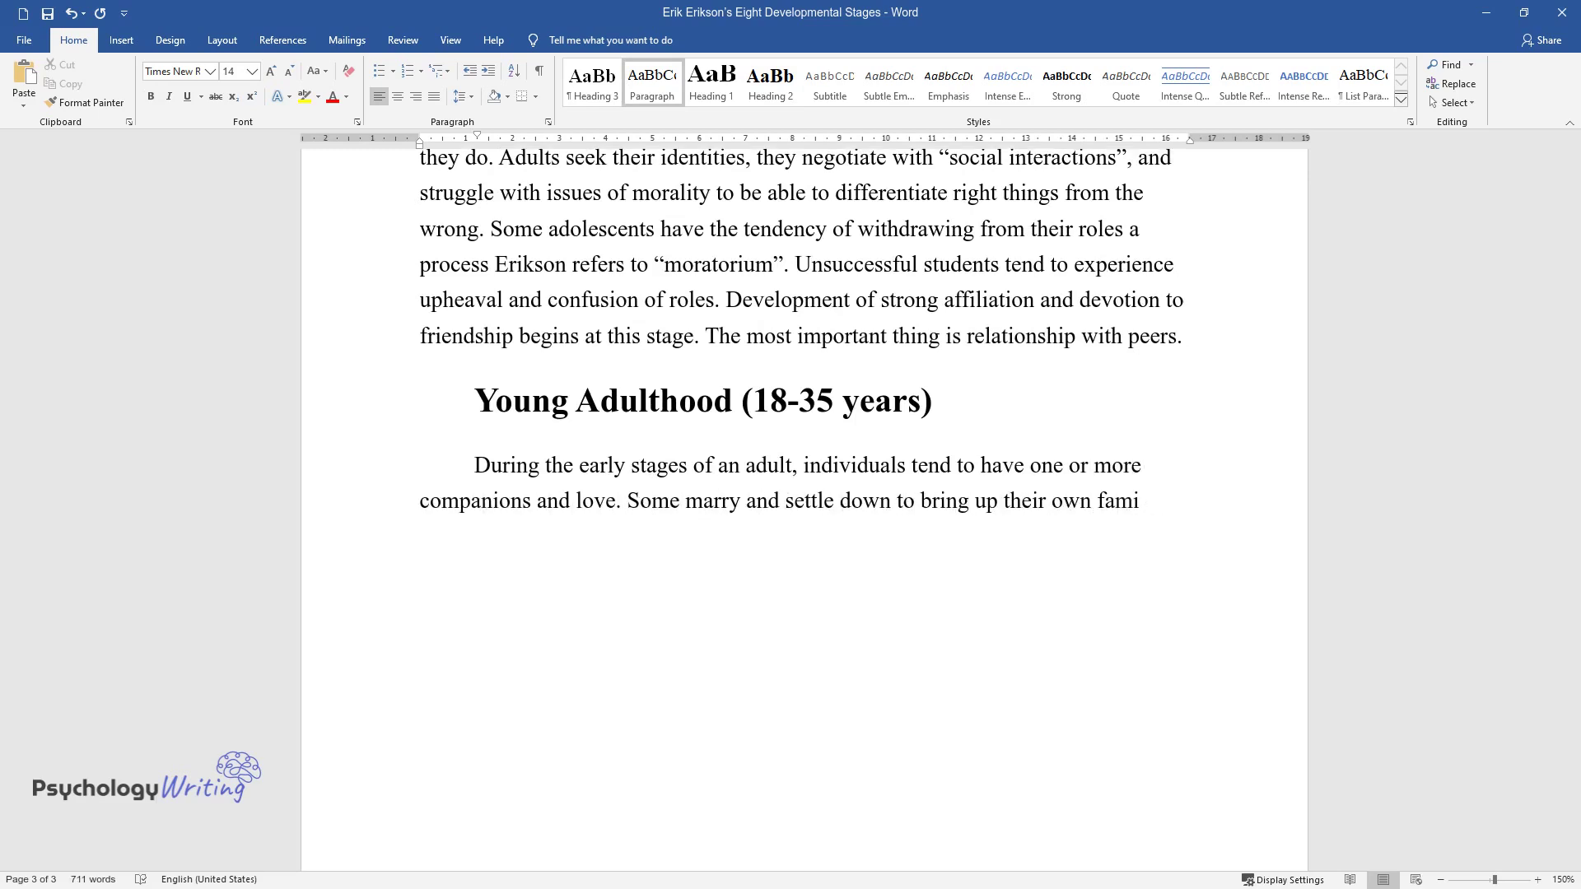
{"action": "type", "text": "lies. Individuals seek for relat"}
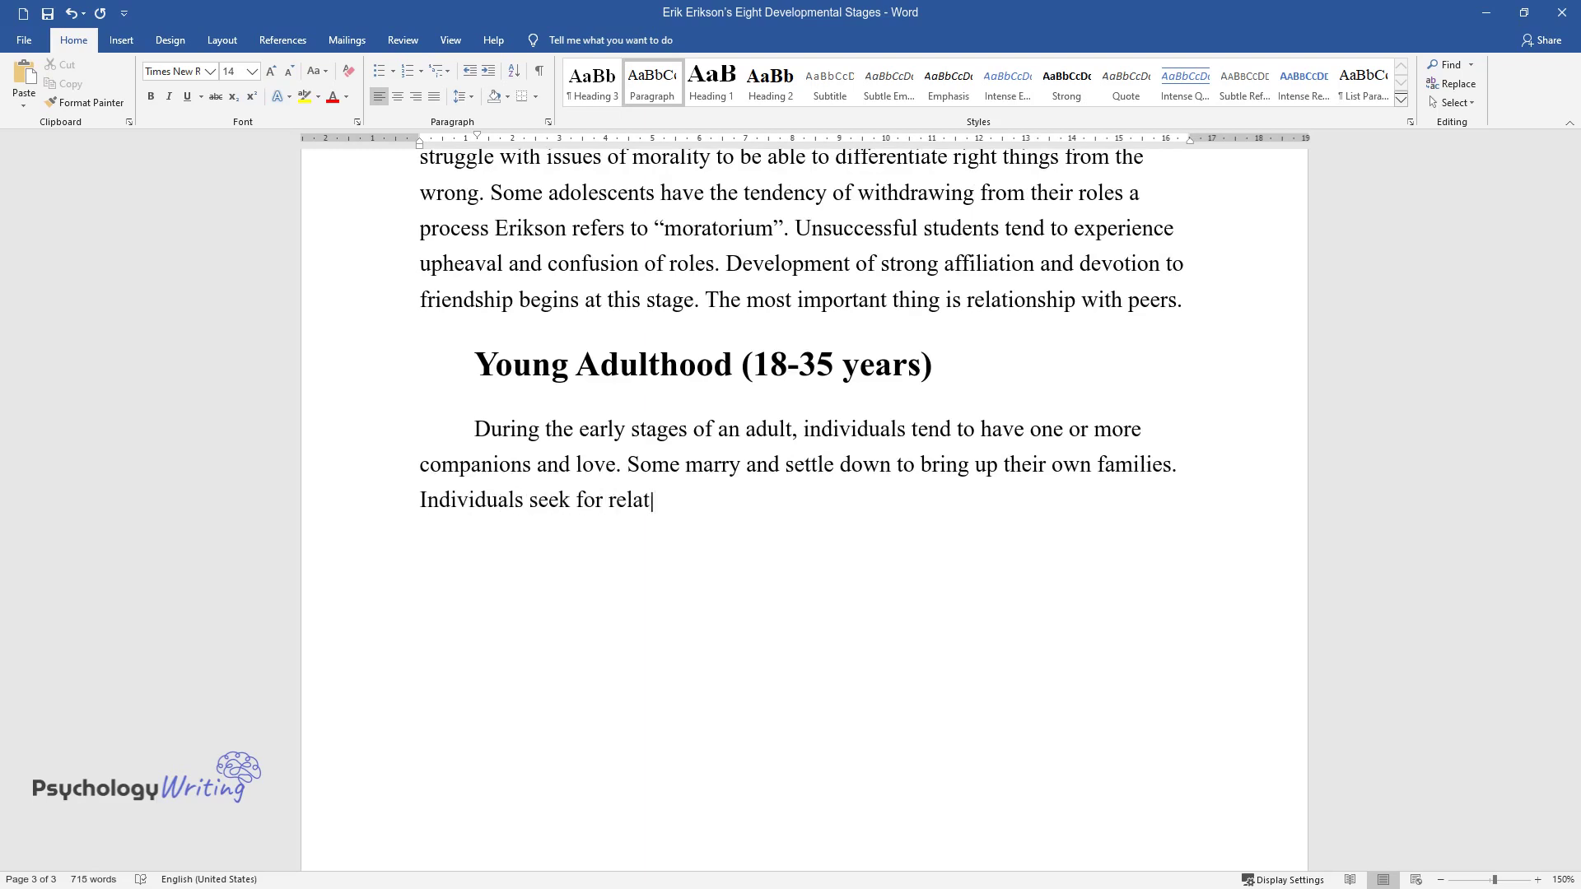
{"action": "type", "text": "ionships based on intimacy, fail"}
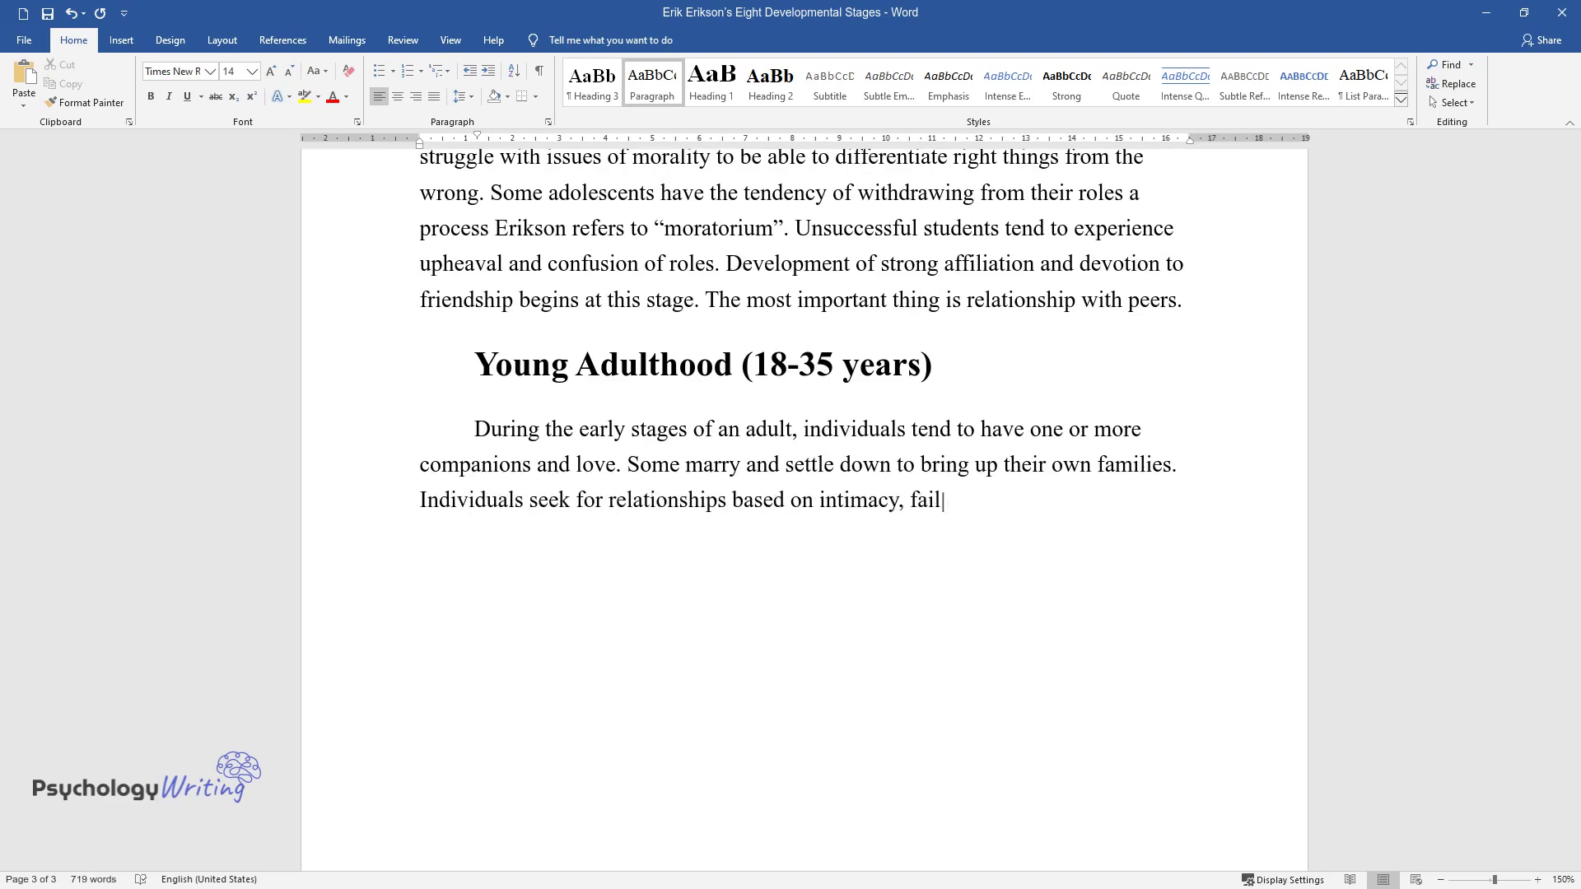
{"action": "type", "text": "ure to which a separation occurs"}
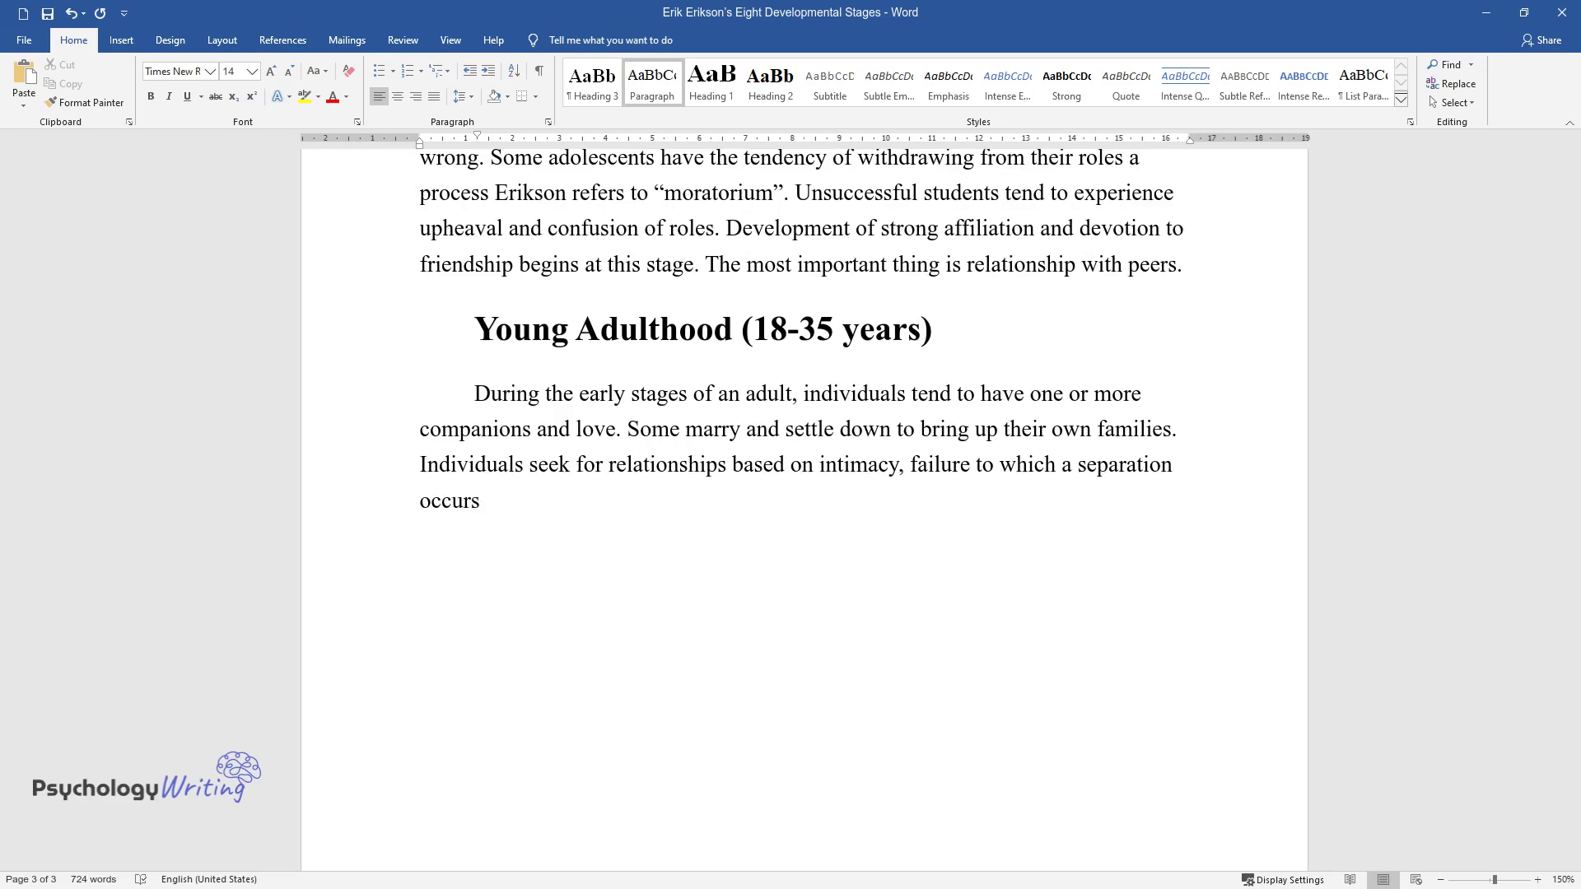
{"action": "type", "text": ". Individuals experience intimacy"}
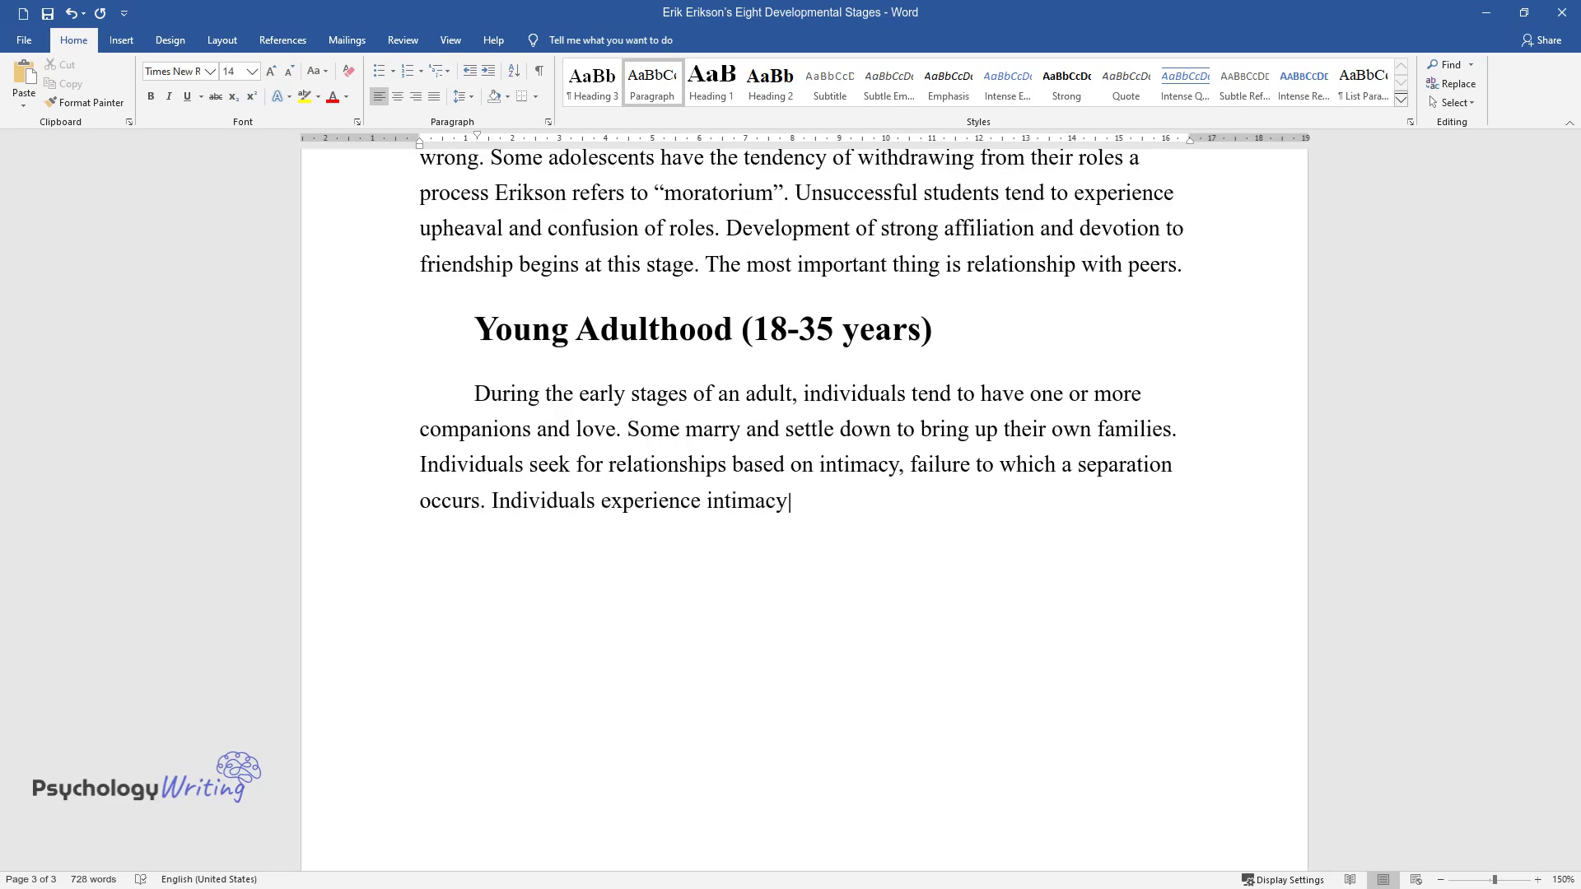
{"action": "type", "text": " if they succeed in negotiations"}
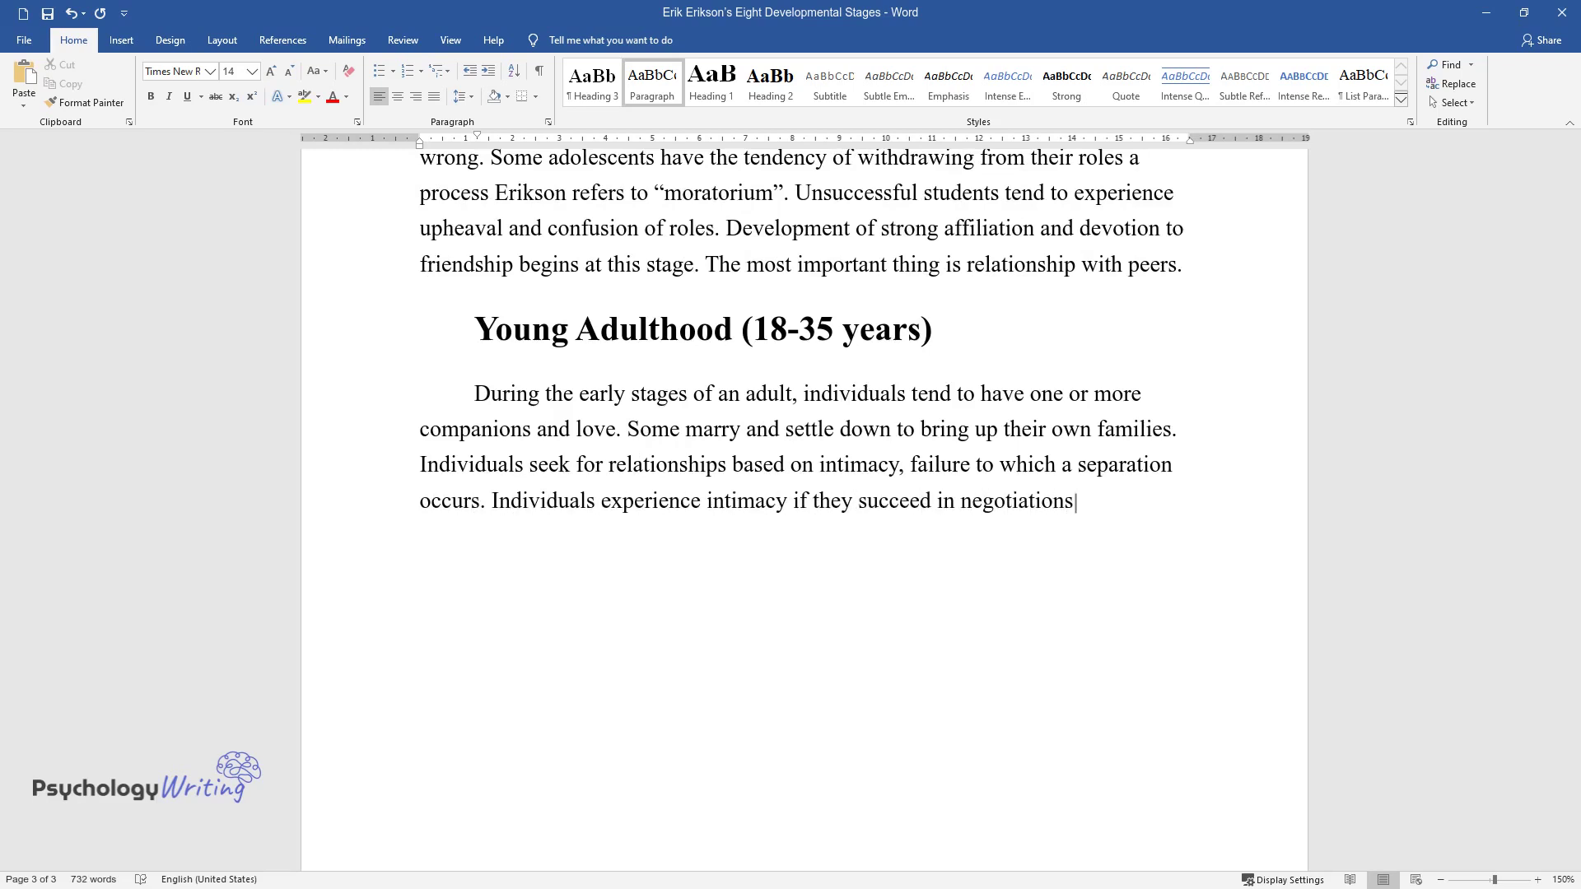
{"action": "type", "text": ". The most important relationshi"}
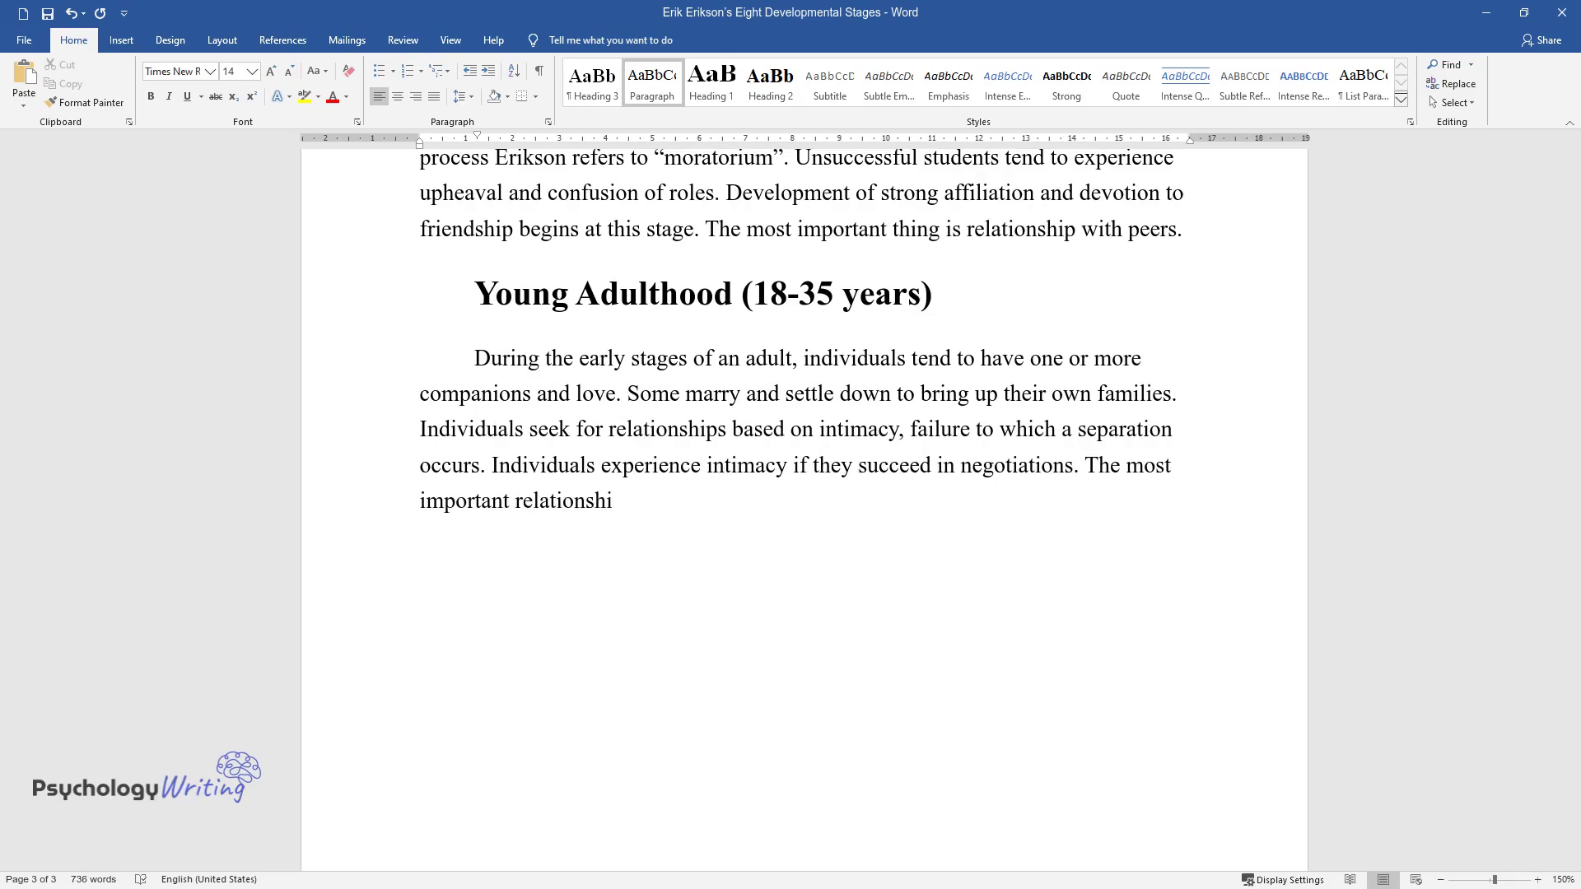
{"action": "type", "text": "ps are those between friends and spouses."}
{"action": "key", "text": "Return"}
- Add the 'Middle-aged adult (35-65 years)' heading and its paragraph on family, work and career
{"action": "type", "text": "Midd"}
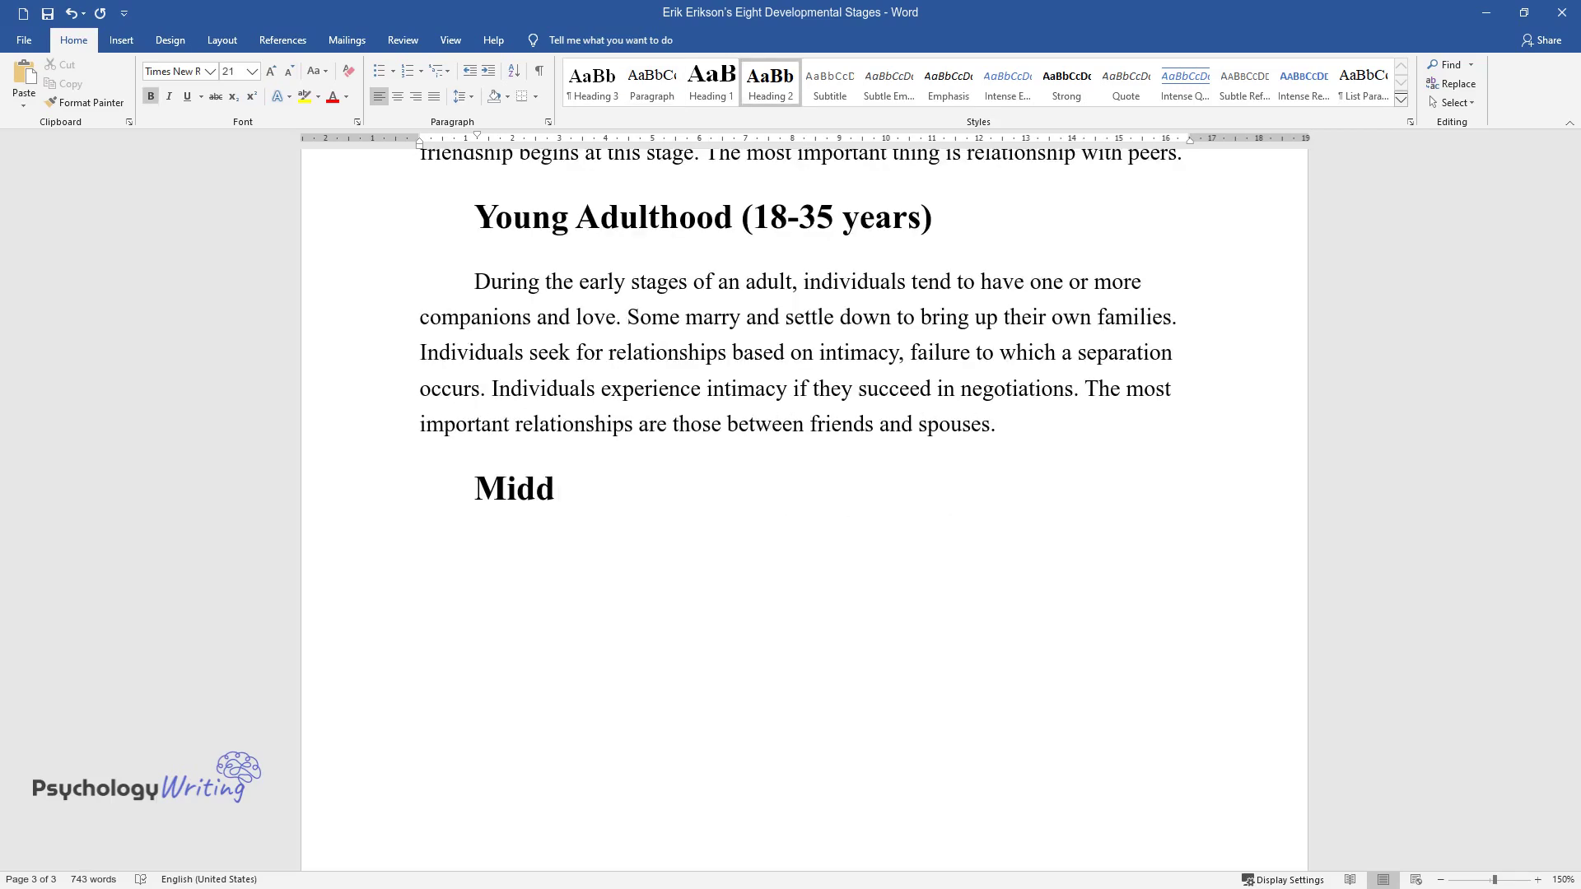
{"action": "type", "text": "le-aged adult ("}
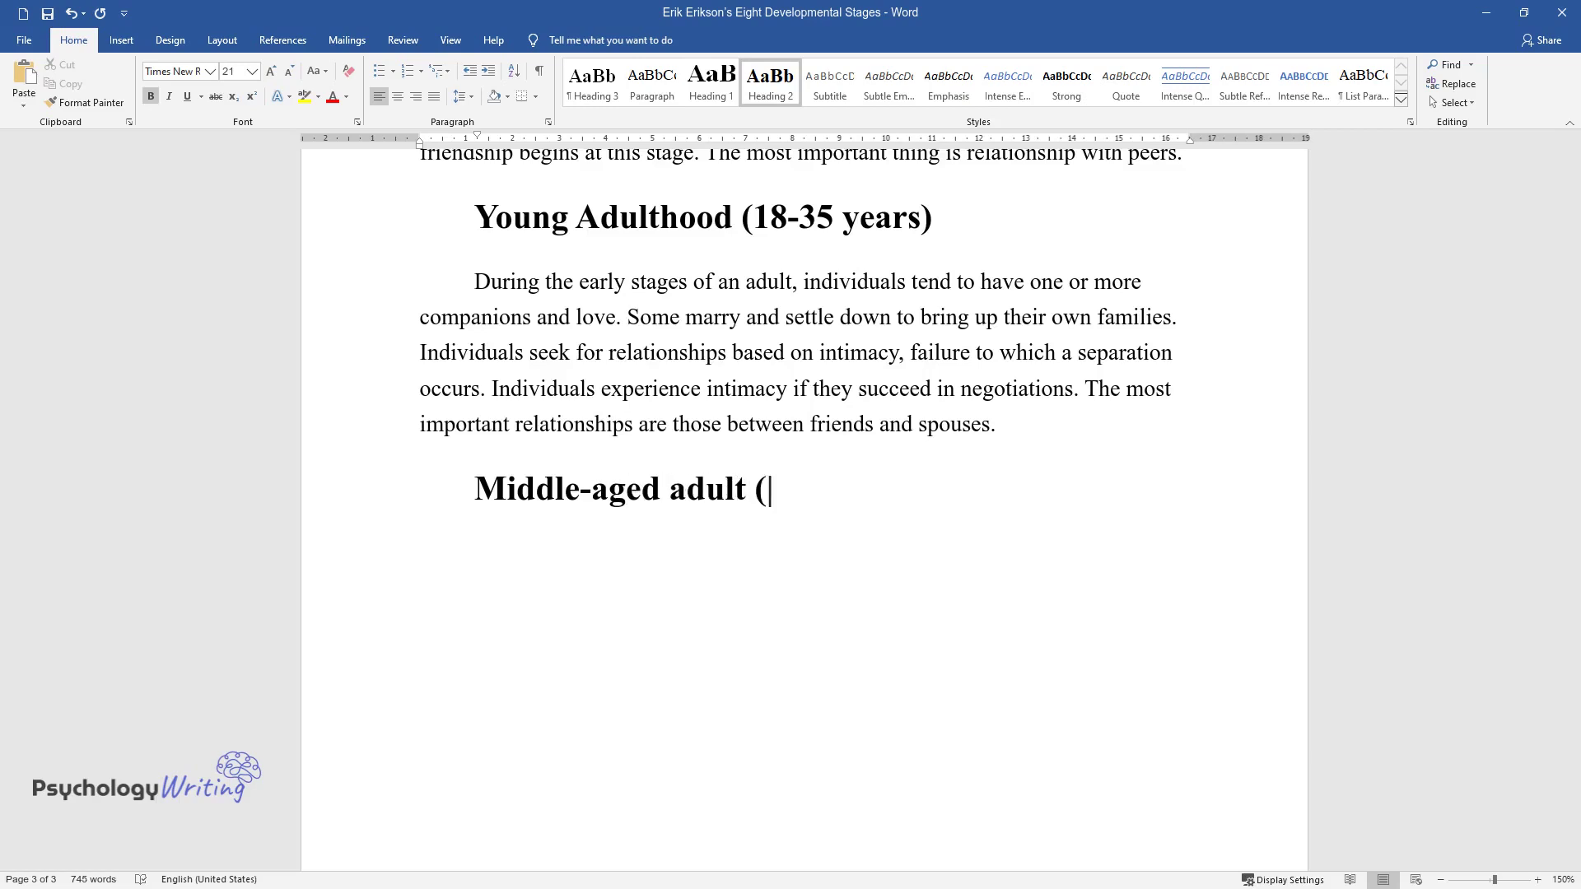
{"action": "type", "text": "35-65 years)"}
{"action": "key", "text": "Return"}
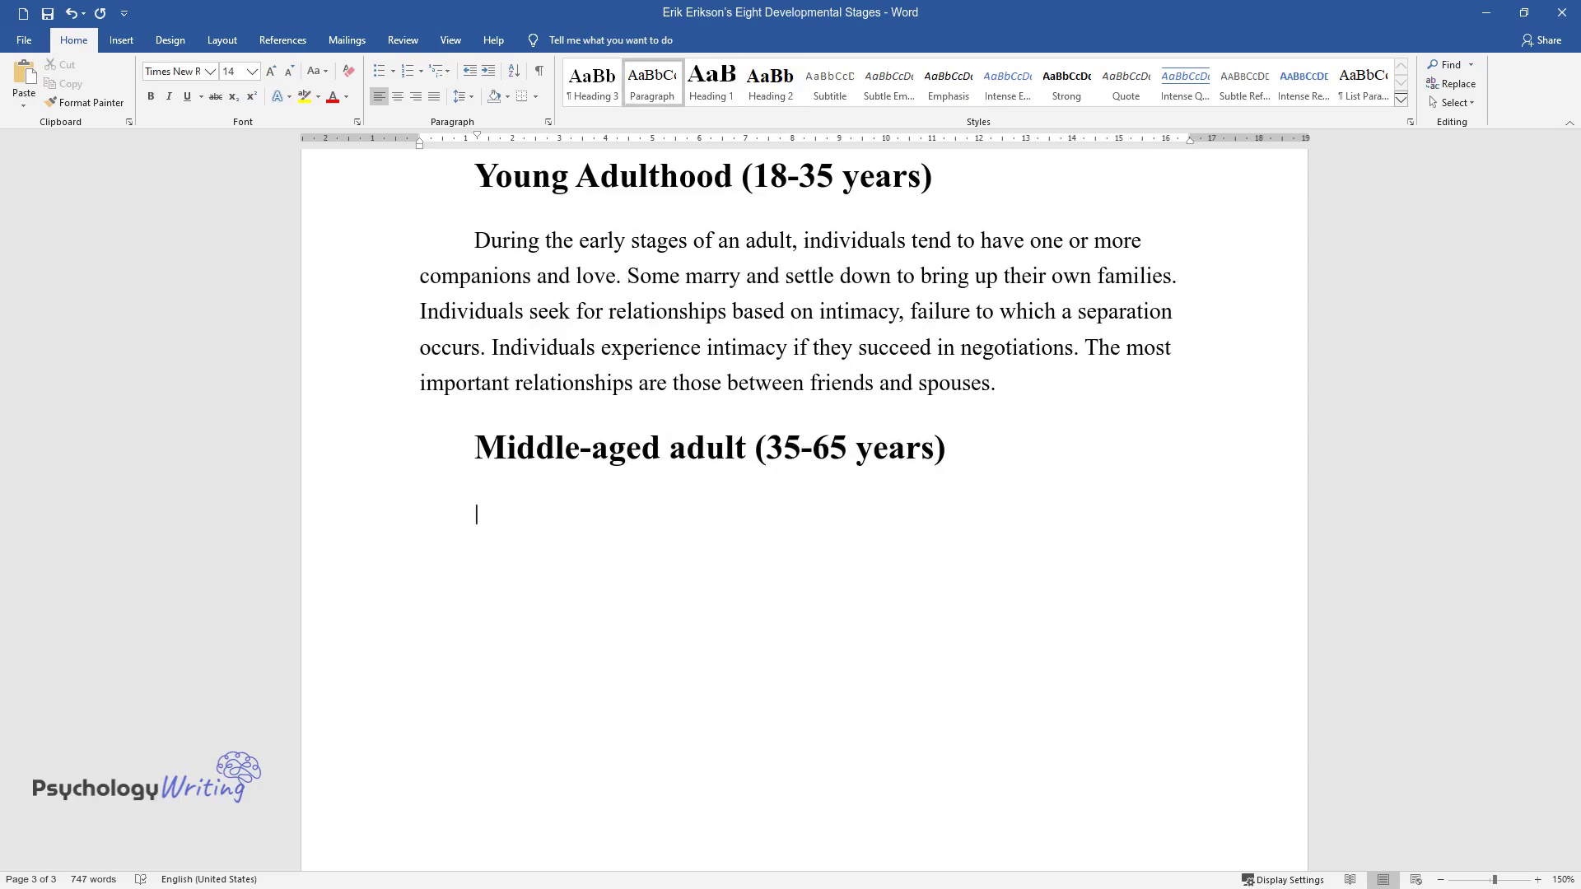
{"action": "type", "text": "Frick shows that fami"}
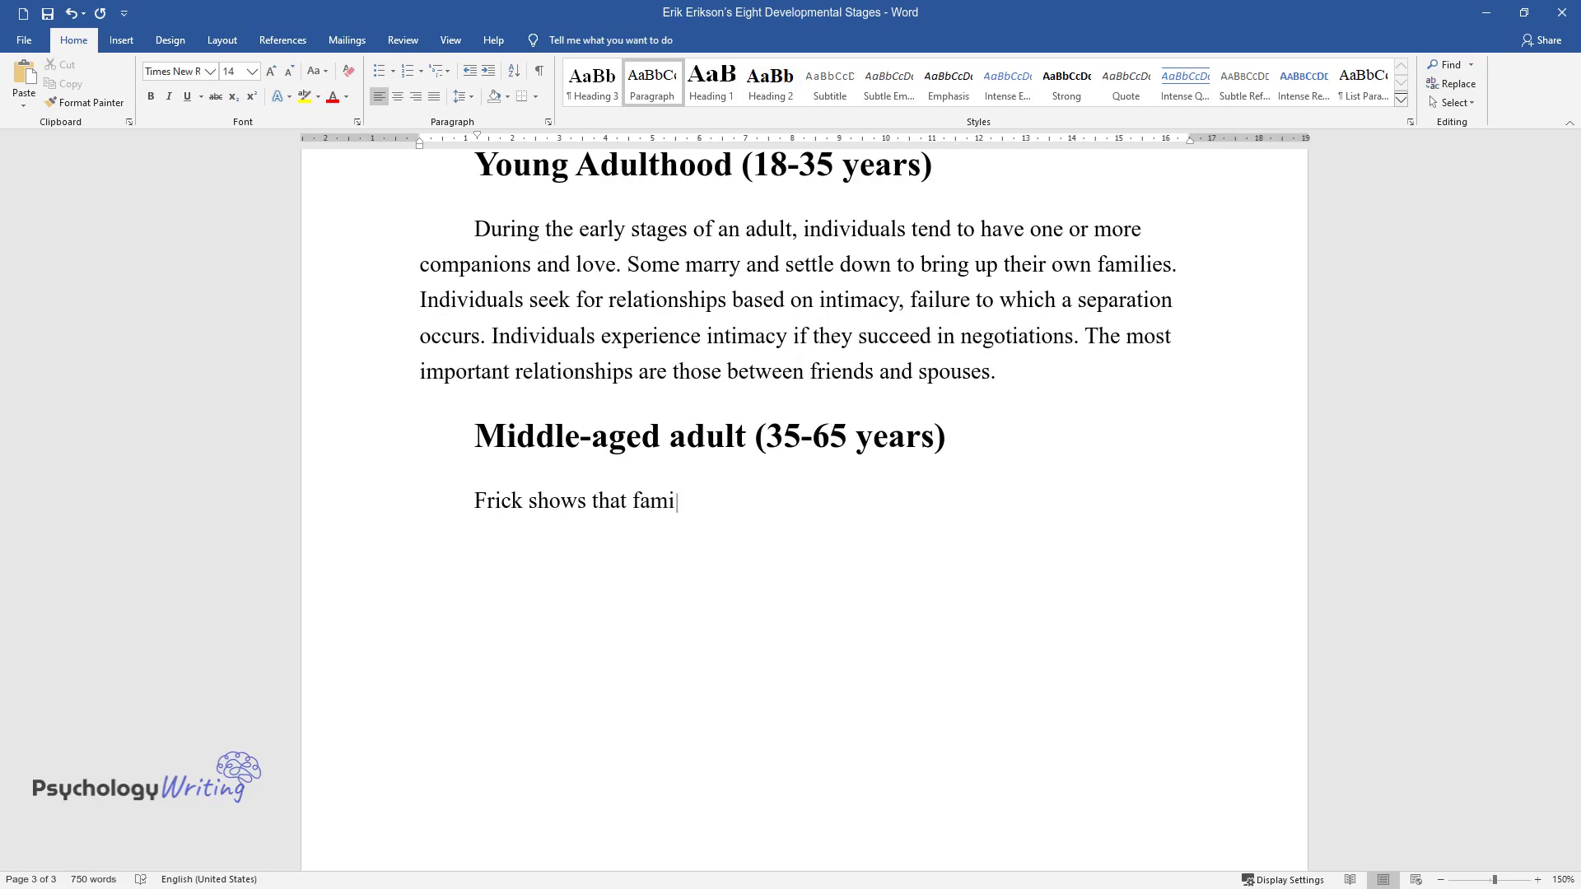
{"action": "type", "text": "ly, work, and career are the mos"}
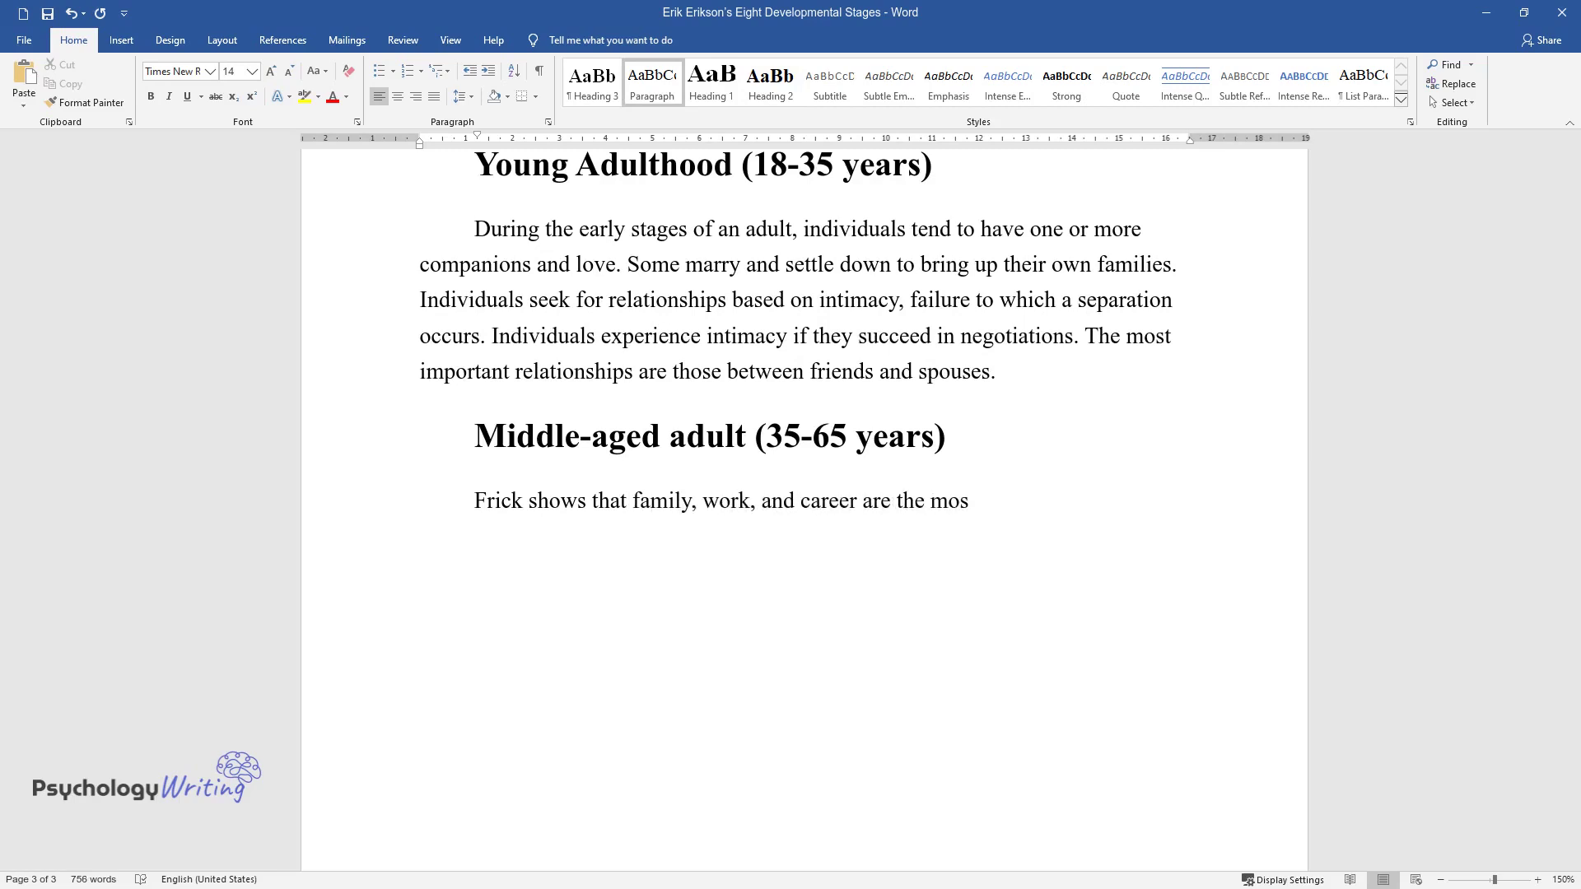
{"action": "type", "text": "t important things at this stage"}
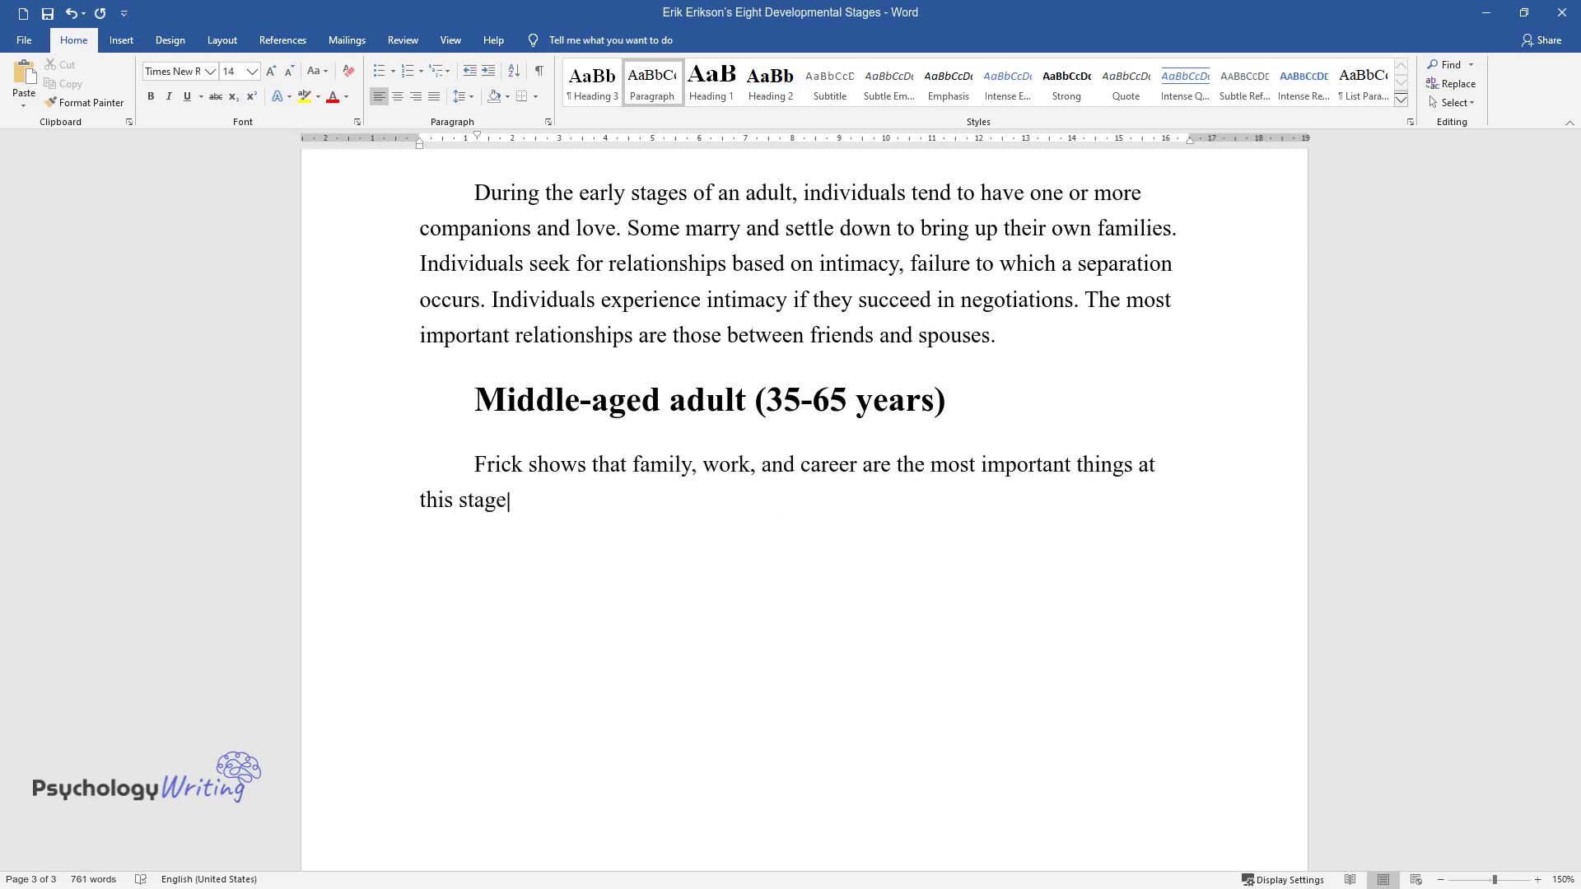
{"action": "type", "text": ". The most widely spread fears "}
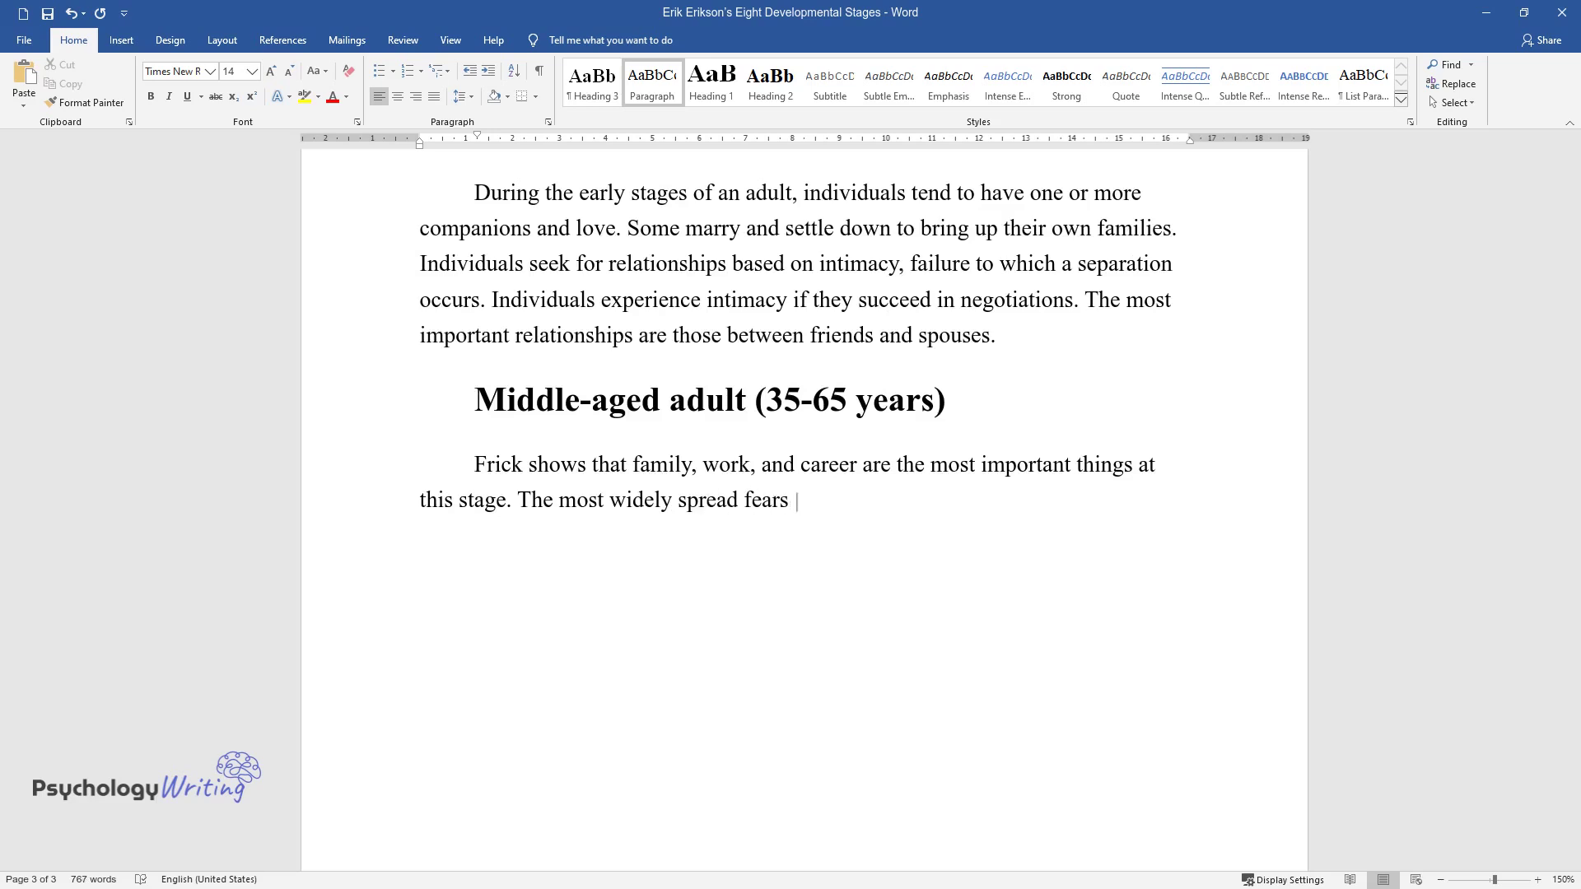
{"action": "type", "text": "are considered meaninglessness a"}
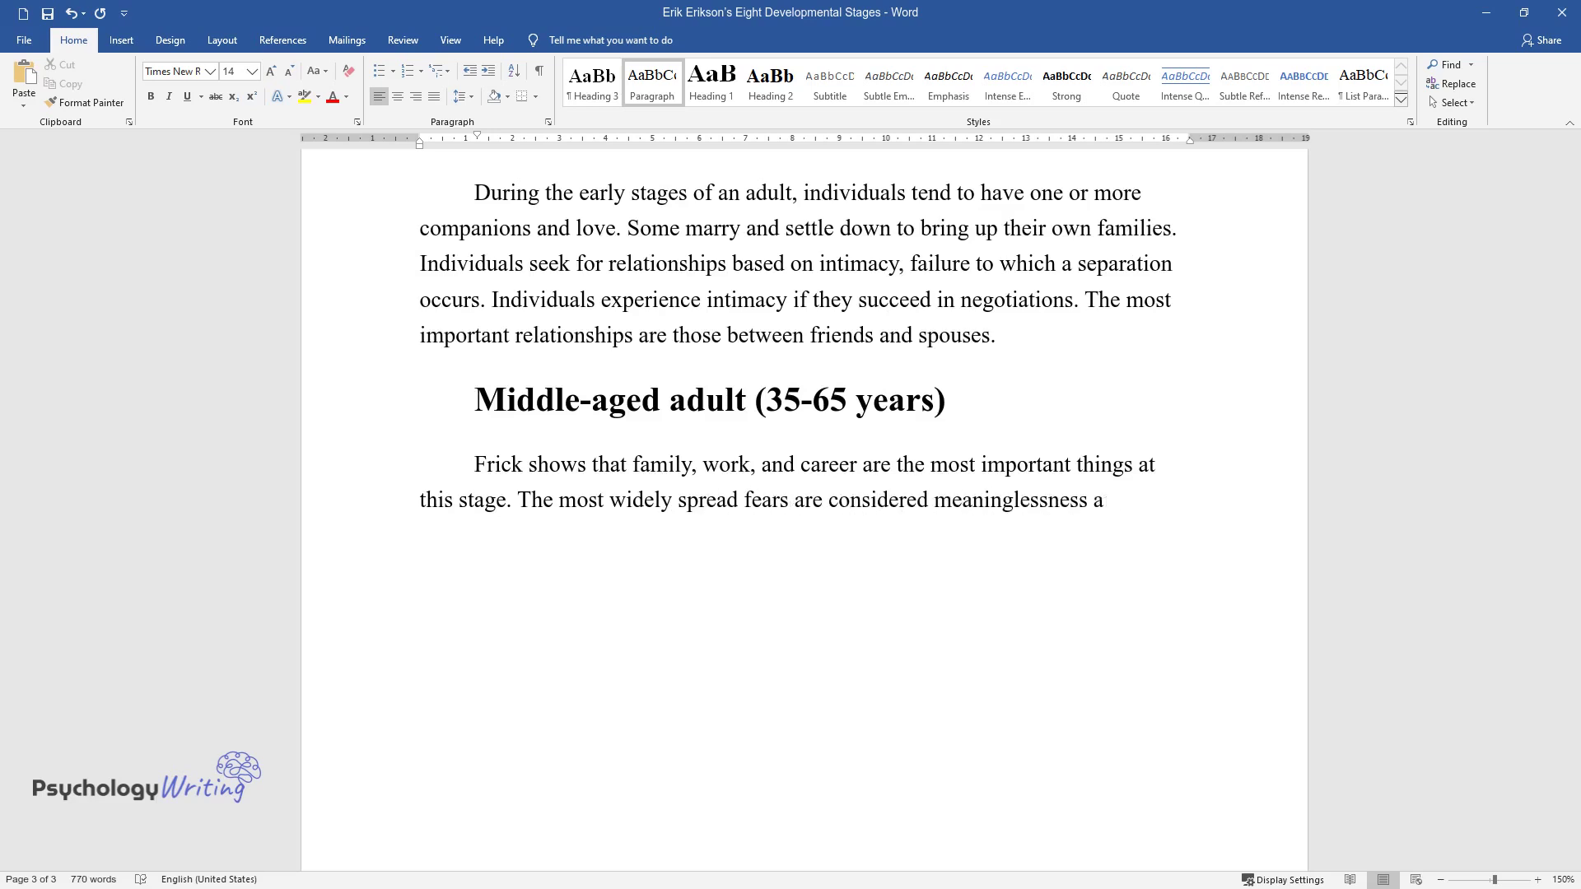
{"action": "type", "text": "nd inactivity. During this stage"}
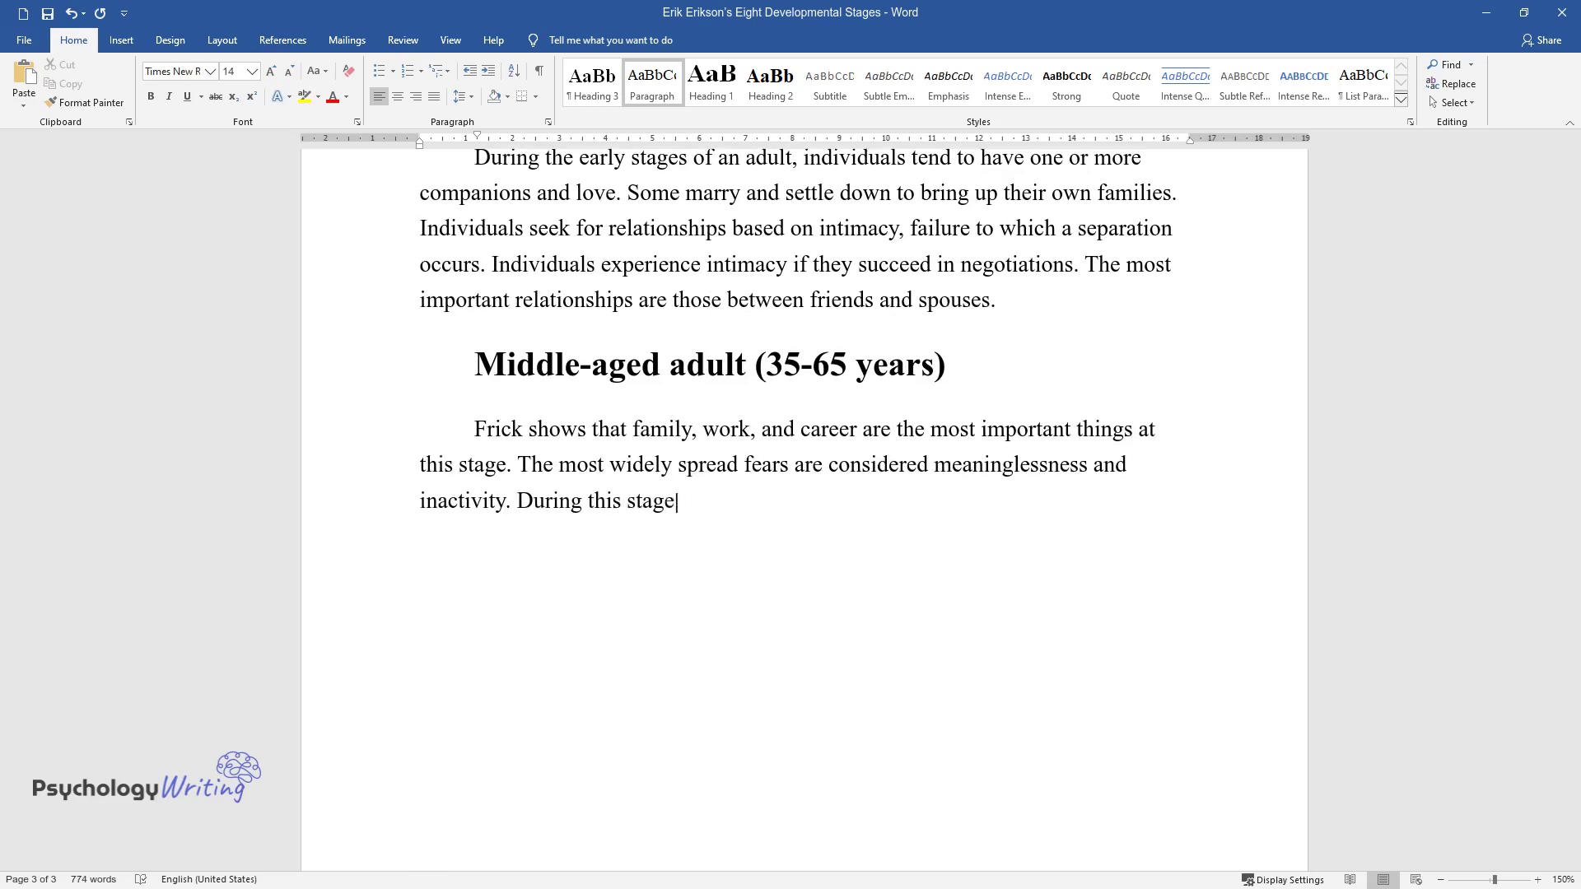
{"action": "type", "text": ", major changes like change of c"}
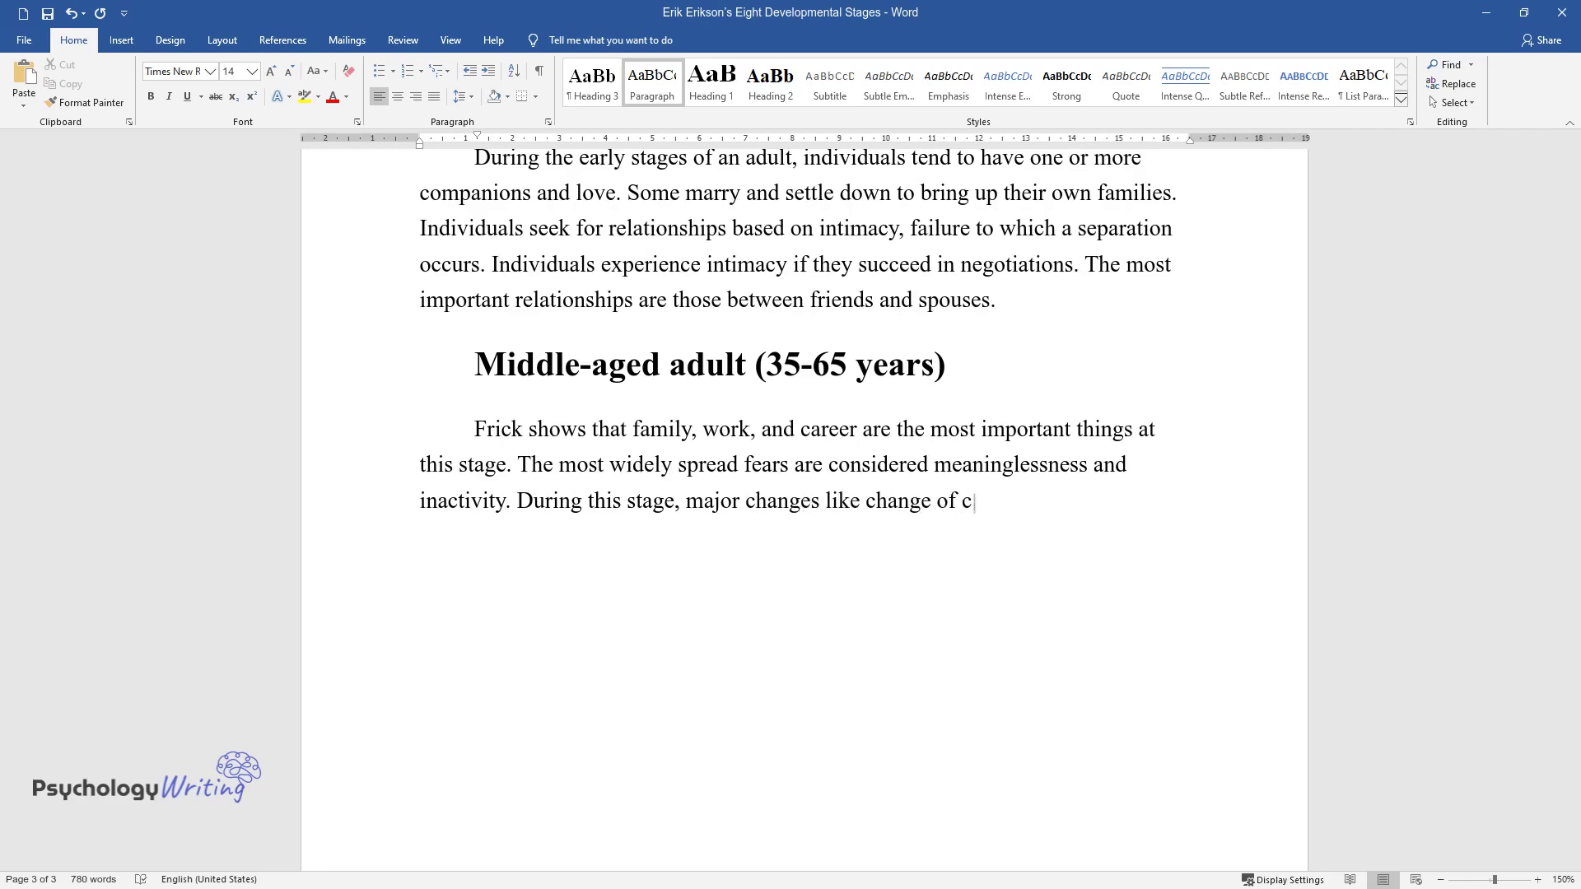
{"action": "type", "text": "areer, and children leaving the"}
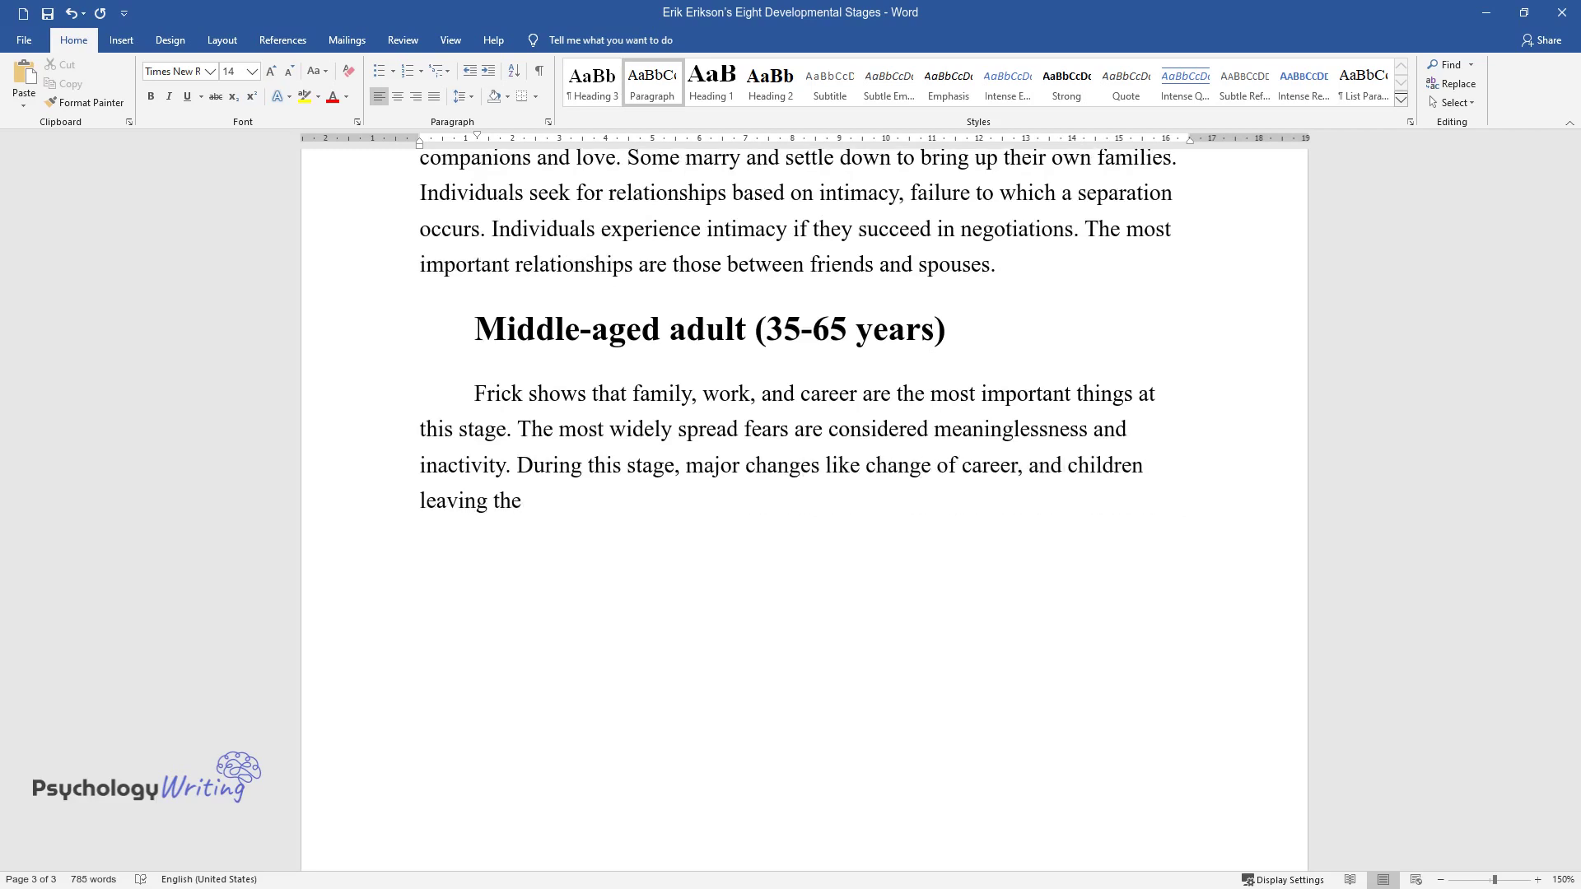
{"action": "type", "text": " household are likely to take pl"}
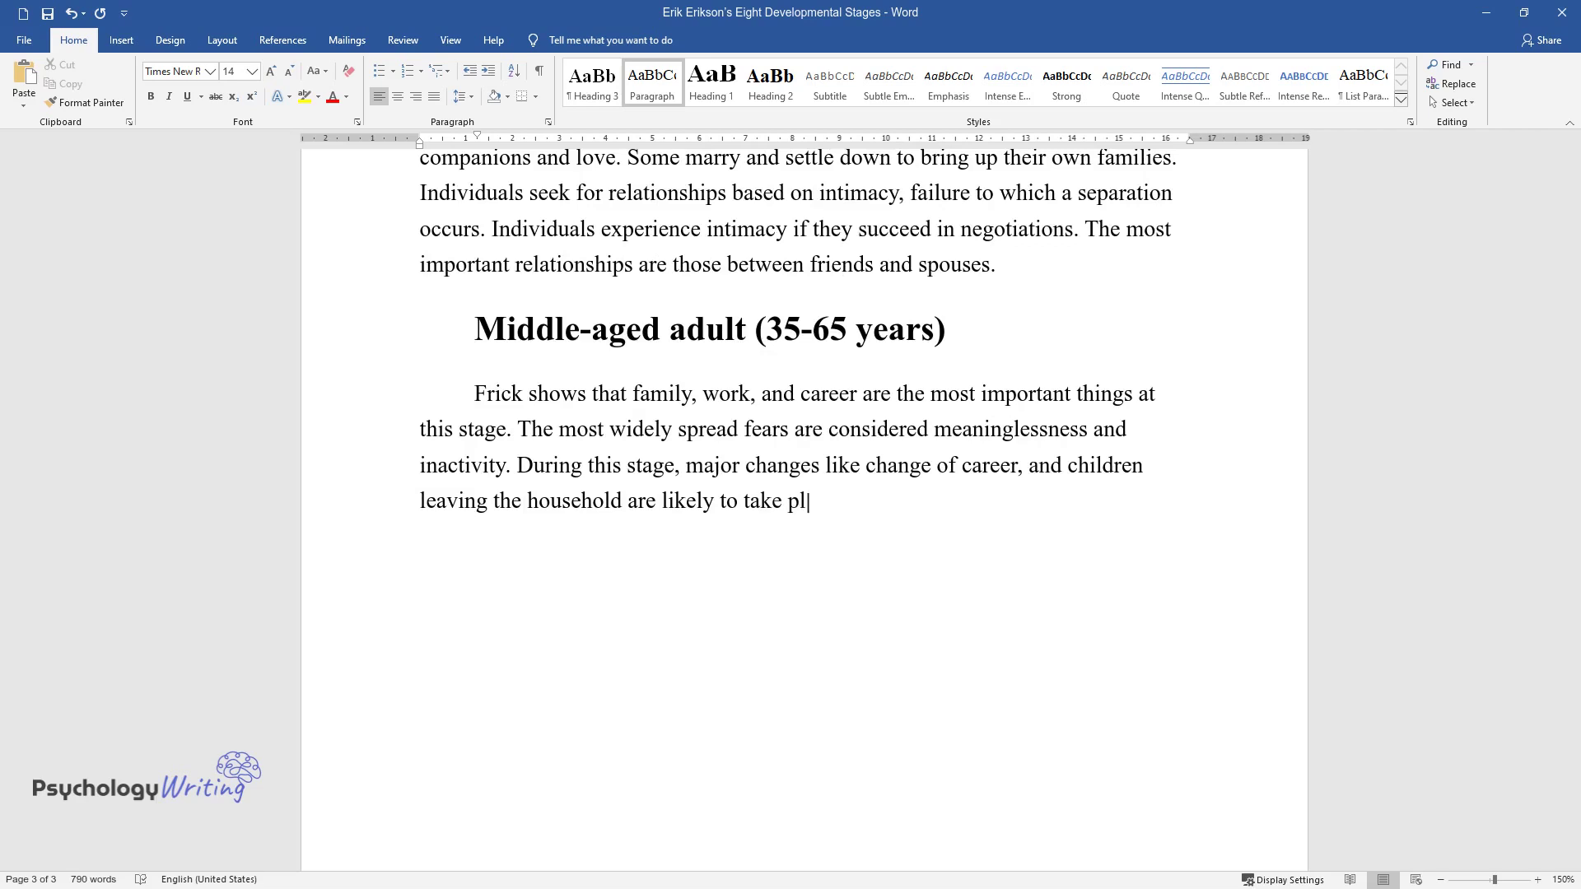
{"action": "type", "text": "ace. Some individuals will striv"}
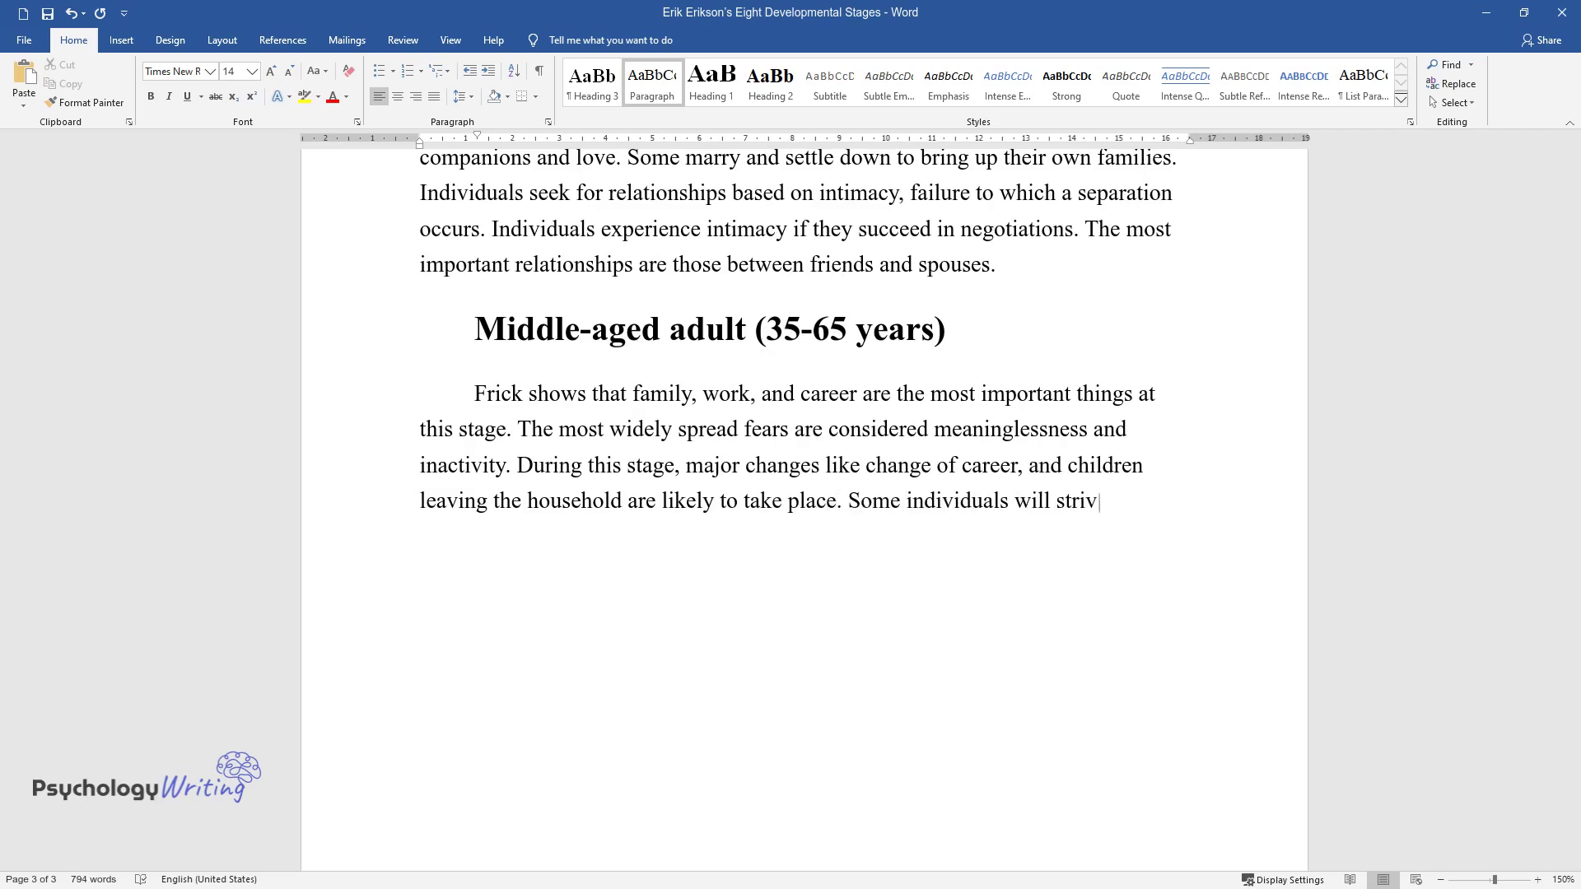
{"action": "type", "text": "e to achieve purpose. Relationsh"}
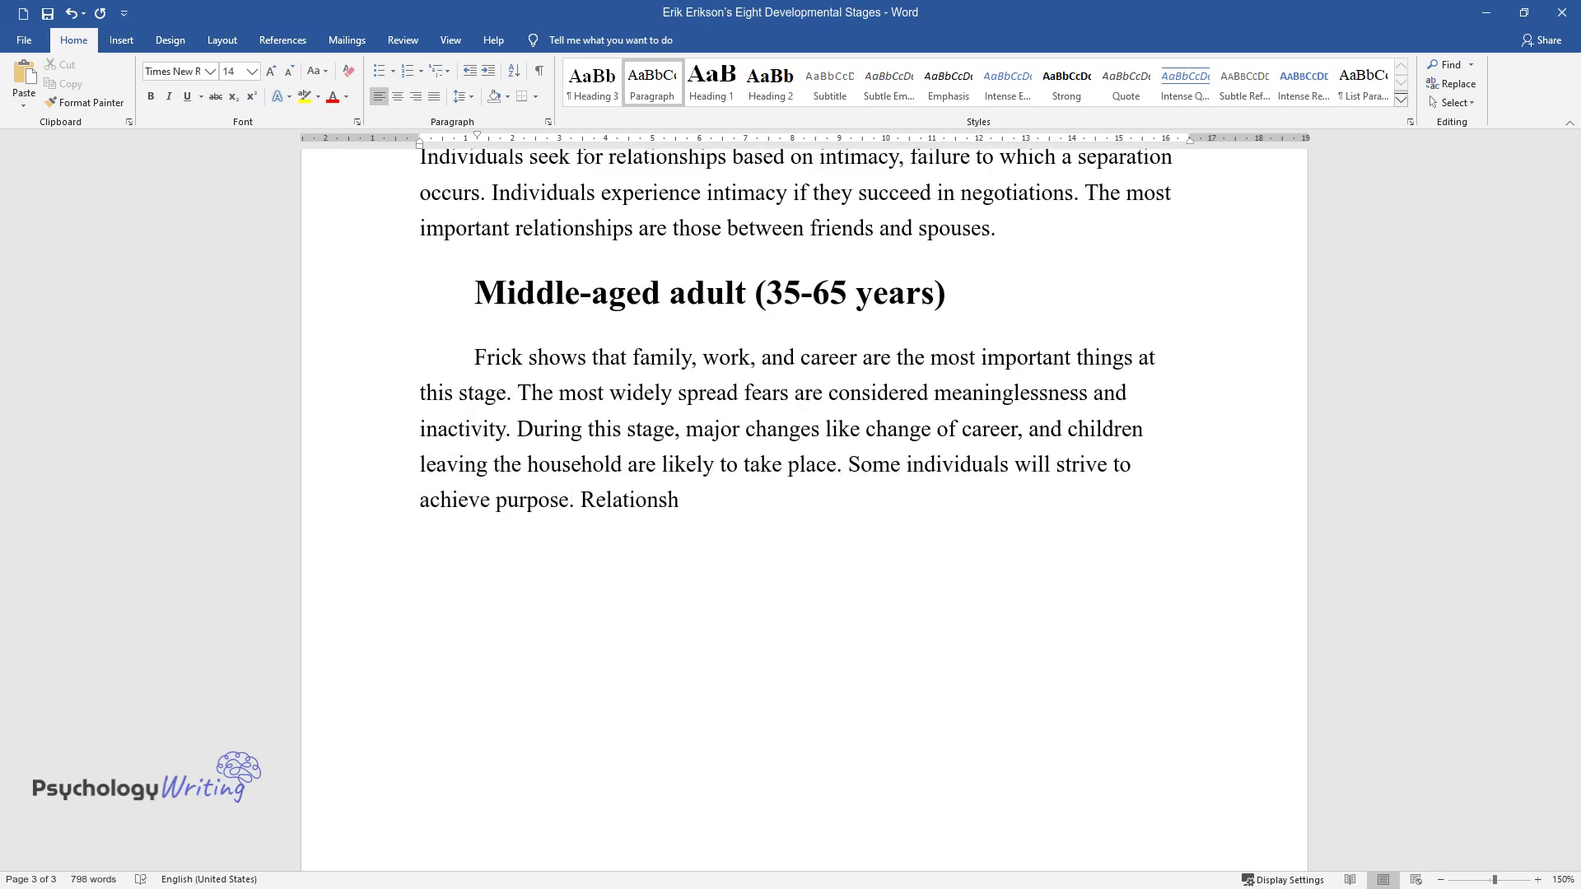
{"action": "type", "text": "ips with other communities, church members, fam"}
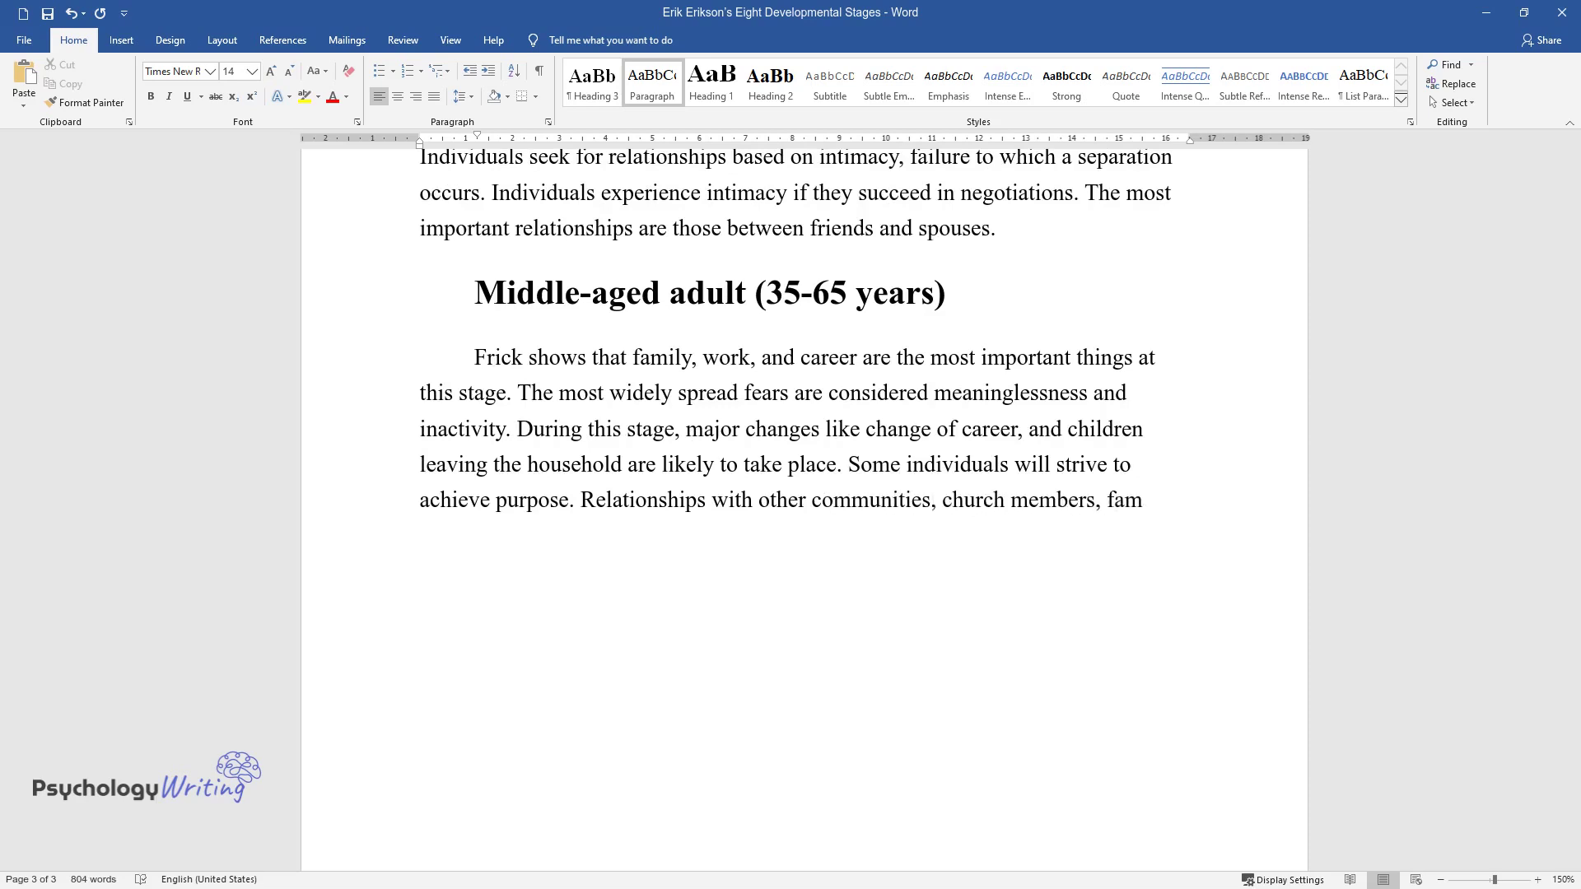
{"action": "type", "text": "ily, and work mates play a major"}
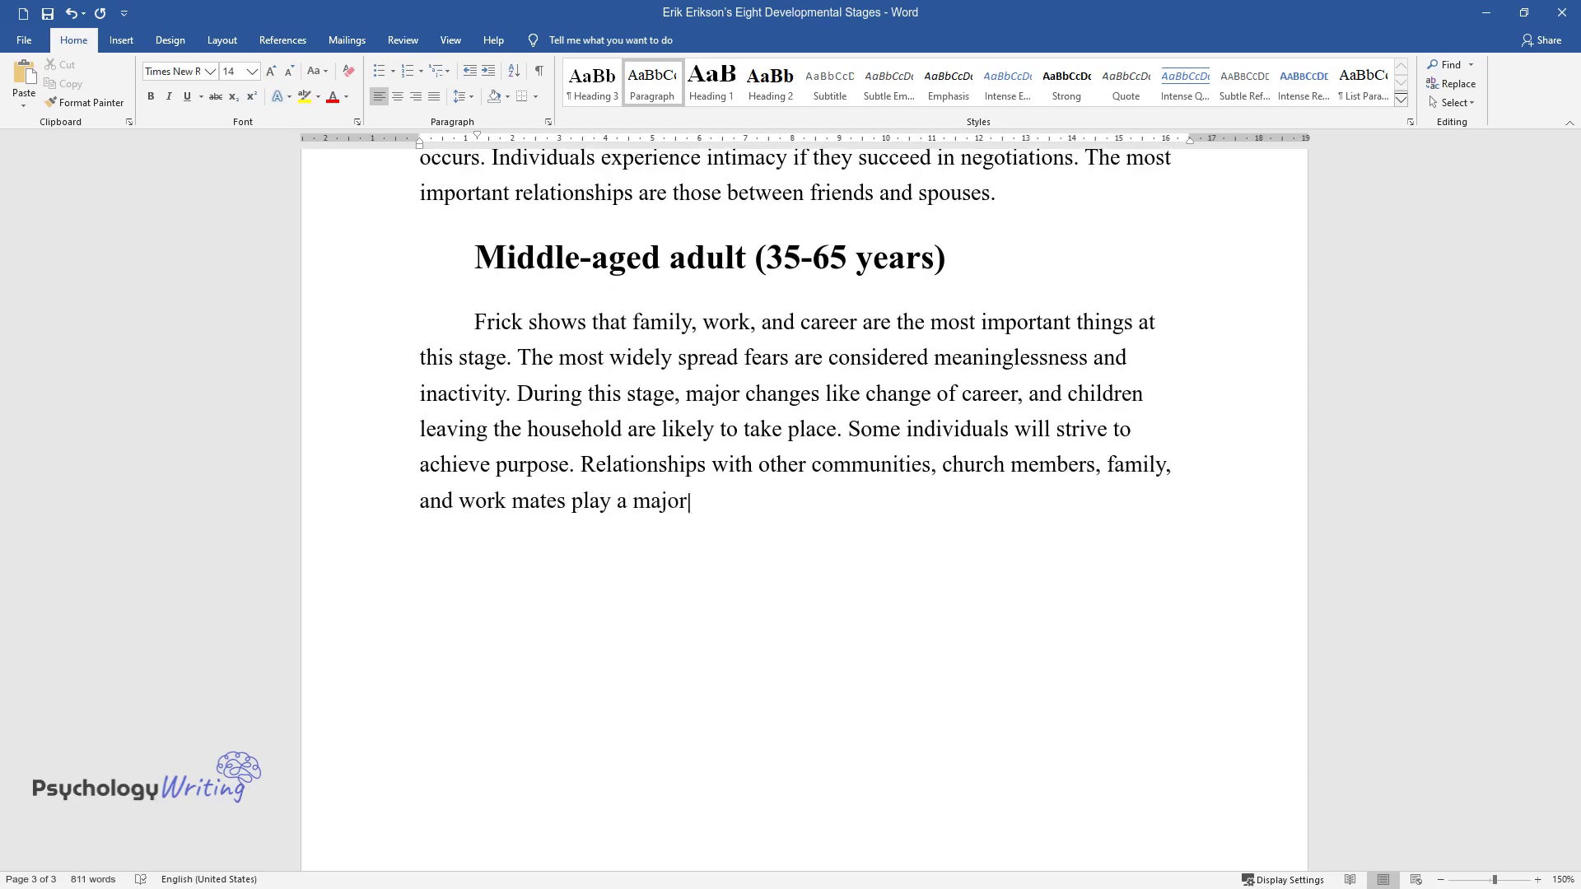
{"action": "type", "text": " role."}
{"action": "key", "text": "Return"}
- Add the 'Late adult (65-death)' heading and begin its paragraph on reflecting on achievements
{"action": "type", "text": "Late "}
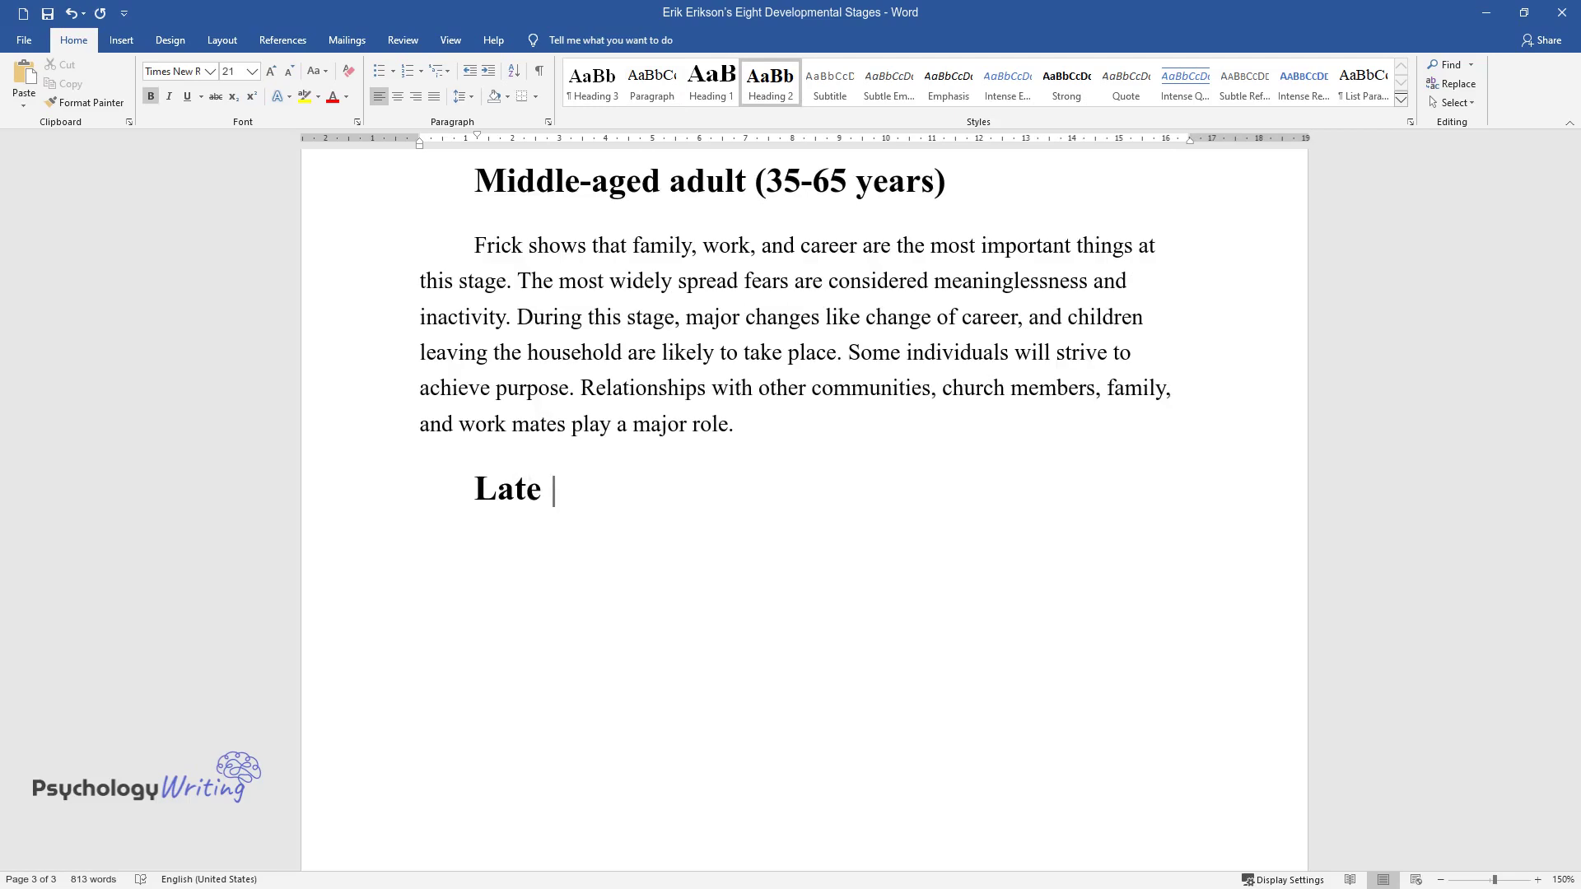
{"action": "type", "text": "adult (65-death)"}
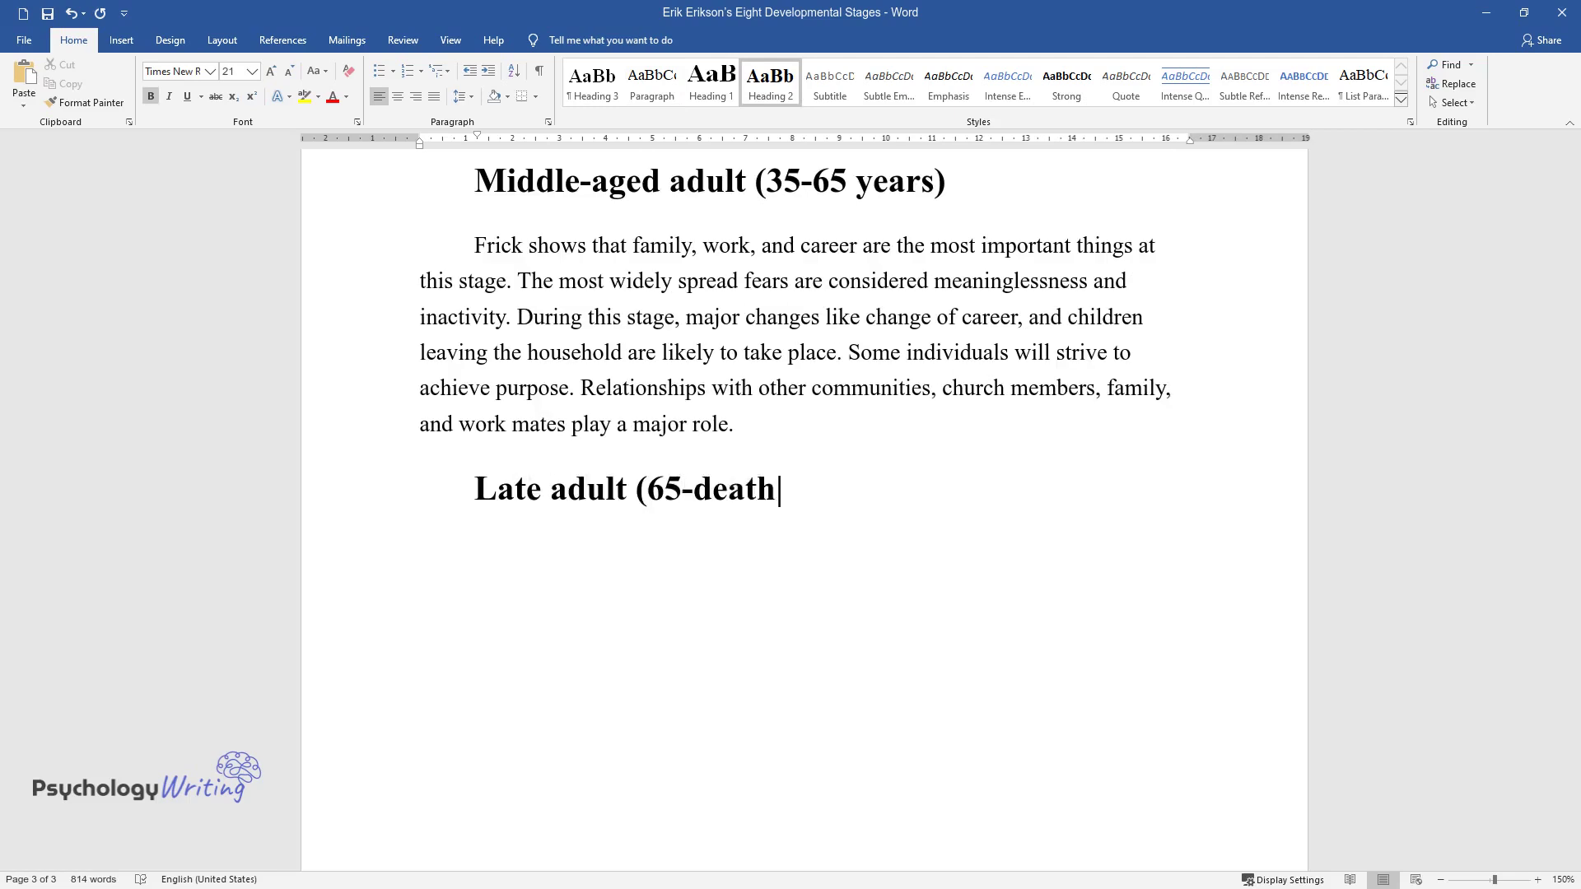
{"action": "key", "text": "Return"}
{"action": "type", "text": "According to "}
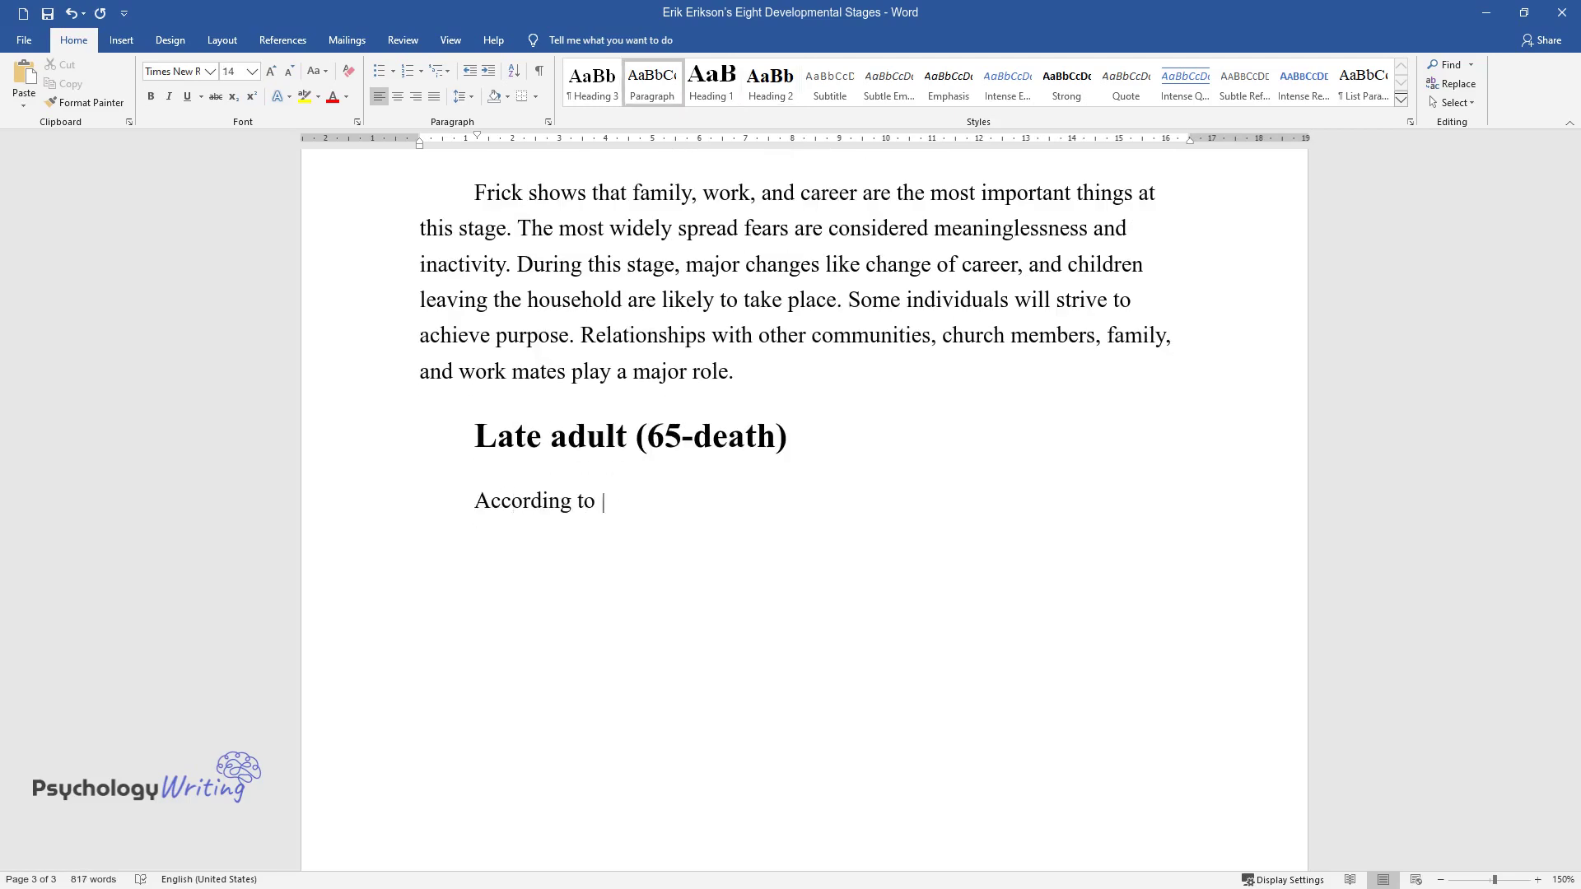
{"action": "type", "text": "Frick, the last stage involves r"}
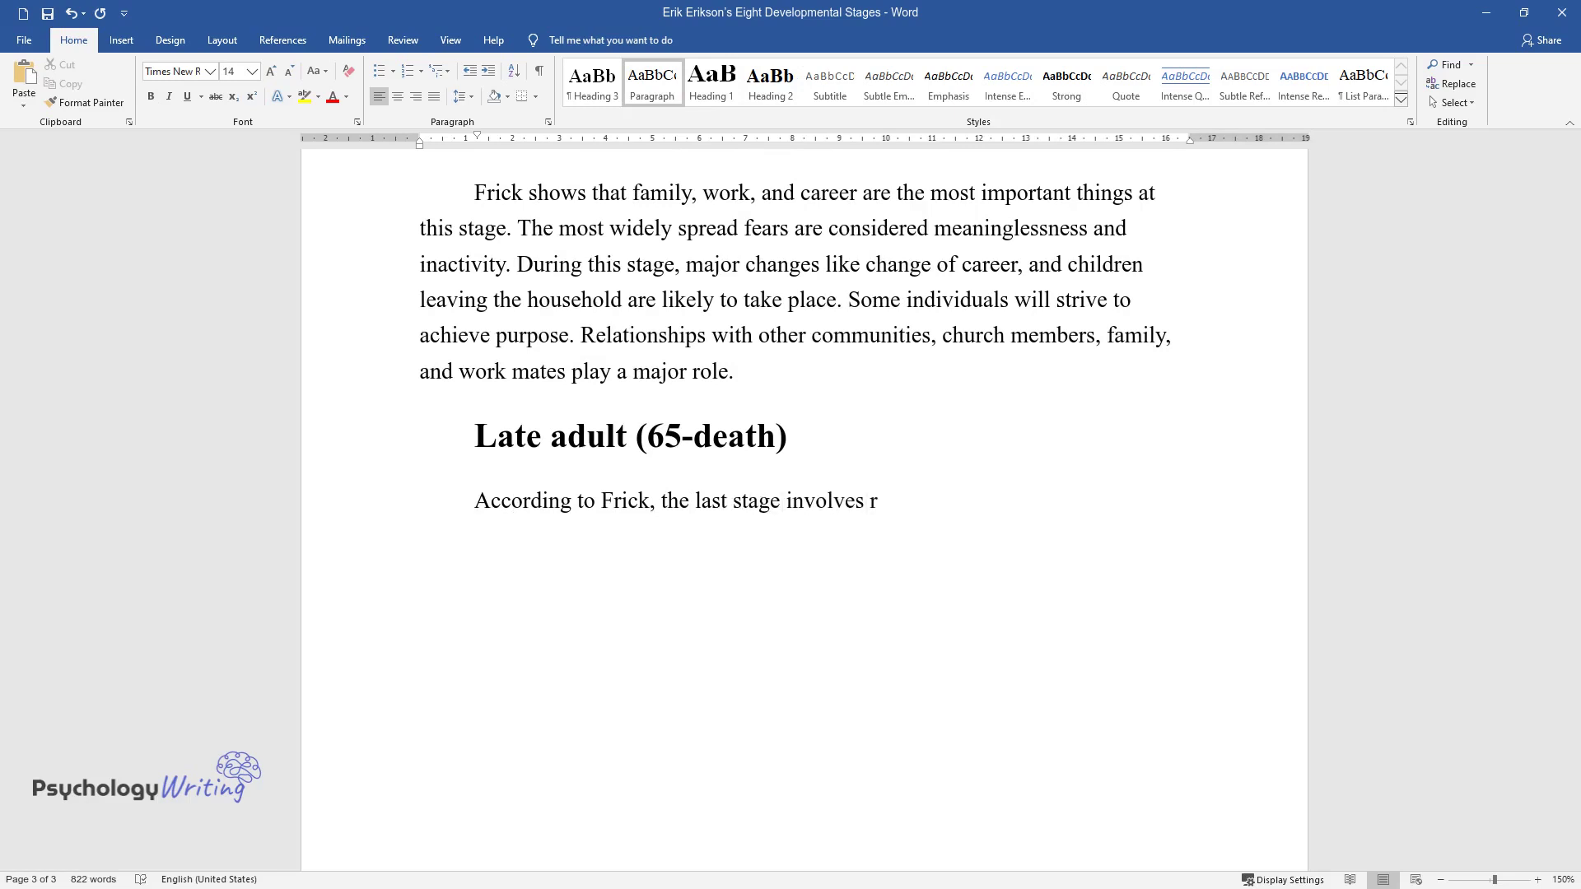
{"action": "type", "text": "eflection of individual's achievements in life. I"}
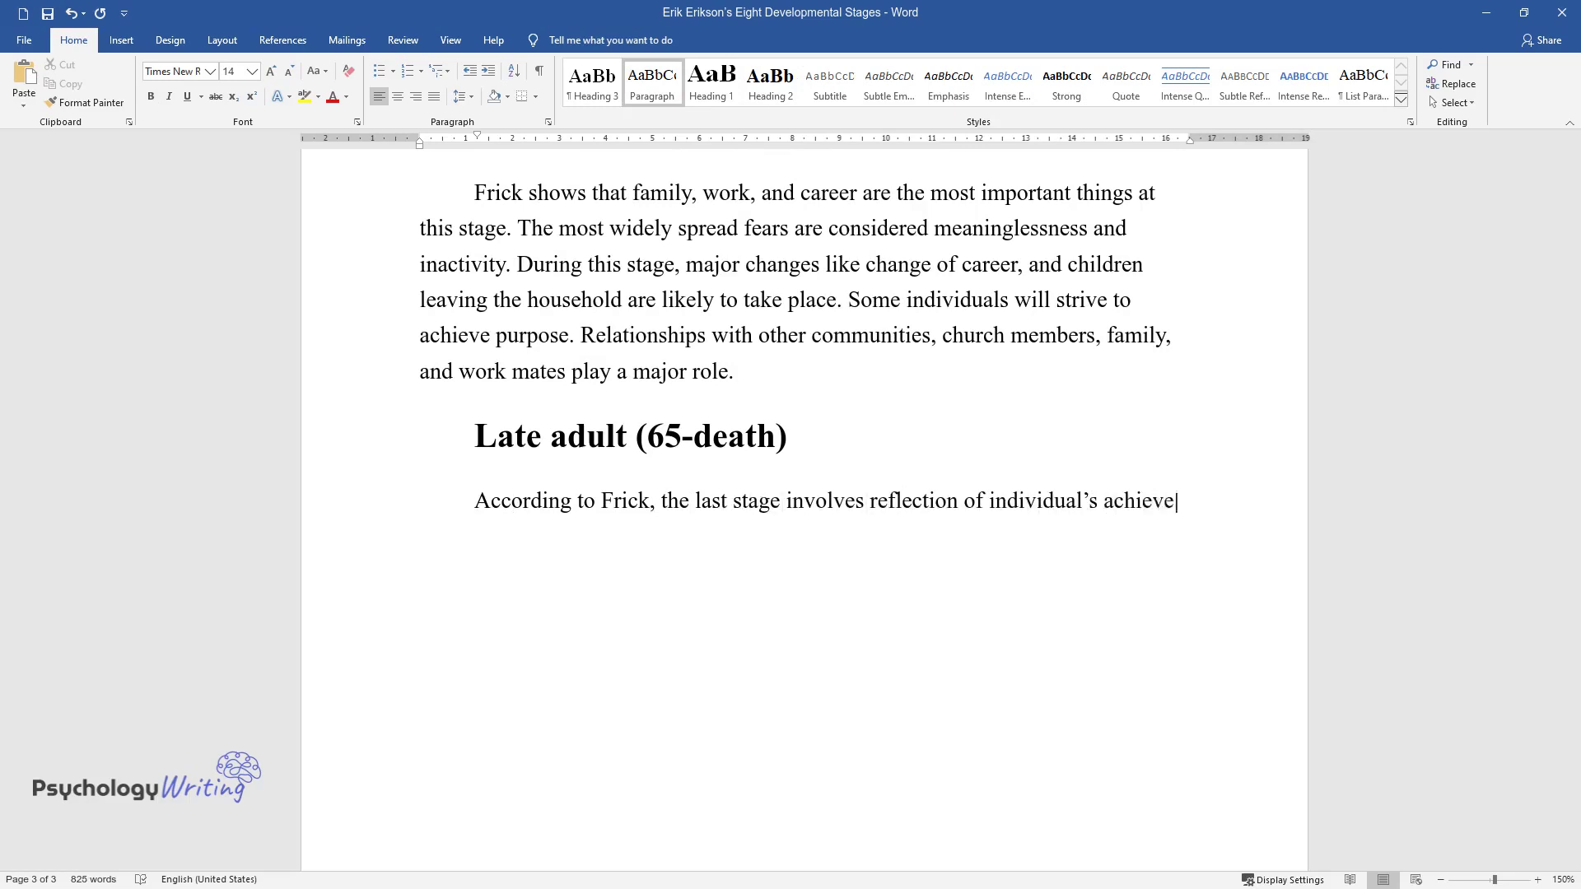
{"action": "type", "text": "ndividuals who h"}
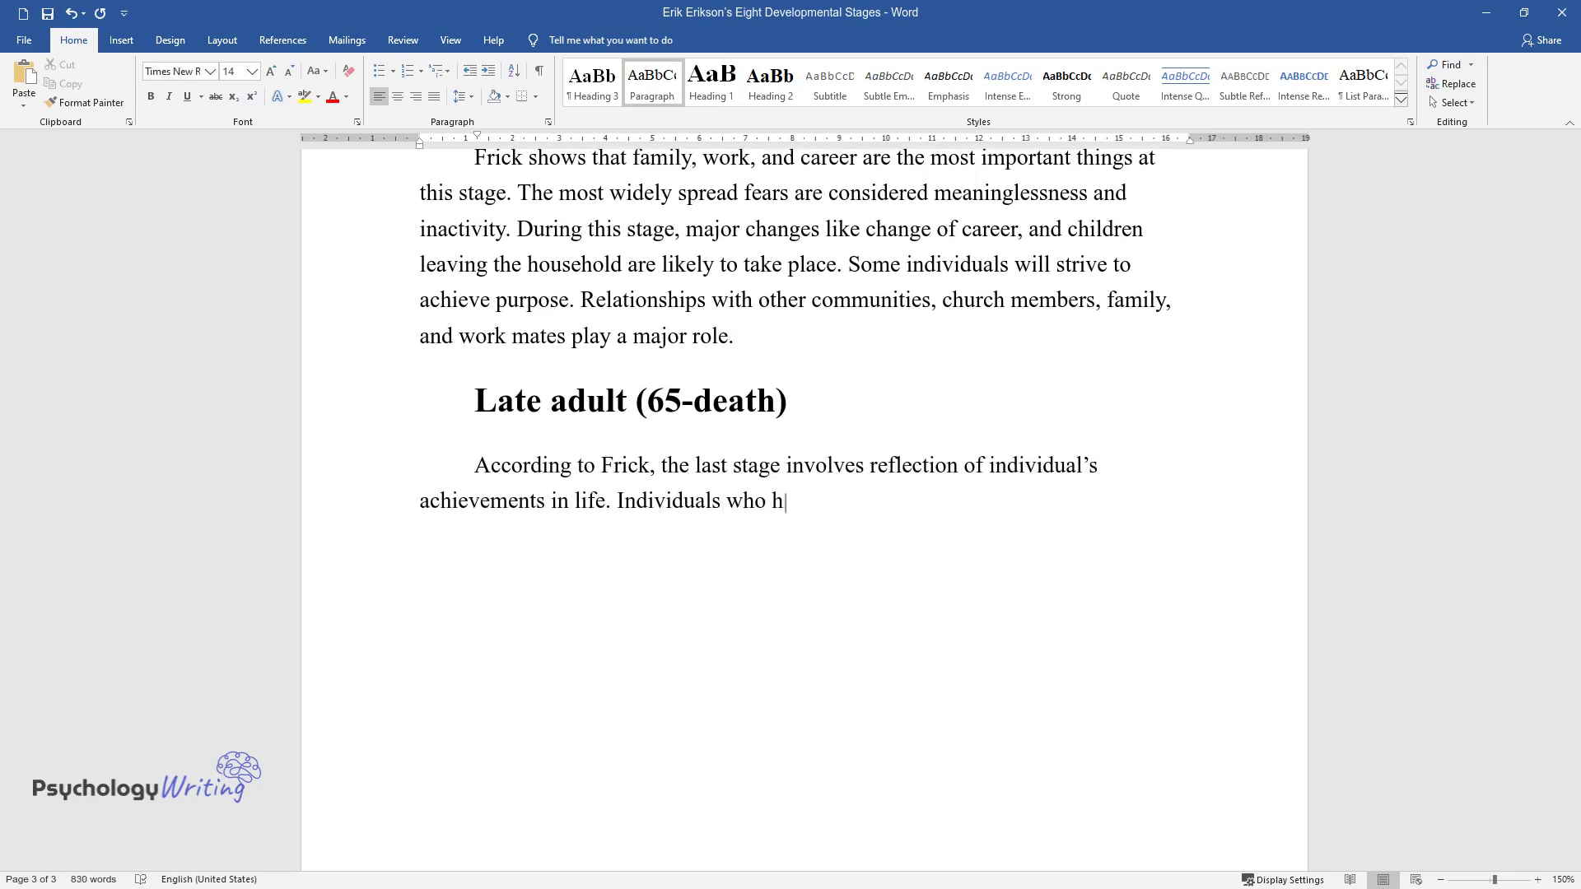
{"action": "type", "text": "ave led meaningful lives and con"}
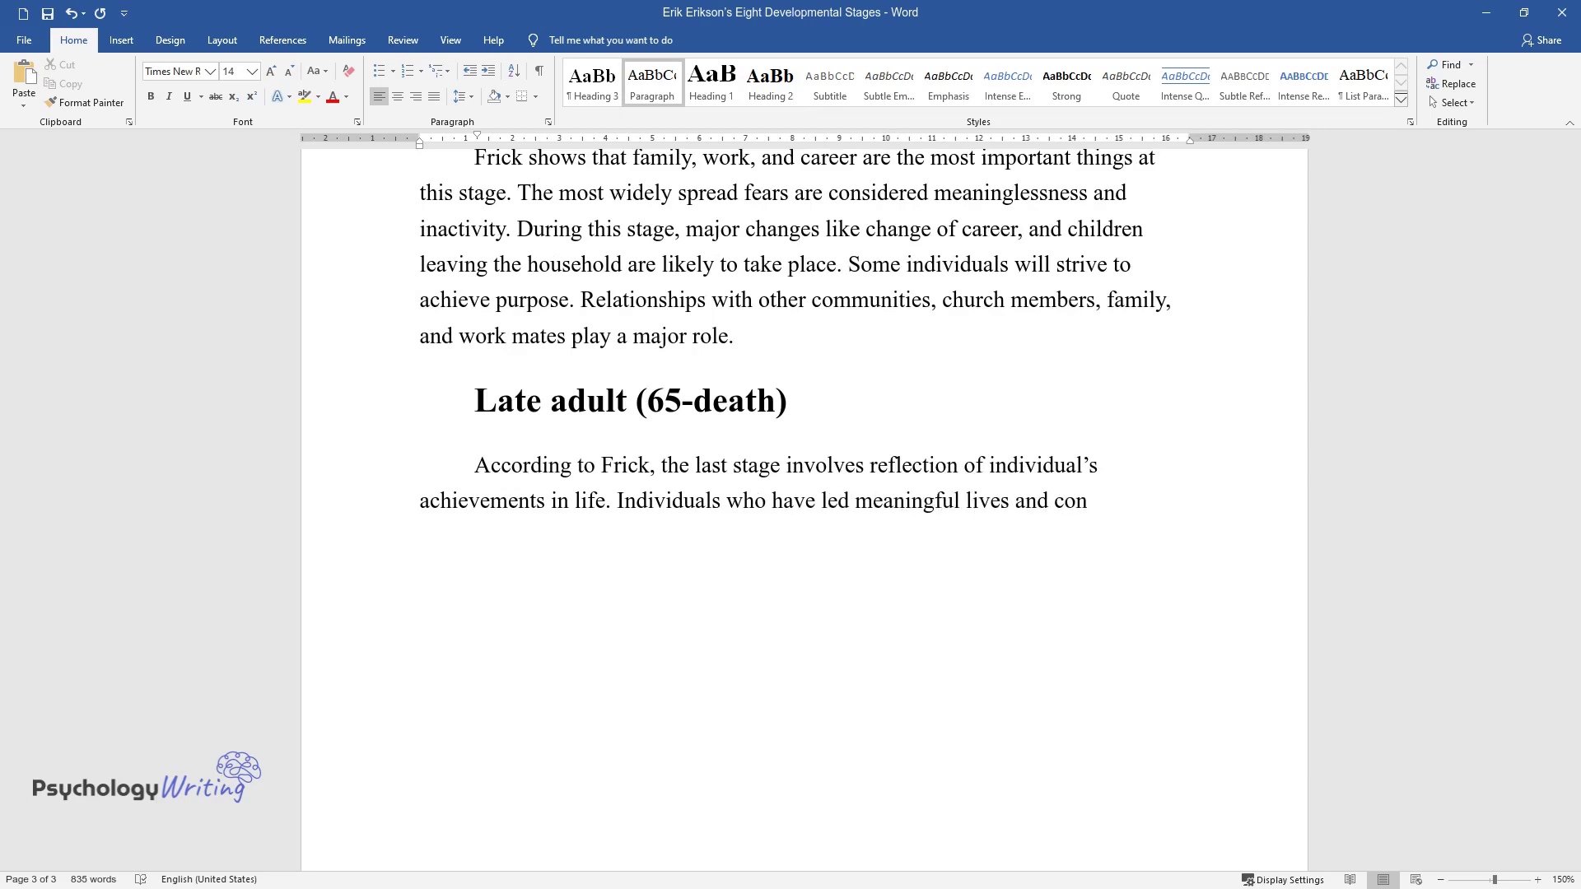
{"action": "type", "text": "tributed positively to the socie"}
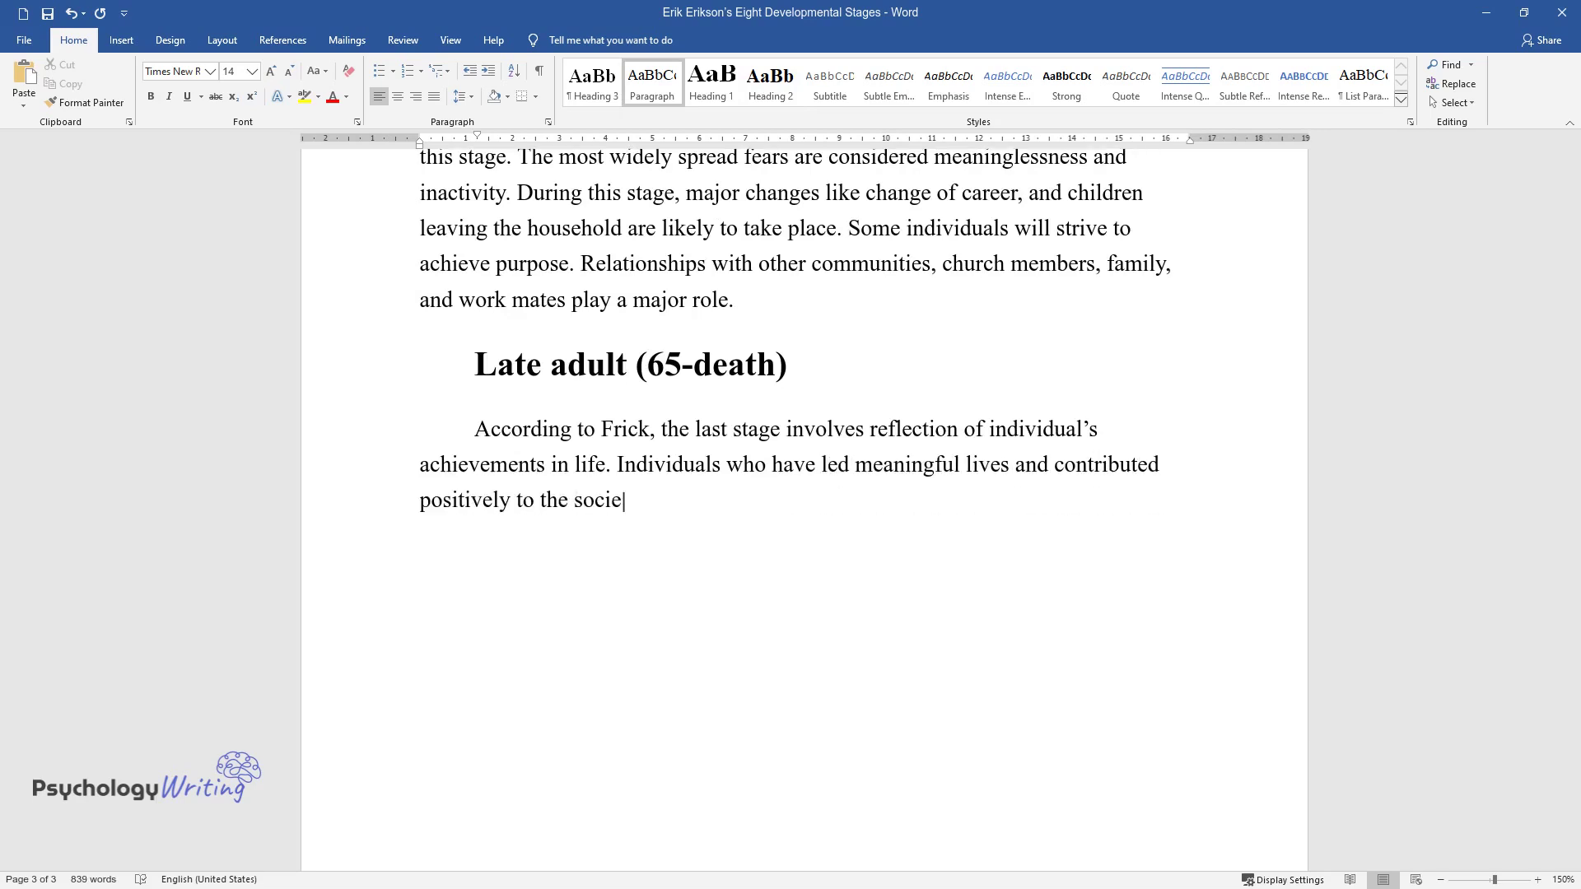
{"action": "type", "text": "ty examine their past deeds with "}
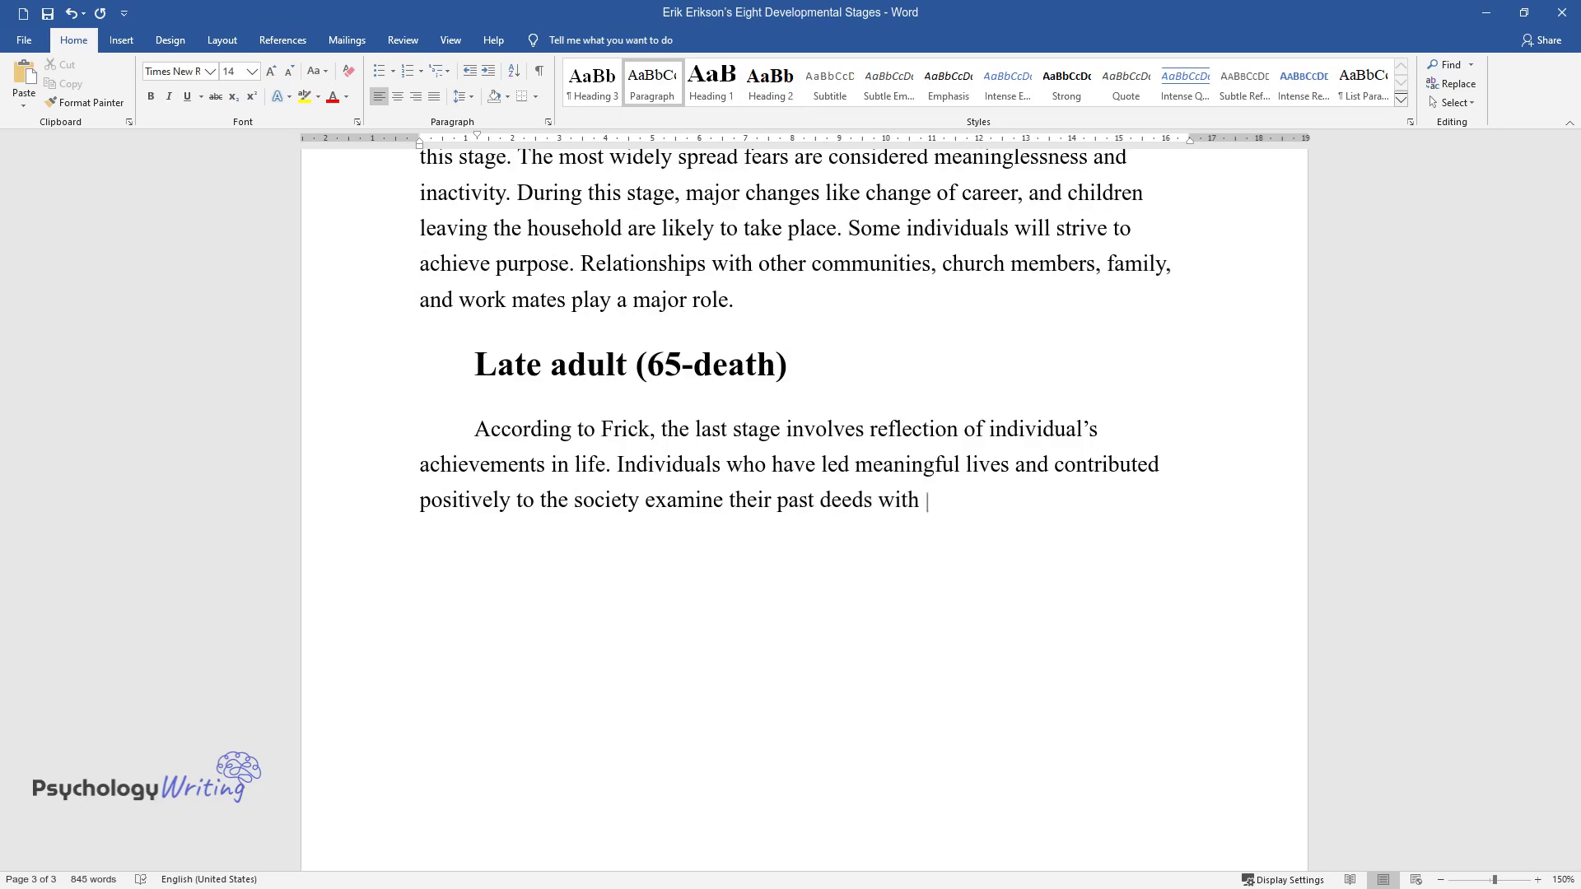
{"action": "type", "text": "a feeling of fulfillment and contentment"}
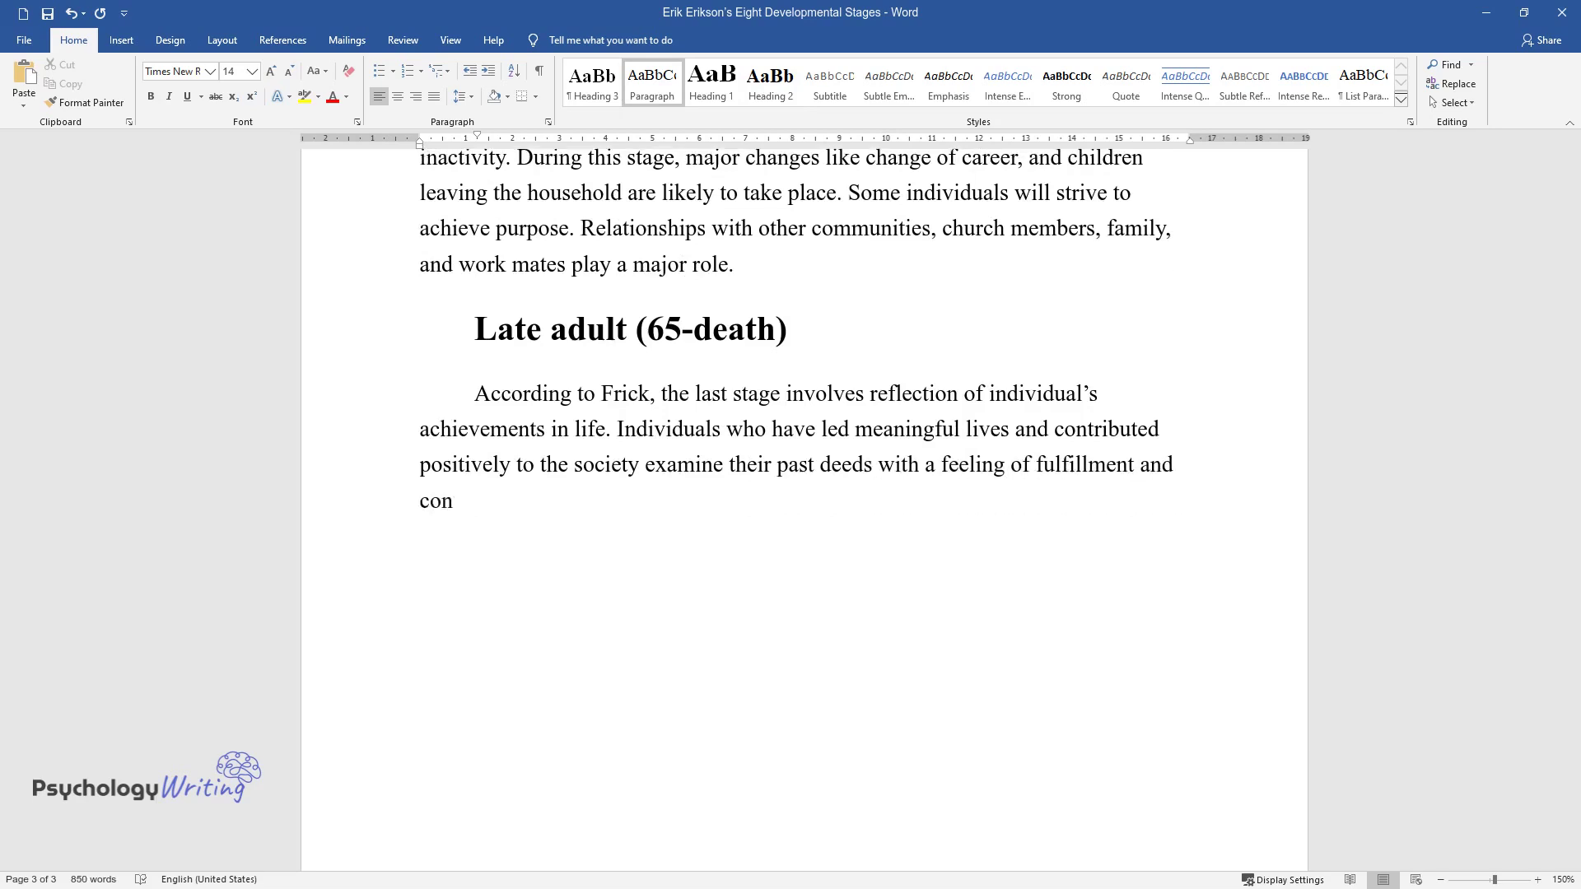
{"action": "type", "text": " (integrity). Unsuccessf"}
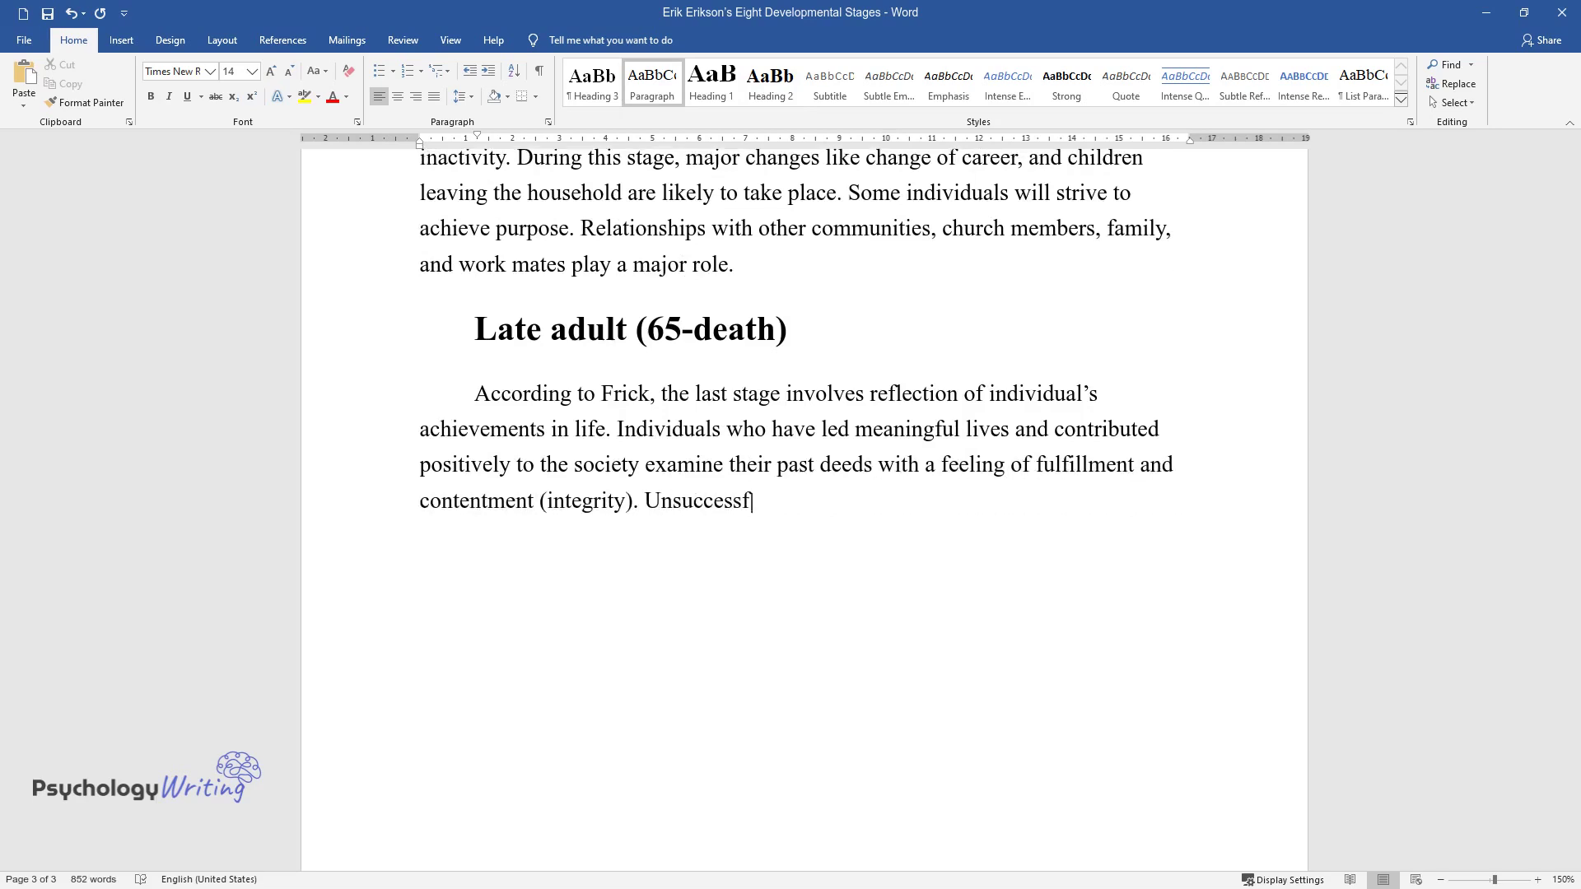
{"action": "type", "text": "ul past experiences may lead to "}
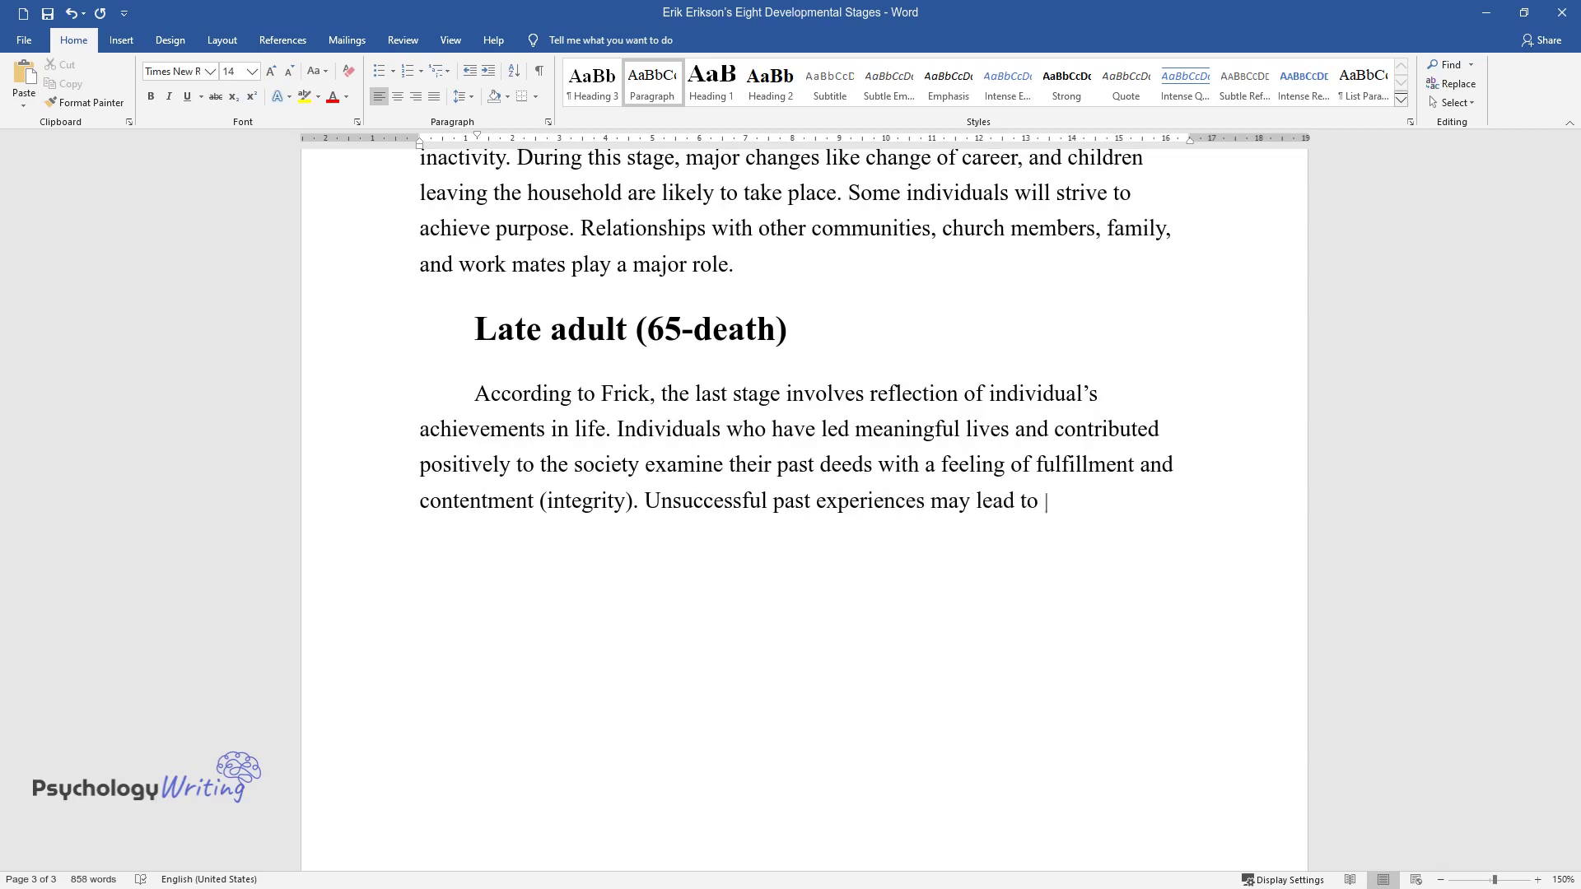
{"action": "type", "text": "a sense of despair. Failures are"}
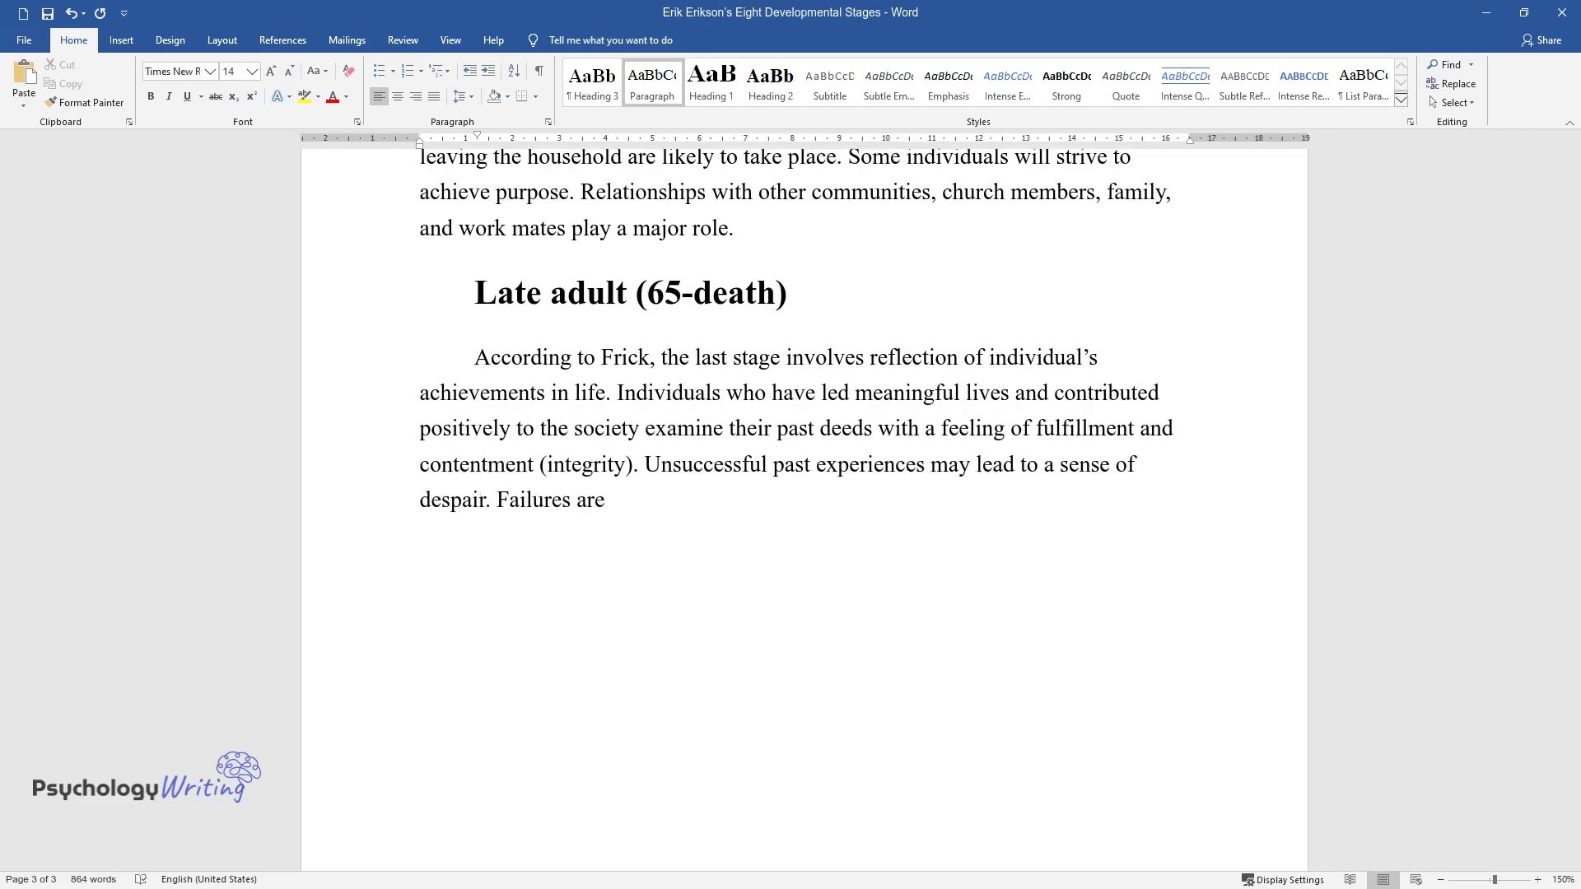
{"action": "type", "text": " afraid of death."}
- End the Late adult paragraph and begin the conclusion with 'Erik Erickson's developmental stages are important to psychologists because'
{"action": "key", "text": "Return"}
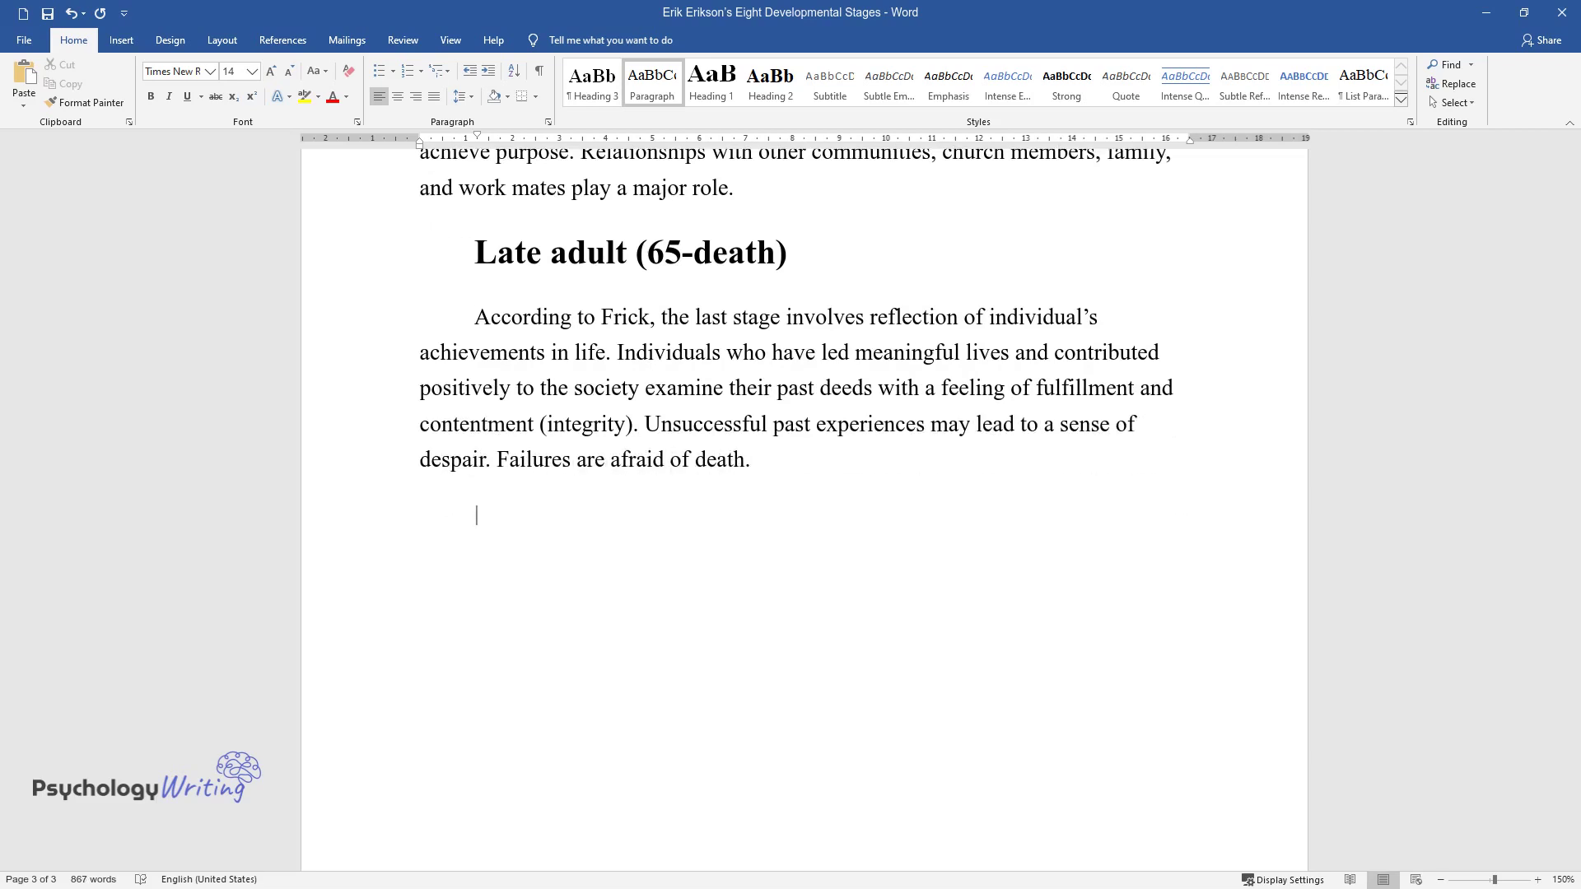
{"action": "type", "text": "Erik Erickson's developmental st"}
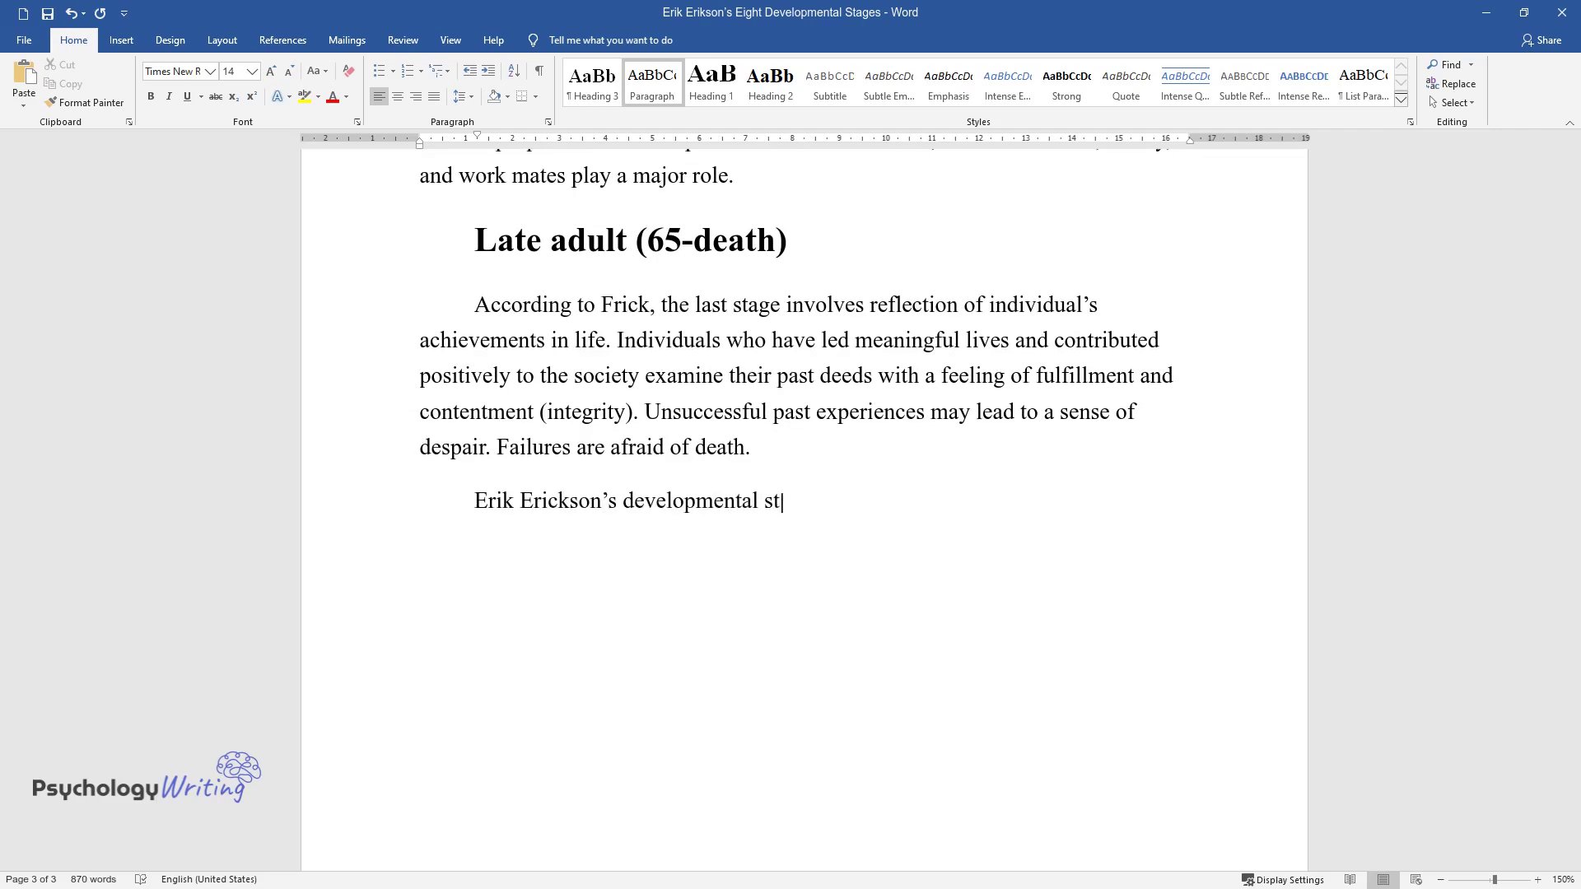
{"action": "type", "text": "ages are important to psychologists"}
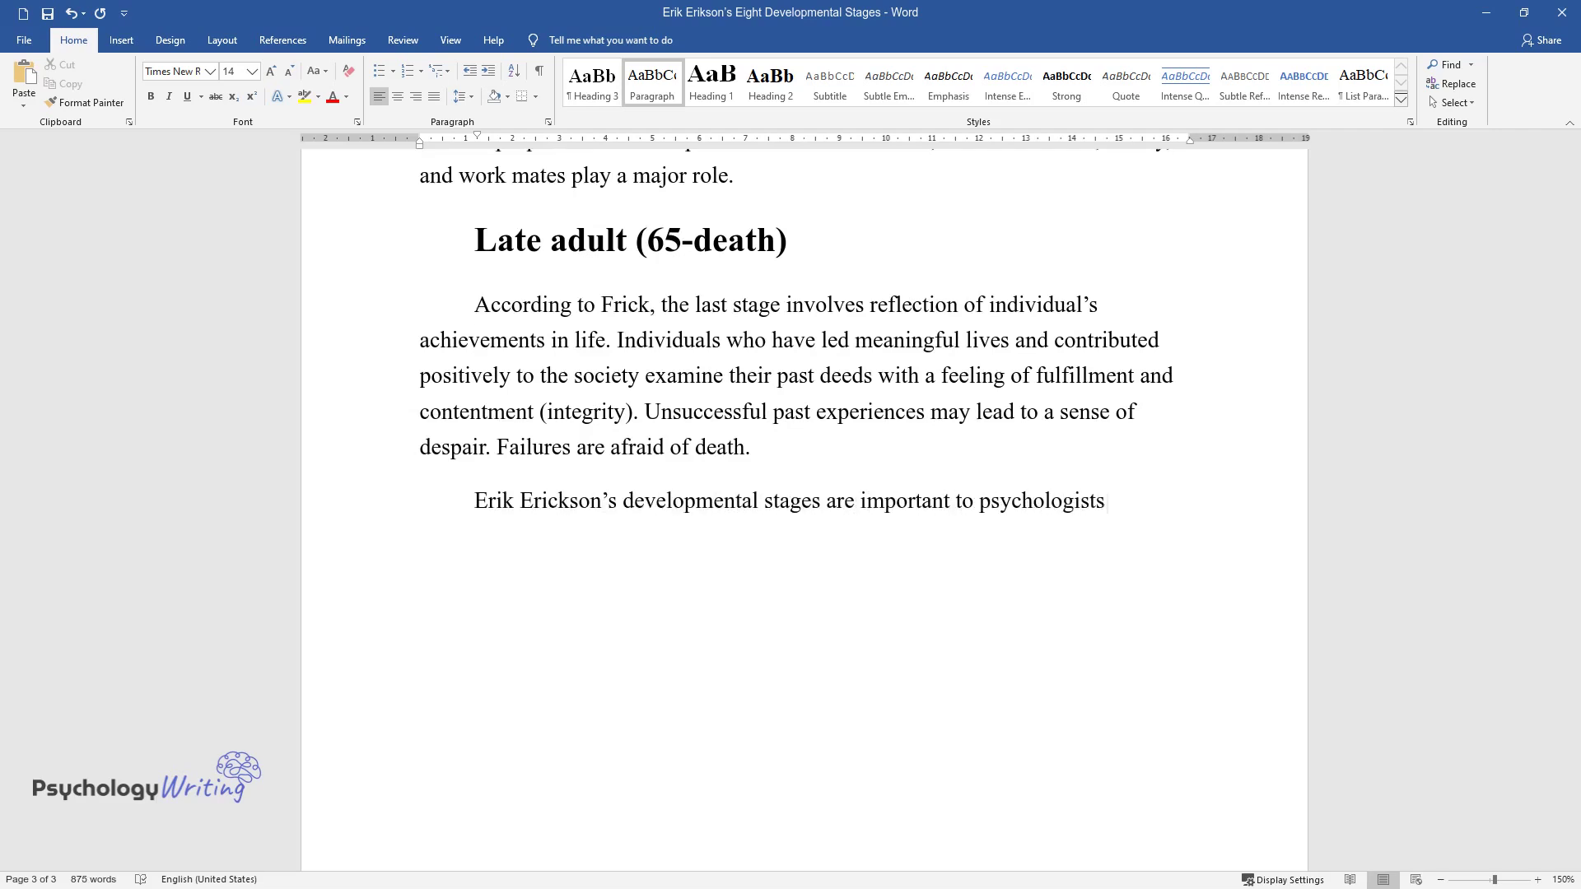
{"action": "type", "text": " because"}
- Finish the paragraph on stages from birth onward, then begin 'When dealing with clients I would like to deal with adolescents'
{"action": "type", "text": "rough the"}
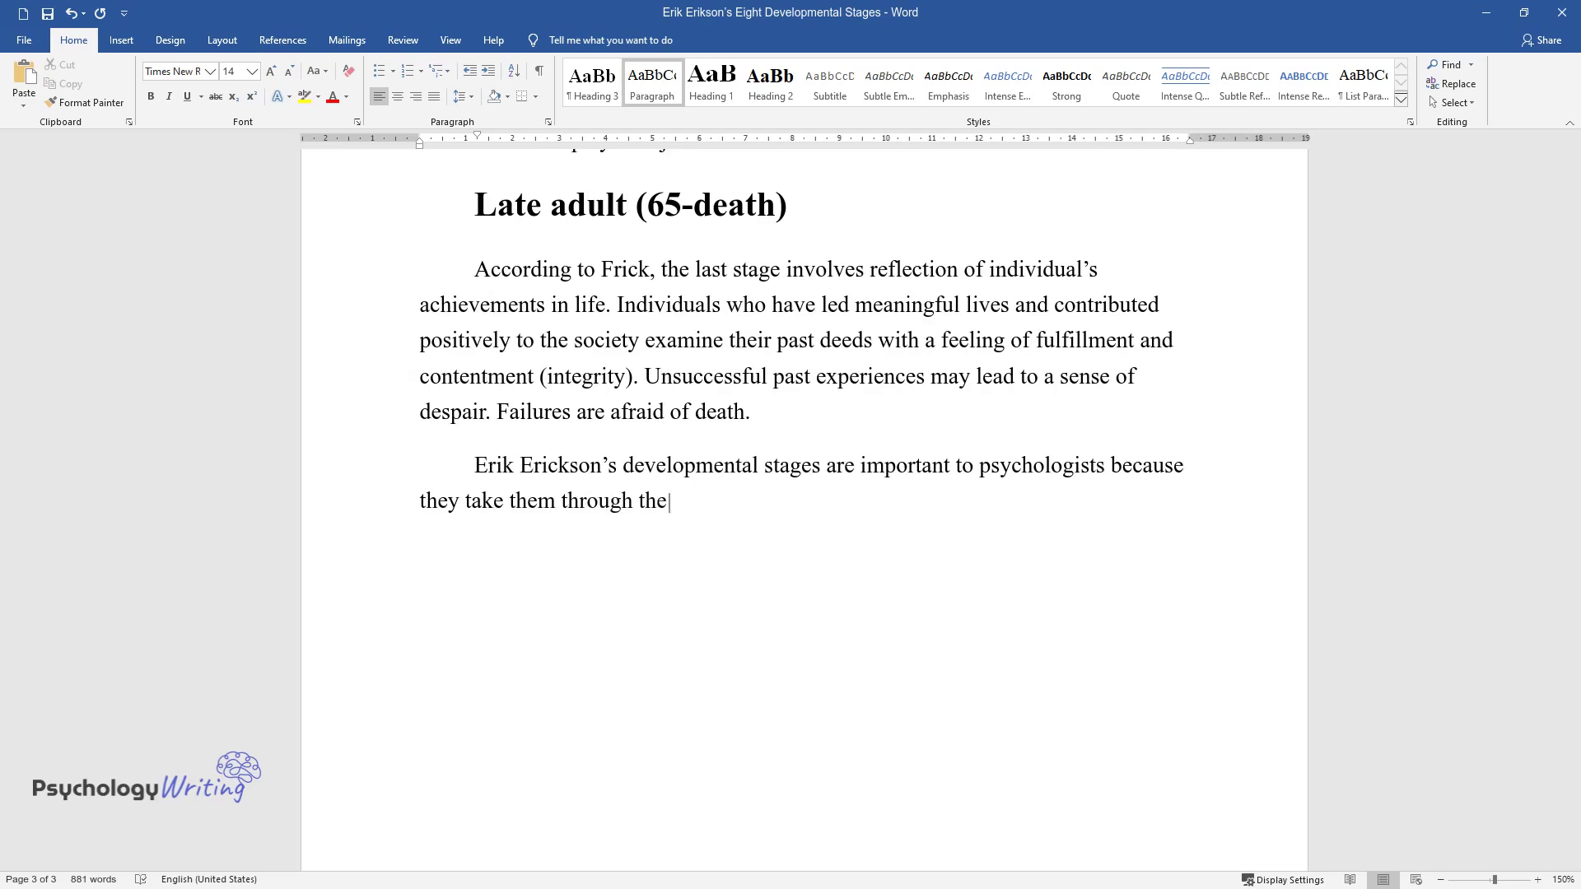
{"action": "type", "text": " stages of development, which child"}
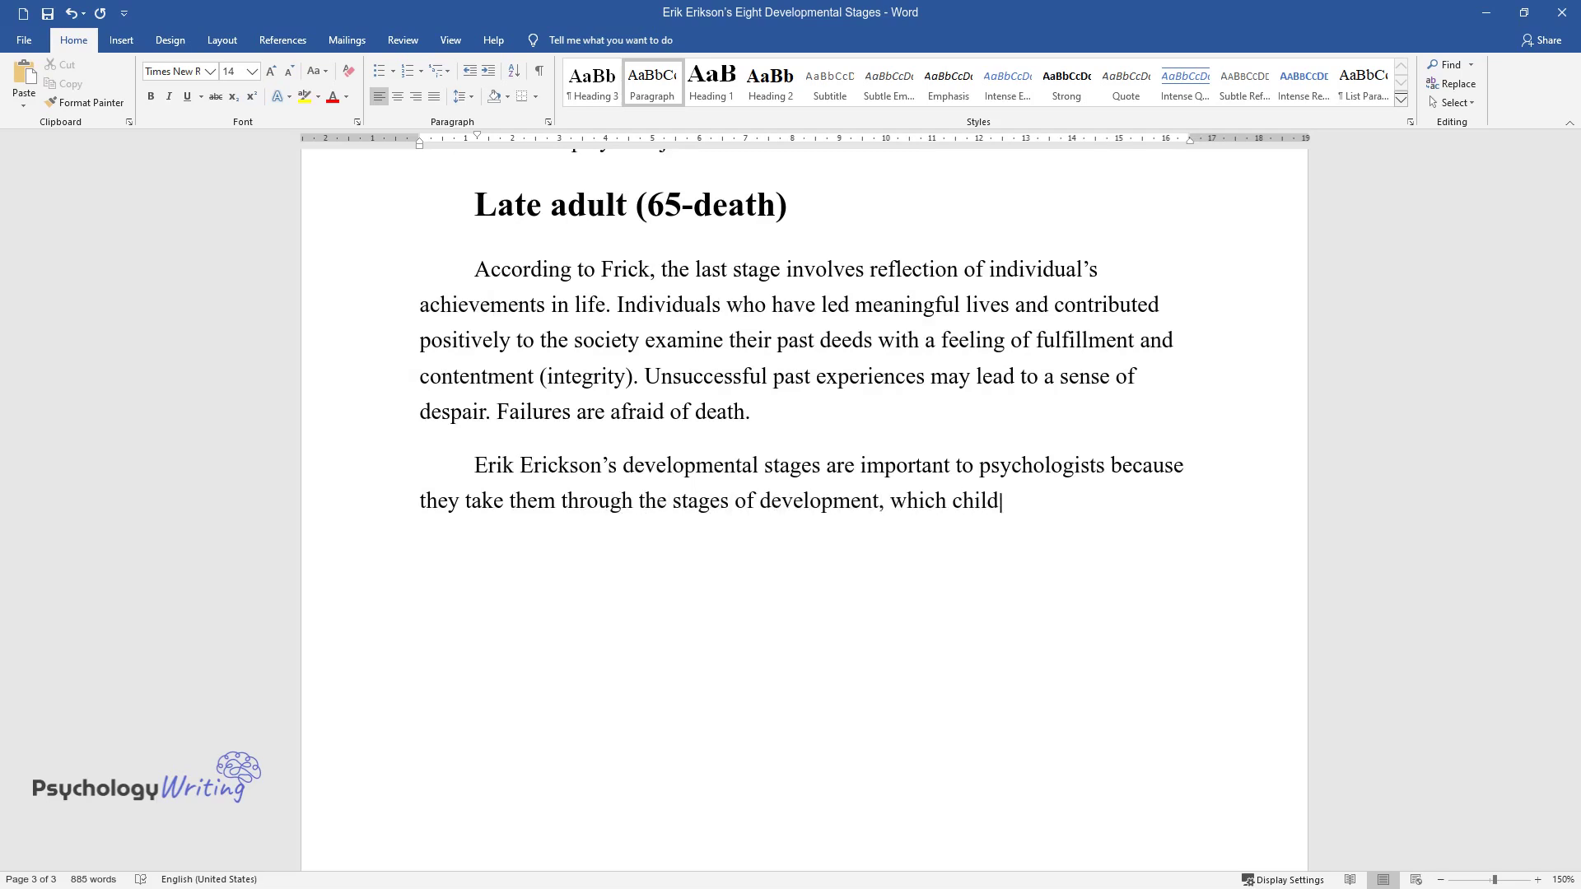
{"action": "type", "text": "ren go through from the time they b"}
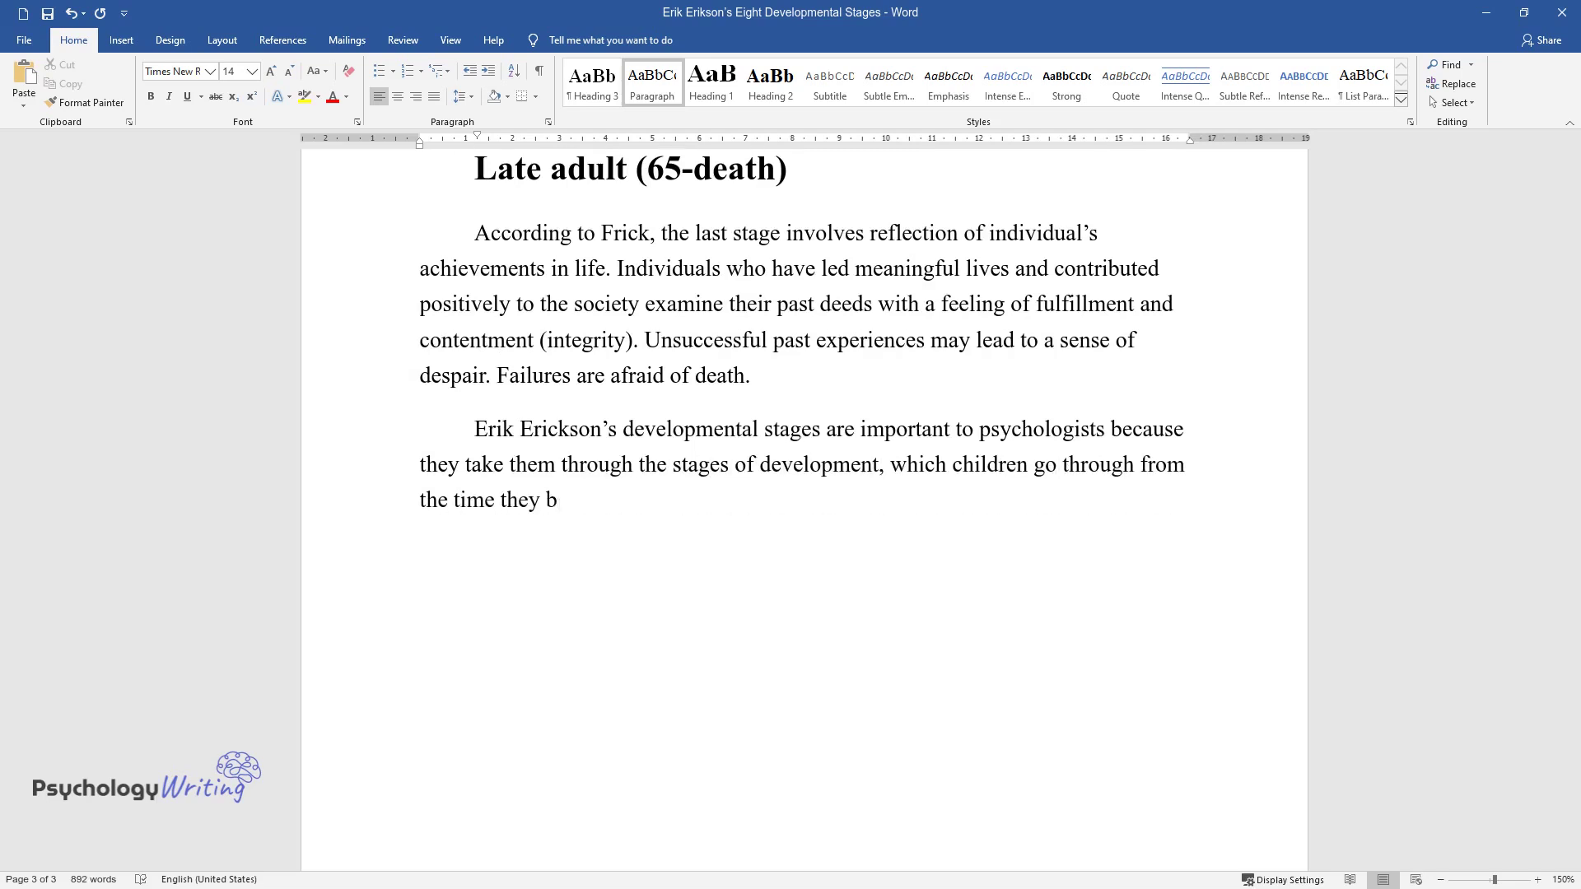
{"action": "type", "text": "orn to death. Knowledge of these st"}
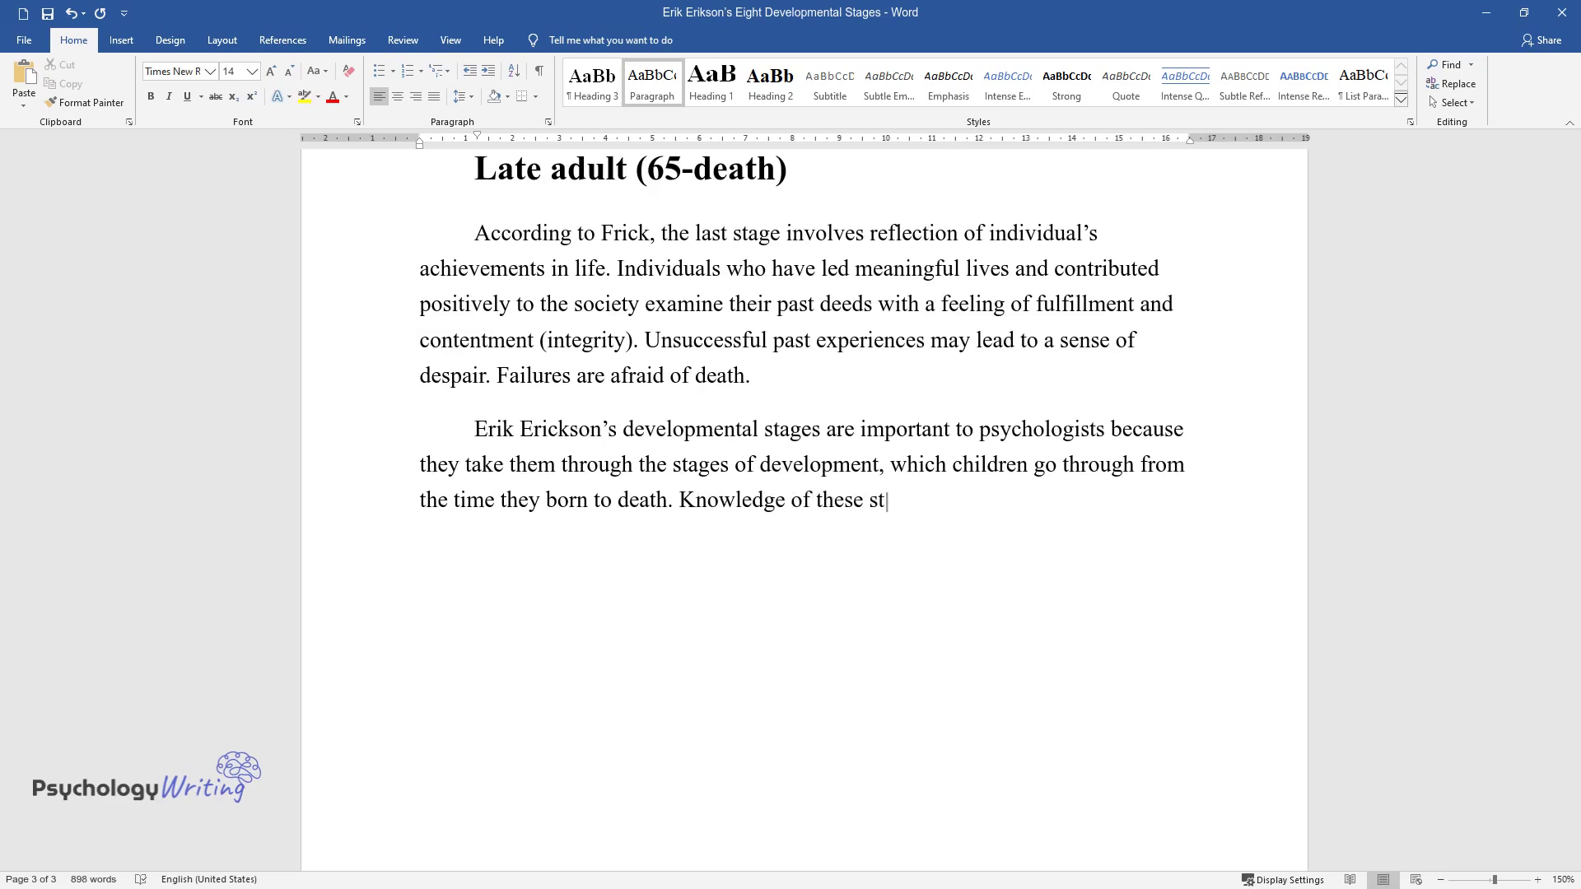
{"action": "type", "text": "ages guides psychologists in determi"}
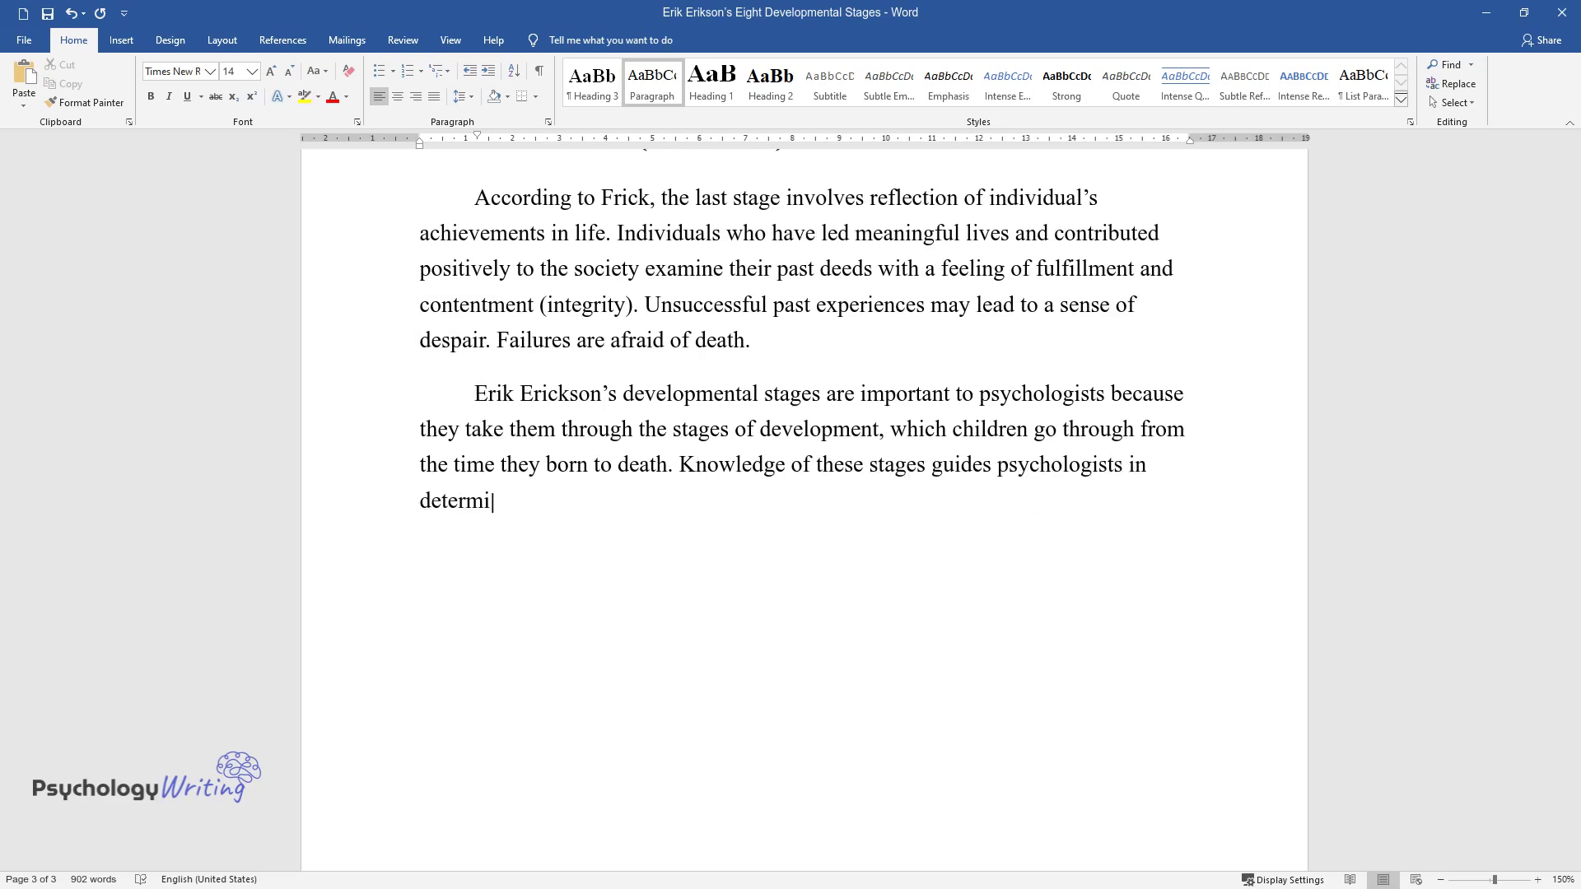
{"action": "type", "text": "ning sources of individuals’ proble"}
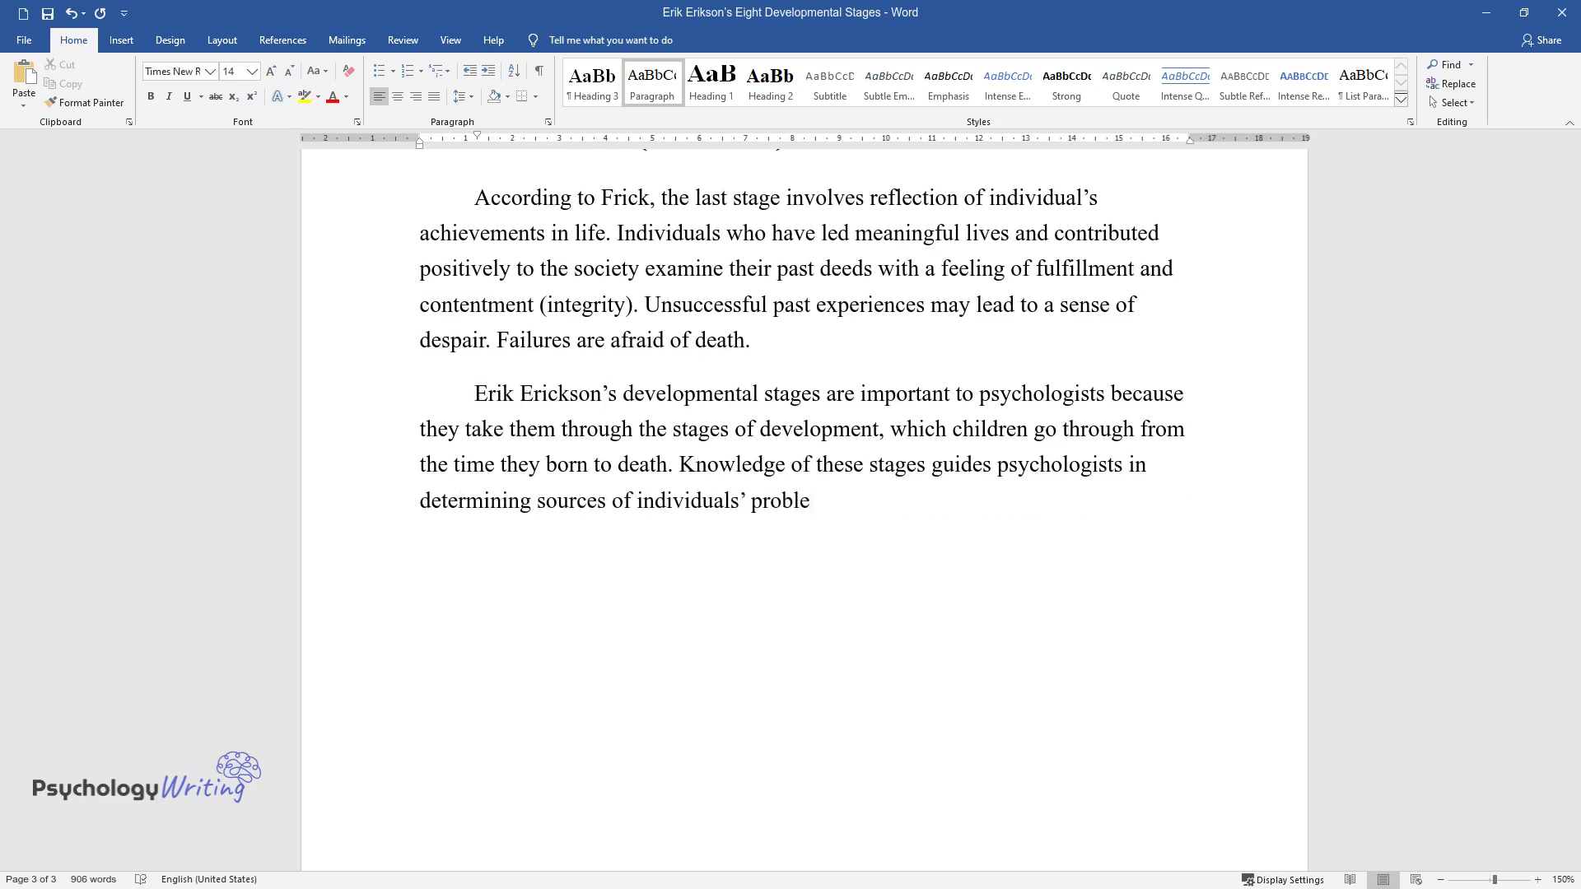
{"action": "type", "text": "ms. For instance, an individual’s b"}
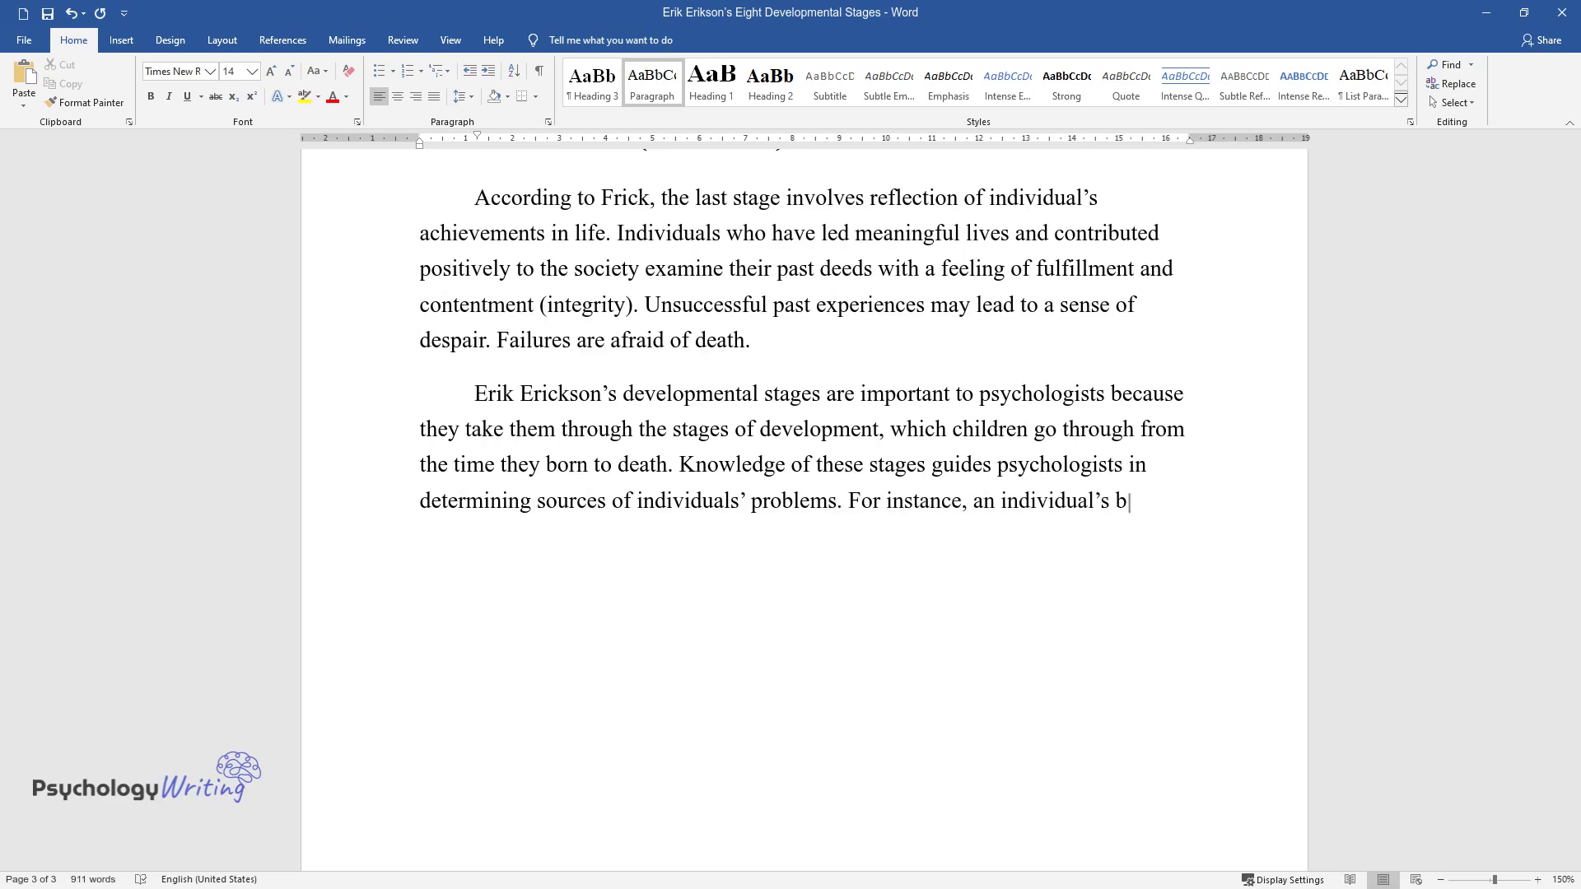
{"action": "type", "text": "ehavior may be because he or she skipped or failed in a certain stage."}
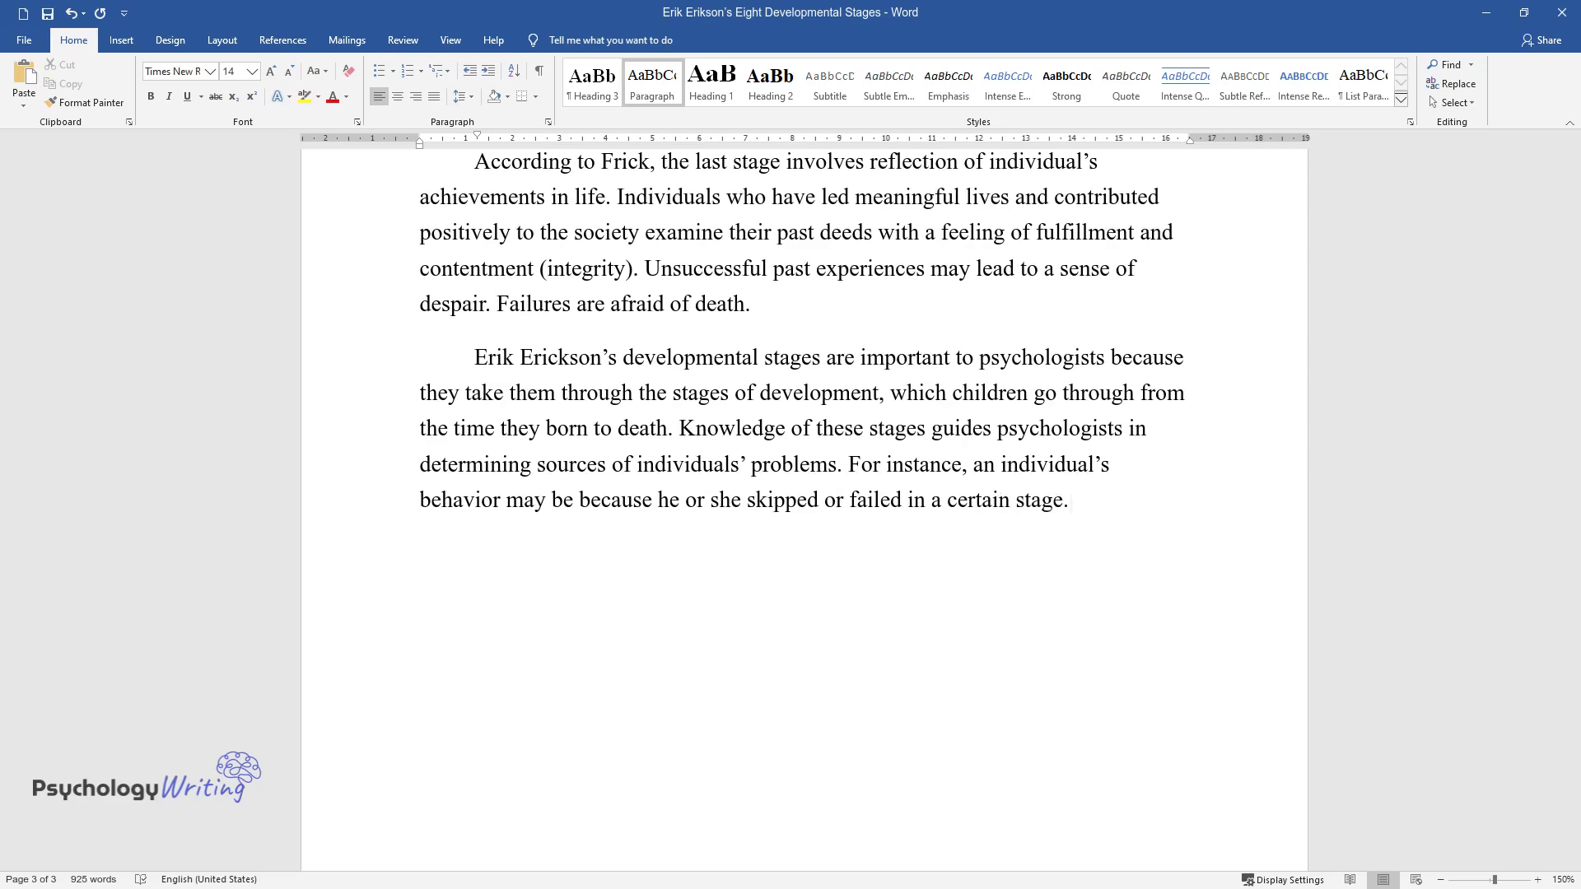
{"action": "type", "text": " This will help psychologi"}
{"action": "type", "text": "sts in fi"}
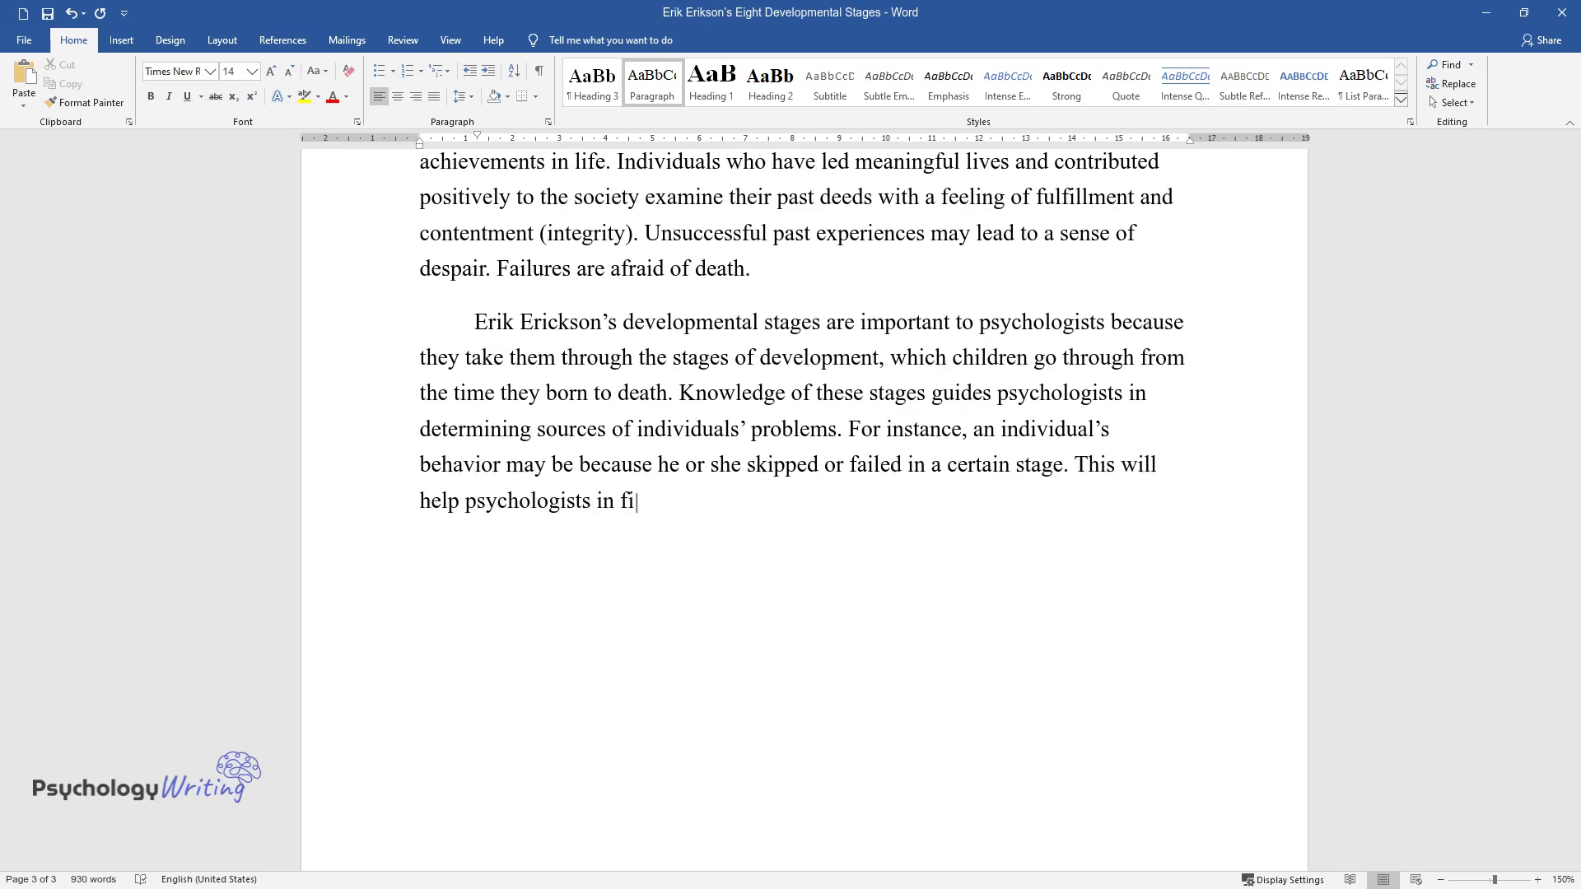
{"action": "type", "text": "nding the solution to the problem."}
{"action": "key", "text": "Return"}
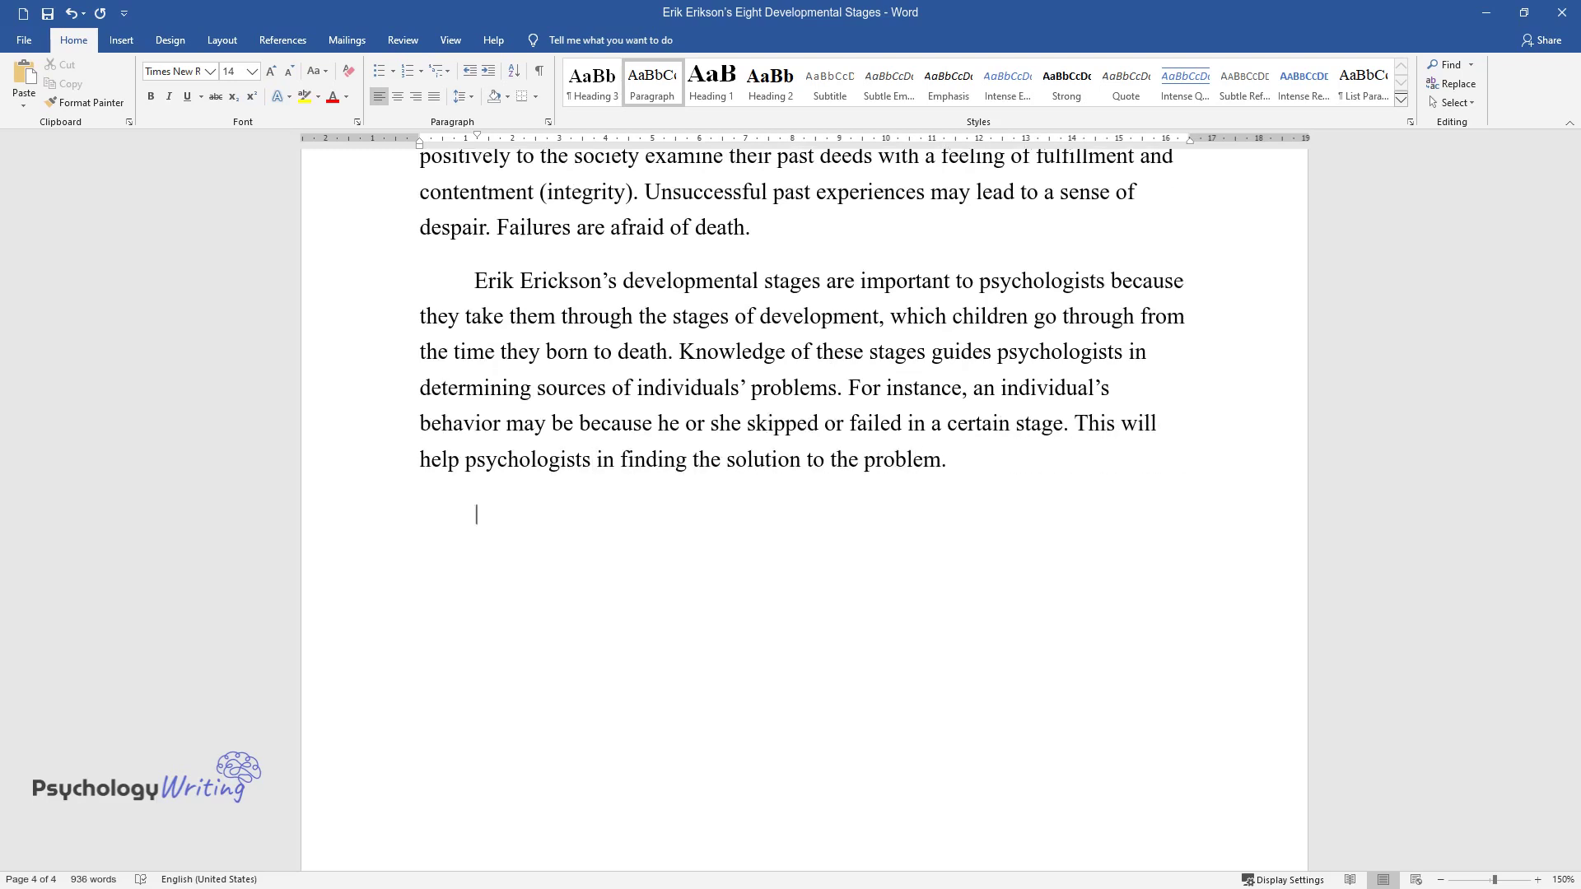
{"action": "type", "text": "When dealing wi"}
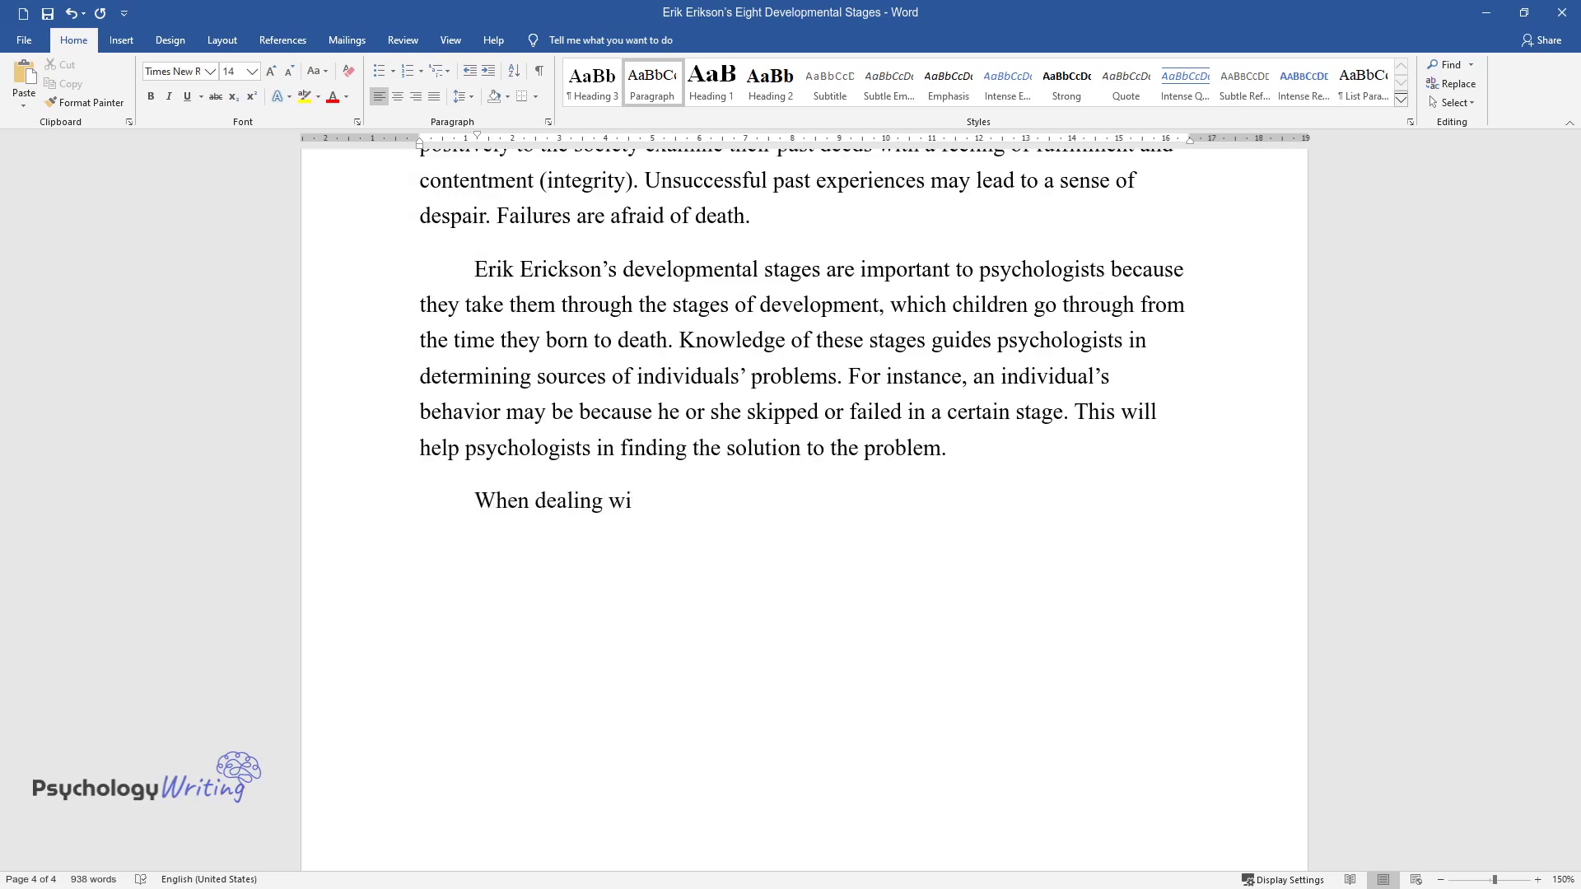
{"action": "type", "text": "th clients I would like to deal with "}
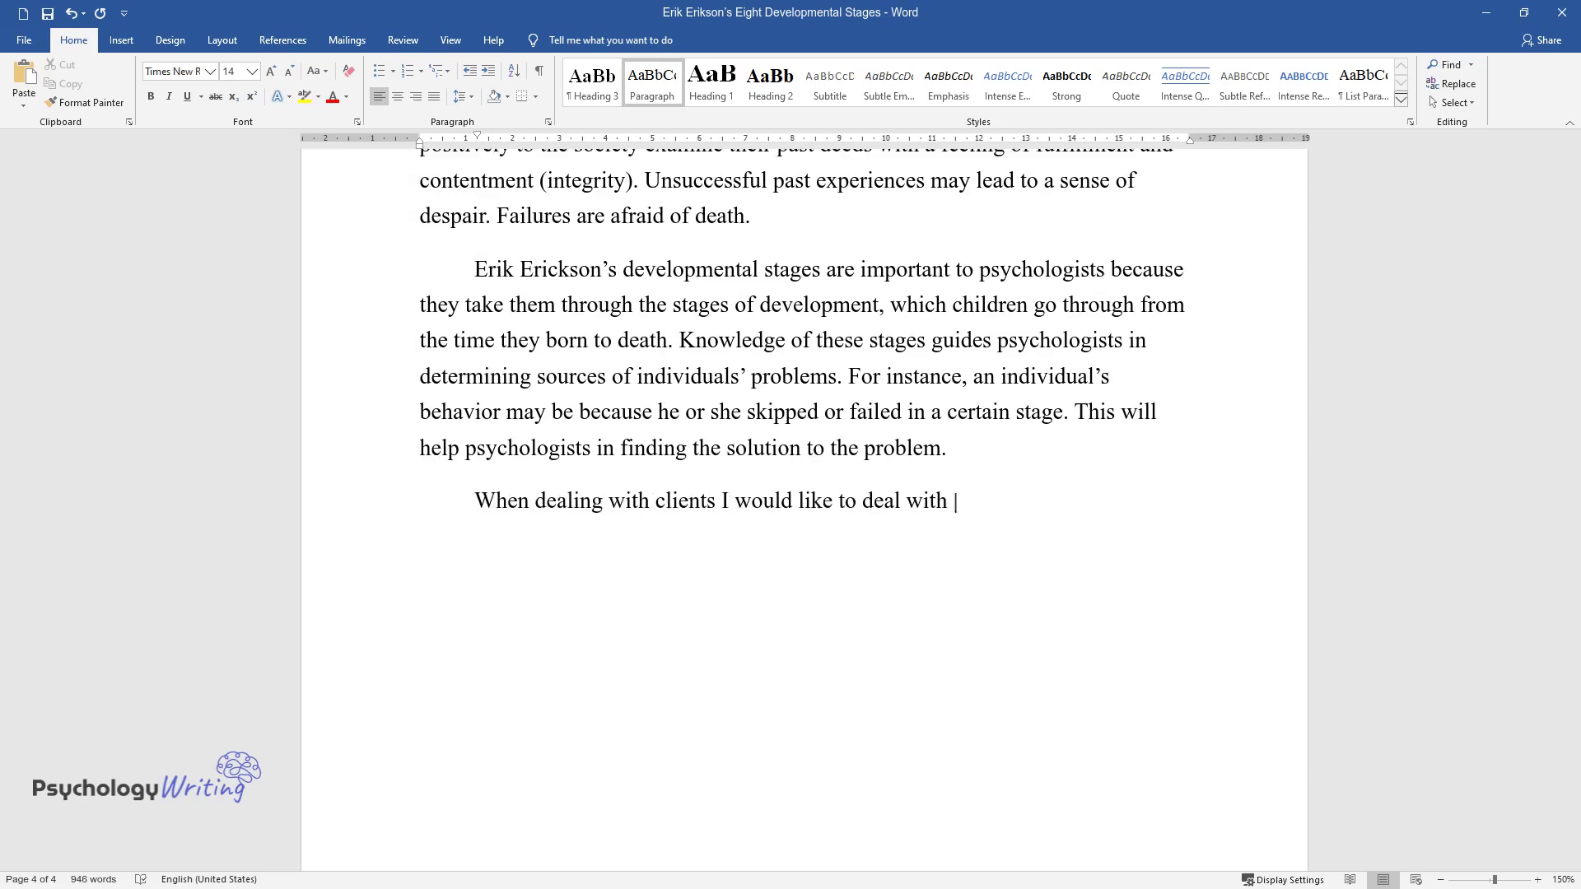
{"action": "type", "text": "adolescents because during this stage"}
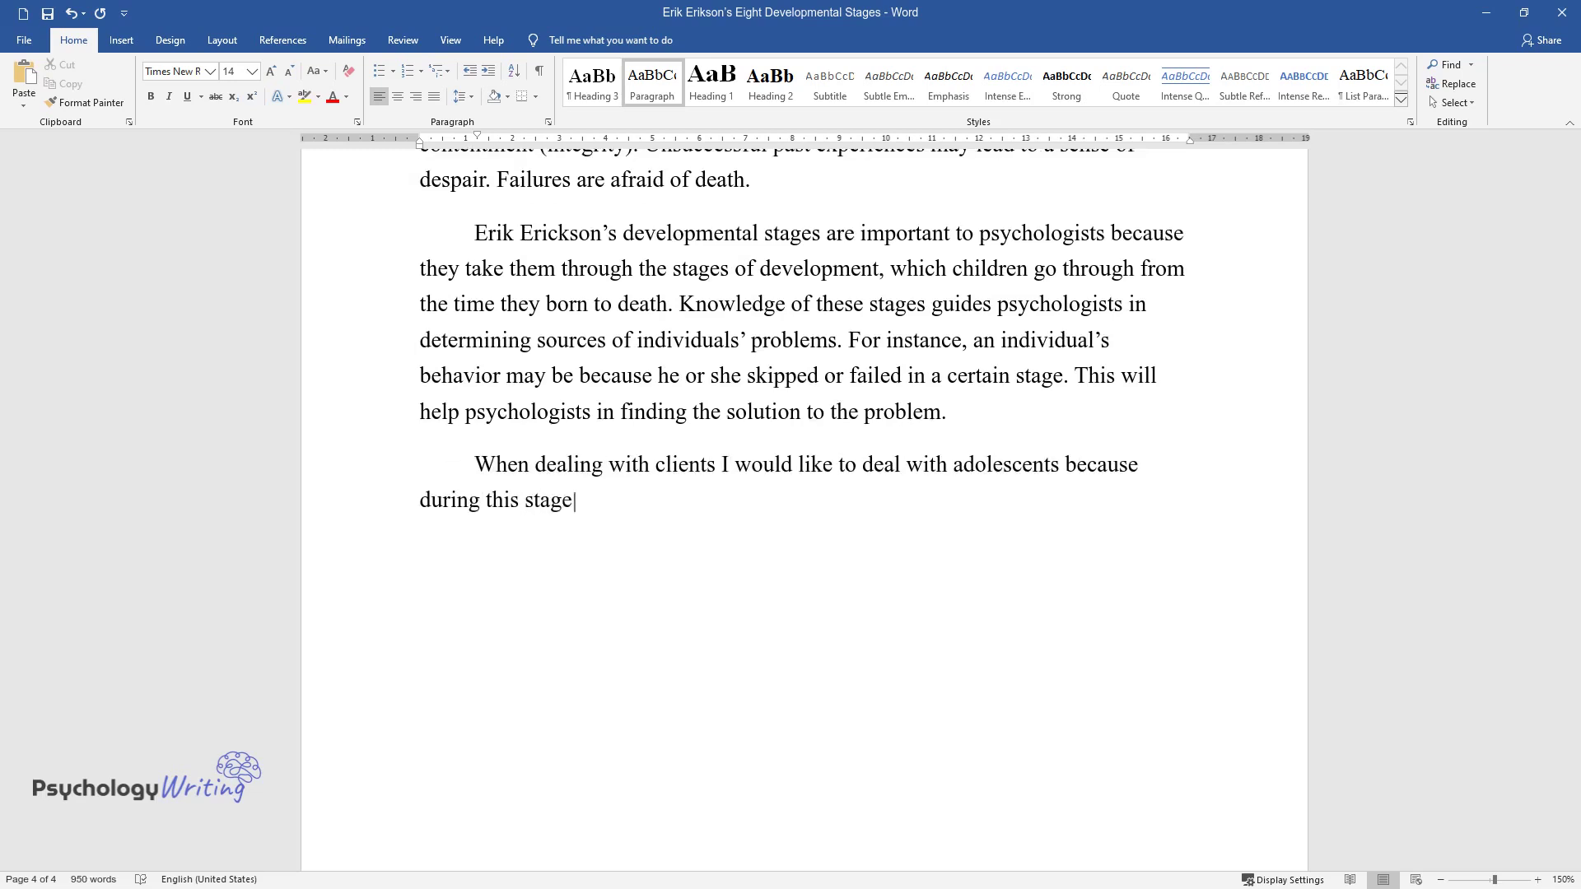
{"action": "type", "text": ", children are growing toward maturit"}
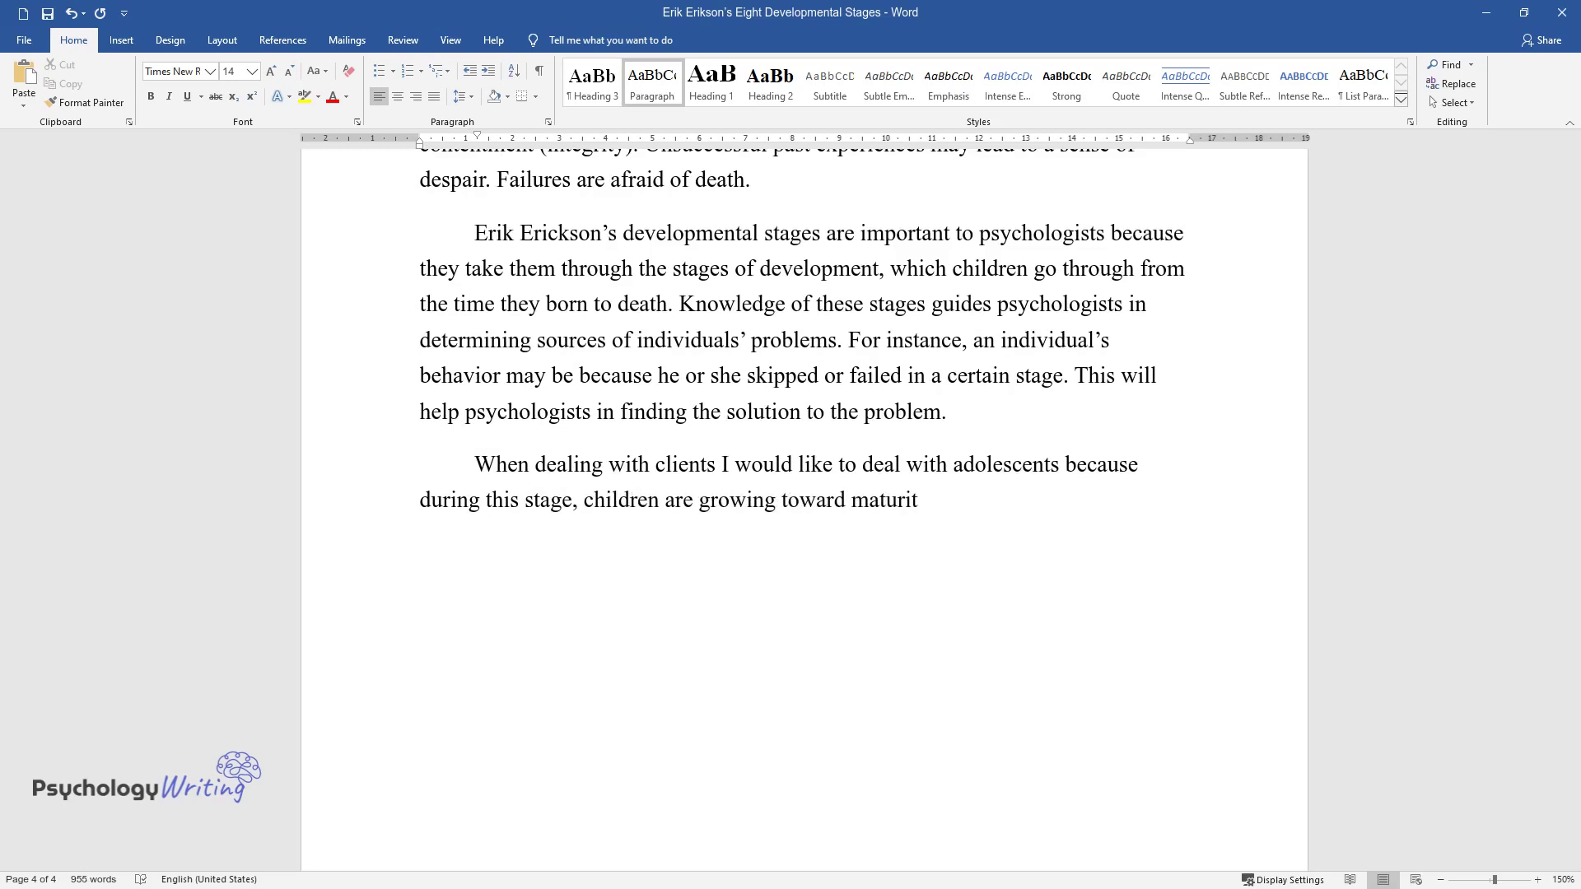
{"action": "type", "text": "y, they begin differentiating right from wrong "}
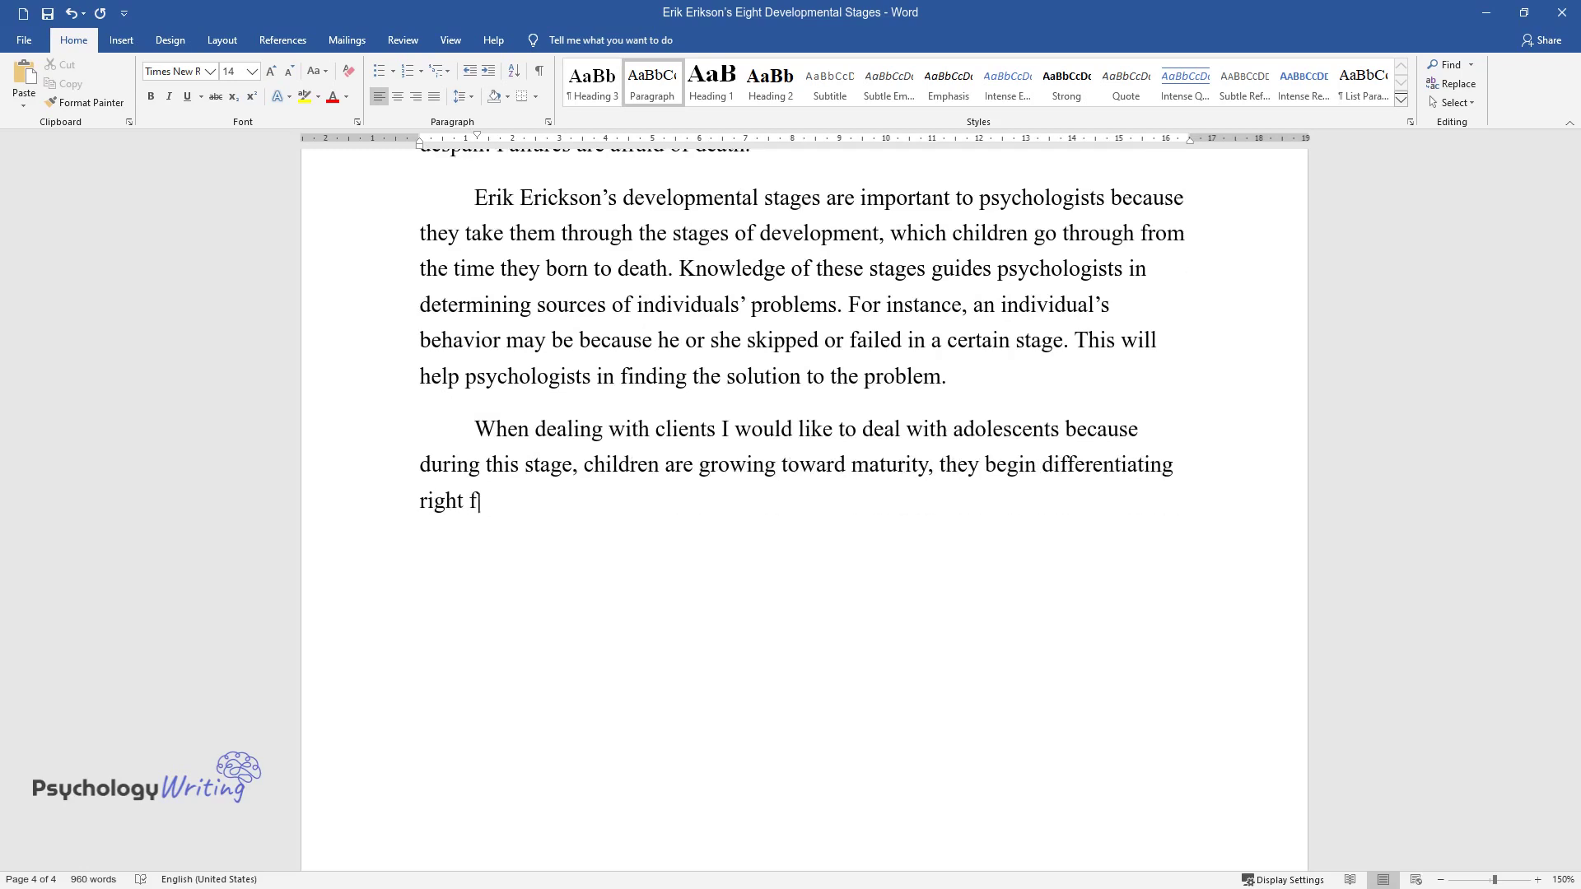
{"action": "type", "text": "and are curious to know man"}
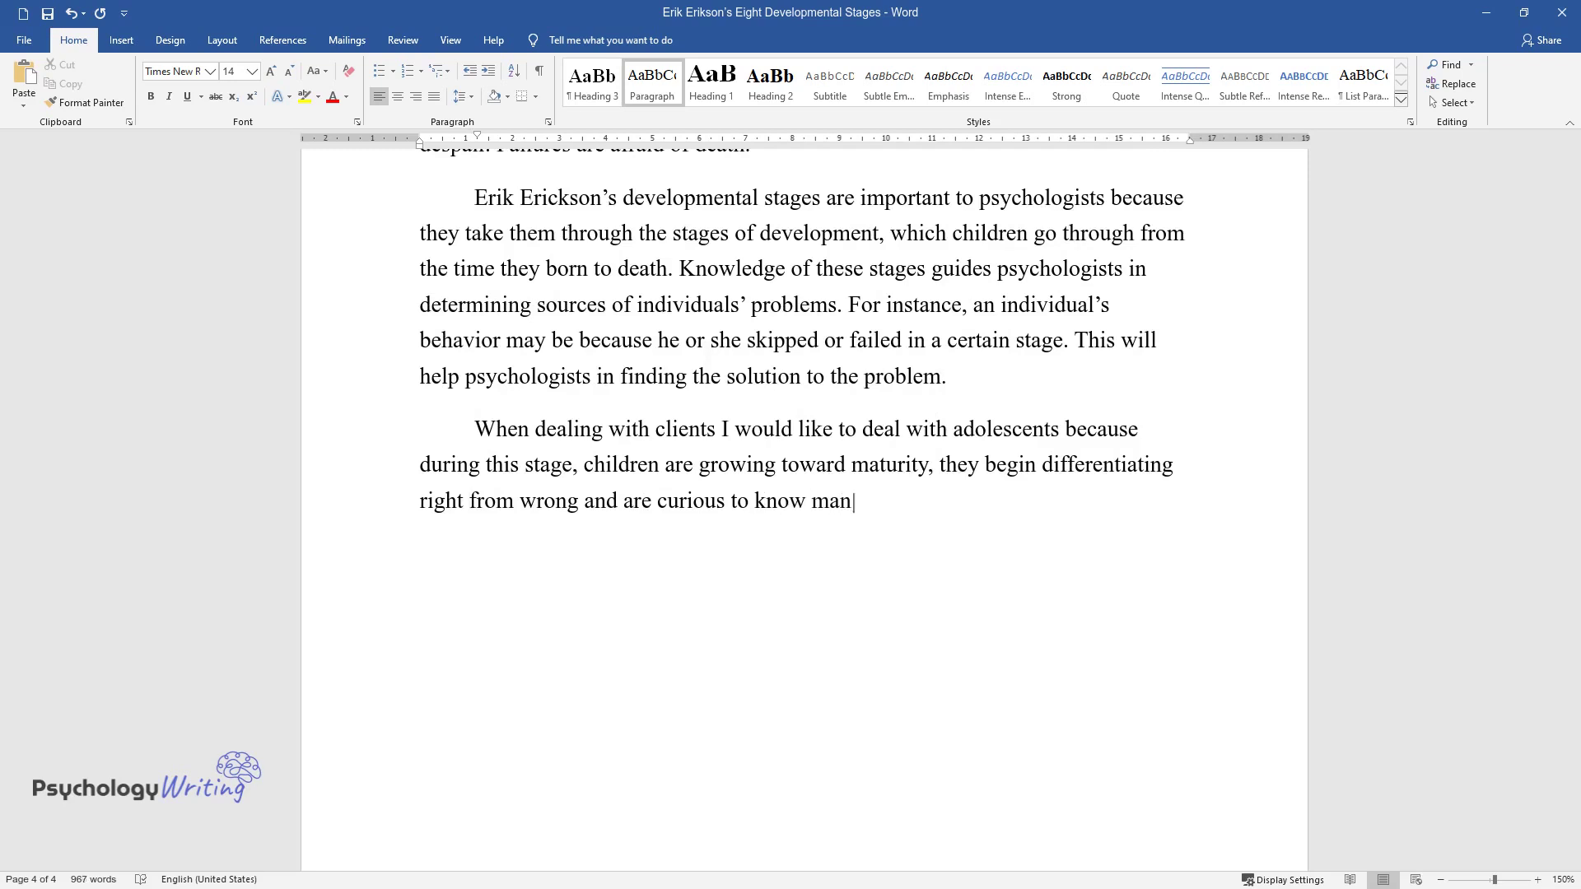
{"action": "type", "text": "y things. This group is innovative and dealing with the"}
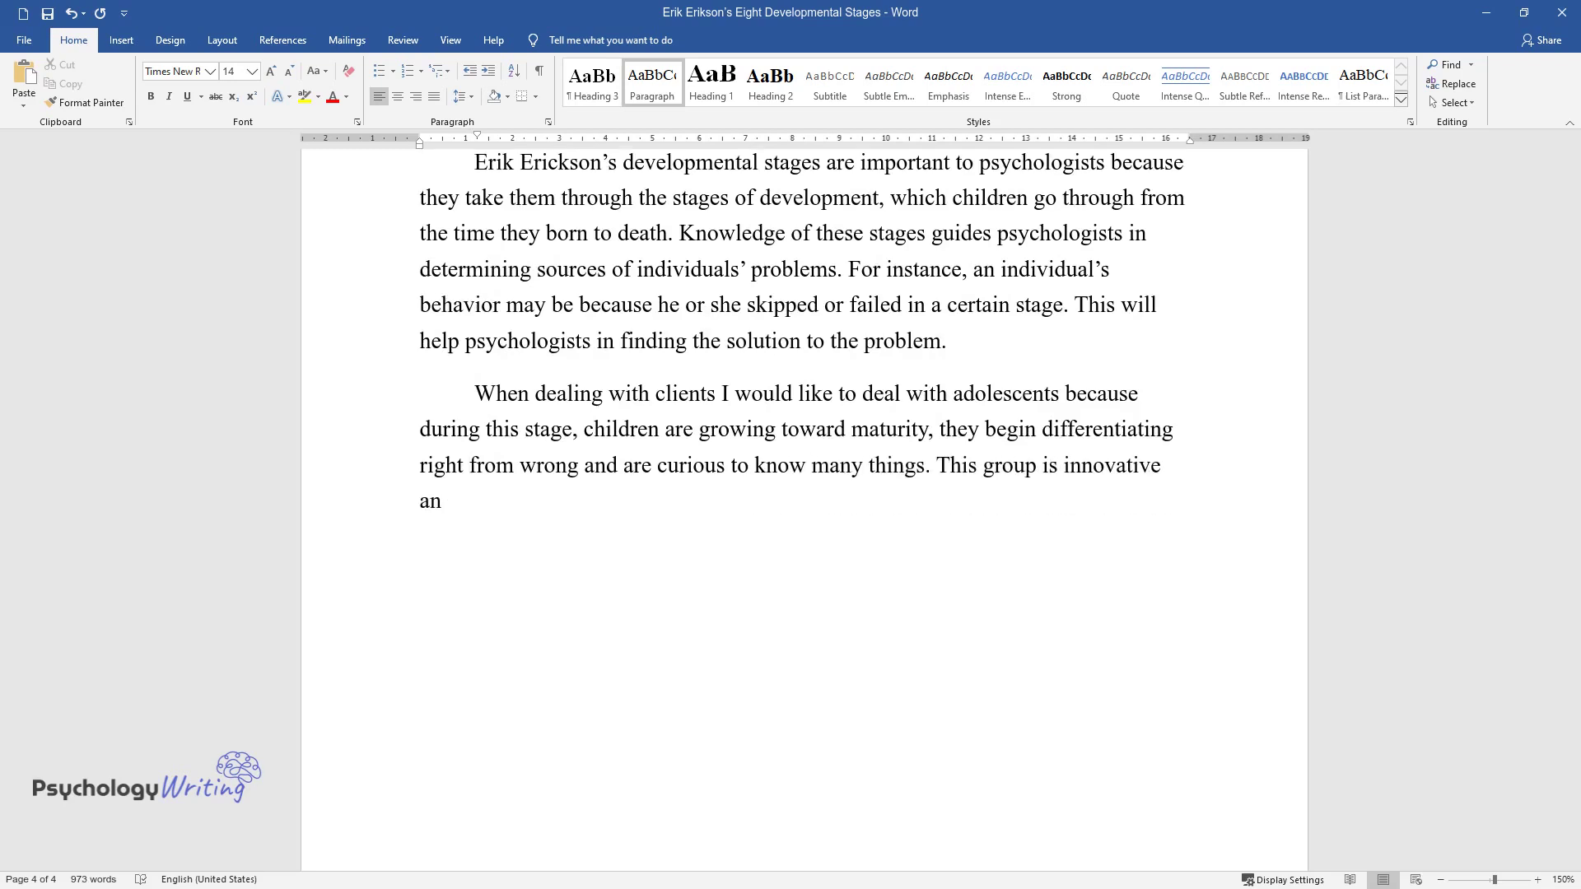
{"action": "type", "text": "m will lead to exp"}
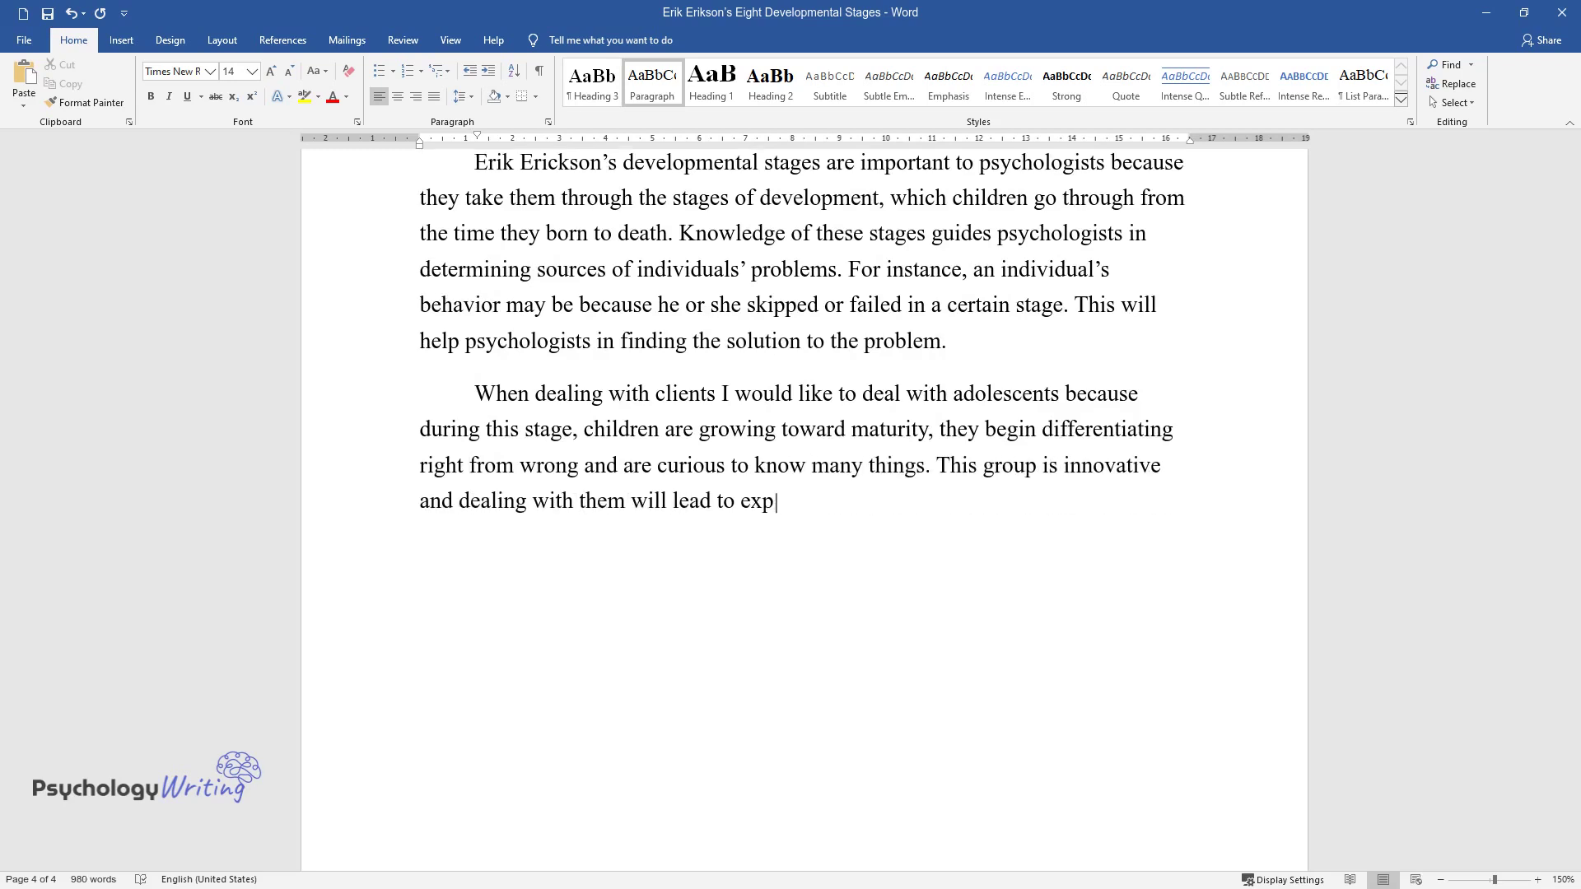
{"action": "type", "text": "ansion of knowledge and skills. Dealin"}
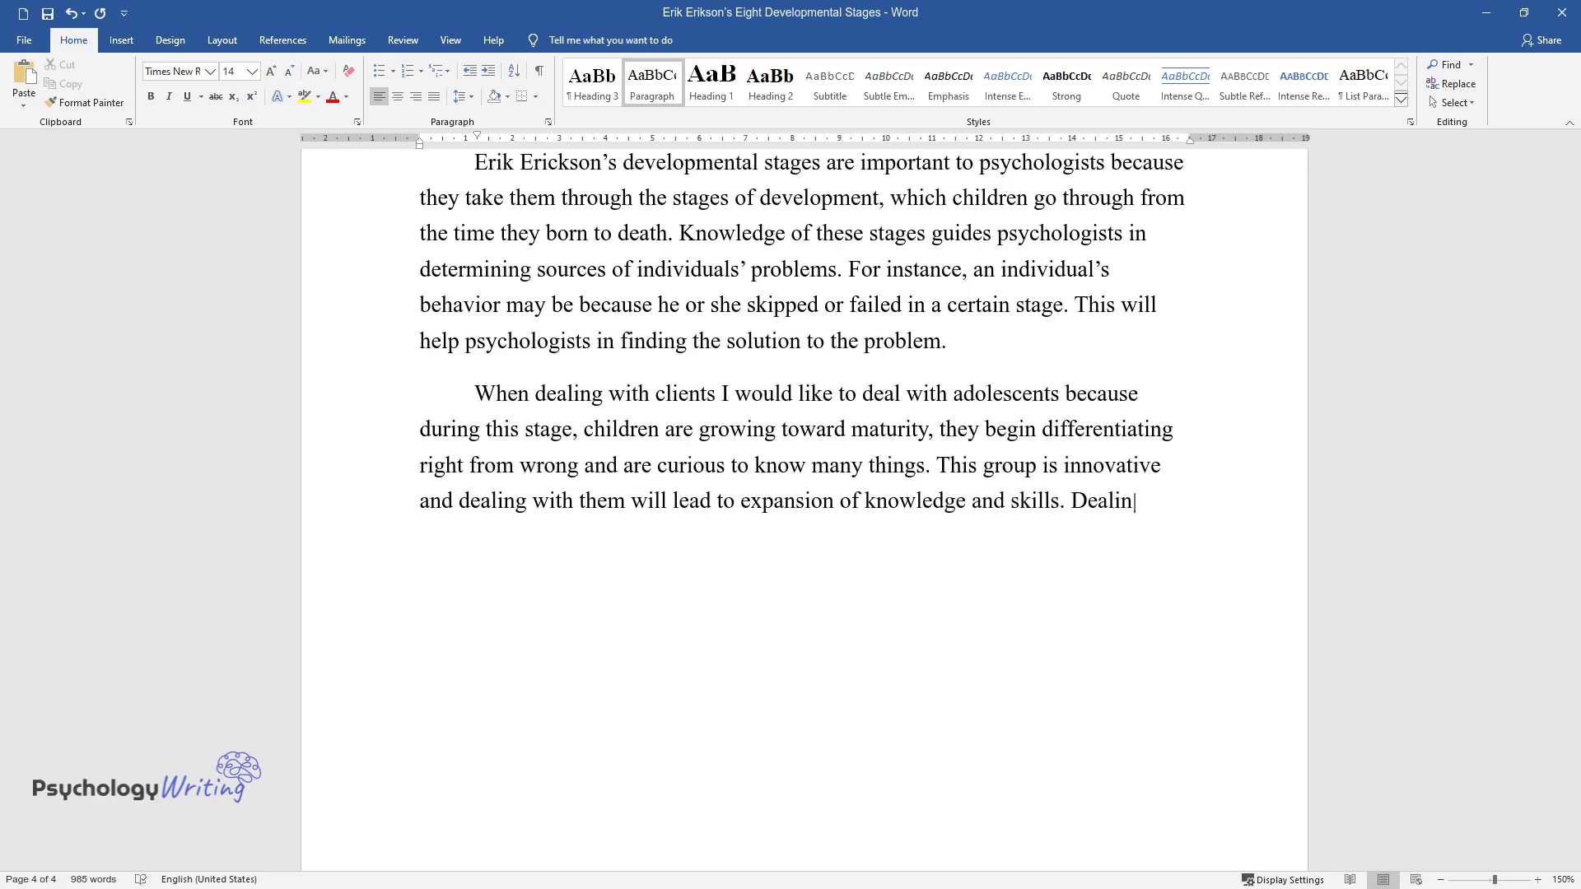
{"action": "type", "text": "g with children at the infancy stage"}
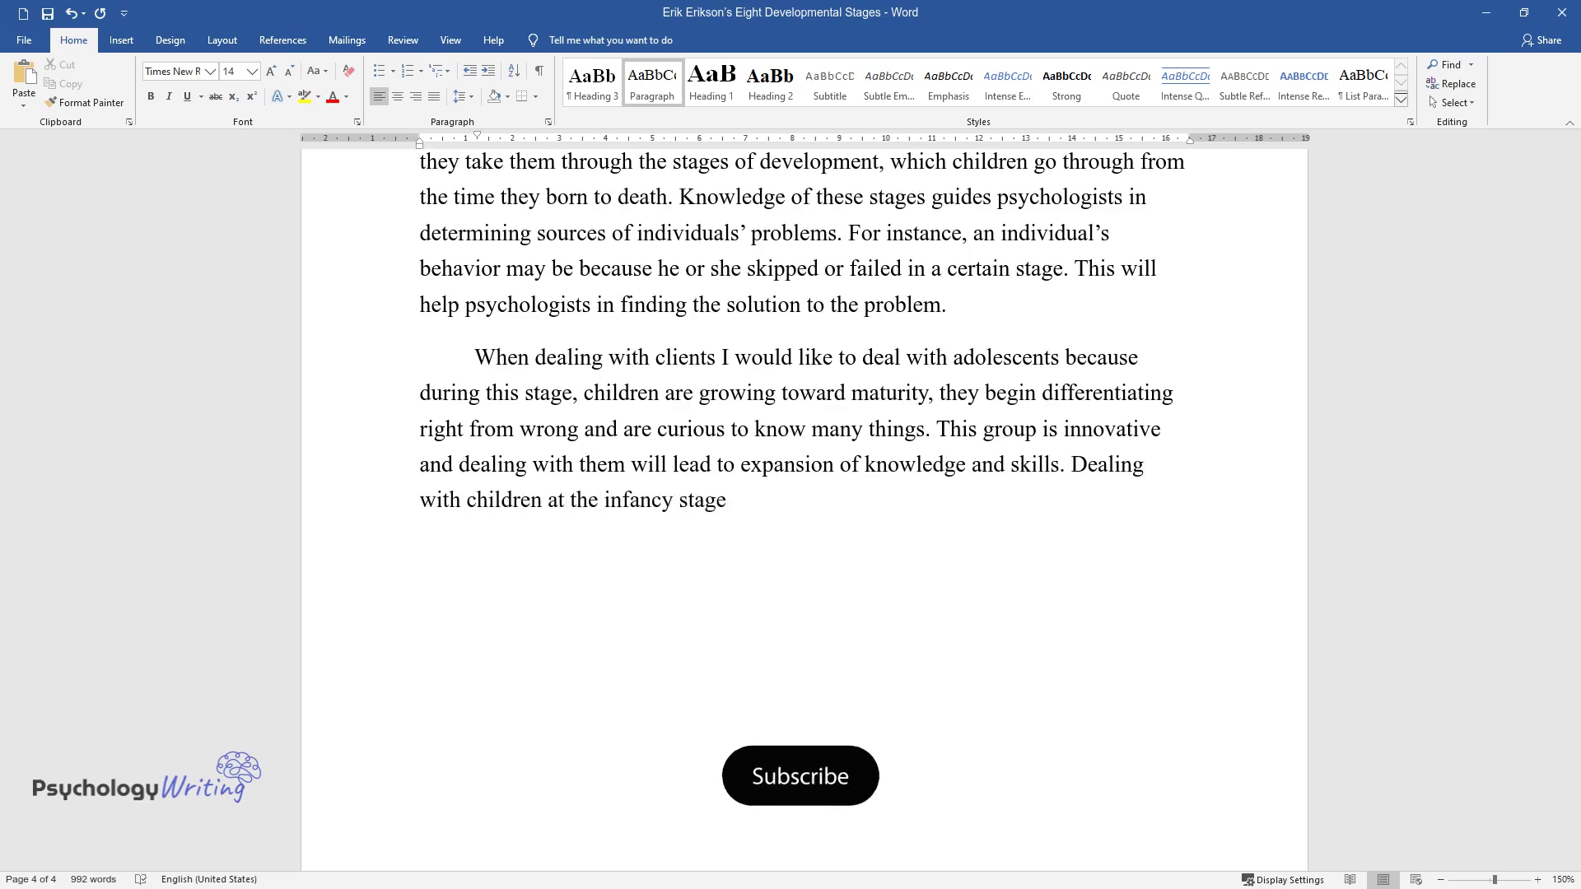
{"action": "type", "text": " would be a difficult task. This is ma"}
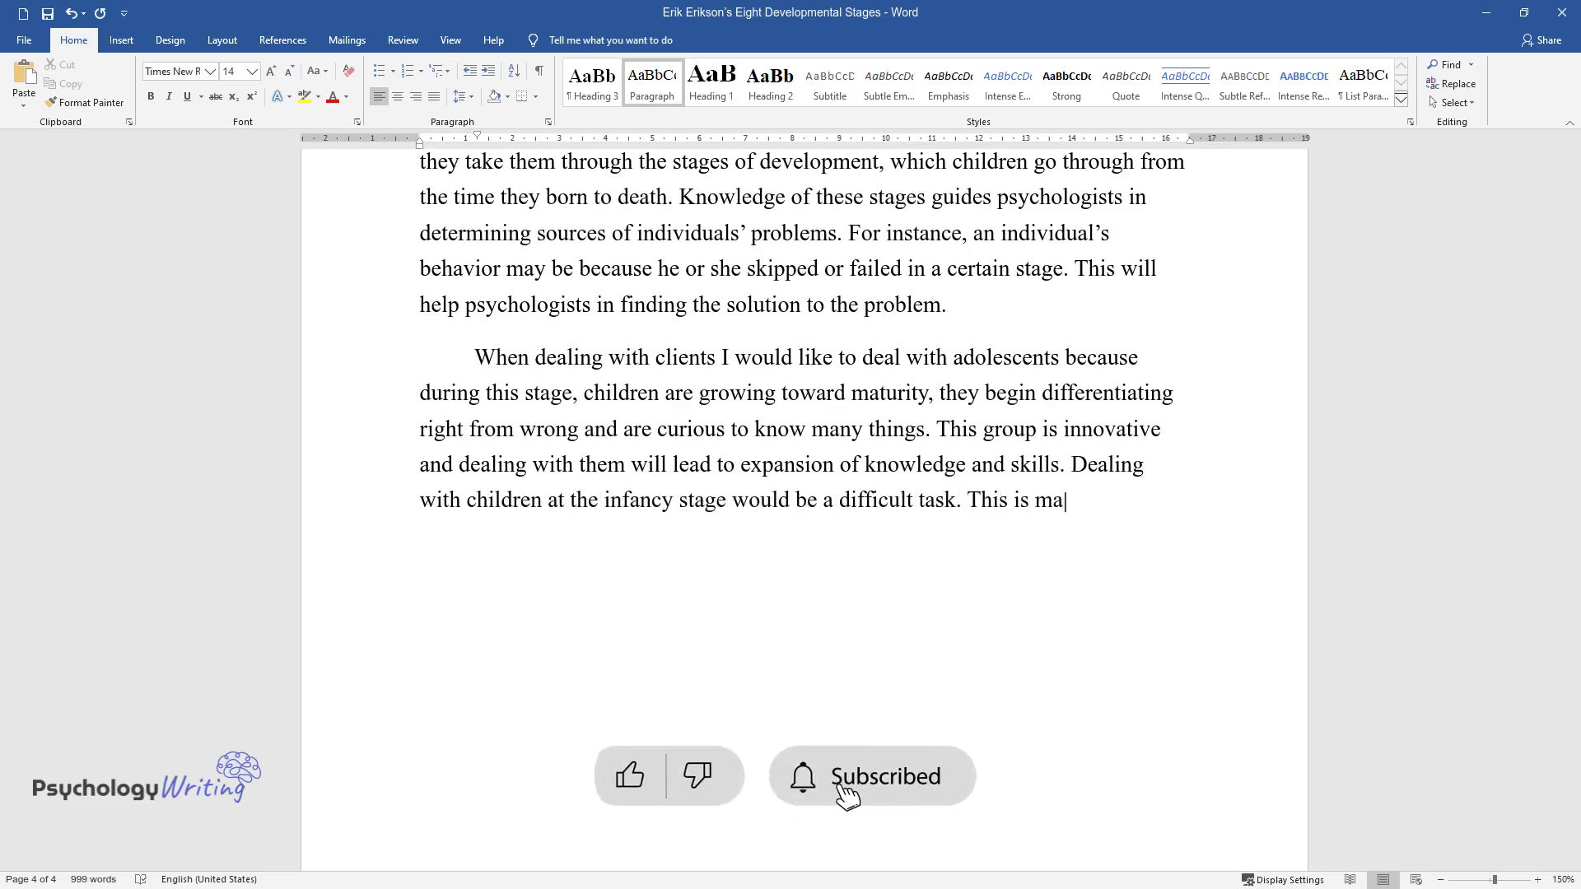
{"action": "type", "text": "inly because they cannot express them"}
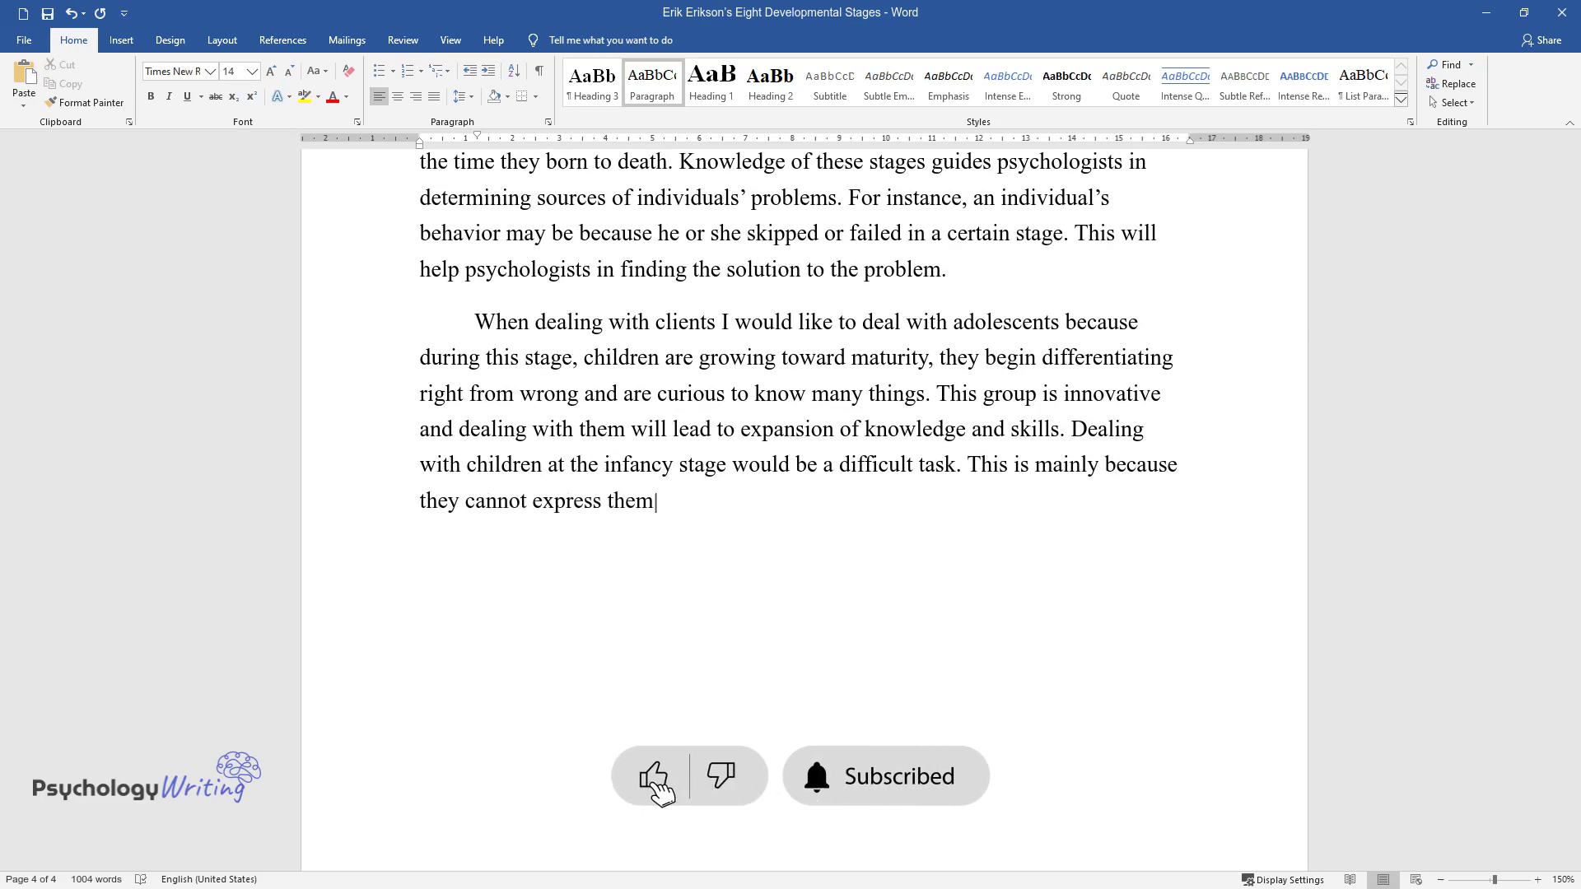
{"action": "type", "text": "selves. It is difficult to know when"}
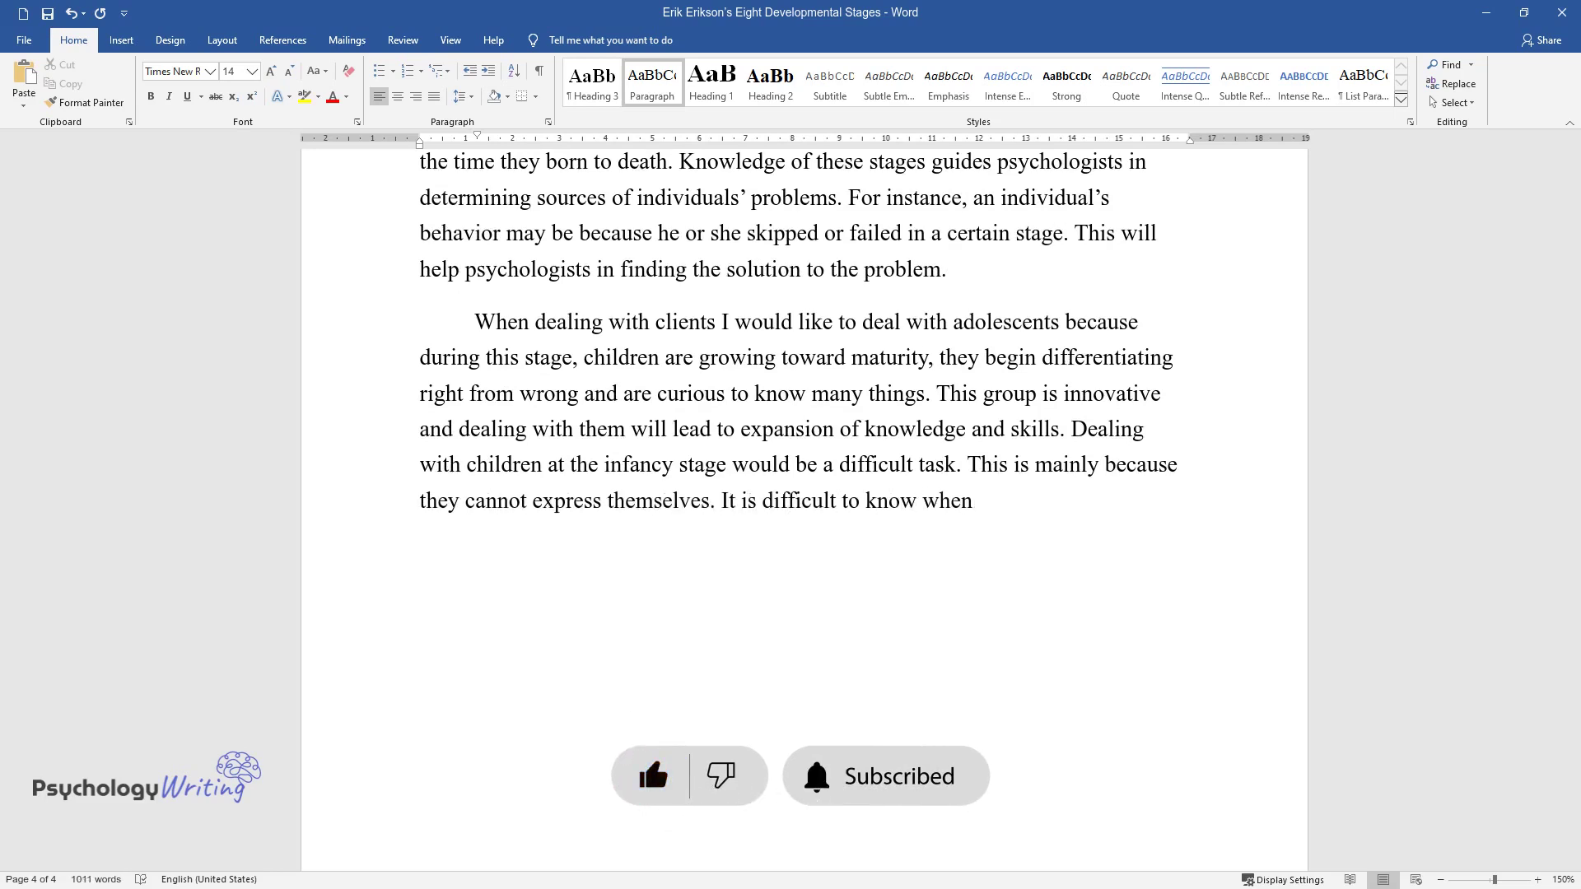
{"action": "type", "text": " they have problem and solving them may be a challenge."}
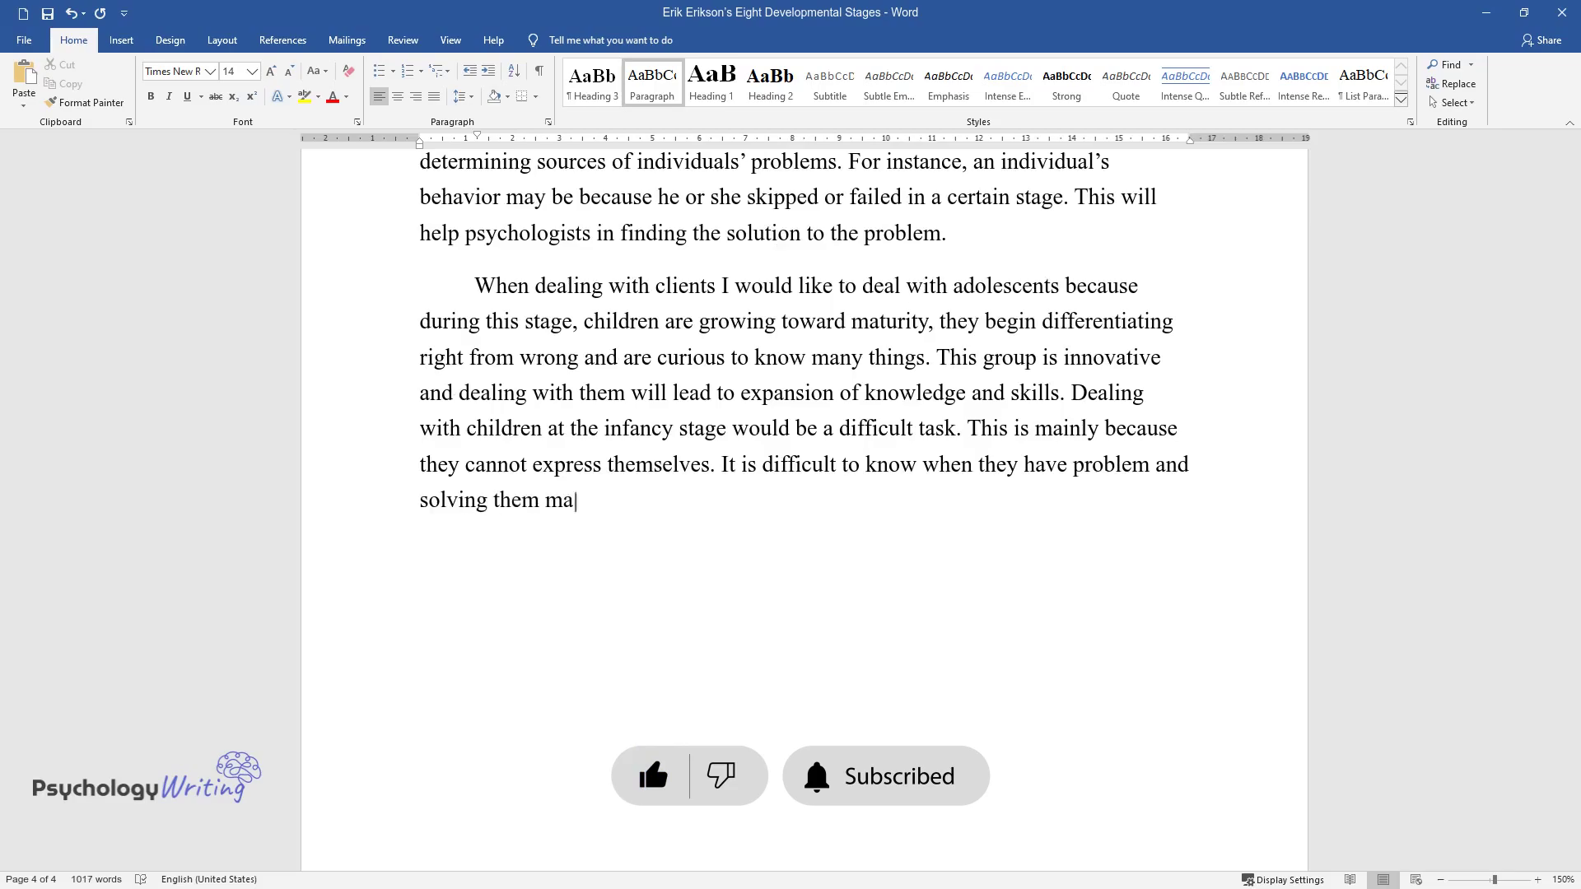